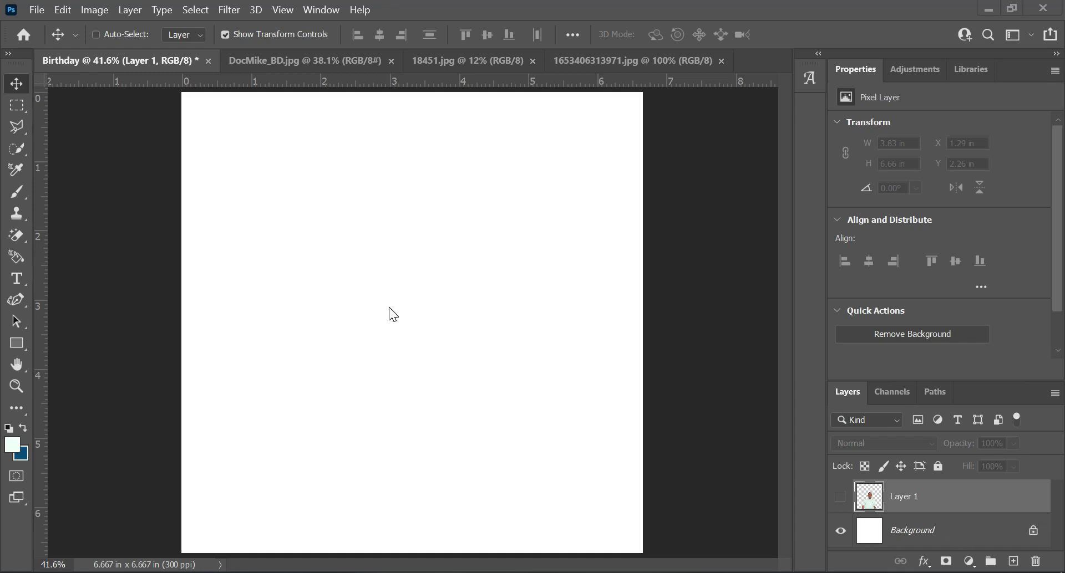
# Make Layer 1 with the man's cut-out photo visible in the Birthday document
pyautogui.scroll(-1, 389, 308)
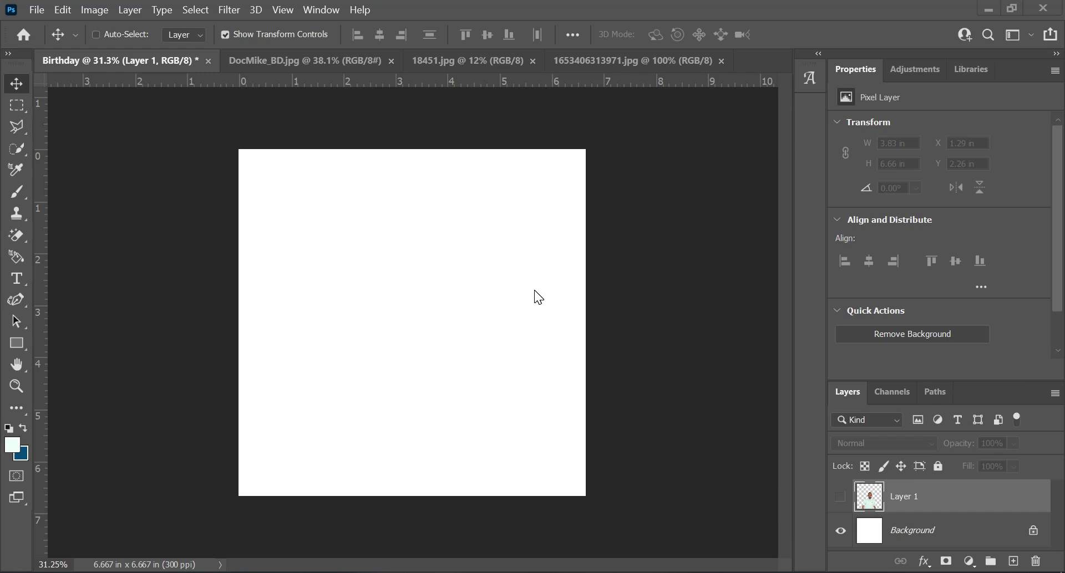
pyautogui.click(842, 499)
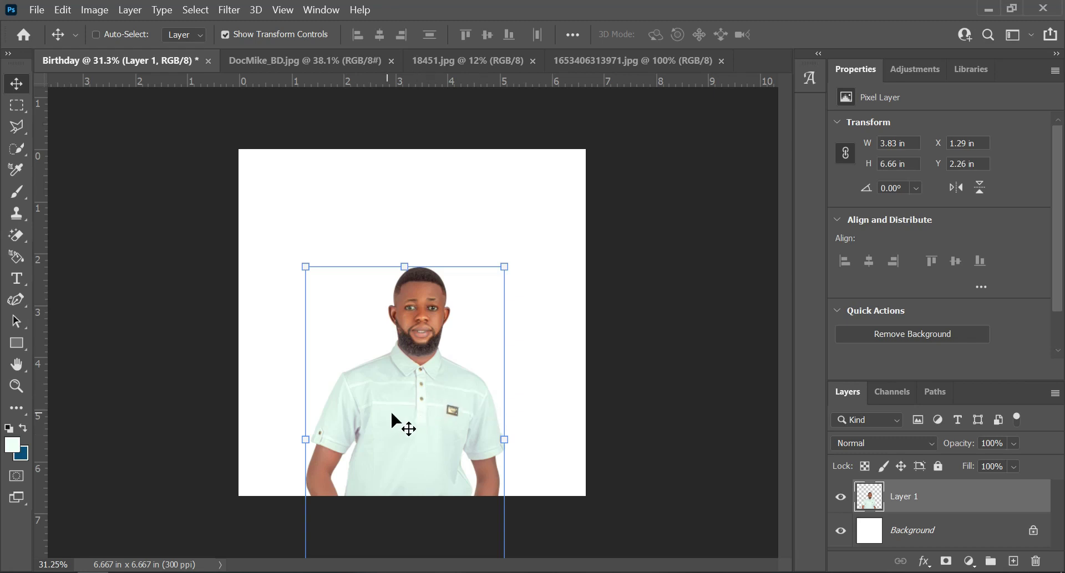
# Try moving the man's photo up and to the right, and undo the move
pyautogui.moveTo(452, 416); pyautogui.dragTo(527, 400)
pyautogui.press('ctrl')
pyautogui.hotkey('ctrl', 'z')
# Float the 18451.jpg document in its own window and copy its gold wave pattern onto the Birthday canvas as a new layer
pyautogui.click(463, 60)
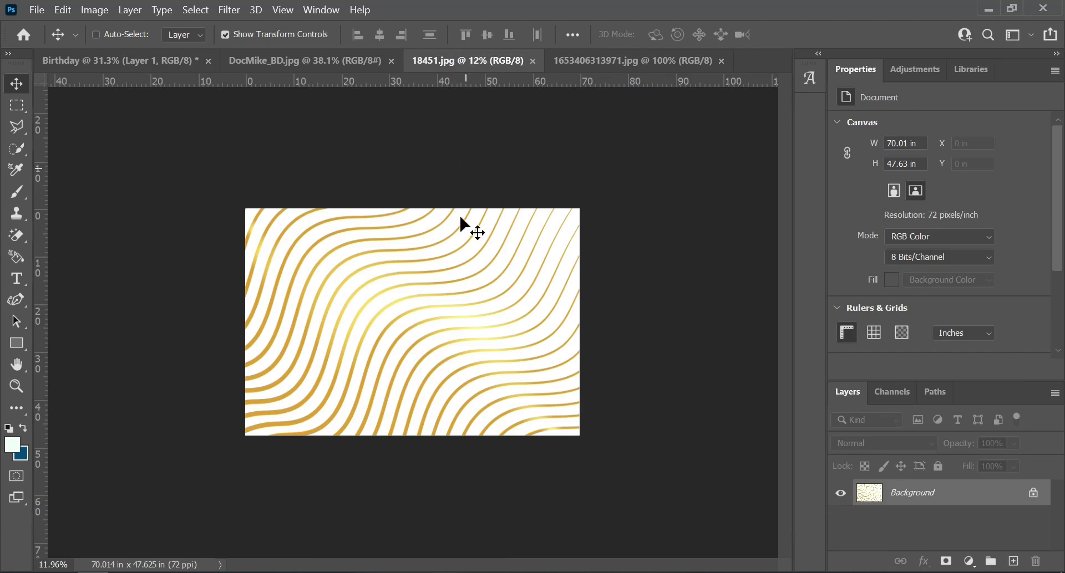
pyautogui.click(472, 60)
pyautogui.moveTo(472, 60); pyautogui.dragTo(481, 225)
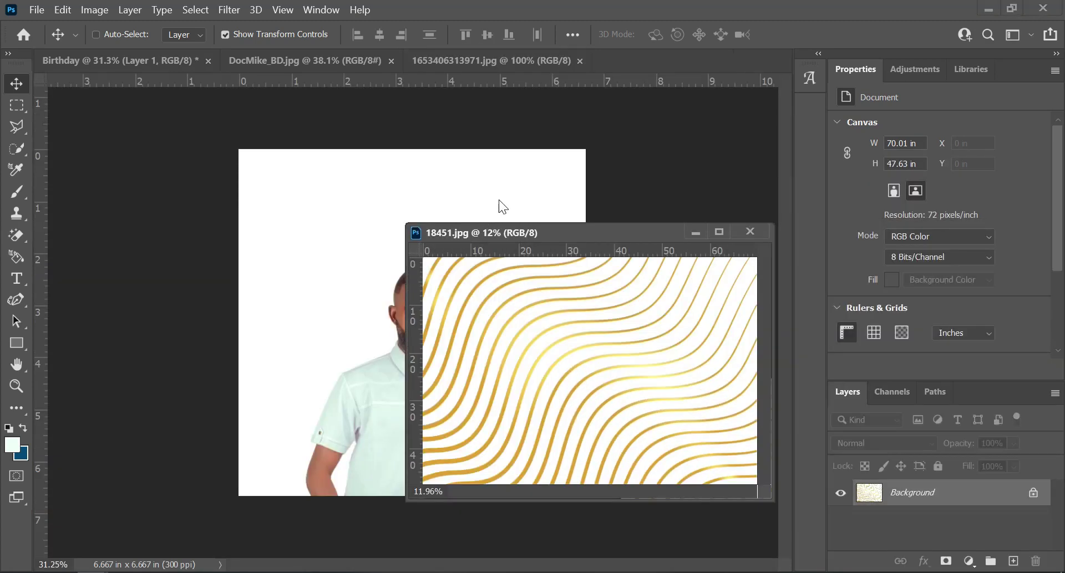
pyautogui.moveTo(658, 318); pyautogui.dragTo(317, 248)
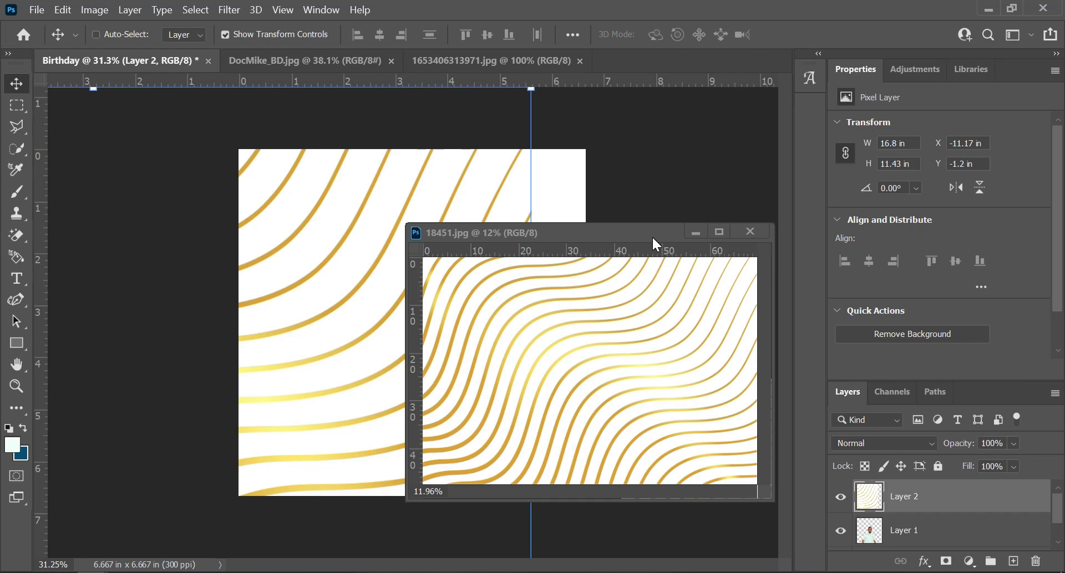
# Dock the floating 18451.jpg window back beside the other open documents
pyautogui.moveTo(651, 235); pyautogui.dragTo(632, 72)
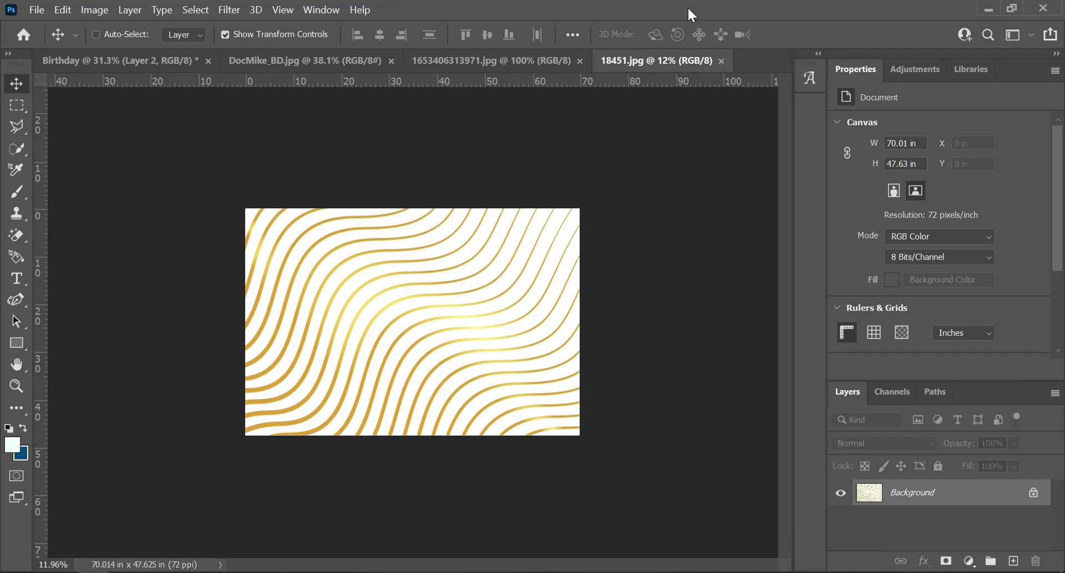
pyautogui.moveTo(639, 65); pyautogui.dragTo(667, 151)
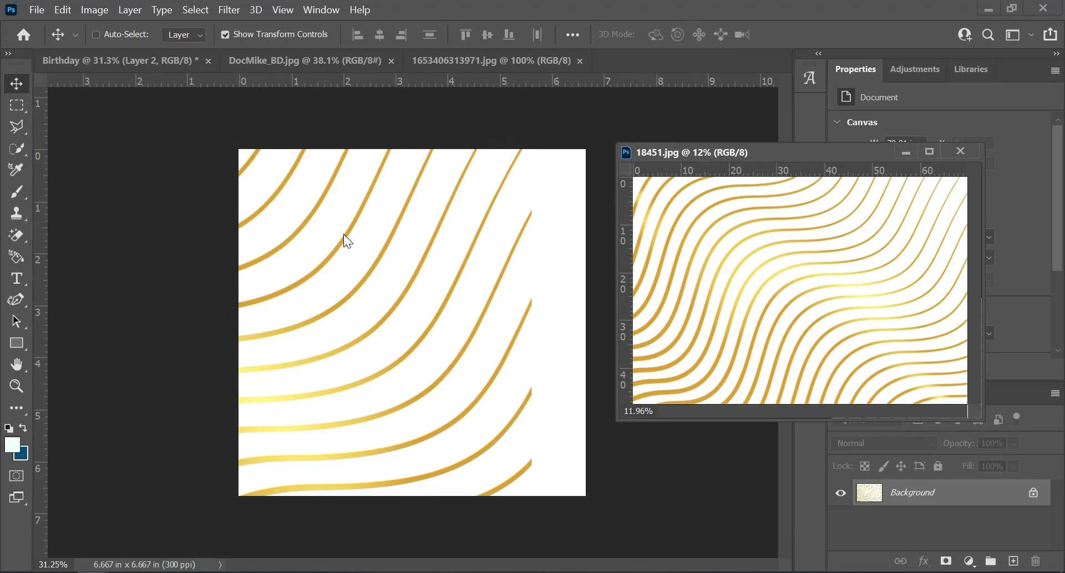
pyautogui.moveTo(719, 53)
pyautogui.mouseDown()
pyautogui.moveTo(706, 46)
pyautogui.moveTo(708, 58)
pyautogui.mouseUp()
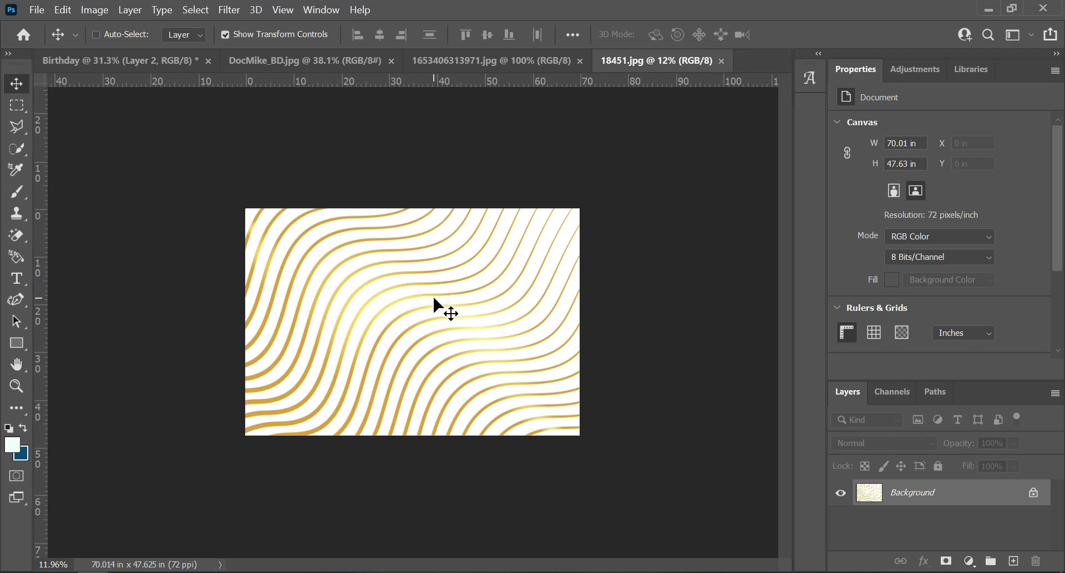
# Select the entire gold wave image in 18451.jpg and copy it to the clipboard
pyautogui.hotkey('ctrl', 'a')
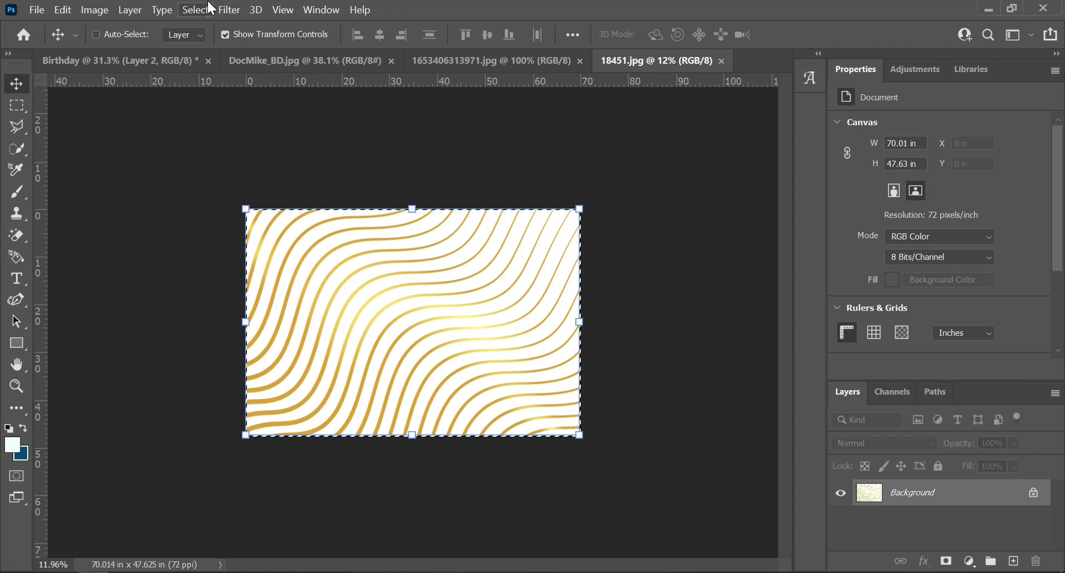
pyautogui.click(196, 9)
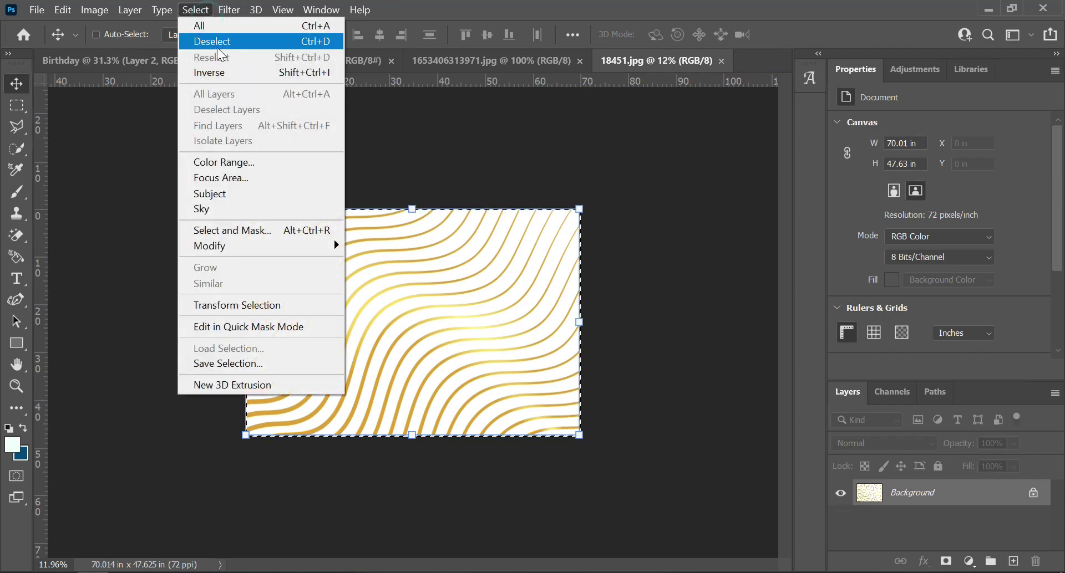
pyautogui.click(497, 317)
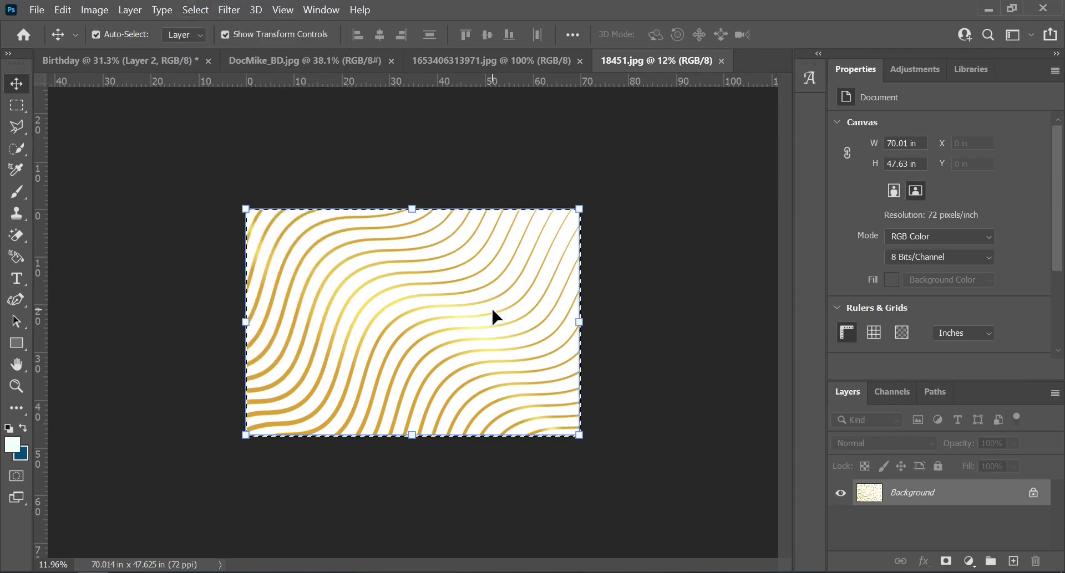
pyautogui.hotkey('ctrl', 'c')
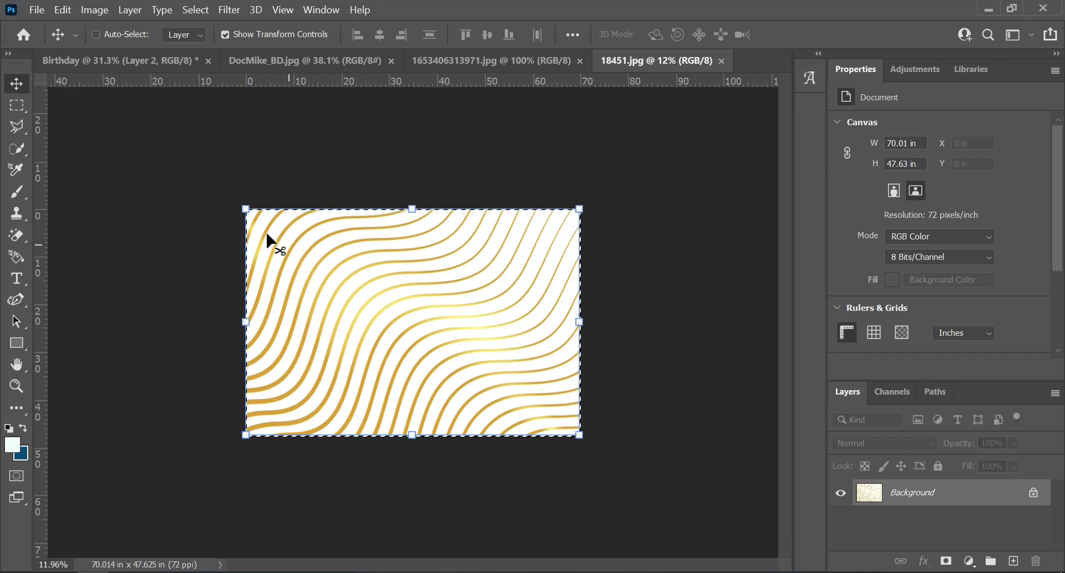
# Try pasting the copied pattern into the Birthday document and moving it beside the canvas, and undo both actions
pyautogui.click(124, 60)
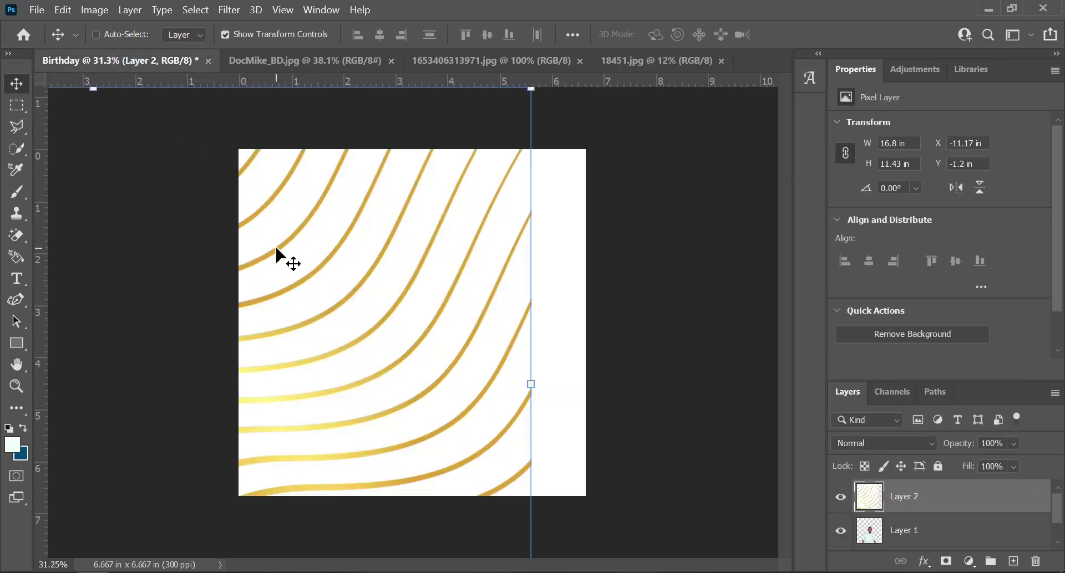
pyautogui.scroll(-2, 276, 248)
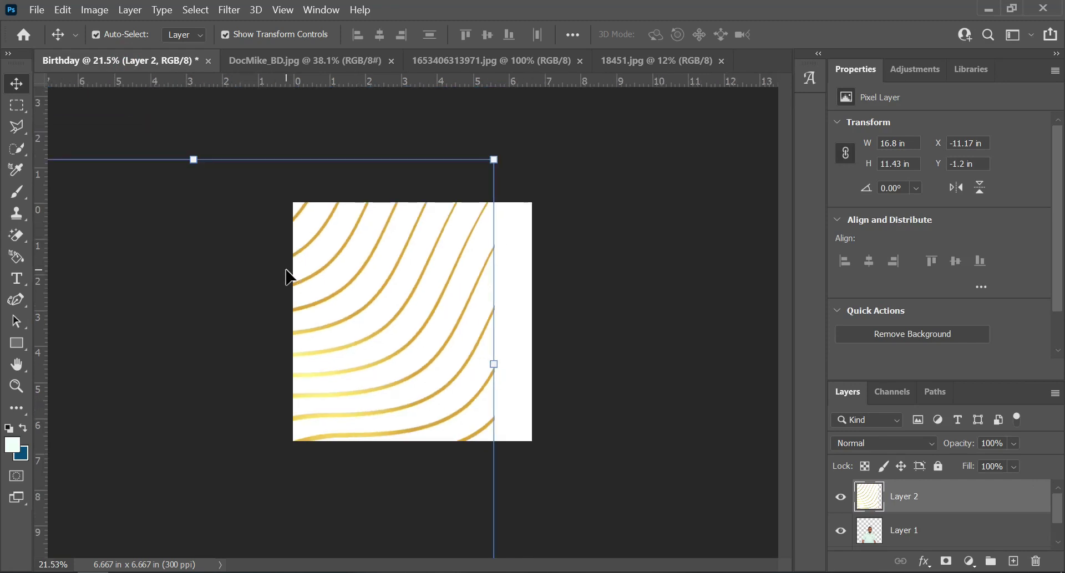
pyautogui.hotkey('ctrl', 'v')
pyautogui.scroll(-4, 285, 269)
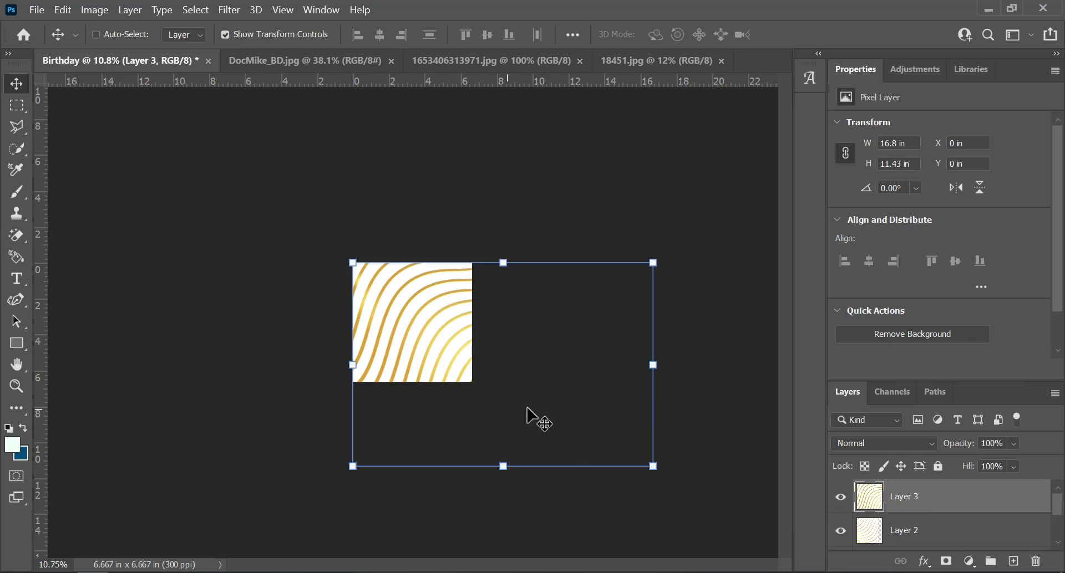
pyautogui.moveTo(394, 311); pyautogui.dragTo(527, 250)
pyautogui.click(385, 323)
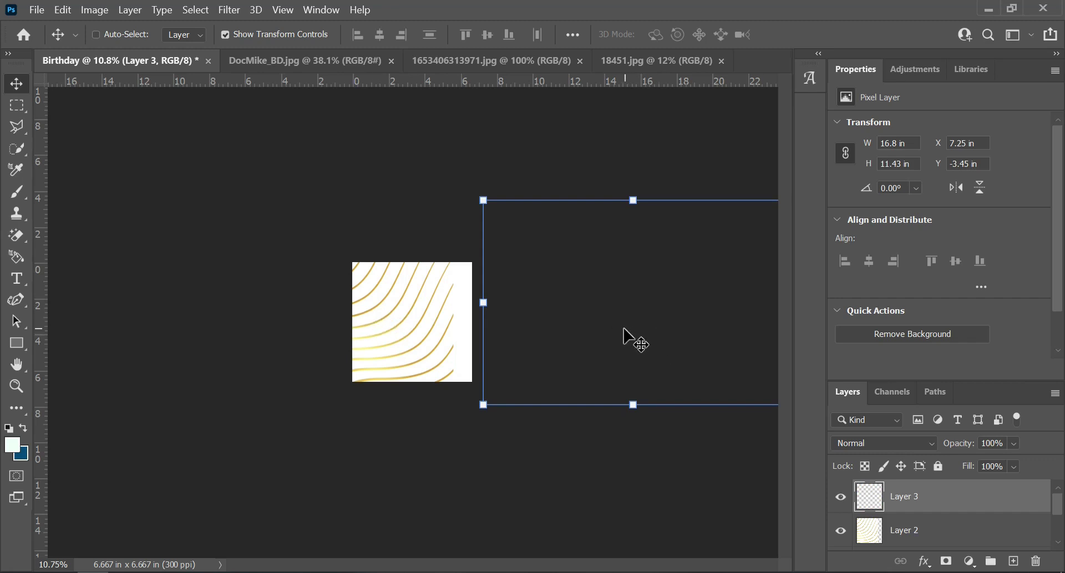
pyautogui.hotkey('ctrl', 'z')
pyautogui.hotkey('ctrl', 'z')
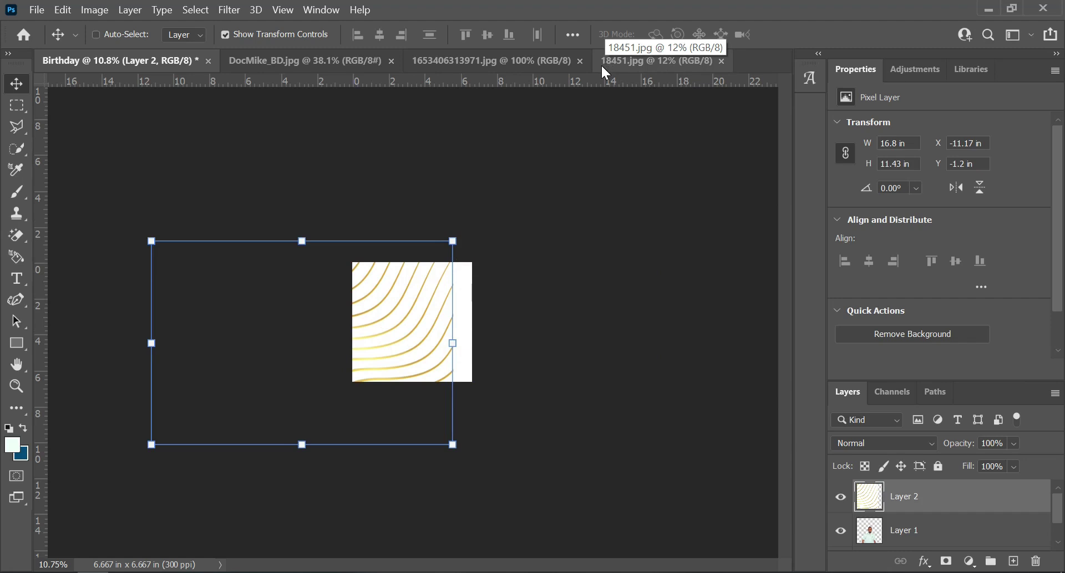
# Close the 18451.jpg document
pyautogui.click(675, 62)
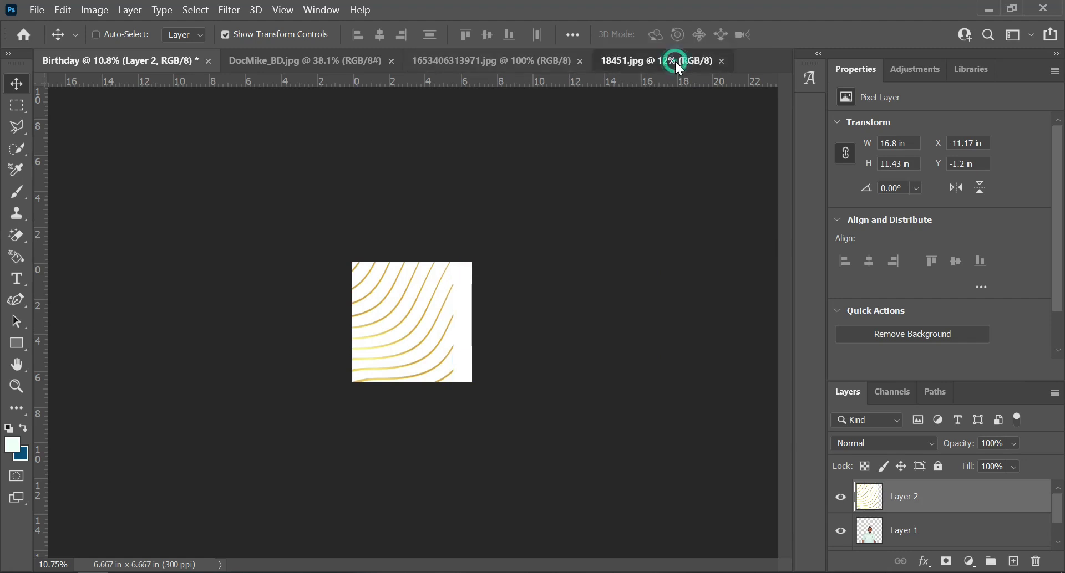
pyautogui.click(722, 61)
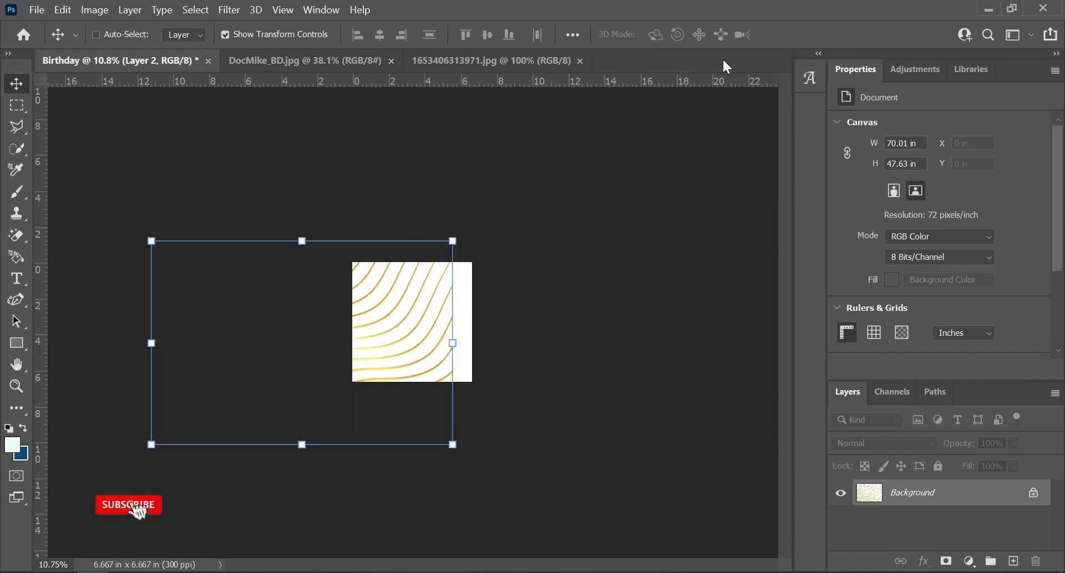
# Copy the satin fabric texture from 1653406313971.jpg into the Birthday document as a new layer and close the source image
pyautogui.click(481, 59)
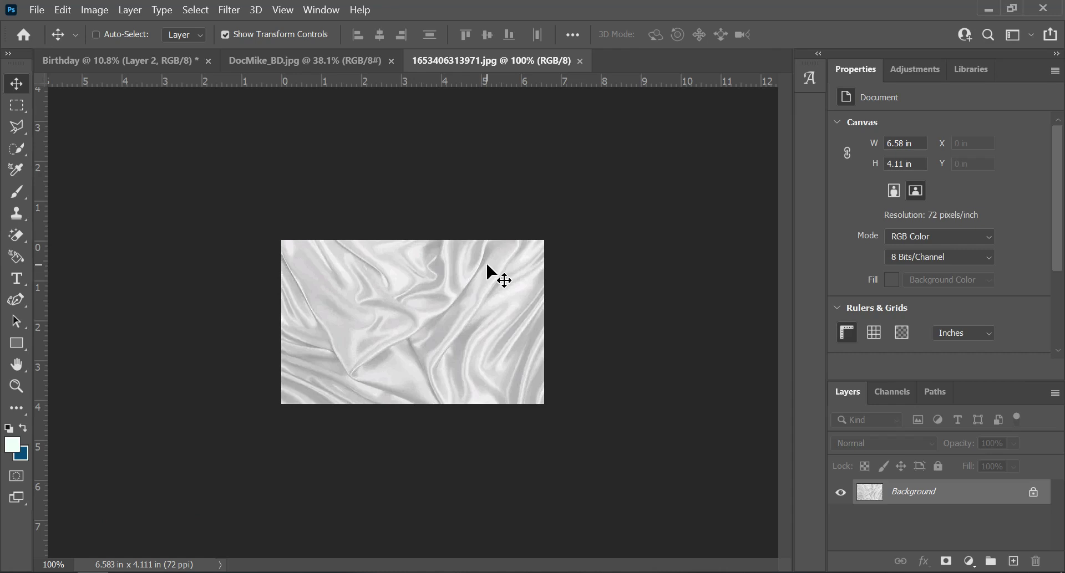
pyautogui.scroll(5, 371, 313)
pyautogui.scroll(-4, 398, 290)
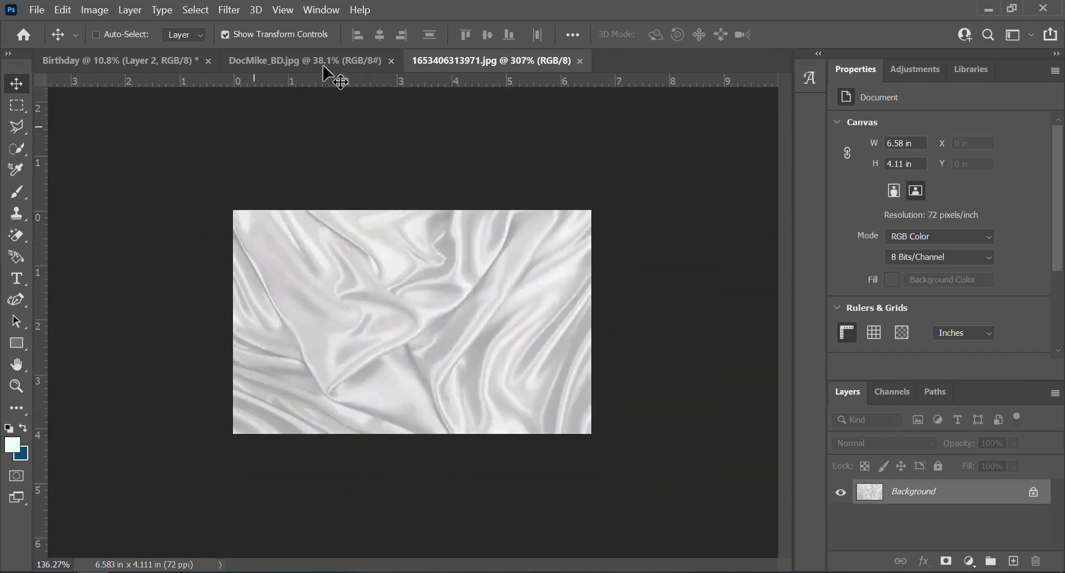
pyautogui.moveTo(487, 61); pyautogui.dragTo(496, 151)
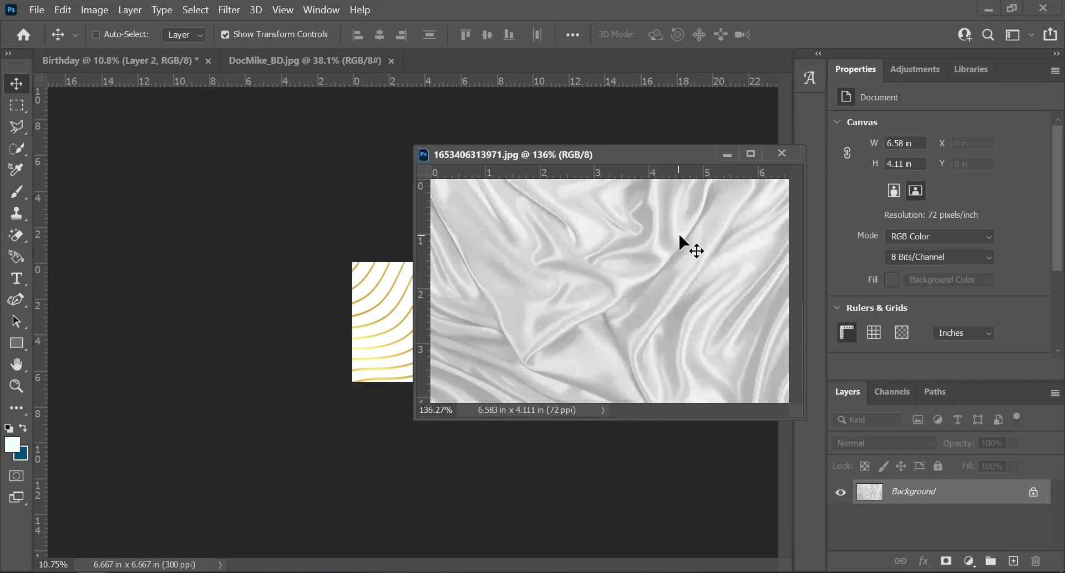
pyautogui.moveTo(680, 237); pyautogui.dragTo(386, 329)
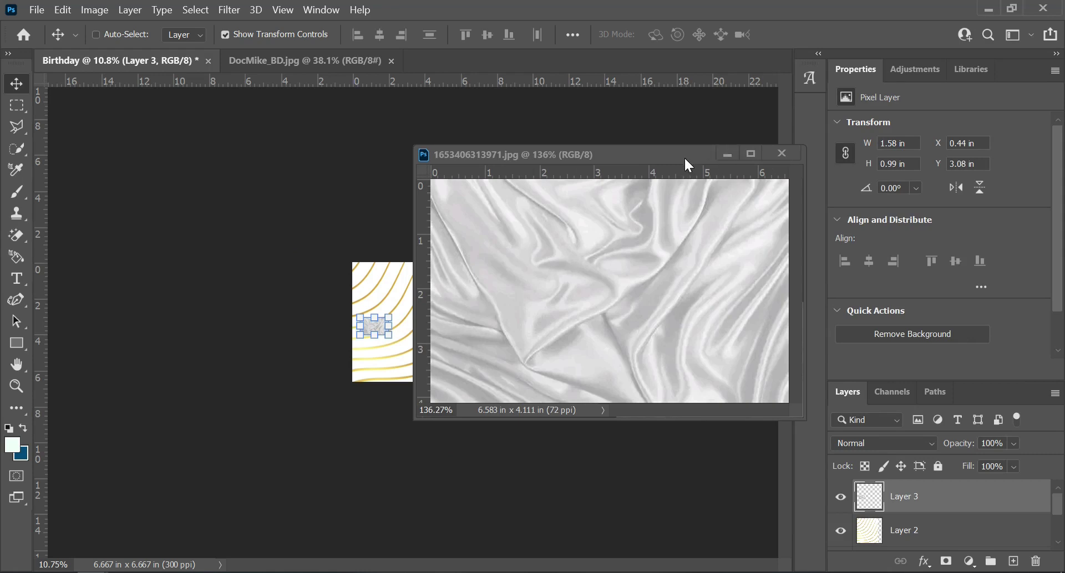
pyautogui.click(780, 157)
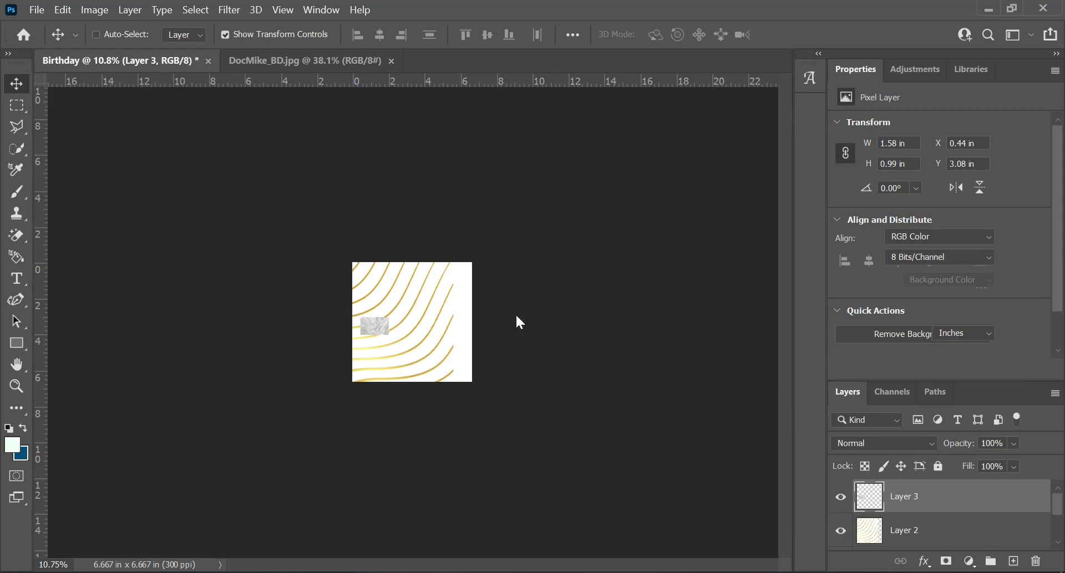
# Turn on Auto-Select and move the satin texture near the canvas centre, to about X 2.15 in and Y 2.84 in
pyautogui.hotkey('ctrl', '+')
pyautogui.scroll(5, 366, 341)
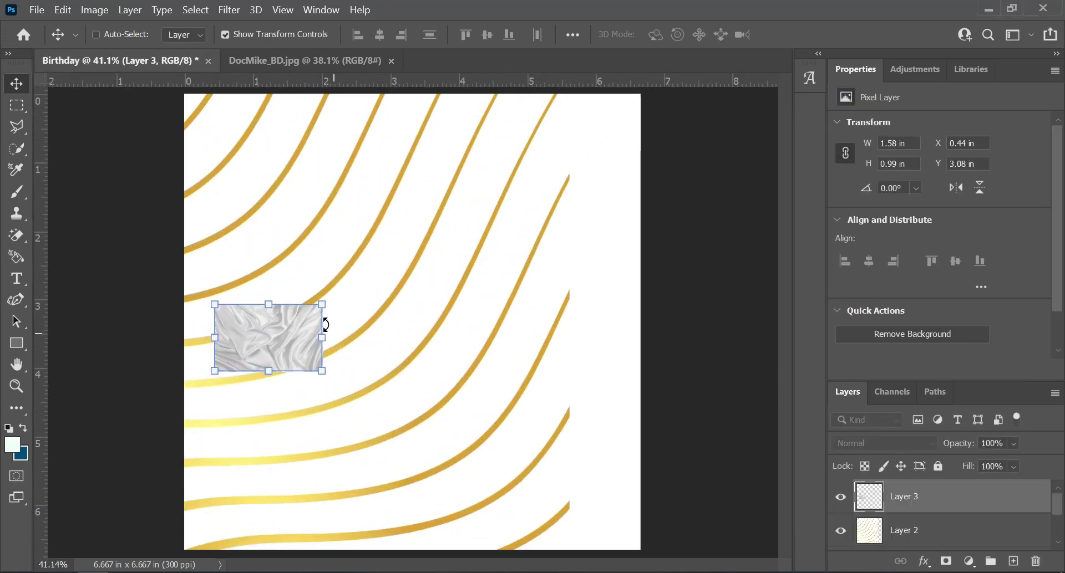
pyautogui.scroll(-3, 350, 271)
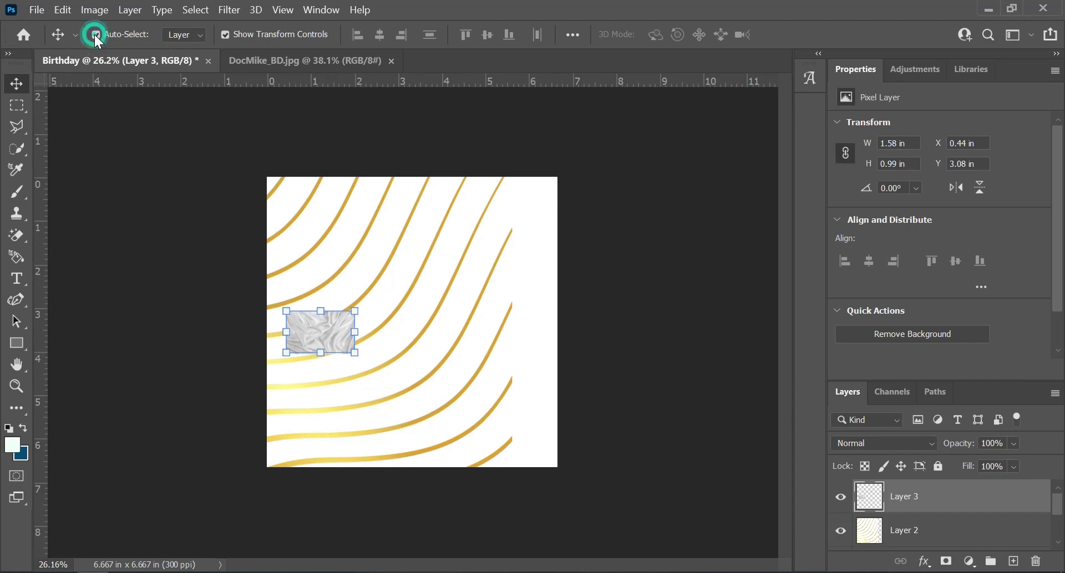
pyautogui.scroll(3, 325, 330)
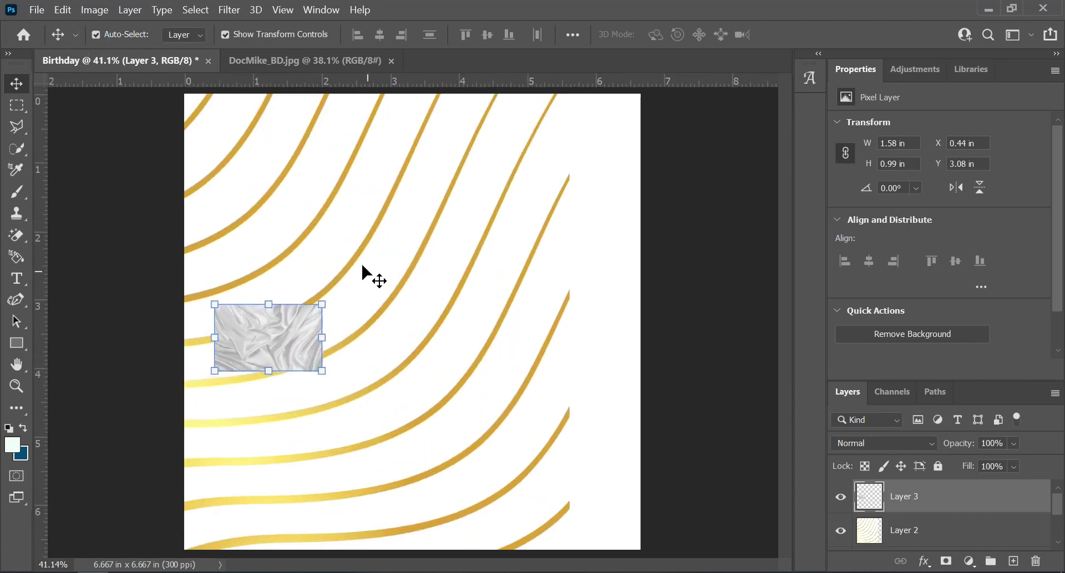
pyautogui.scroll(-3, 336, 300)
pyautogui.moveTo(340, 332); pyautogui.dragTo(405, 323)
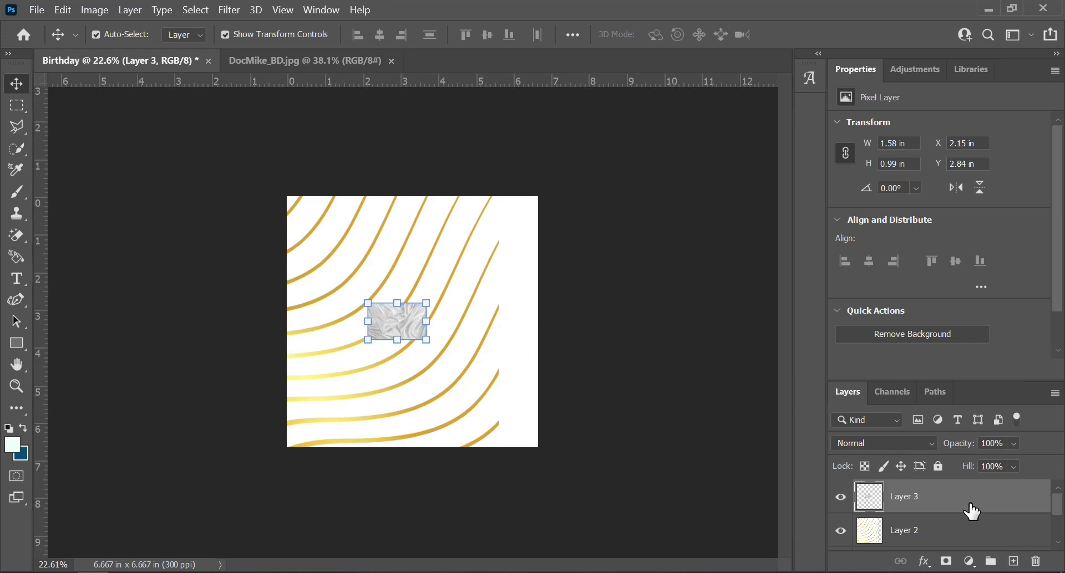
# Reorder the stack so satin Layer 3 sits just above the Background and gold pattern Layer 2 sits beneath the man's Layer 1
pyautogui.moveTo(955, 502); pyautogui.dragTo(951, 527)
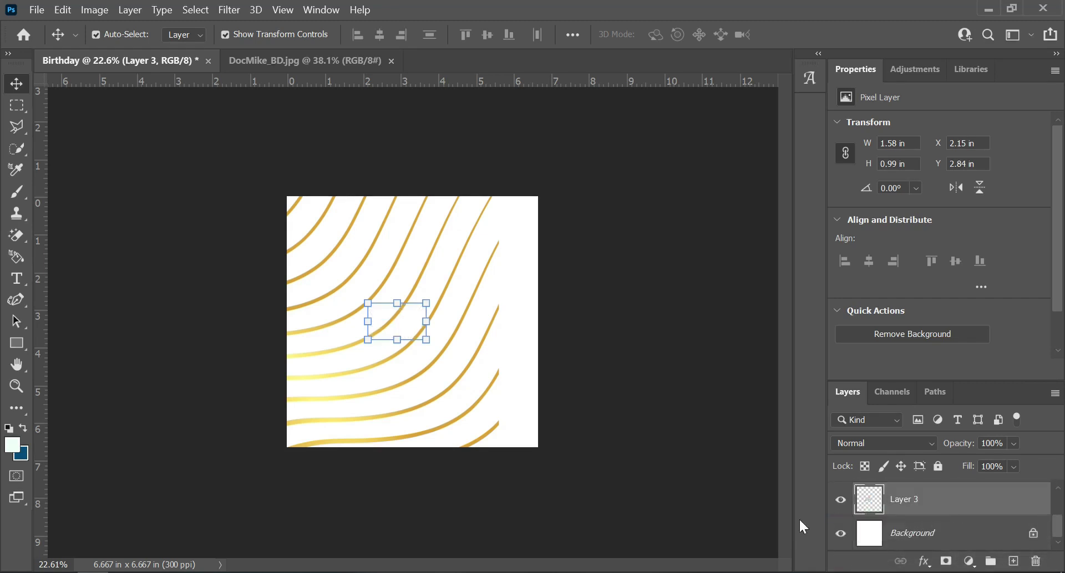
pyautogui.click(469, 365)
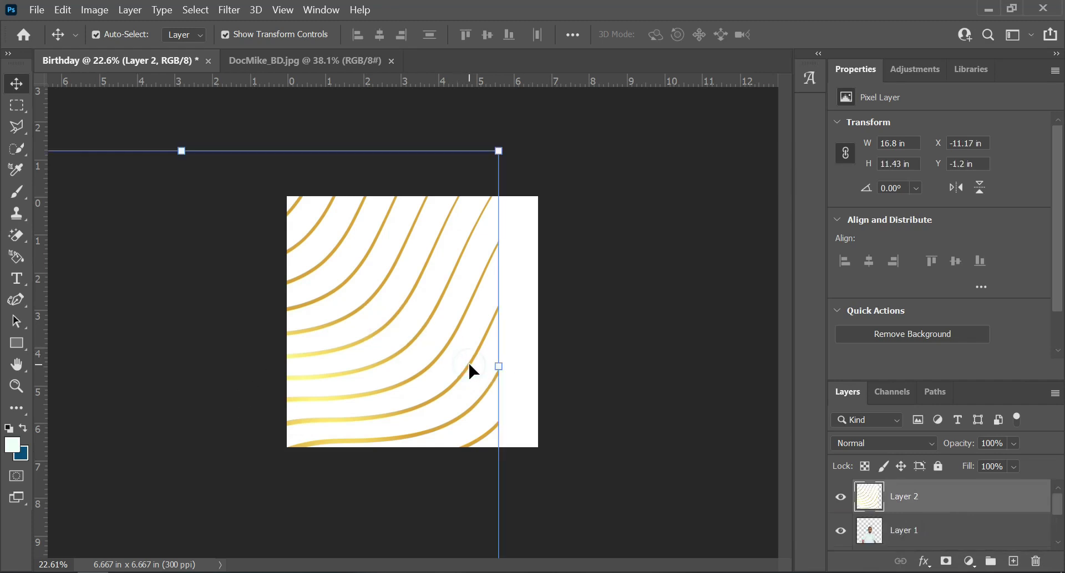
pyautogui.scroll(-2, 962, 501)
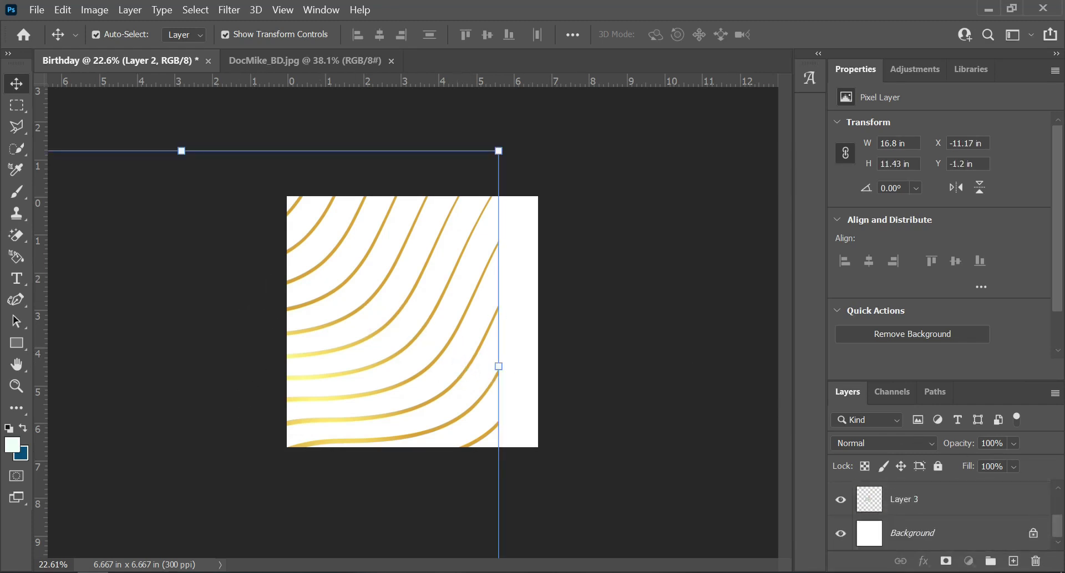
pyautogui.moveTo(960, 571); pyautogui.dragTo(975, 498)
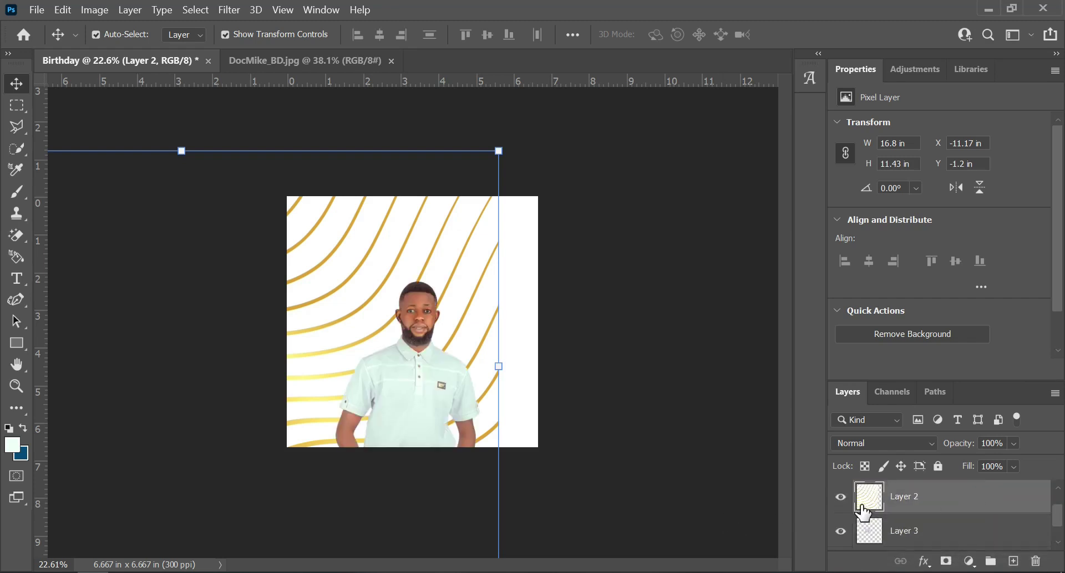
# Hide the gold pattern Layer 2 and enlarge satin Layer 3 to about 10.87 × 6.79 in so it covers the canvas
pyautogui.click(841, 498)
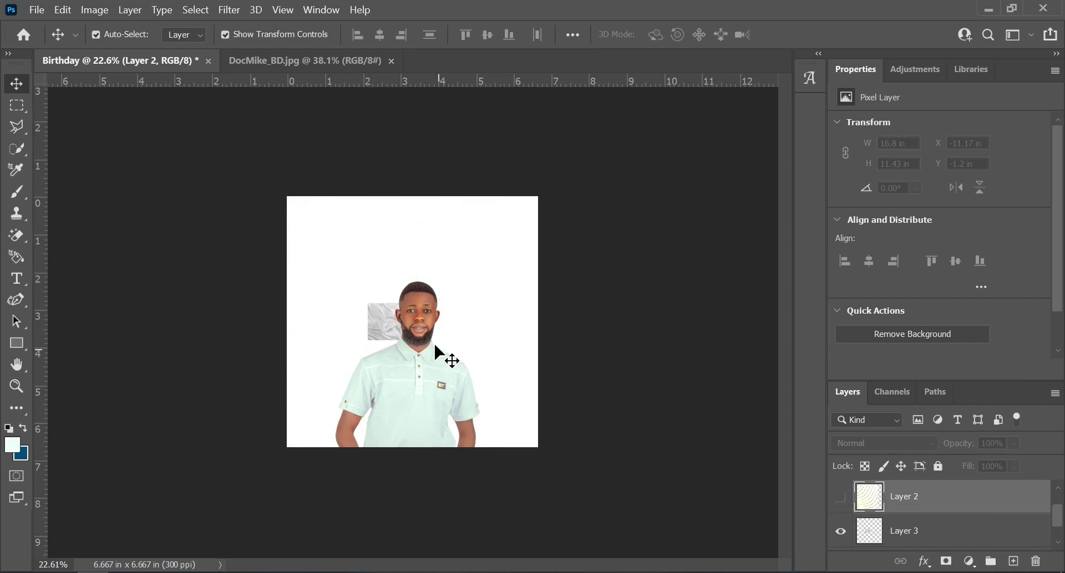
pyautogui.click(937, 532)
pyautogui.scroll(3, 416, 324)
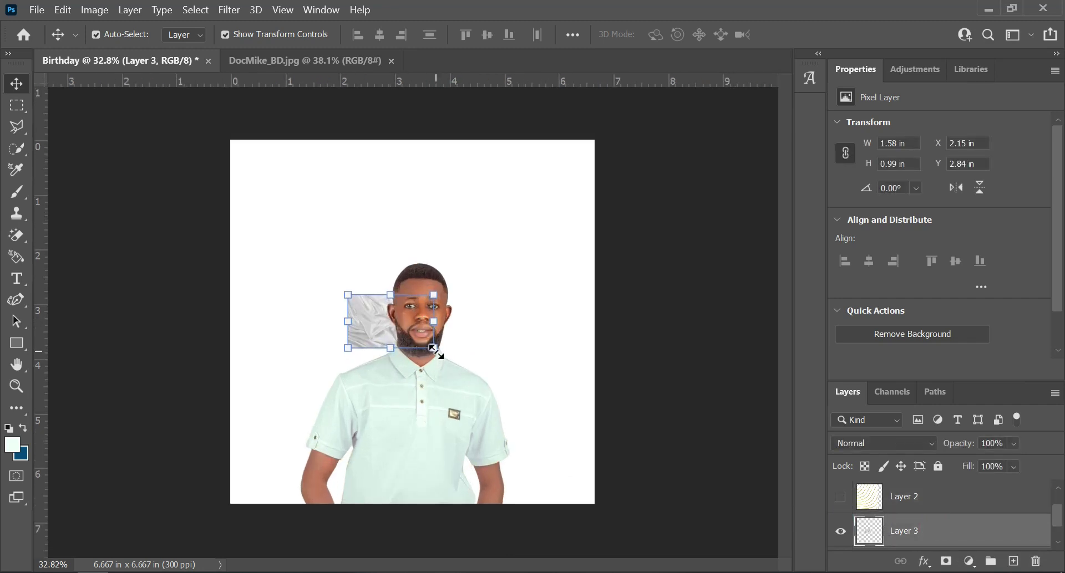
pyautogui.moveTo(434, 348); pyautogui.dragTo(615, 493)
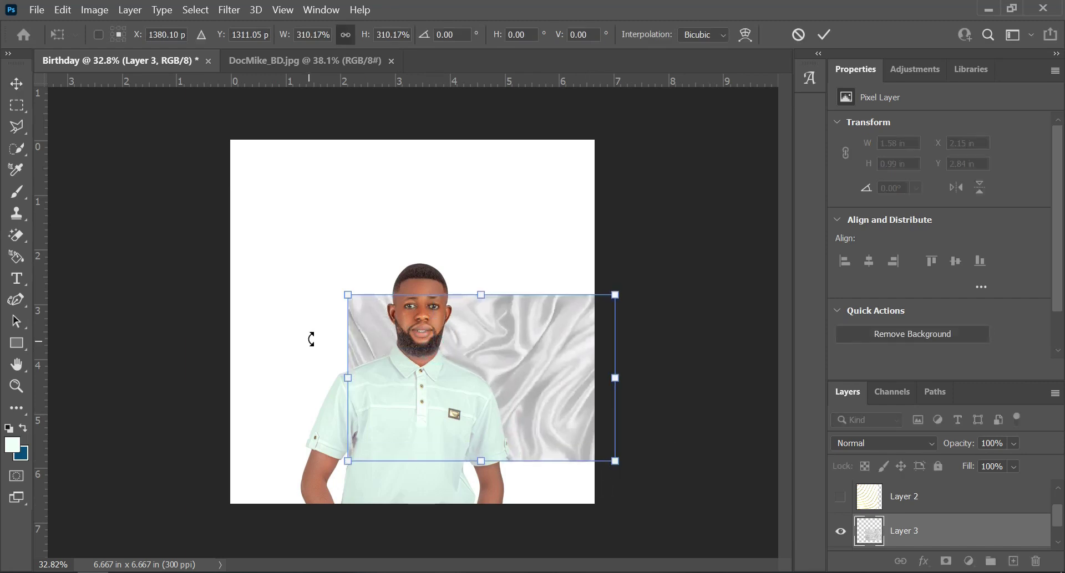
pyautogui.moveTo(348, 295); pyautogui.dragTo(173, 86)
pyautogui.moveTo(326, 355); pyautogui.dragTo(327, 319)
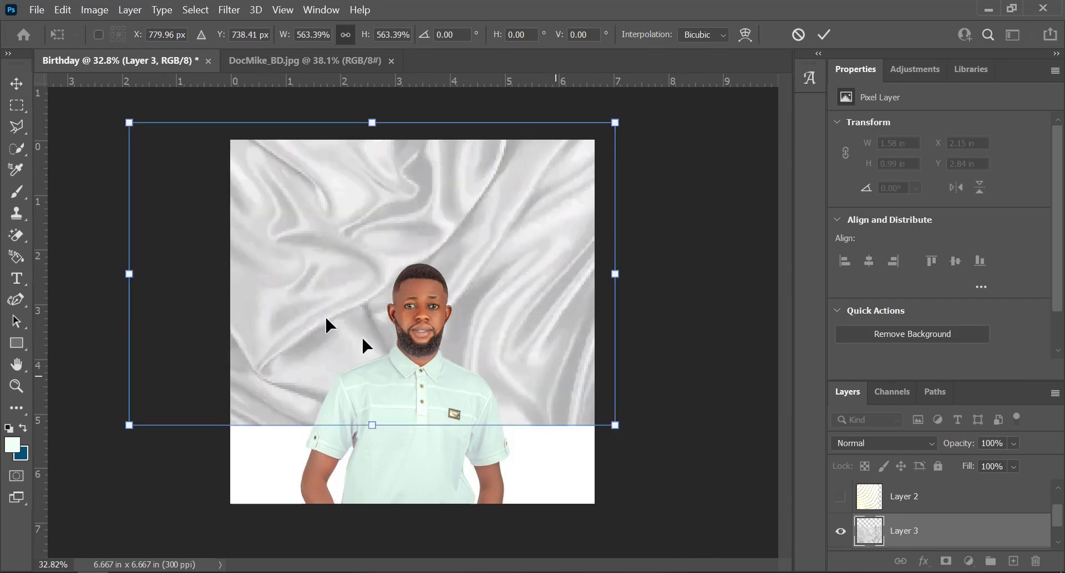
pyautogui.moveTo(614, 424); pyautogui.dragTo(735, 500)
pyautogui.moveTo(620, 397); pyautogui.dragTo(617, 409)
pyautogui.scroll(-1, 622, 416)
pyautogui.moveTo(703, 493); pyautogui.dragTo(698, 489)
pyautogui.moveTo(153, 146); pyautogui.dragTo(161, 149)
pyautogui.press('Return')
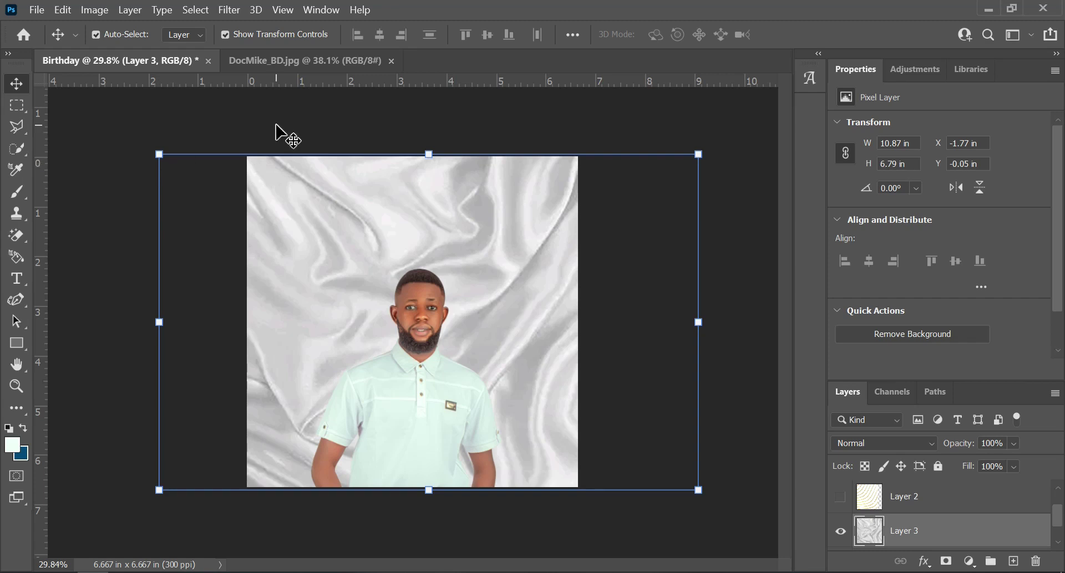
# Try moving the unlocked satin Layer 3 around the canvas, and undo the moves
pyautogui.click(934, 467)
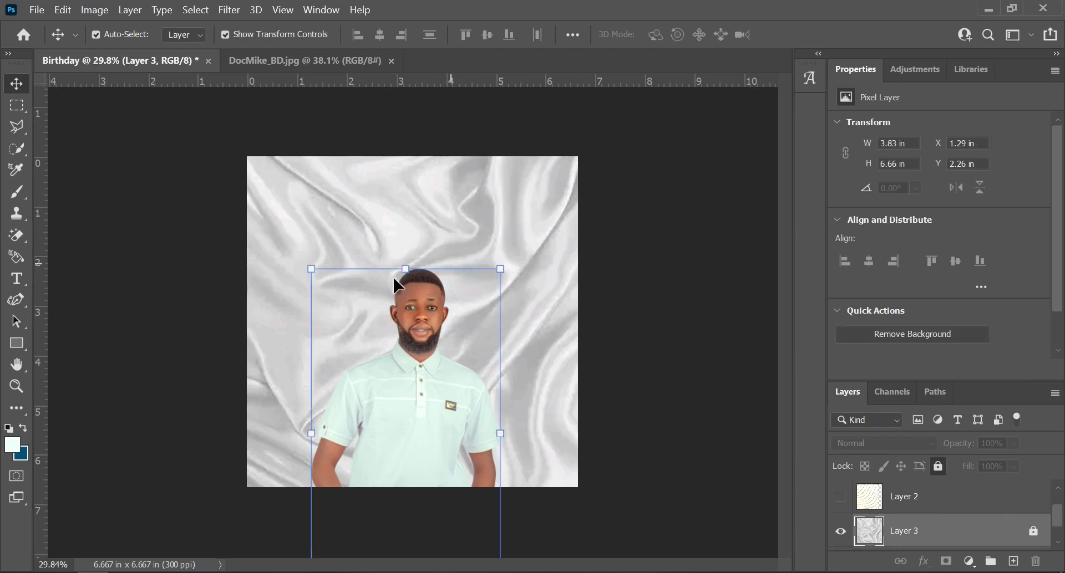
pyautogui.click(408, 289)
pyautogui.press('ctrl')
pyautogui.click(718, 271)
pyautogui.moveTo(422, 220); pyautogui.dragTo(602, 86)
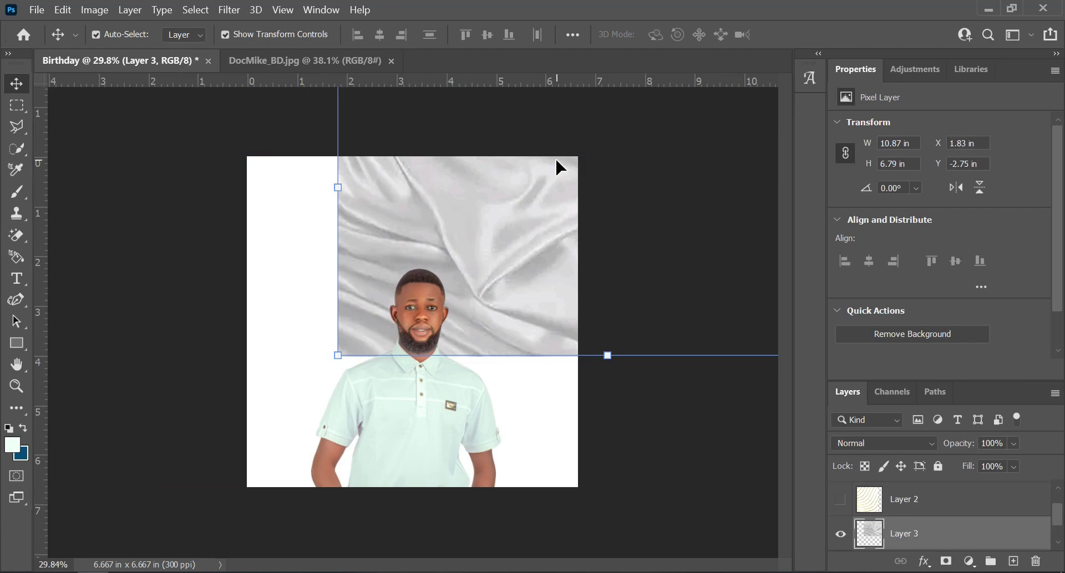
pyautogui.moveTo(528, 186); pyautogui.dragTo(518, 267)
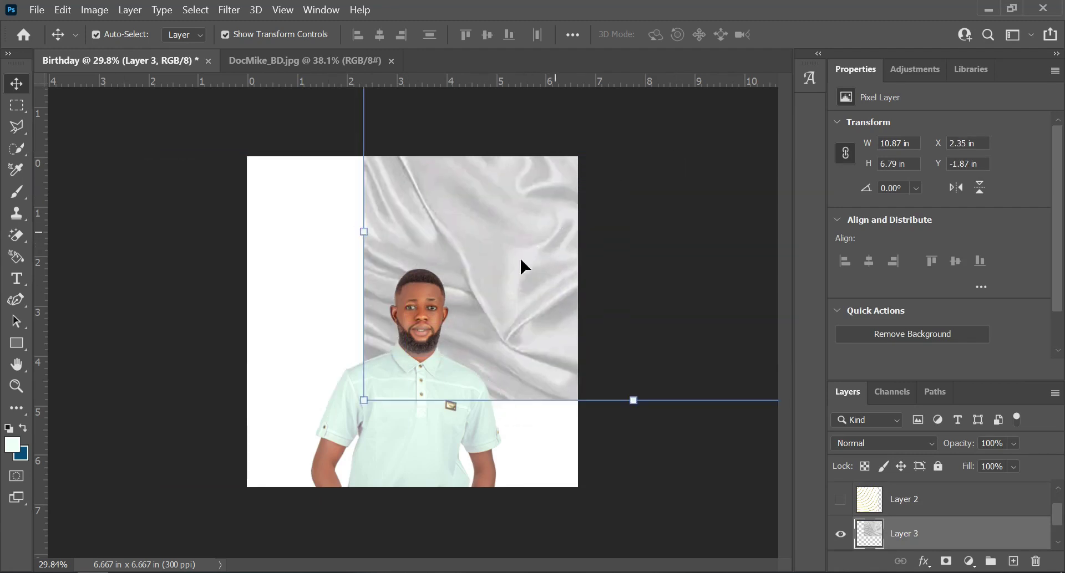
pyautogui.click(304, 233)
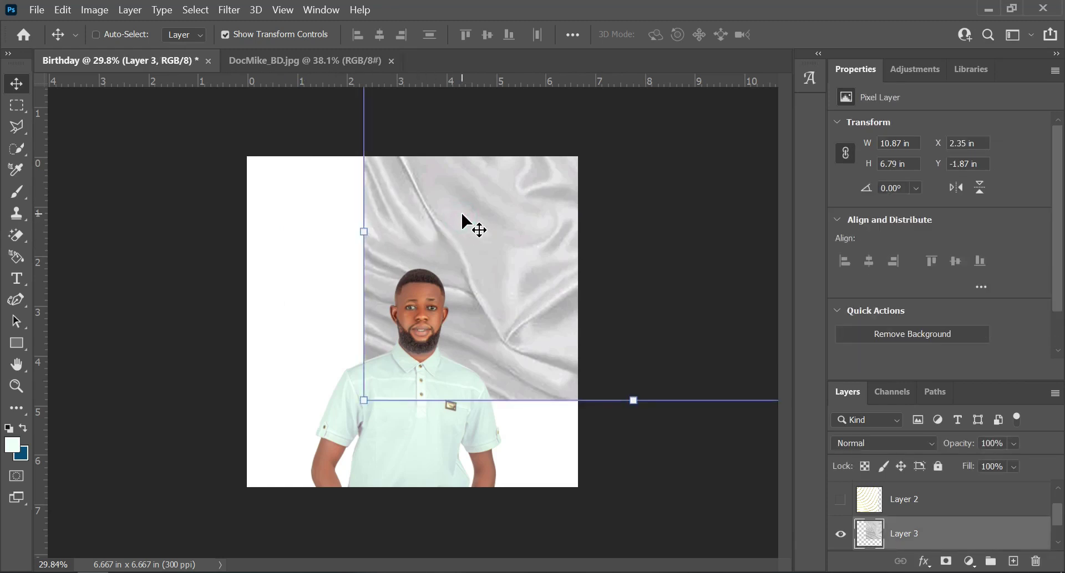
pyautogui.hotkey('ctrl', 'z')
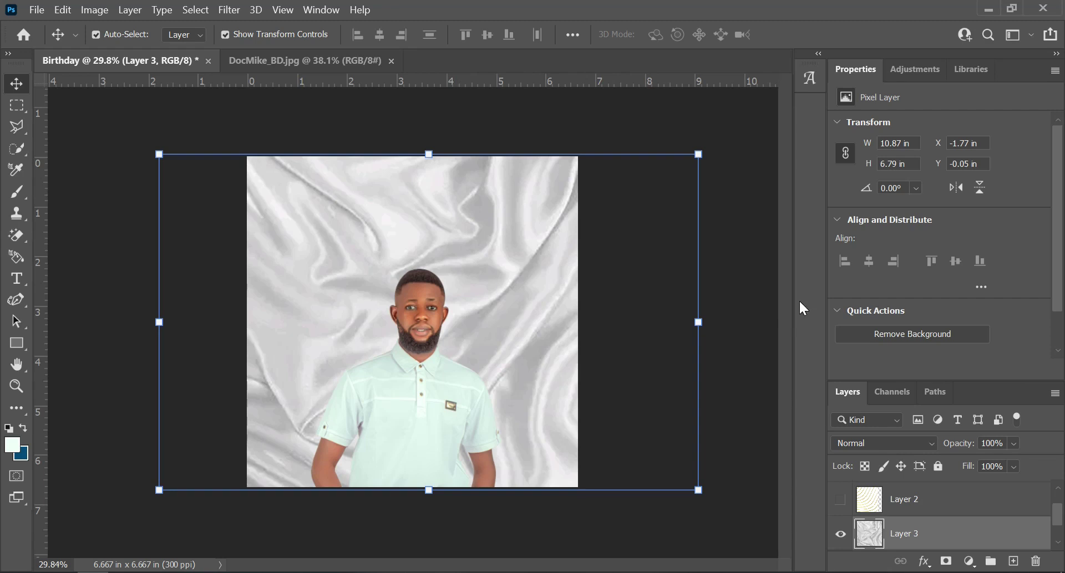
# Lock all properties of satin Layer 3 and test the lock by trying to move the texture on the canvas
pyautogui.click(937, 468)
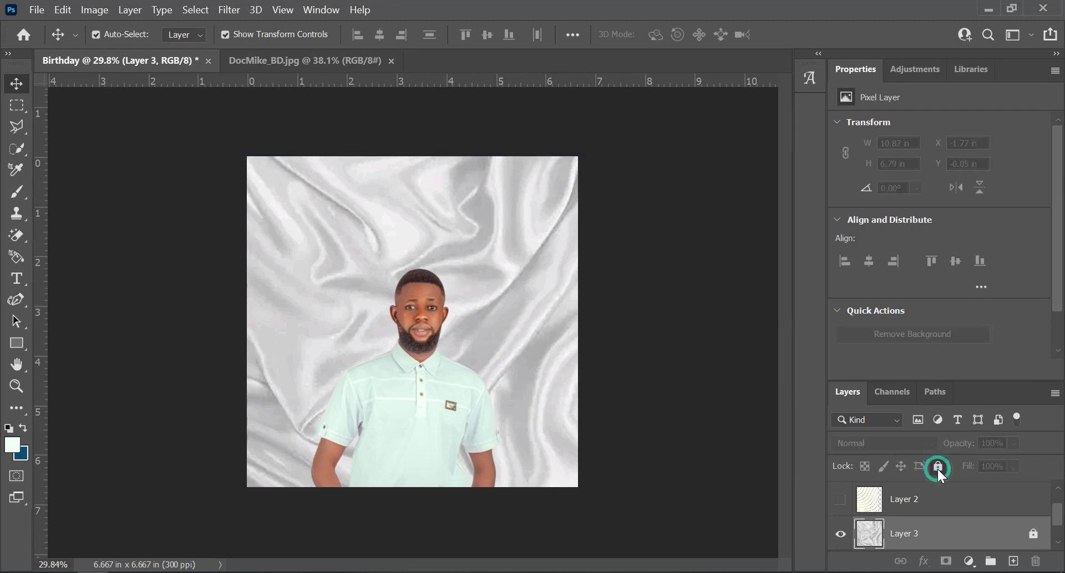
pyautogui.moveTo(486, 241); pyautogui.dragTo(592, 206)
pyautogui.moveTo(463, 216); pyautogui.dragTo(552, 204)
pyautogui.moveTo(397, 236); pyautogui.dragTo(161, 221)
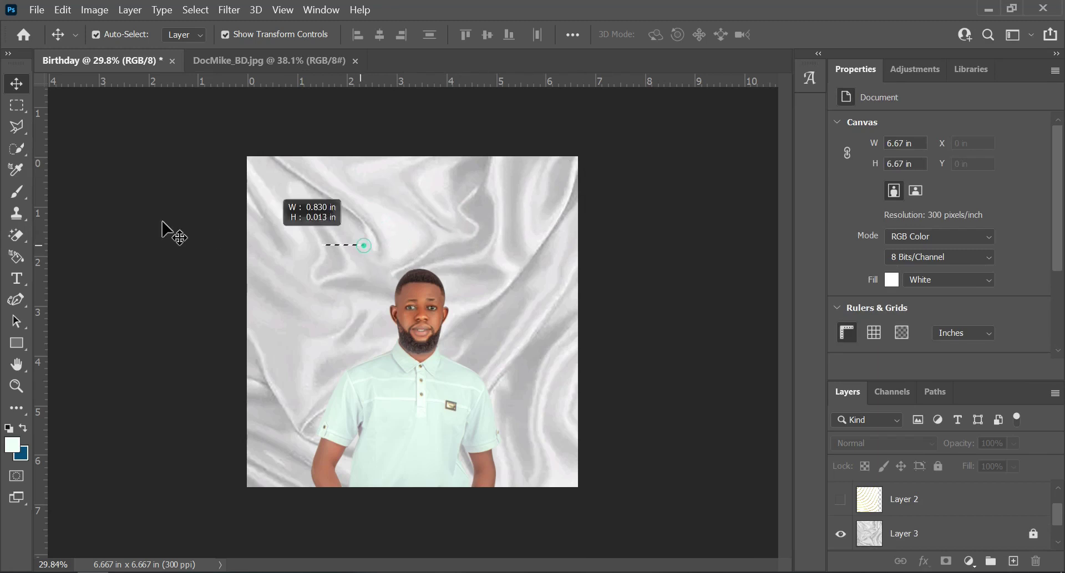
pyautogui.moveTo(292, 196); pyautogui.dragTo(465, 227)
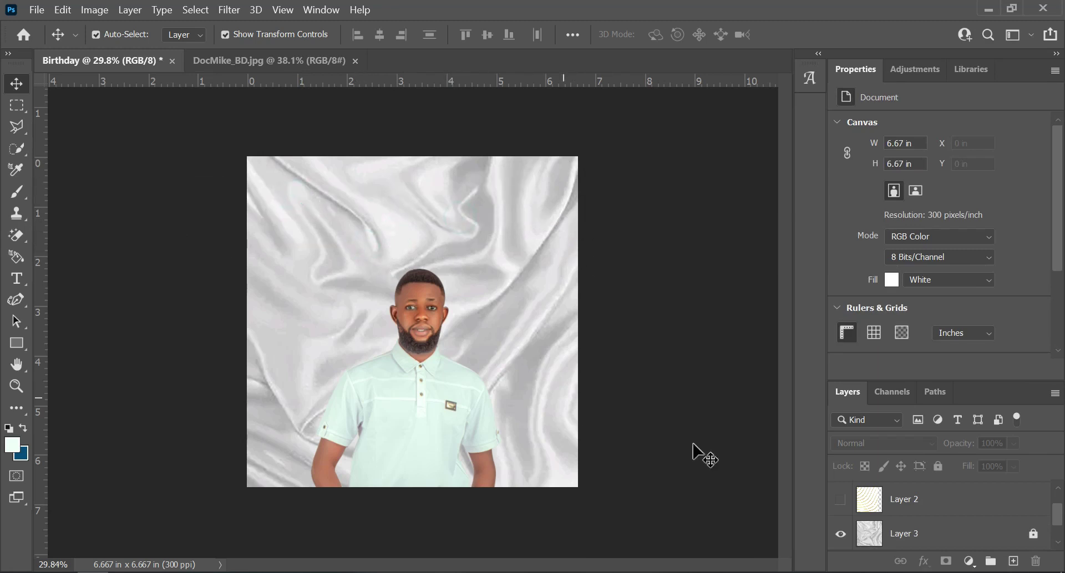
# Show gold pattern Layer 2 in place of the satin, rotate it 90° and scale it to about 6.76 × 9.94 in over the canvas
pyautogui.click(840, 534)
pyautogui.click(841, 499)
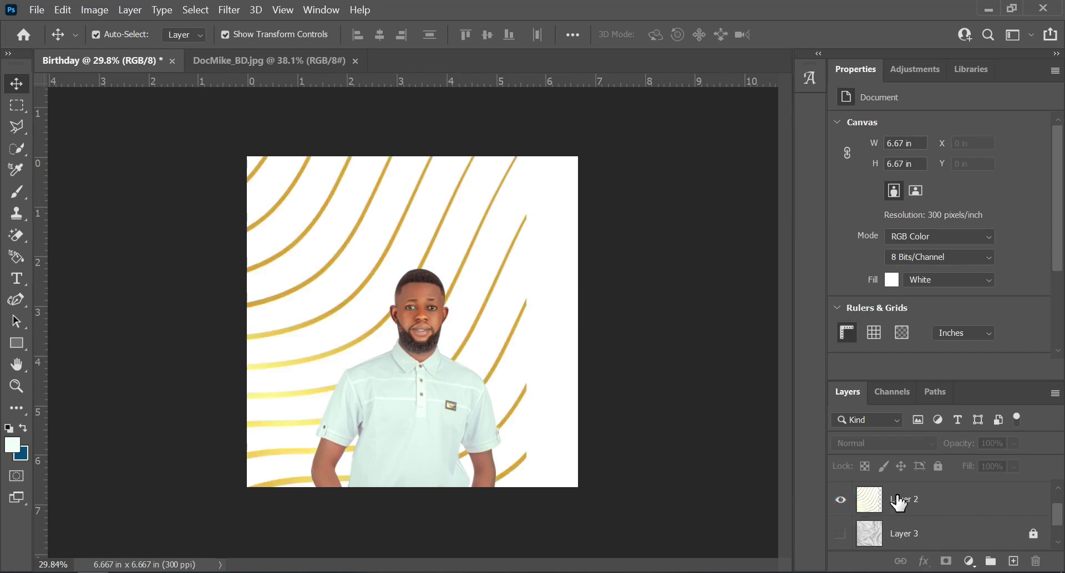
pyautogui.click(495, 318)
pyautogui.moveTo(342, 215)
pyautogui.mouseDown()
pyautogui.moveTo(555, 242)
pyautogui.moveTo(589, 399)
pyautogui.moveTo(504, 451)
pyautogui.moveTo(356, 228)
pyautogui.mouseUp()
pyautogui.scroll(-5, 552, 244)
pyautogui.scroll(6, 371, 338)
pyautogui.scroll(-2, 373, 335)
pyautogui.moveTo(548, 115); pyautogui.dragTo(543, 125)
pyautogui.moveTo(282, 125); pyautogui.dragTo(284, 129)
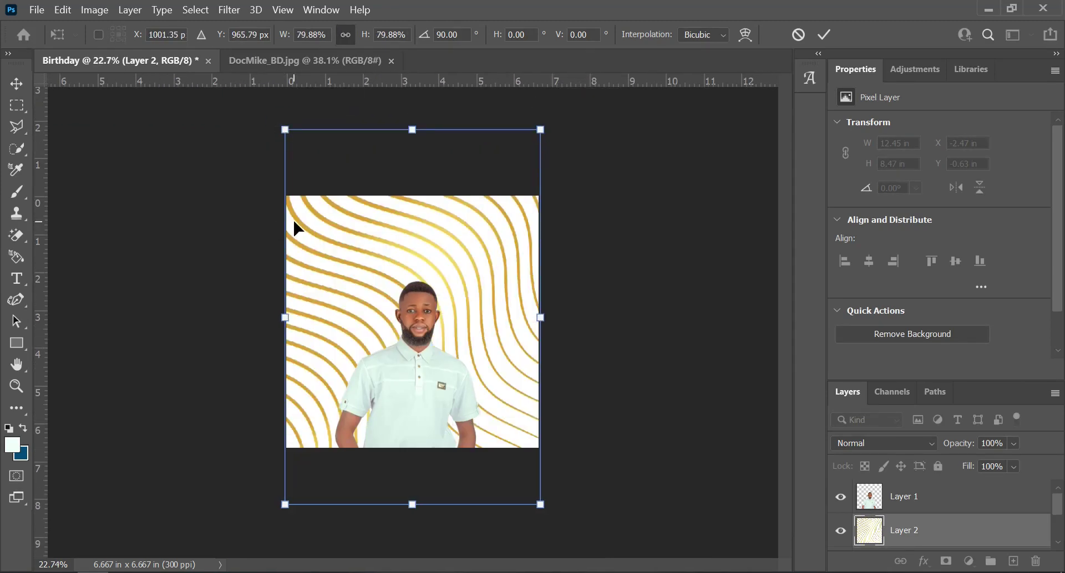
pyautogui.press('Return')
pyautogui.scroll(2, 341, 277)
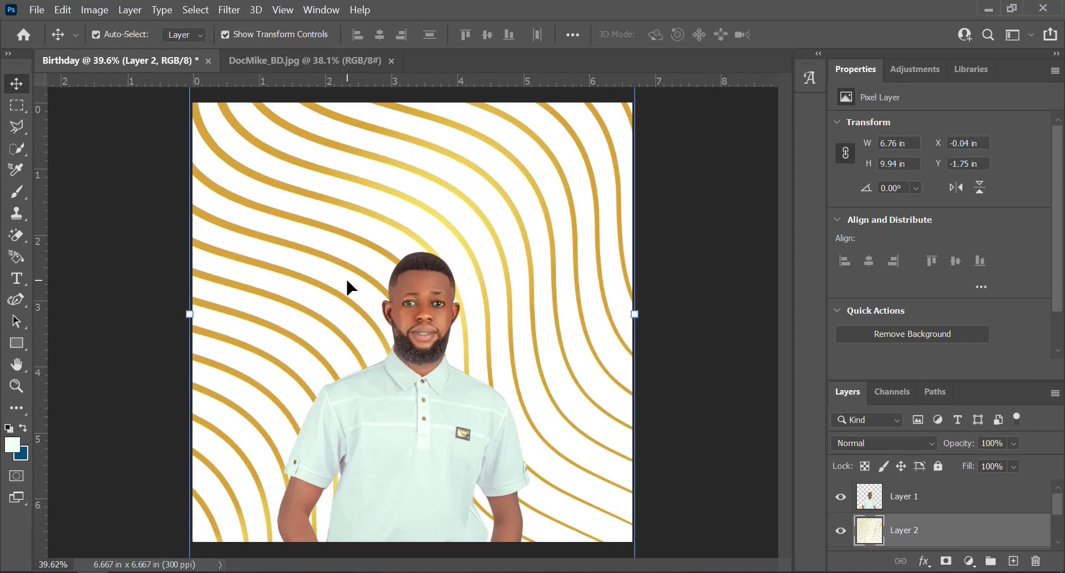
pyautogui.scroll(-1, 344, 278)
pyautogui.scroll(-1, 354, 275)
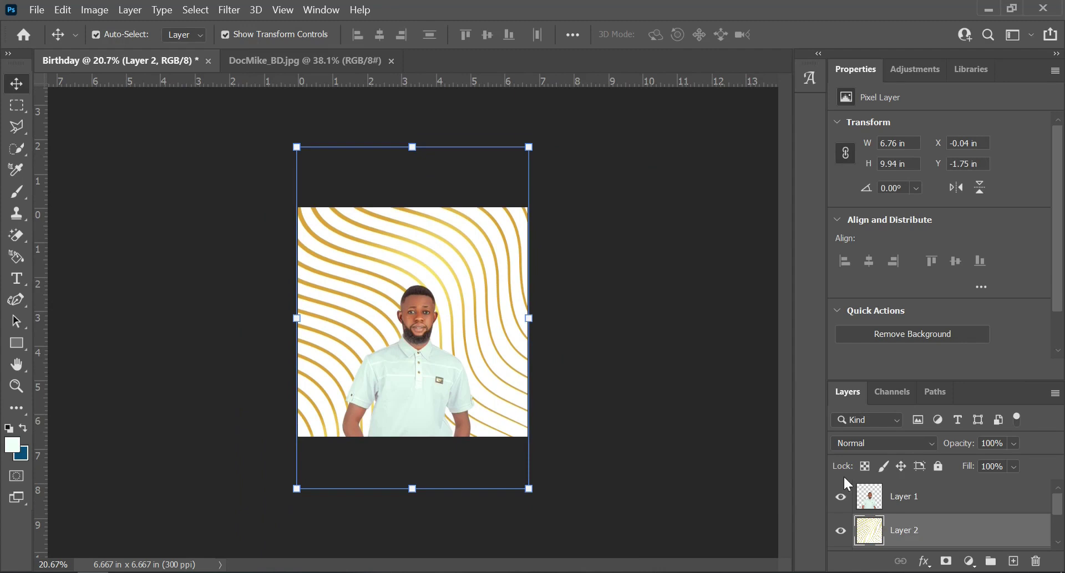
pyautogui.click(645, 389)
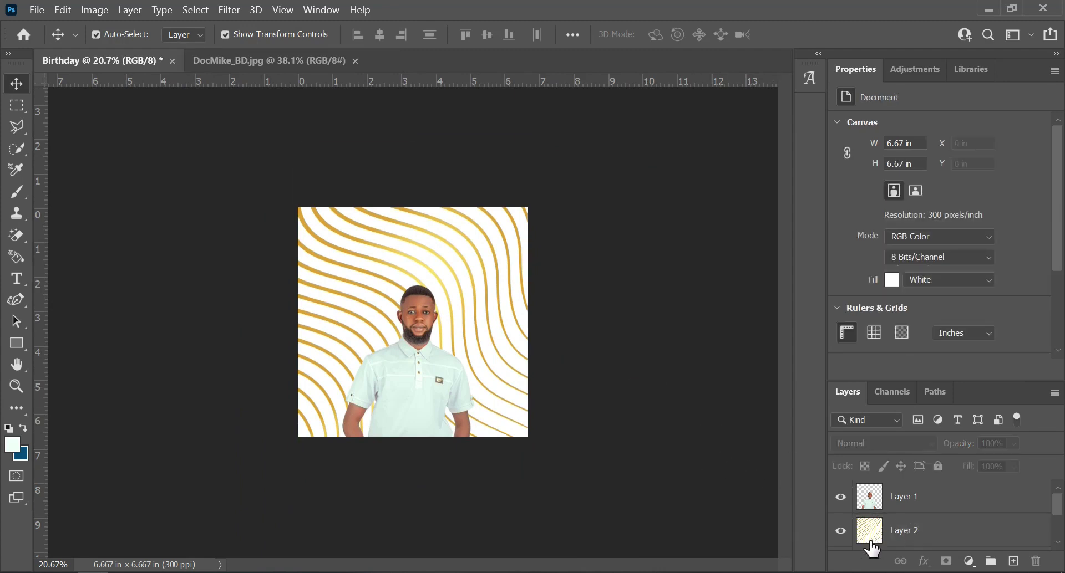
# Hide the gold pattern Layer 2, show satin Layer 3 and unlock it
pyautogui.click(841, 531)
pyautogui.scroll(-1, 841, 531)
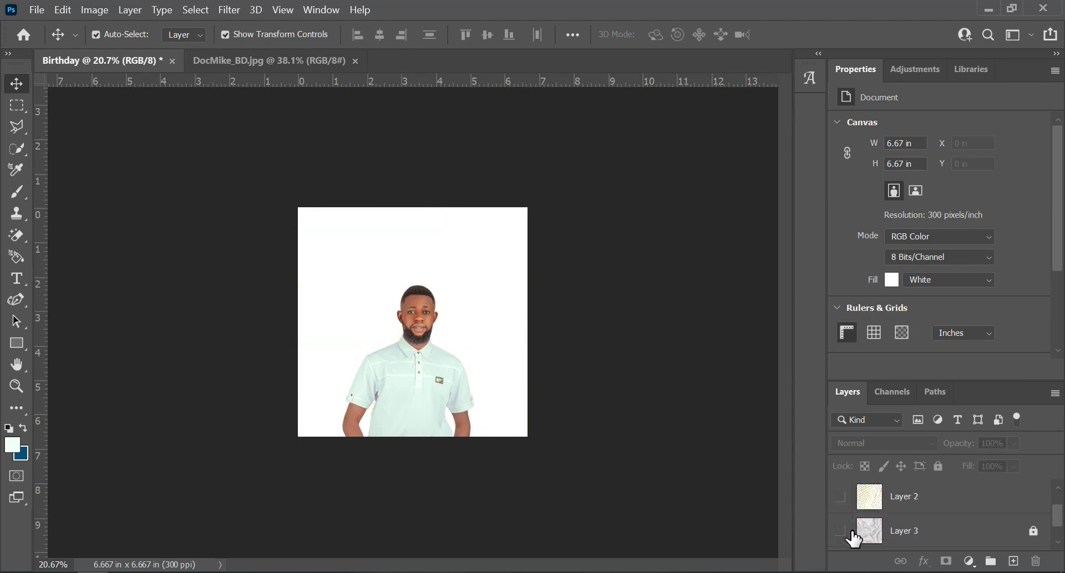
pyautogui.click(841, 535)
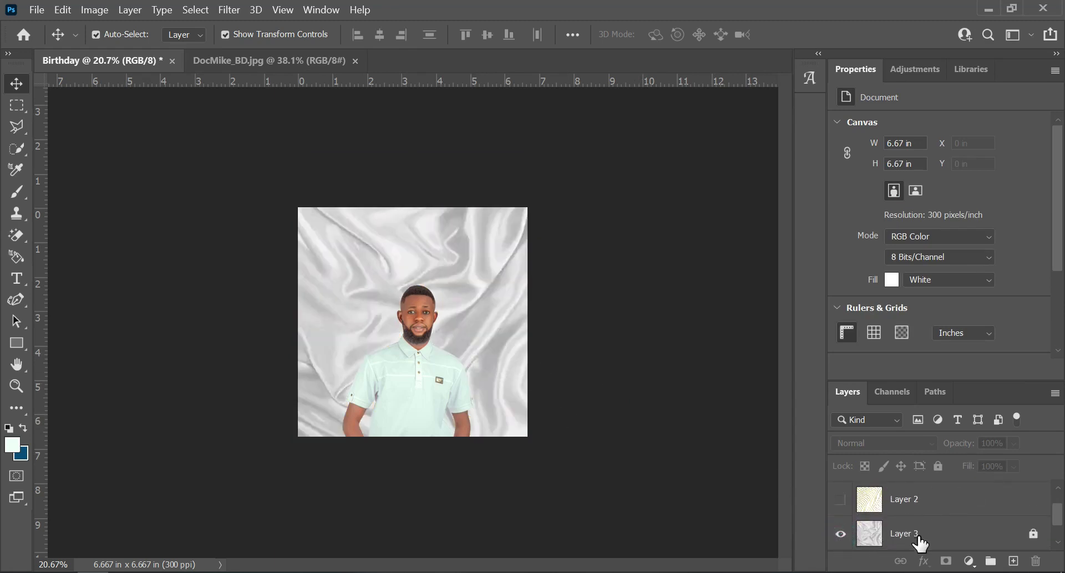
pyautogui.click(960, 536)
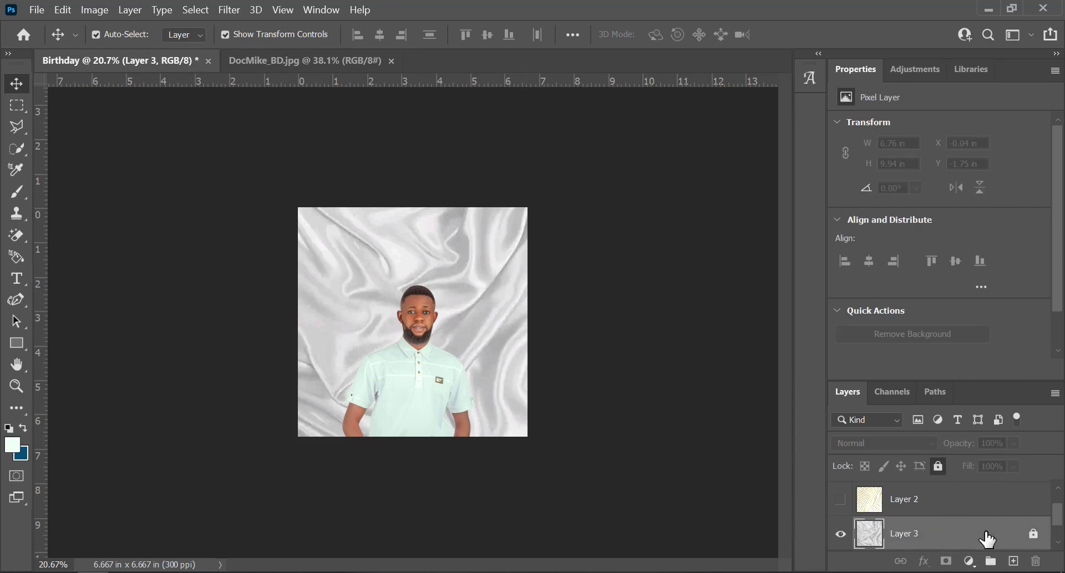
pyautogui.click(1033, 534)
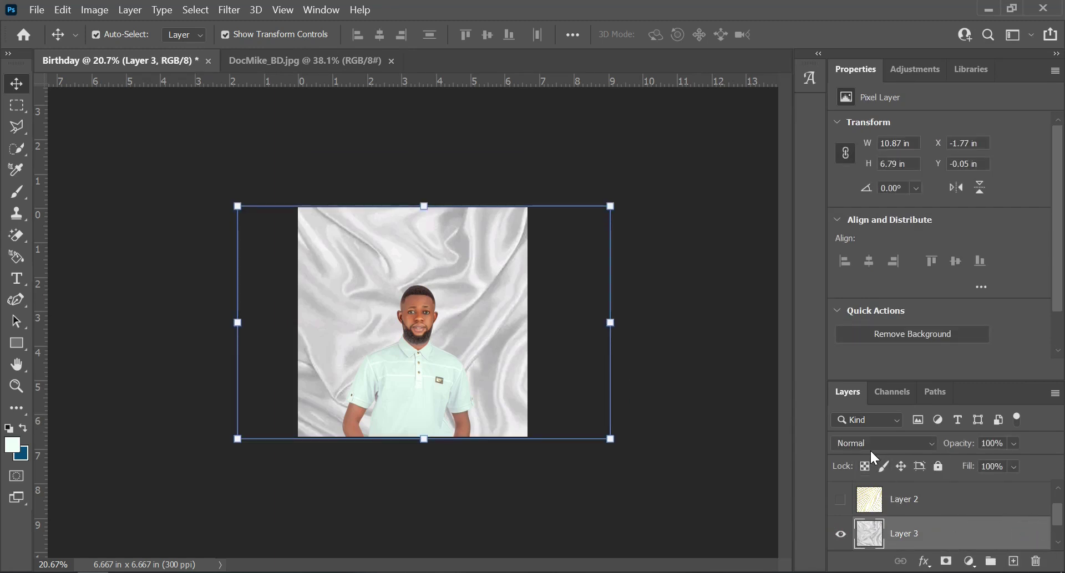
# Soften satin Layer 3 by setting its opacity to 27% and its fill to 85%
pyautogui.click(1013, 444)
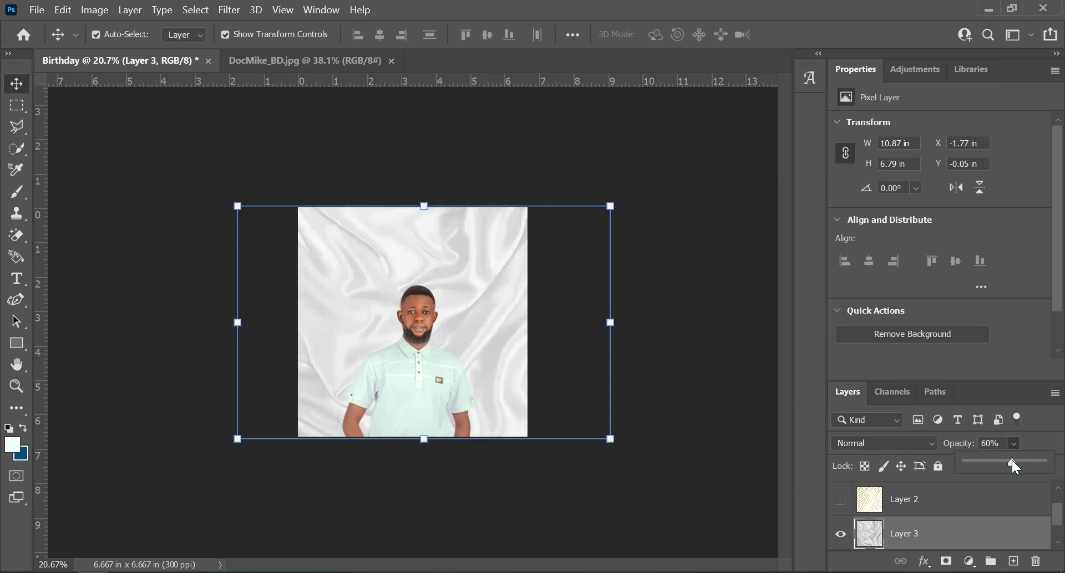
pyautogui.moveTo(991, 464); pyautogui.dragTo(986, 464)
pyautogui.click(1012, 467)
pyautogui.click(1015, 484)
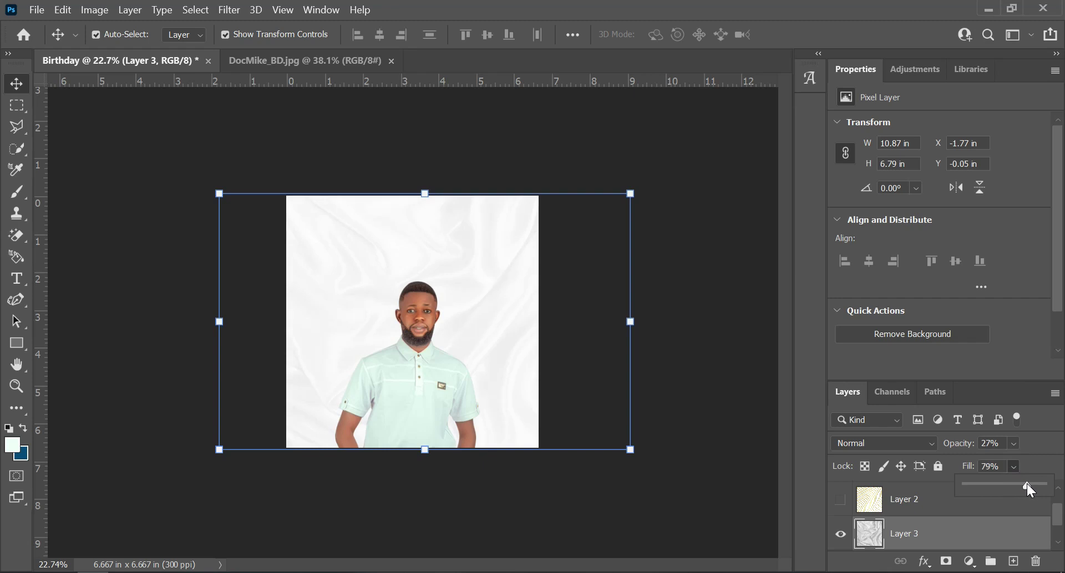
pyautogui.click(995, 466)
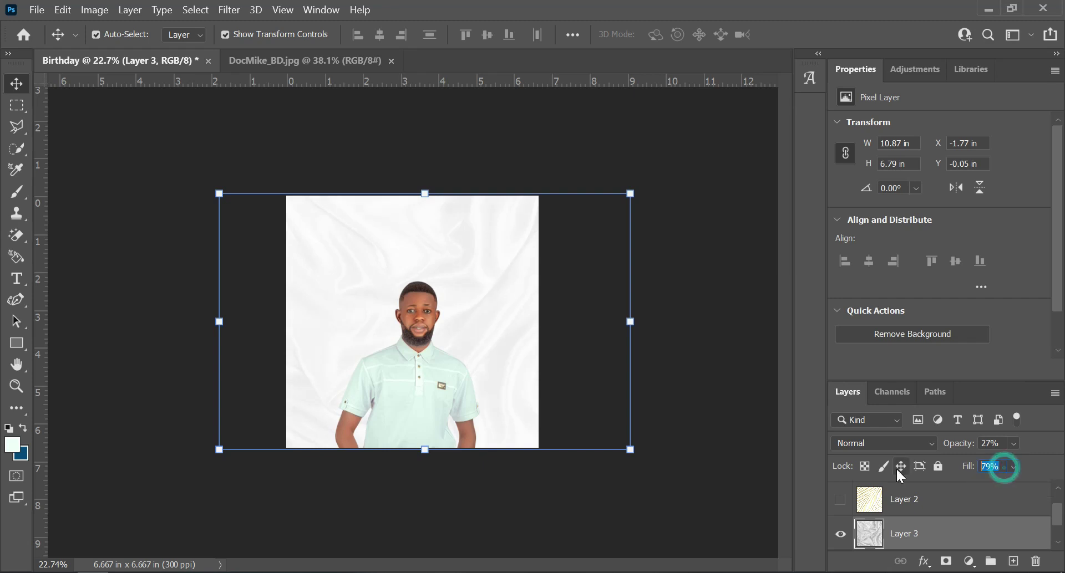
pyautogui.write('85')
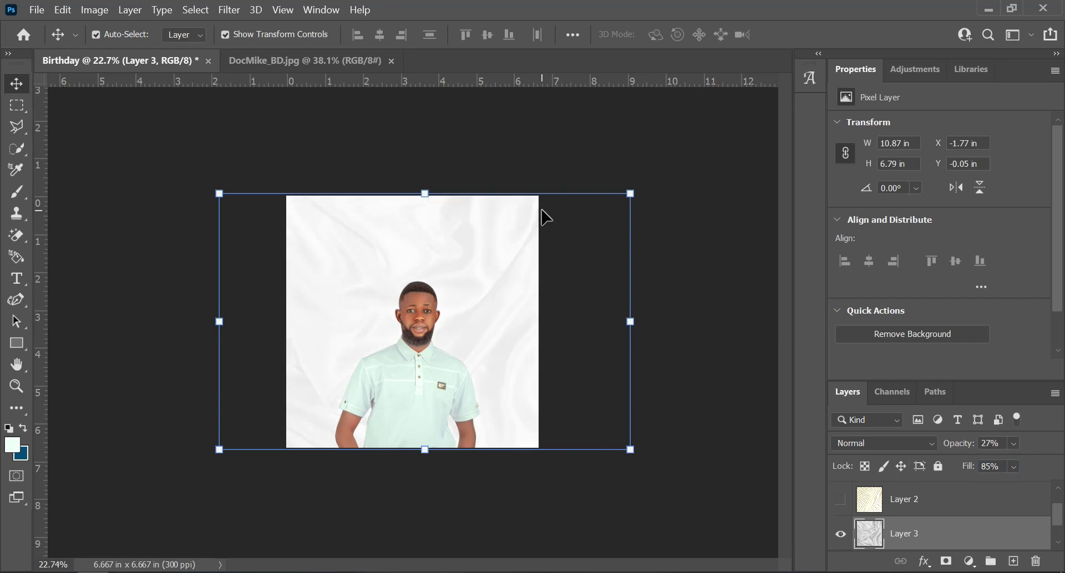
pyautogui.click(529, 149)
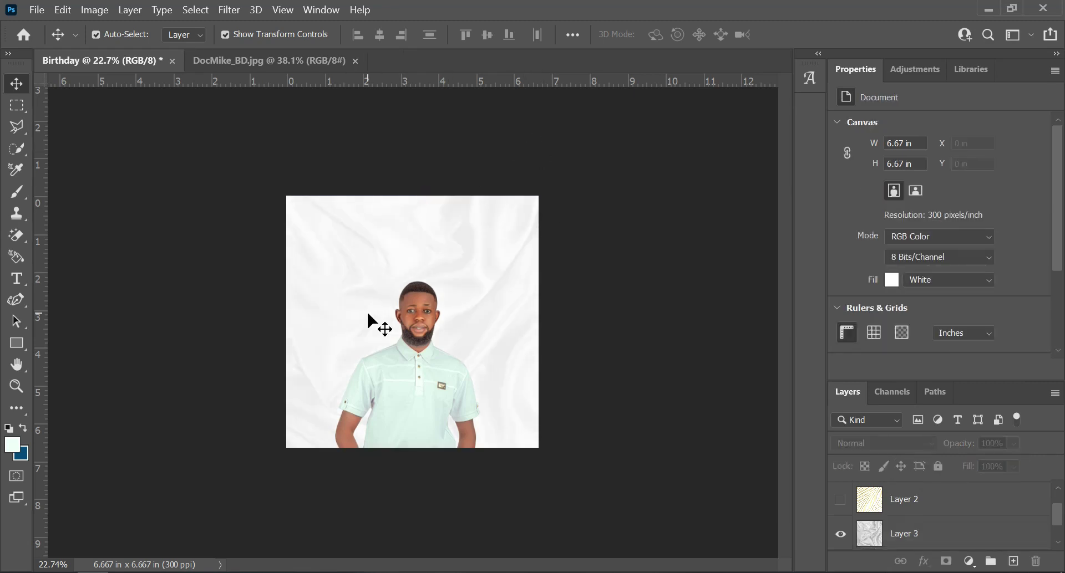
pyautogui.scroll(5, 376, 239)
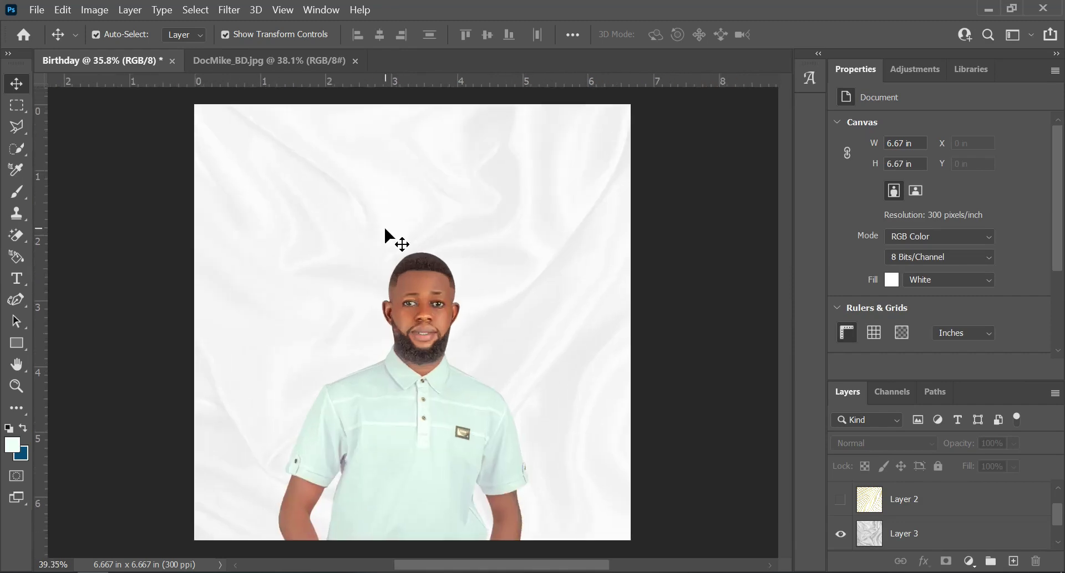
pyautogui.scroll(-4, 384, 229)
pyautogui.scroll(4, 443, 246)
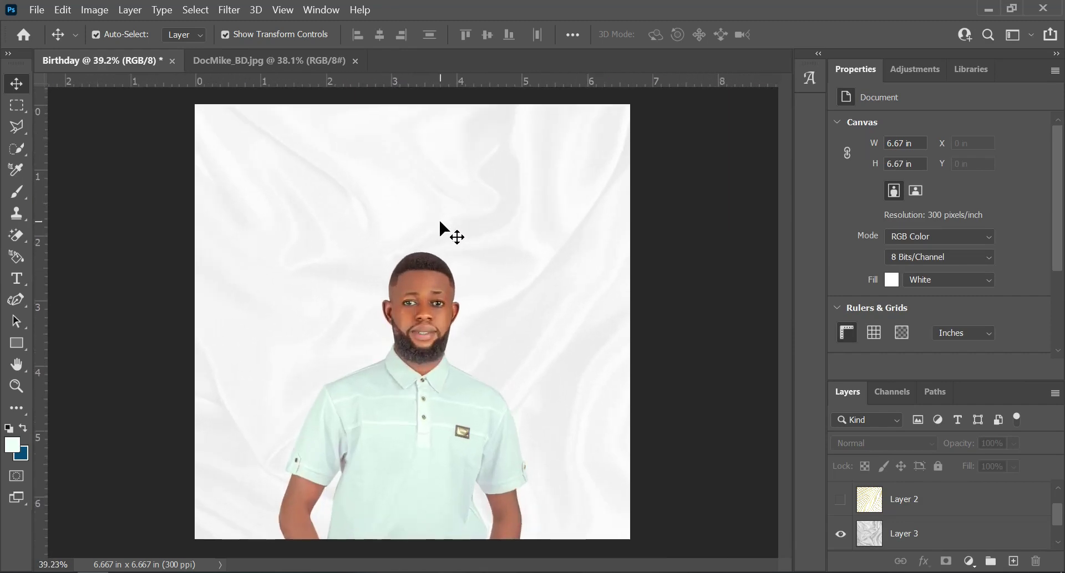
pyautogui.scroll(-3, 454, 267)
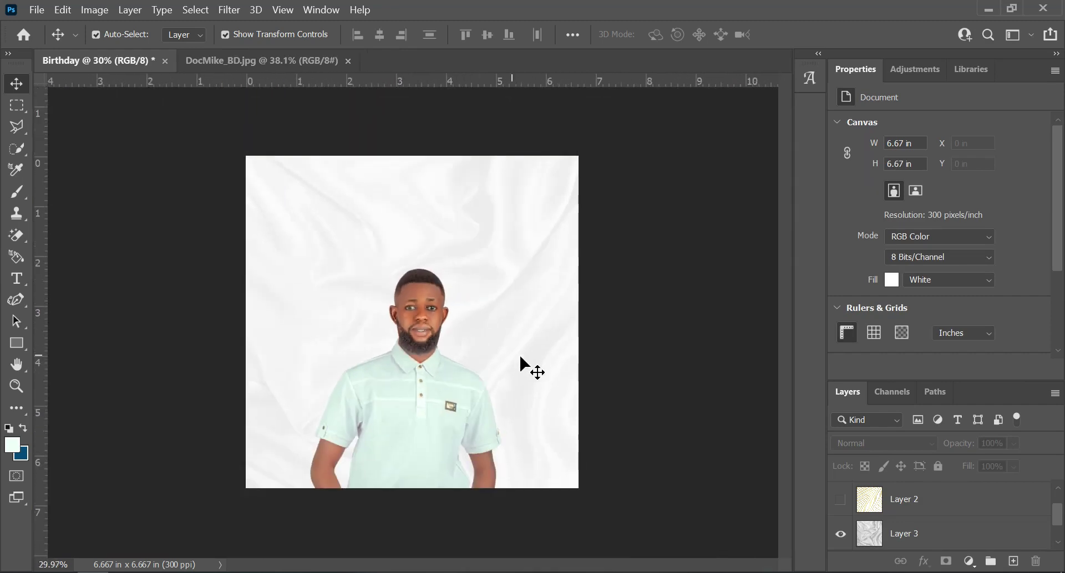
# Show the gold pattern Layer 2, lock satin Layer 3, and make Layer 2 the active layer
pyautogui.click(840, 500)
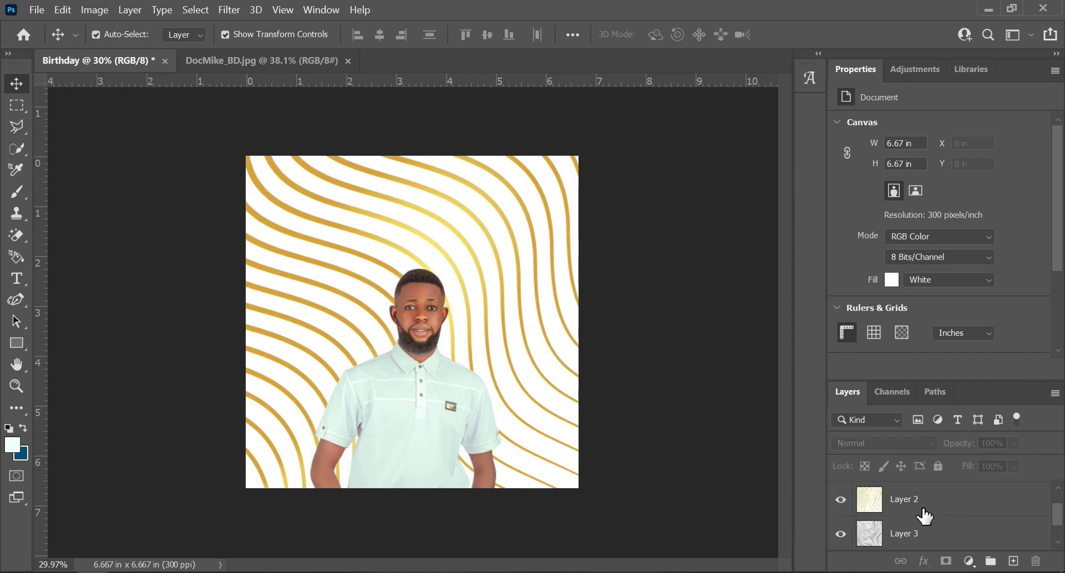
pyautogui.click(938, 501)
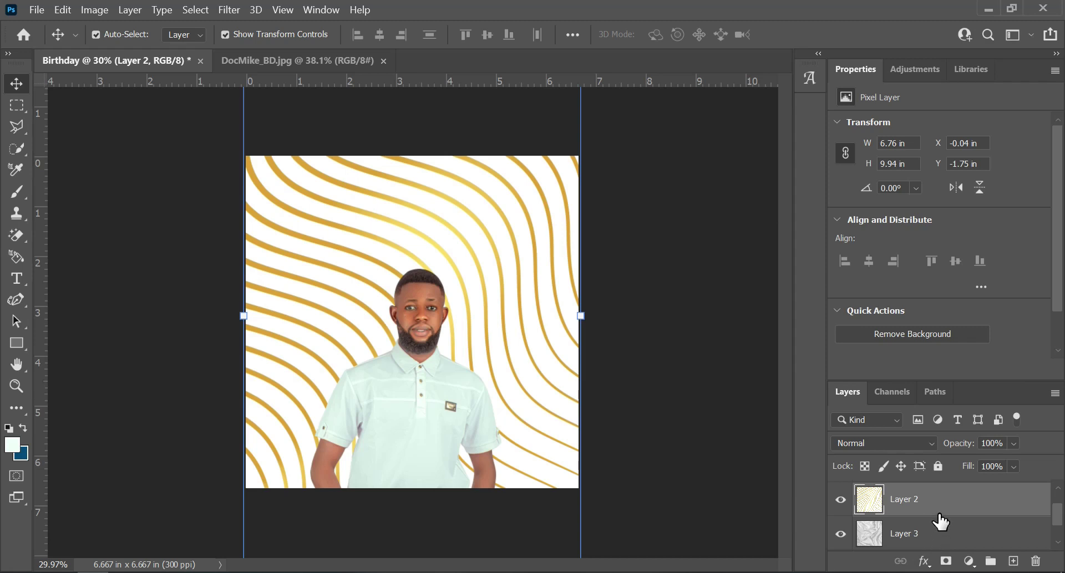
pyautogui.click(940, 535)
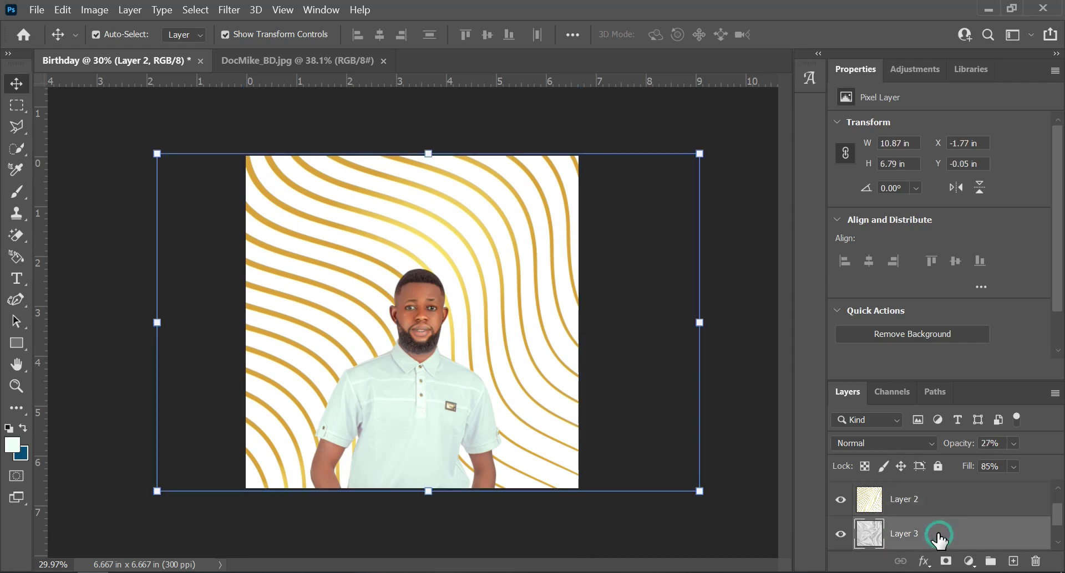
pyautogui.click(937, 467)
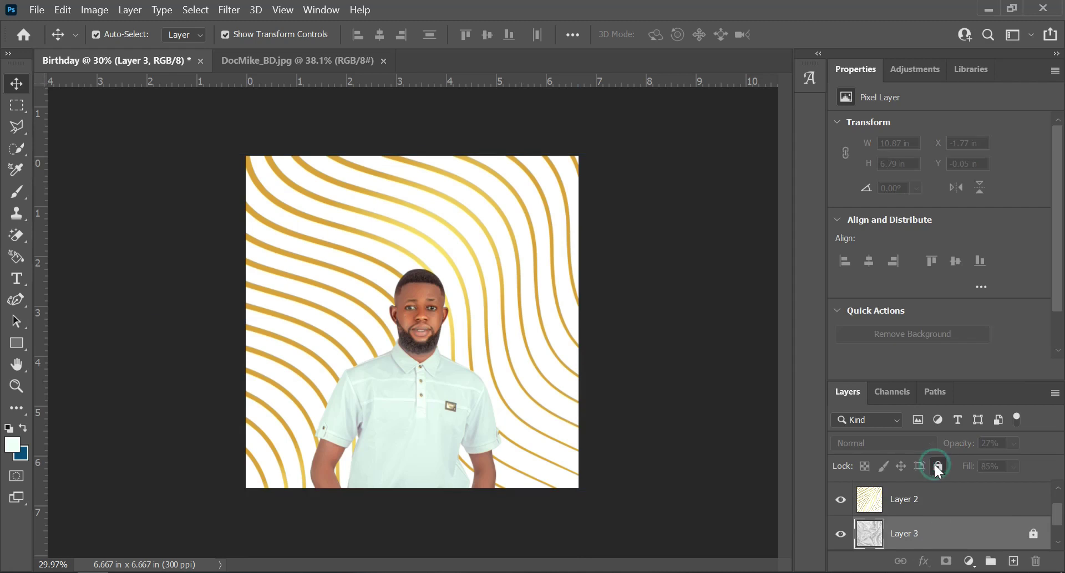
pyautogui.click(977, 504)
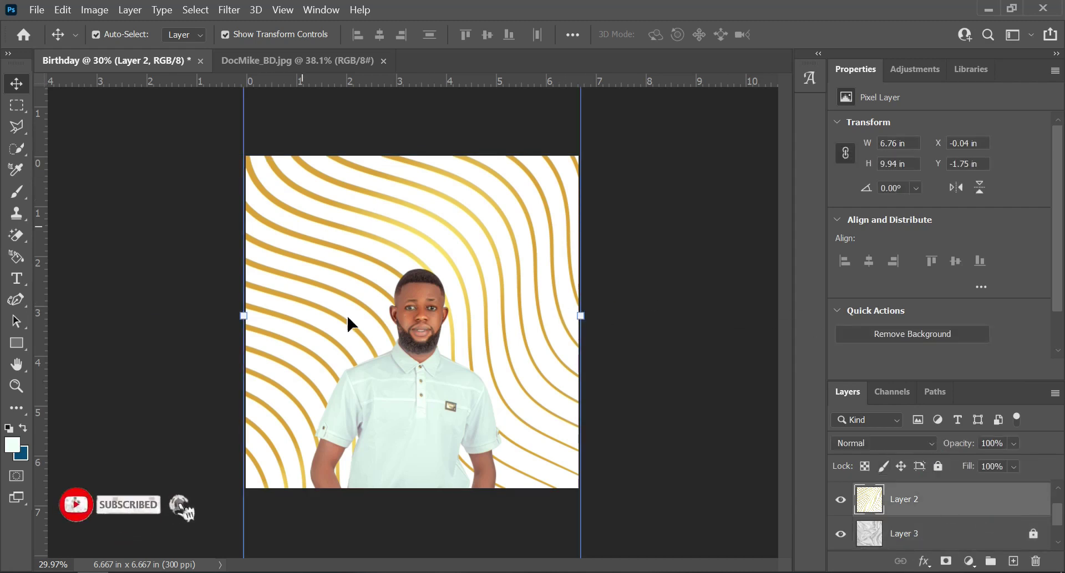
# Fade the gold pattern on Layer 2 by lowering its fill to 24%
pyautogui.scroll(2, 1011, 491)
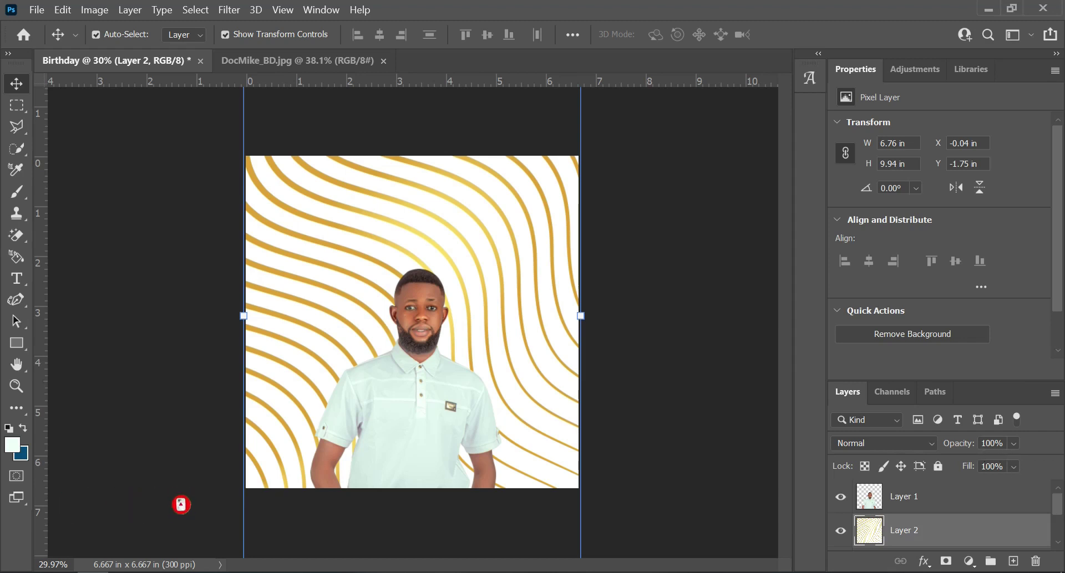
pyautogui.click(1012, 468)
pyautogui.click(1005, 485)
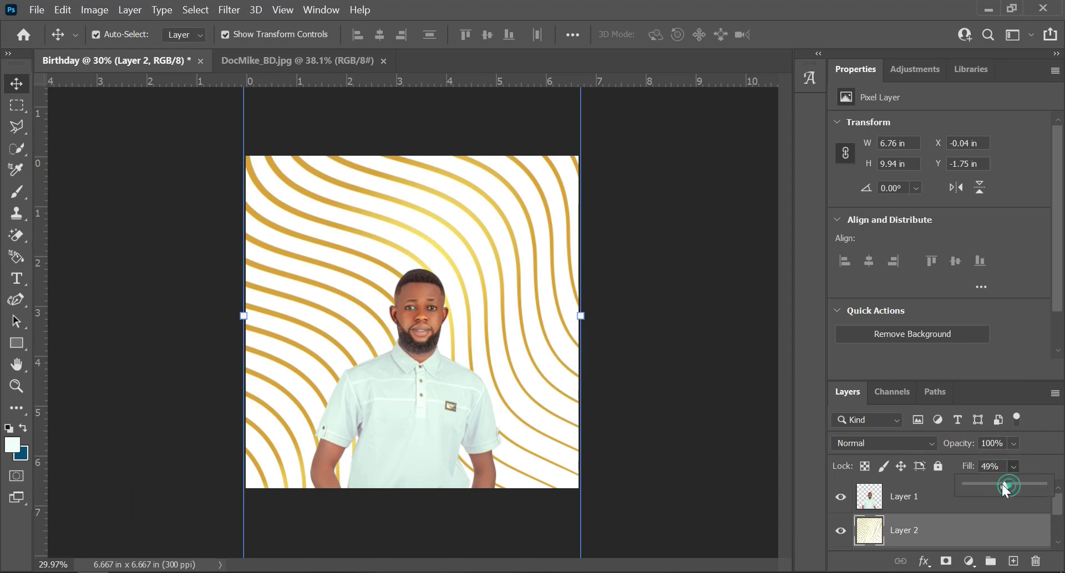
pyautogui.moveTo(983, 482); pyautogui.dragTo(978, 478)
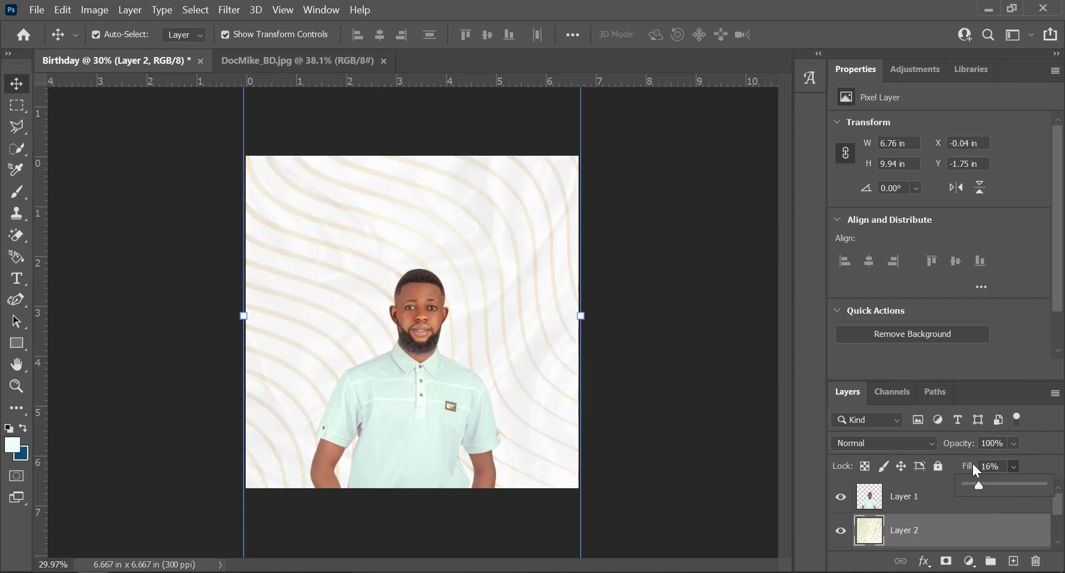
pyautogui.click(983, 487)
# Strengthen the satin texture by setting Layer 3's opacity to 36%
pyautogui.scroll(-1, 938, 530)
pyautogui.click(937, 531)
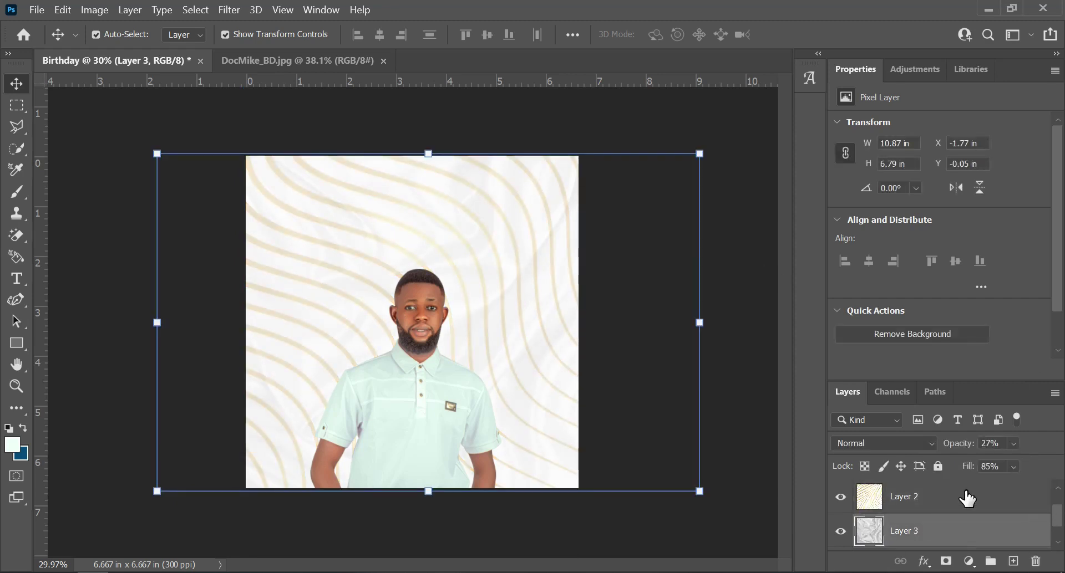
pyautogui.click(1012, 443)
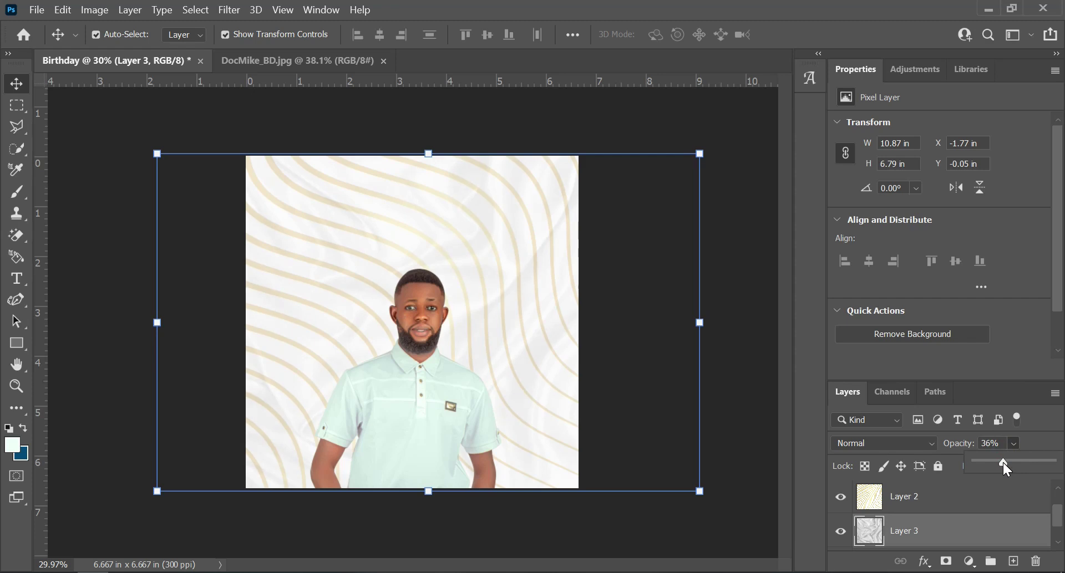
pyautogui.click(701, 126)
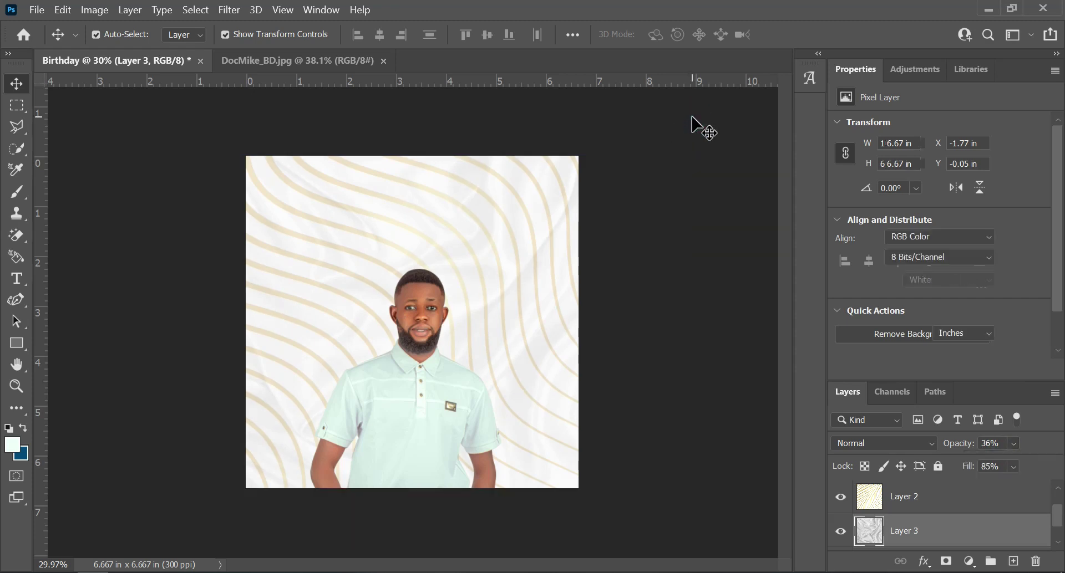
pyautogui.scroll(4, 450, 199)
pyautogui.scroll(-6, 452, 204)
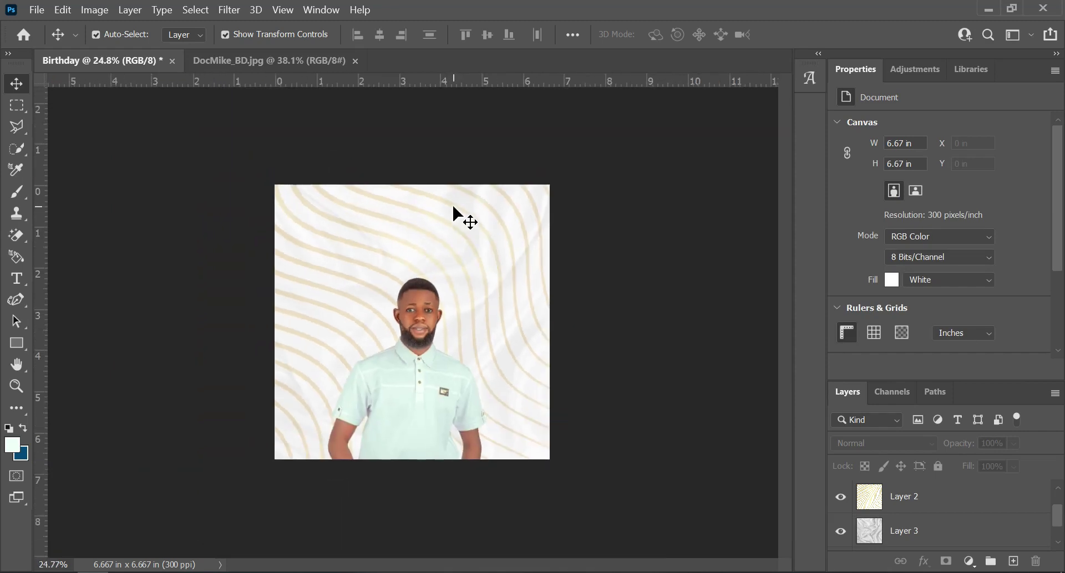
pyautogui.scroll(2, 452, 206)
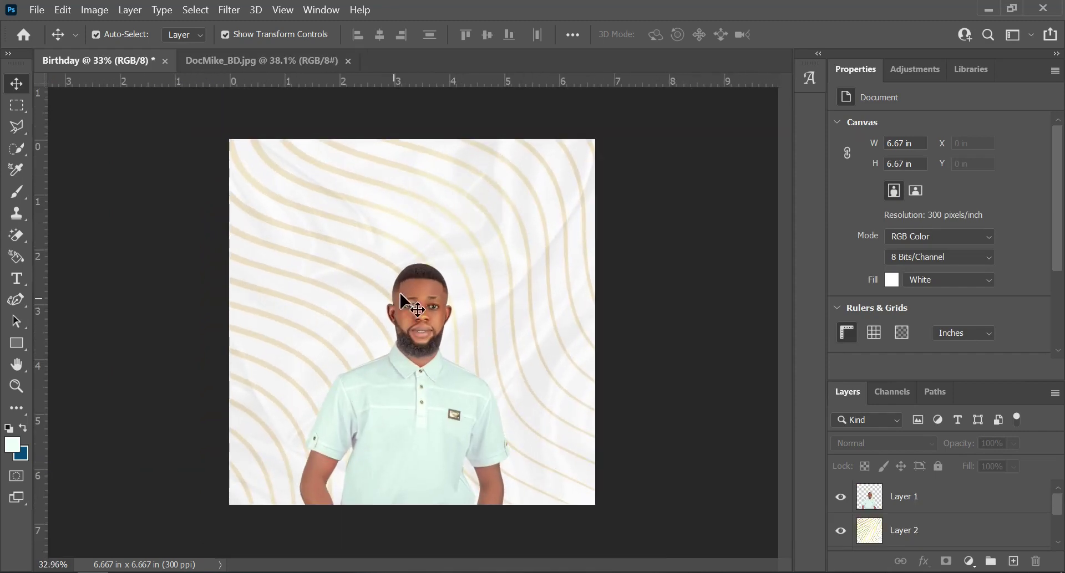
pyautogui.scroll(-3, 482, 284)
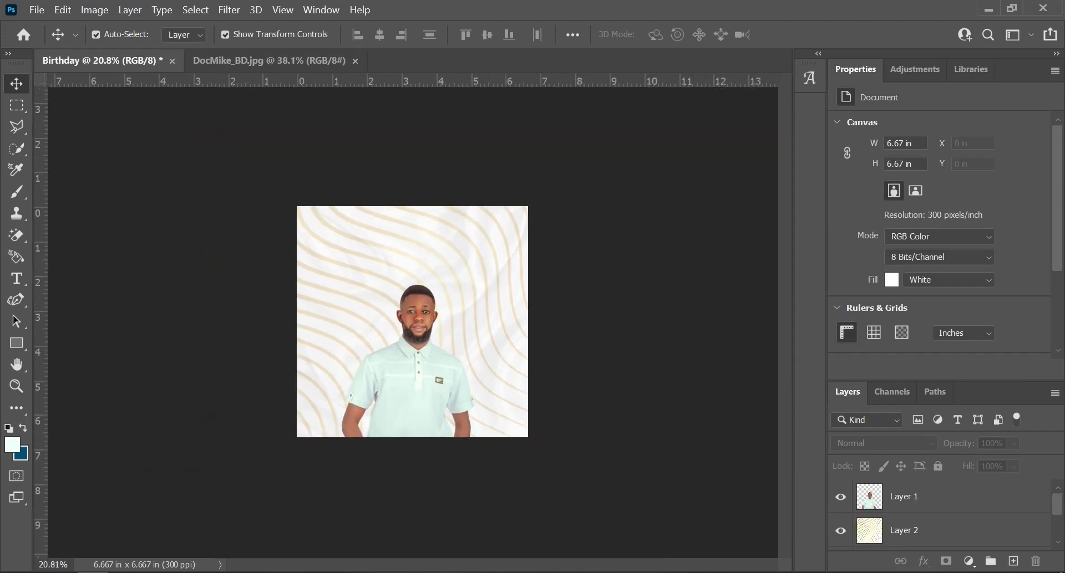
# Lock the gold pattern Layer 2 and the satin Layer 3, leaving no layer selected
pyautogui.click(940, 531)
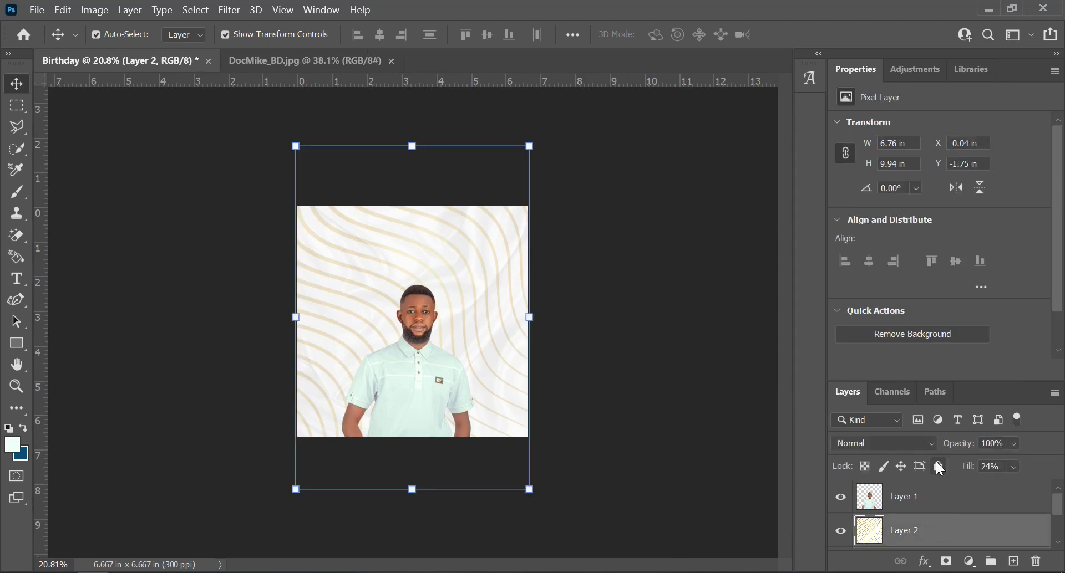
pyautogui.click(938, 467)
pyautogui.scroll(-2, 951, 499)
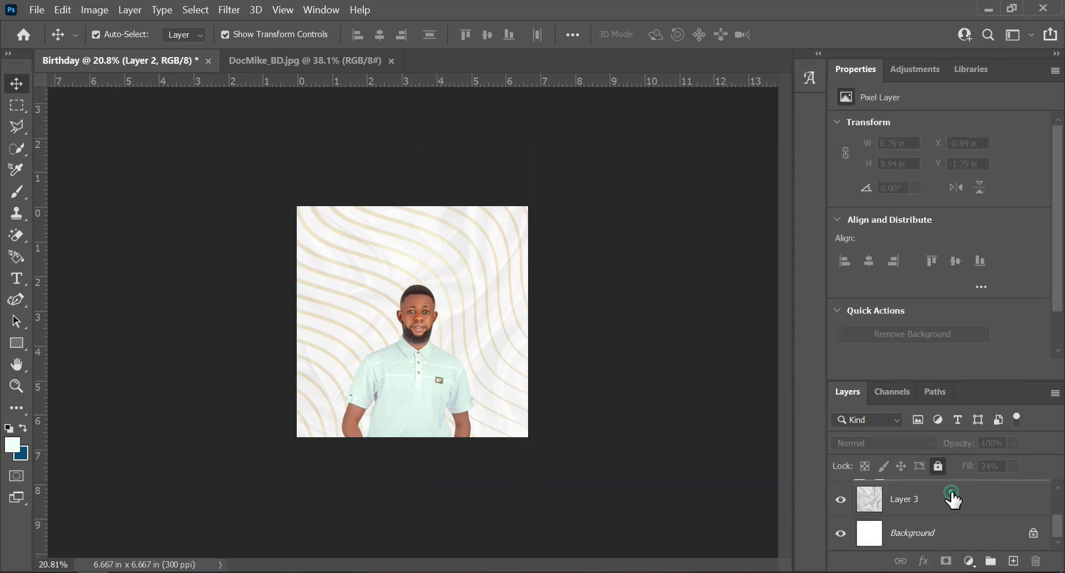
pyautogui.click(952, 493)
pyautogui.click(937, 467)
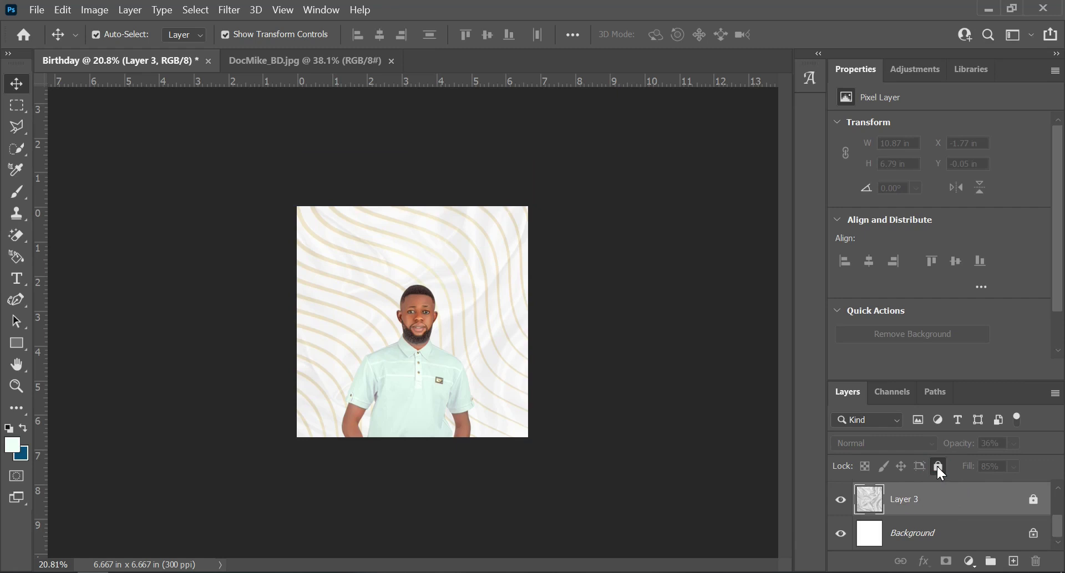
pyautogui.moveTo(295, 278); pyautogui.dragTo(226, 256)
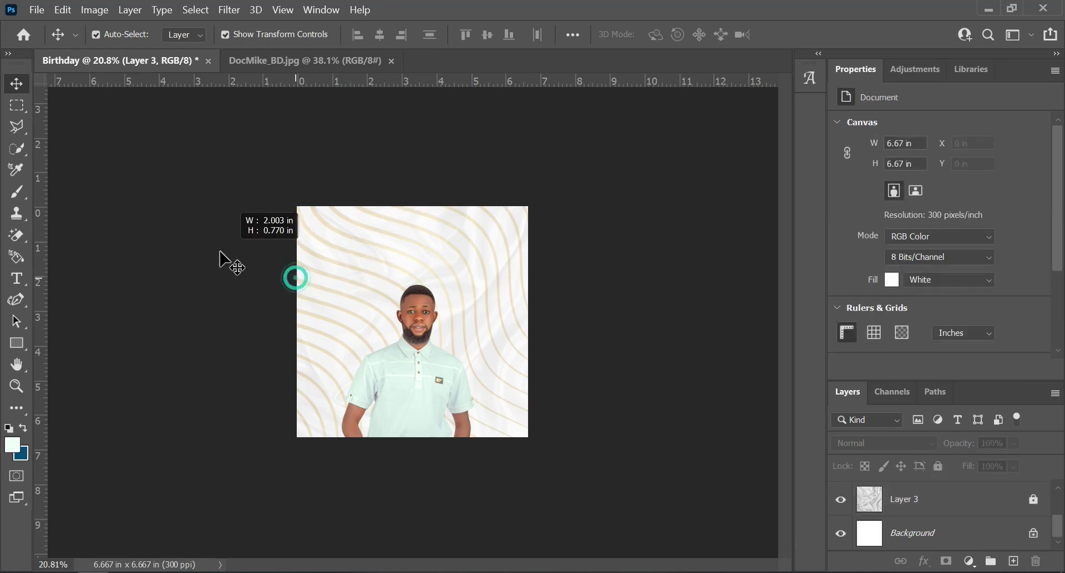
pyautogui.click(368, 248)
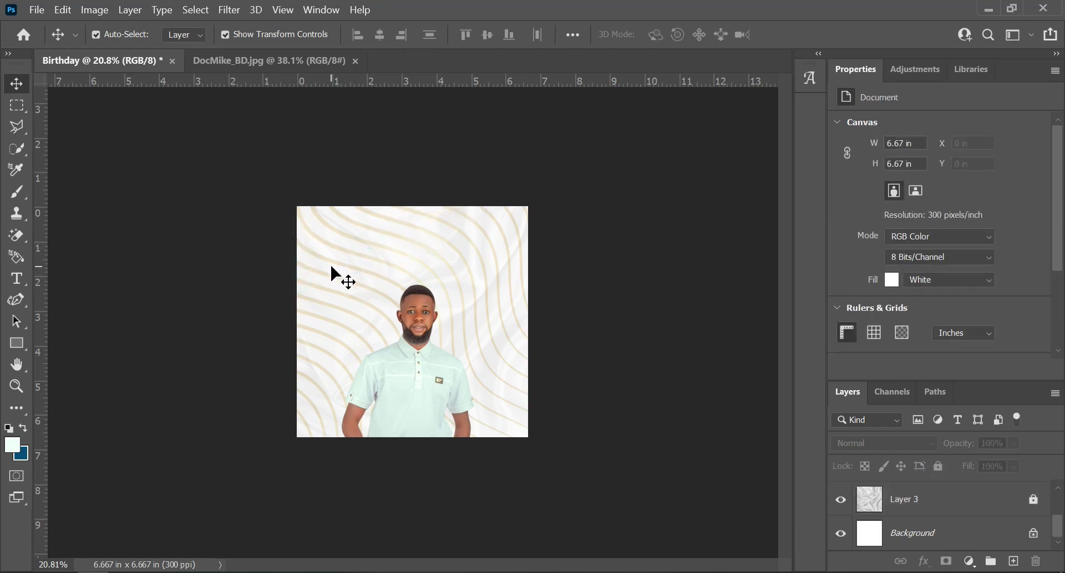
# Make the man's cut-out on Layer 1 the active layer and check it against the faded background
pyautogui.scroll(5, 419, 247)
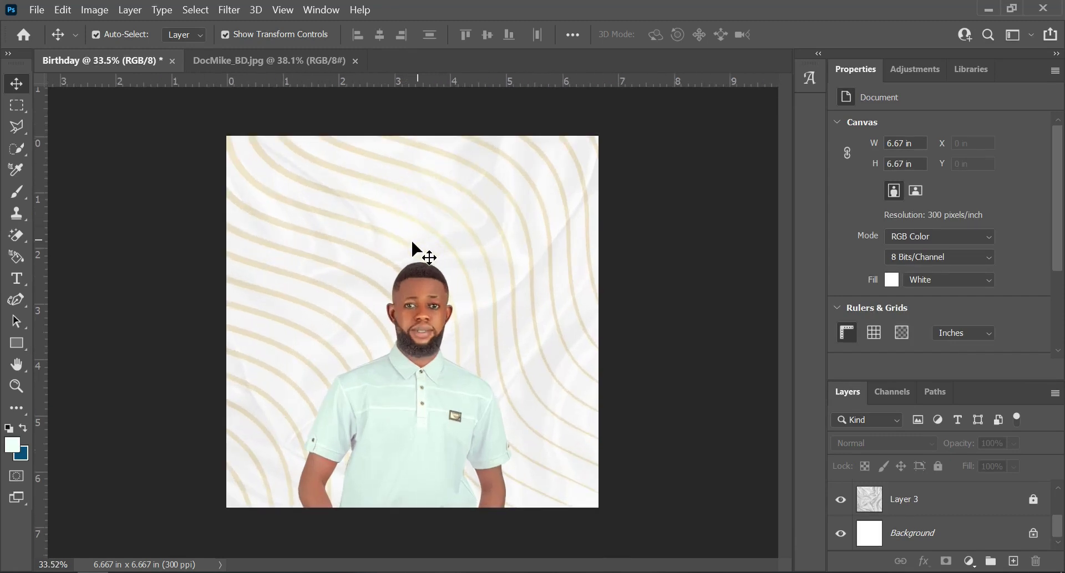
pyautogui.click(417, 424)
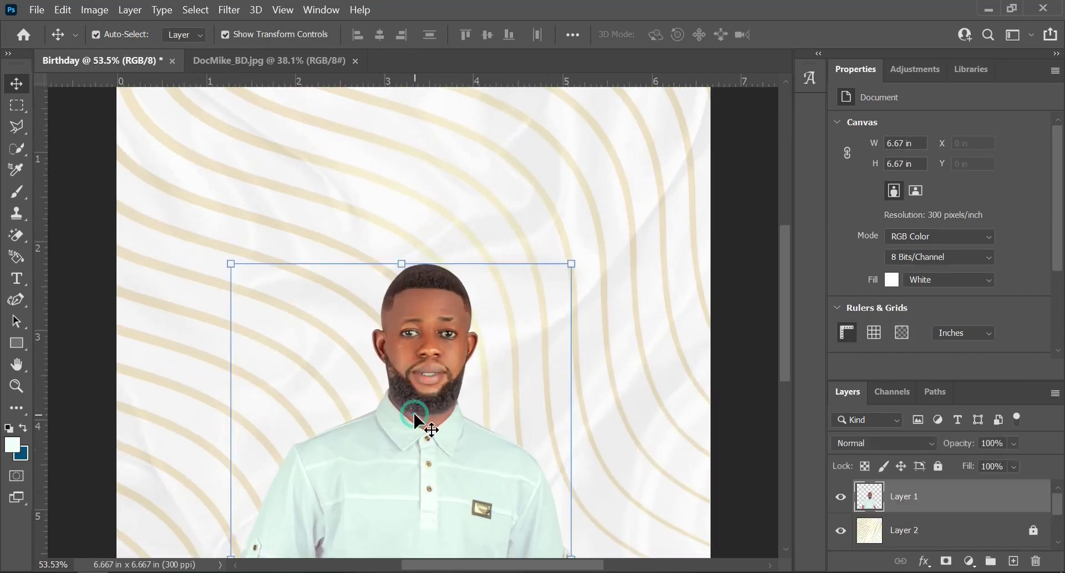
pyautogui.scroll(-3, 420, 413)
pyautogui.scroll(-1, 422, 409)
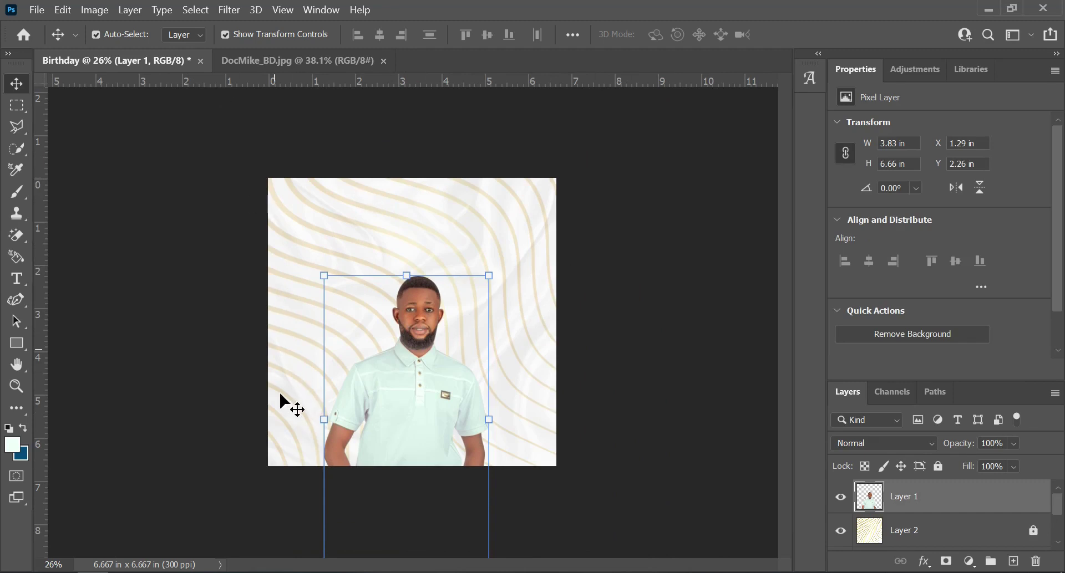
pyautogui.scroll(2, 424, 348)
pyautogui.scroll(1, 425, 348)
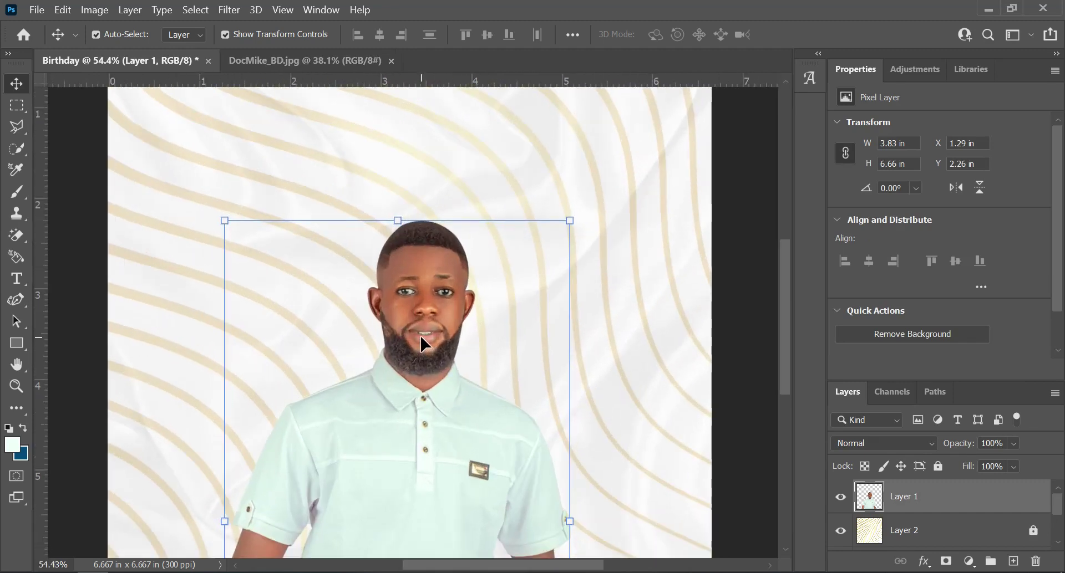
pyautogui.scroll(-2, 425, 341)
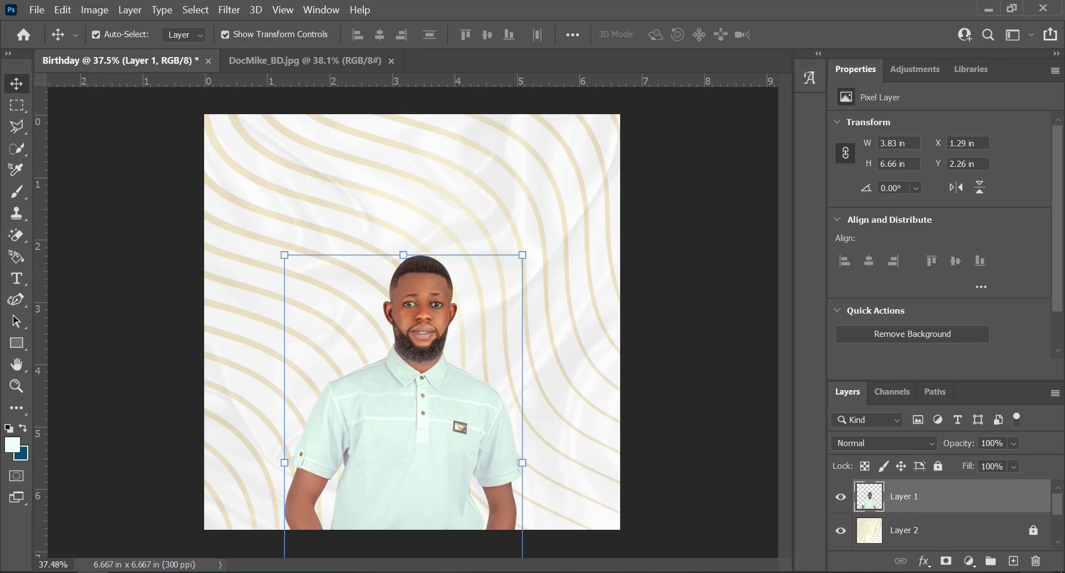
# Add the celebrant's name as black Montserrat Bold text above the man's head, scaled to about 79.27 pt
pyautogui.press('t')
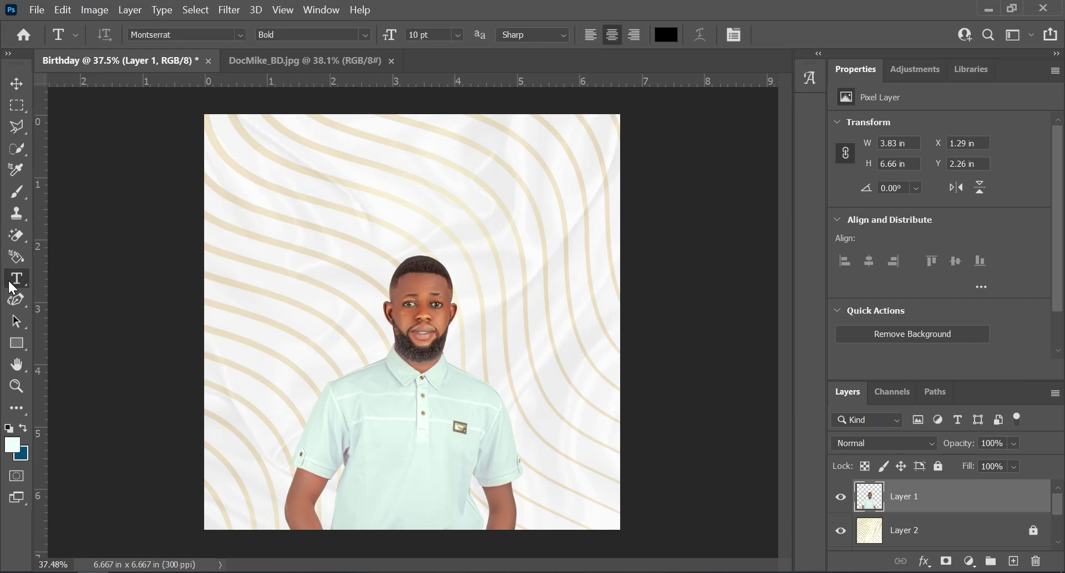
pyautogui.click(309, 163)
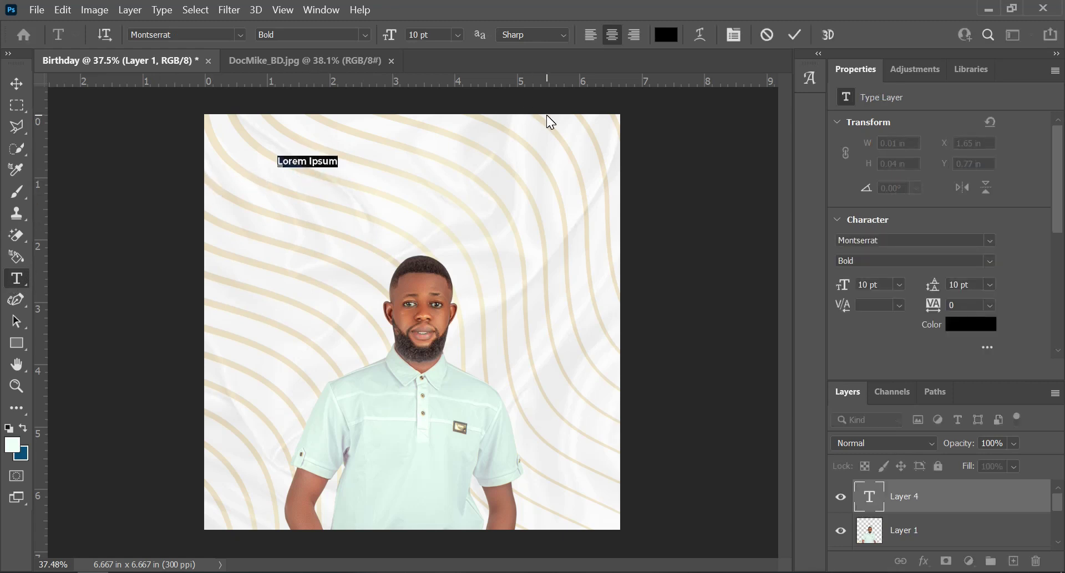
pyautogui.write('Docmike')
pyautogui.click(795, 35)
pyautogui.hotkey('ctrl', 't')
pyautogui.moveTo(330, 168); pyautogui.dragTo(573, 238)
pyautogui.press('Return')
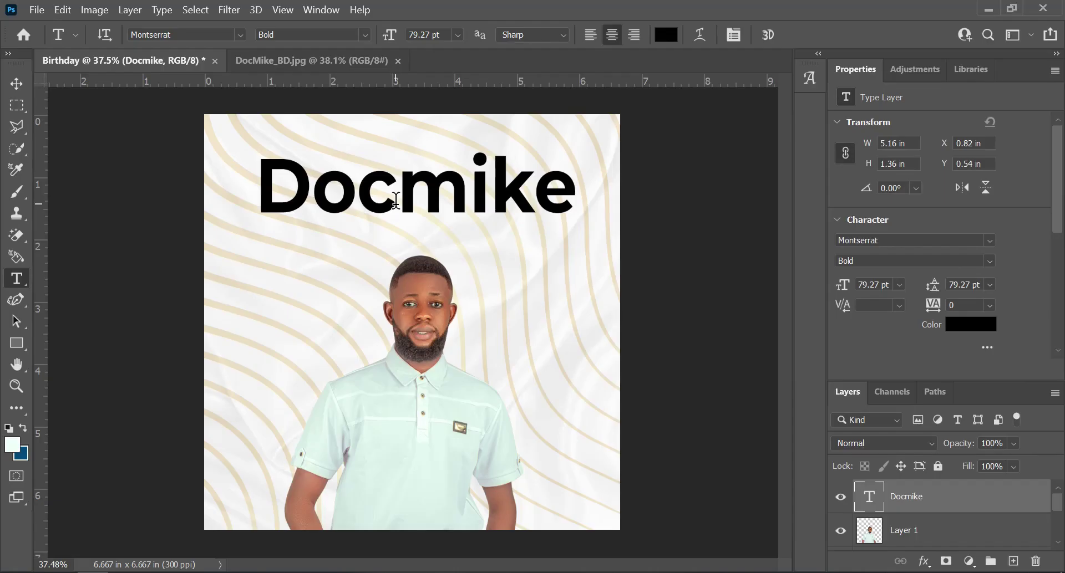
# Format the name heading with Optical kerning, Auto leading and All Caps
pyautogui.doubleClick(396, 200)
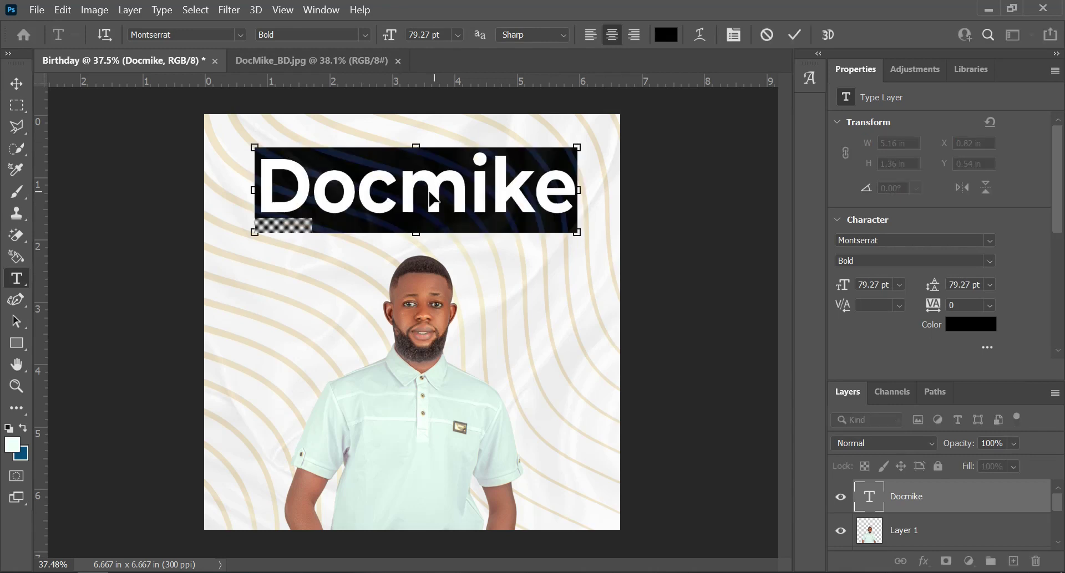
pyautogui.hotkey('ctrl', 't')
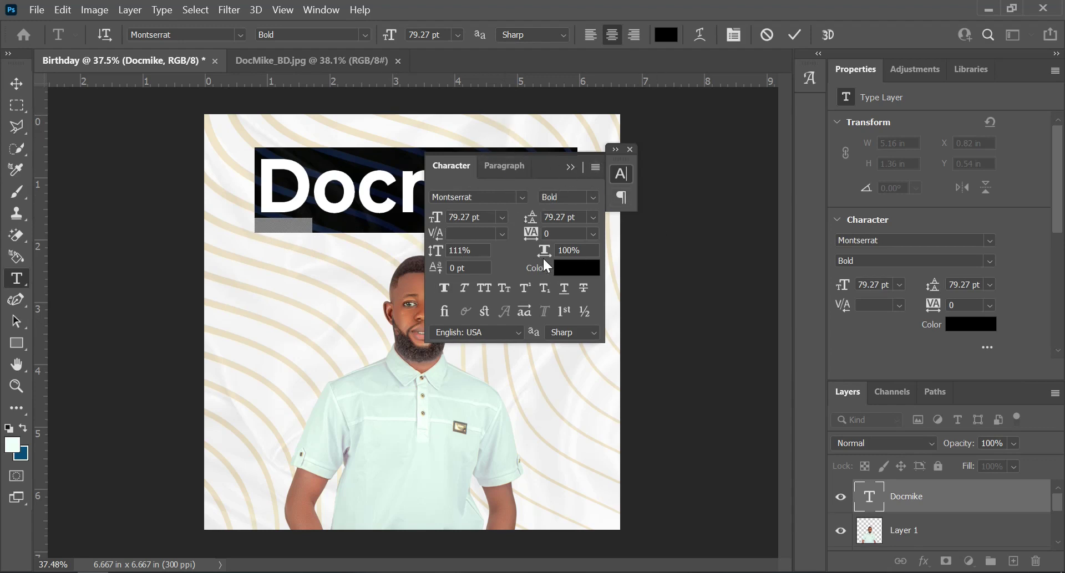
pyautogui.click(504, 232)
pyautogui.click(465, 264)
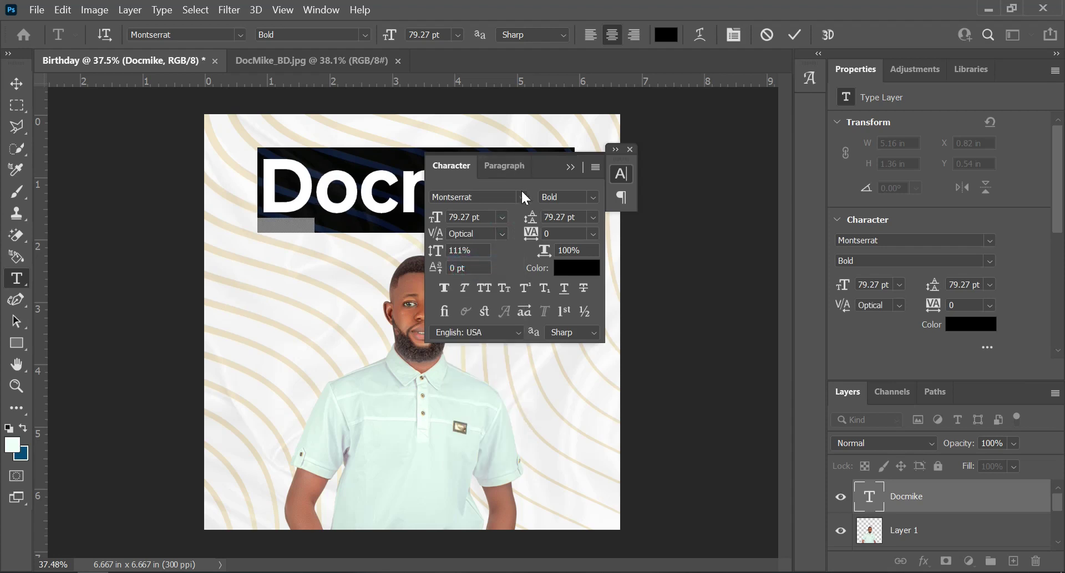
pyautogui.click(593, 216)
pyautogui.click(591, 232)
pyautogui.click(480, 290)
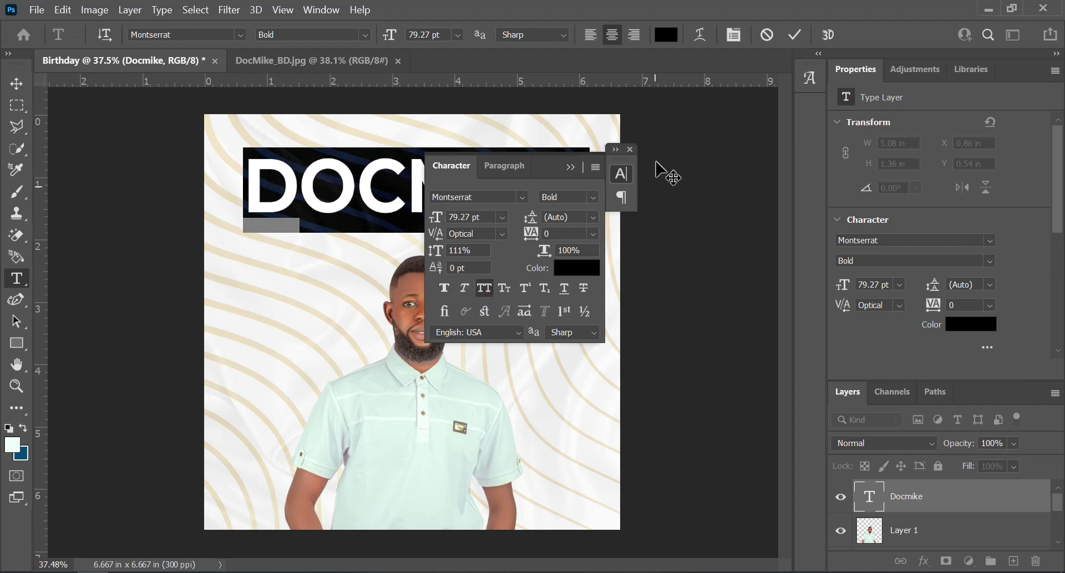
pyautogui.click(574, 166)
pyautogui.click(630, 150)
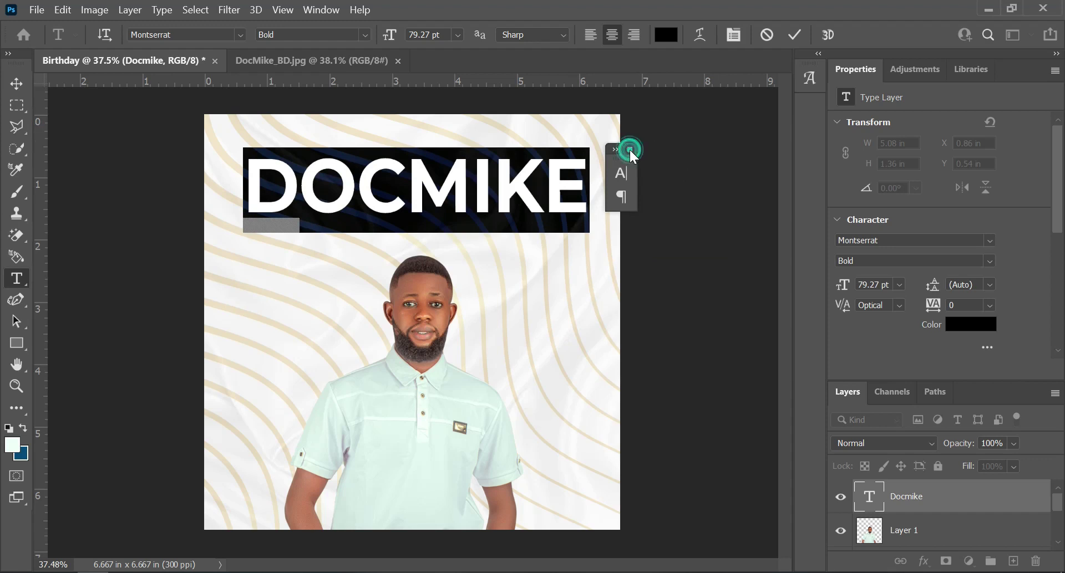
pyautogui.click(792, 34)
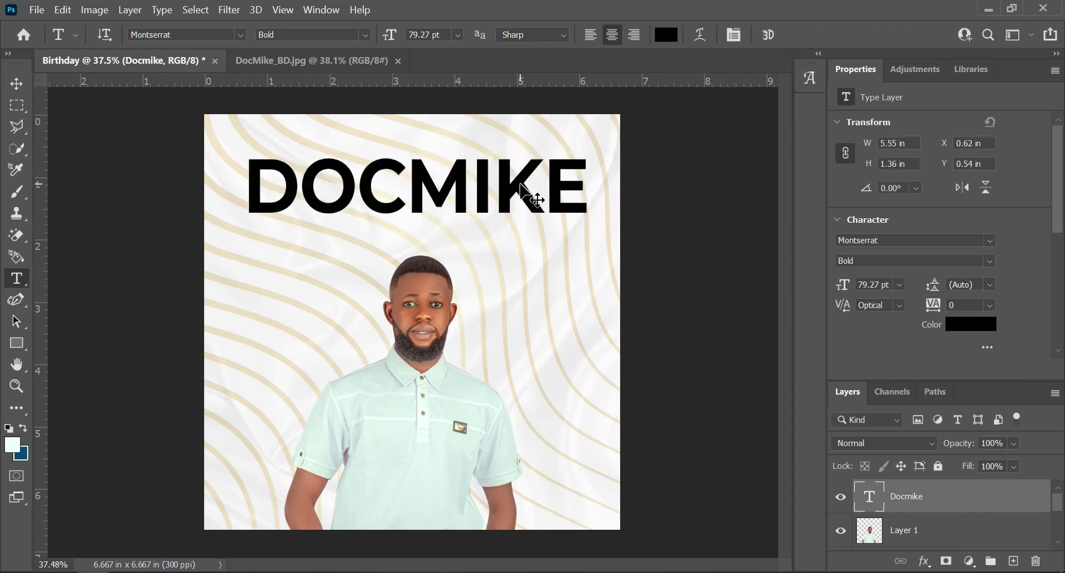
# Scale the name heading to about 95.47% (75.68 pt) and center it horizontally on the canvas
pyautogui.hotkey('ctrl', 't')
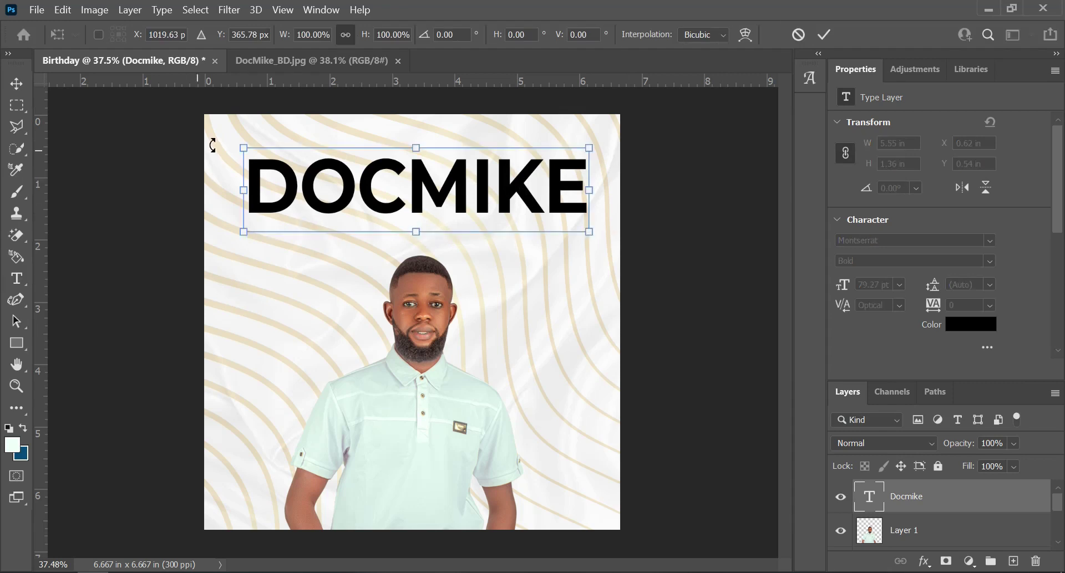
pyautogui.moveTo(241, 149); pyautogui.dragTo(255, 150)
pyautogui.moveTo(589, 231); pyautogui.dragTo(583, 231)
pyautogui.press('Escape')
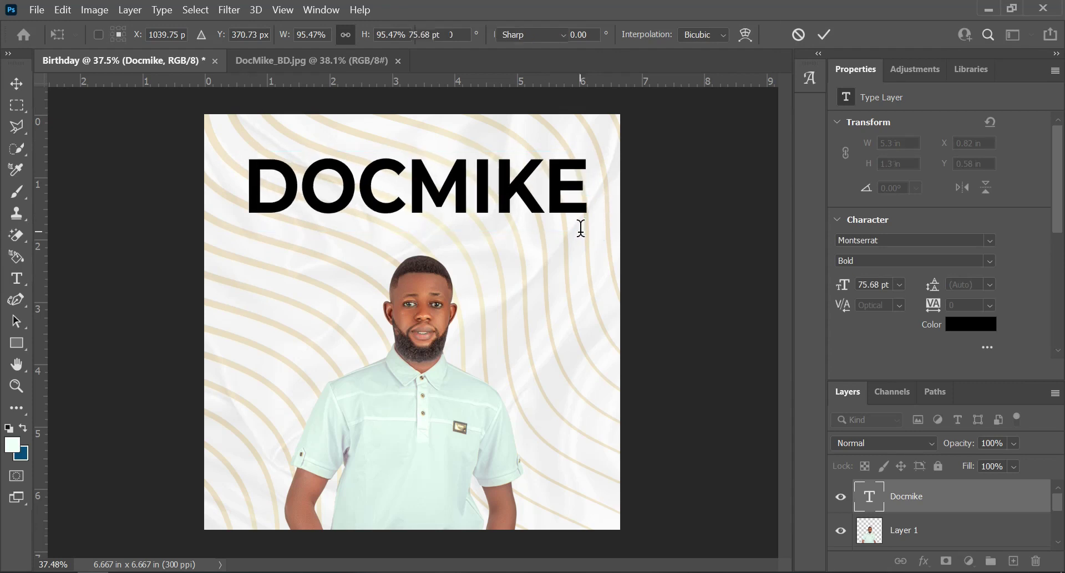
pyautogui.press('v')
pyautogui.hotkey('ctrl', 'a')
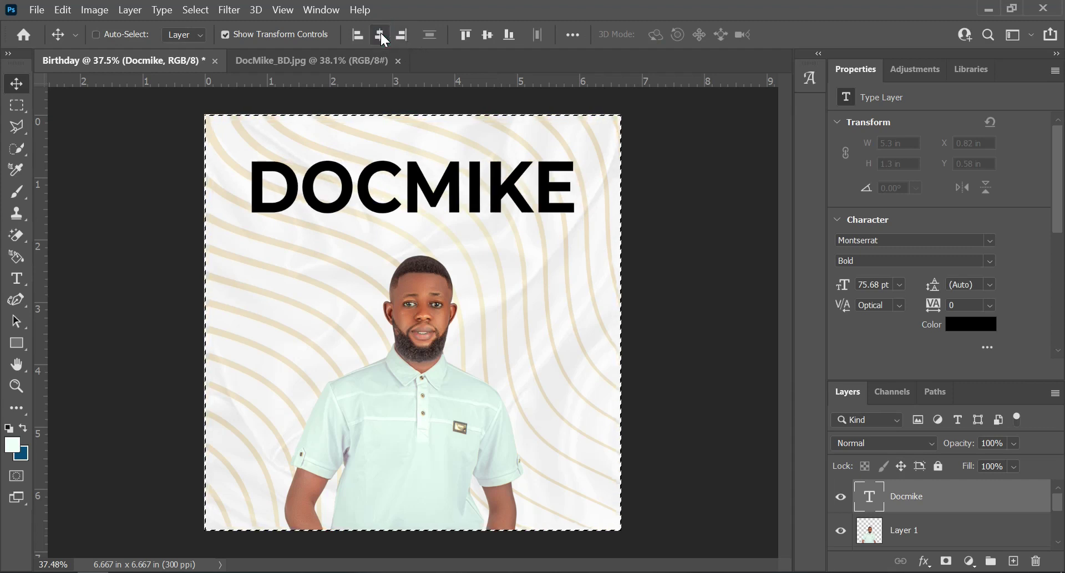
pyautogui.hotkey('ctrl', 'd')
# Change the name heading's font weight to Montserrat ExtraBold
pyautogui.click(264, 60)
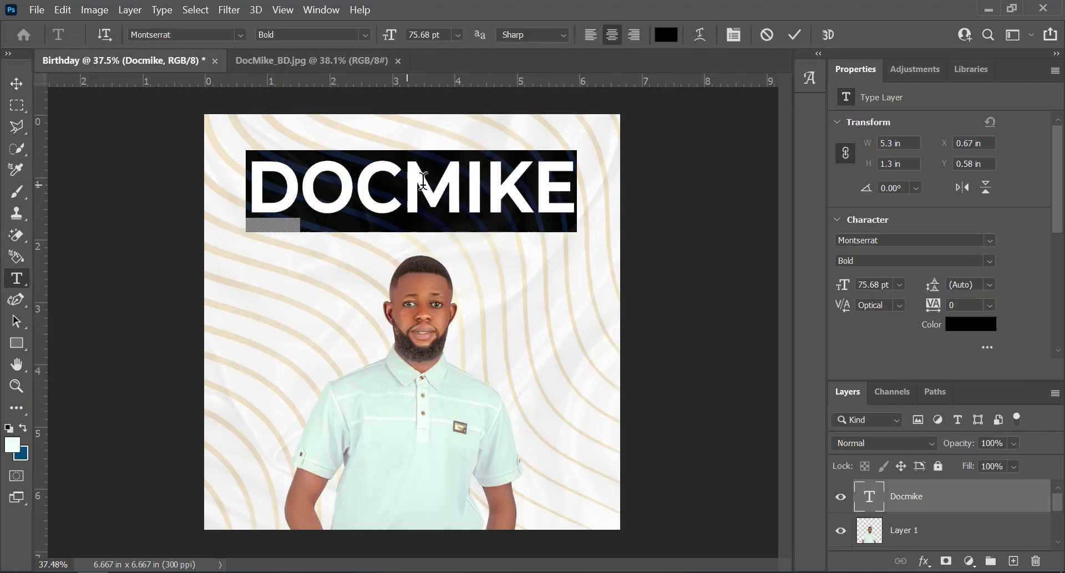
pyautogui.hotkey('ctrl', 't')
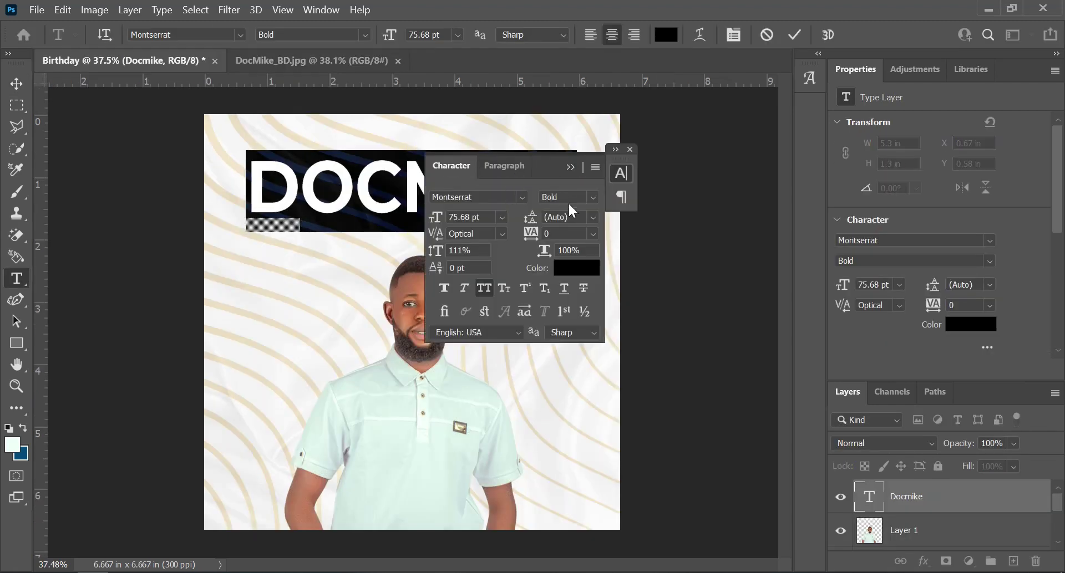
pyautogui.click(587, 196)
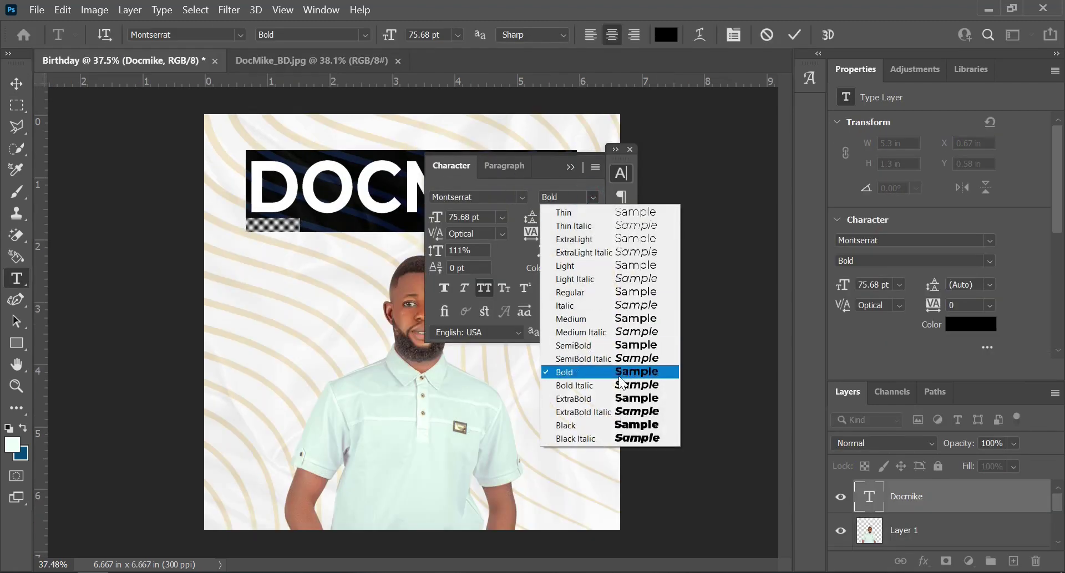
pyautogui.click(620, 399)
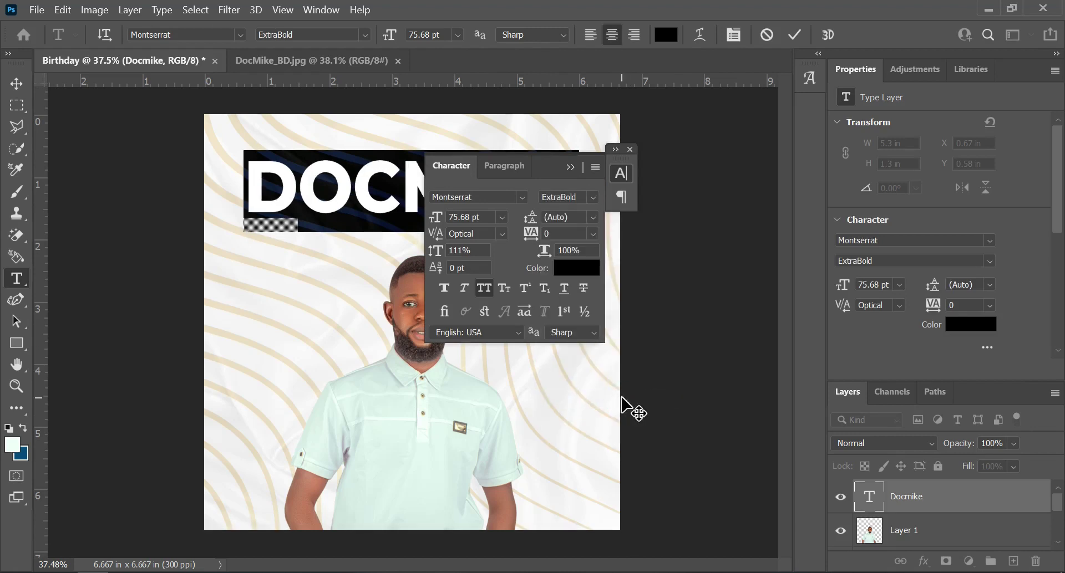
# Apply the name heading's weight change and center the heading horizontally on the canvas
pyautogui.click(794, 34)
pyautogui.click(629, 150)
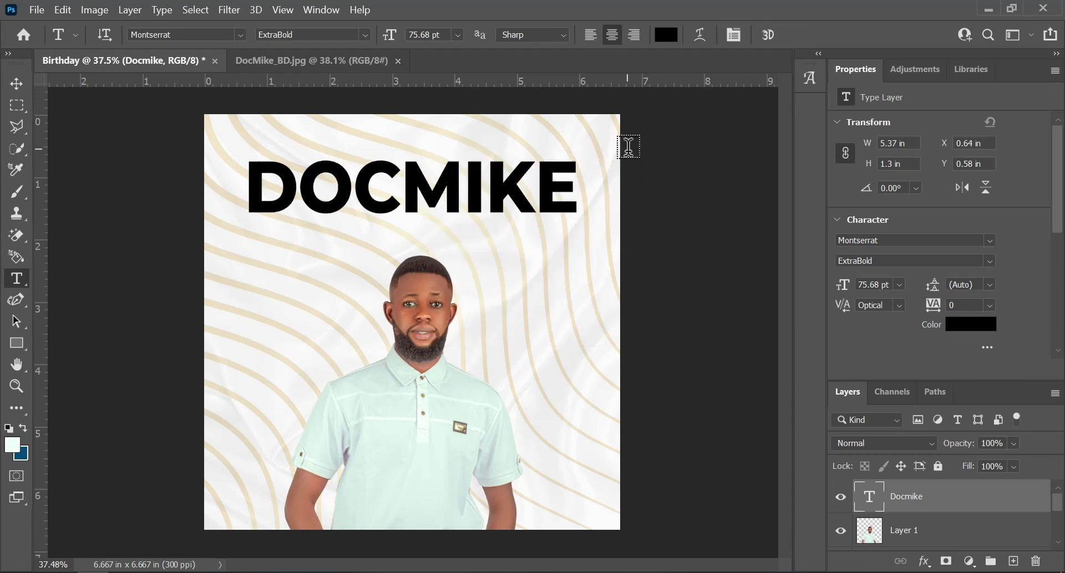
pyautogui.hotkey('ctrl', 'a')
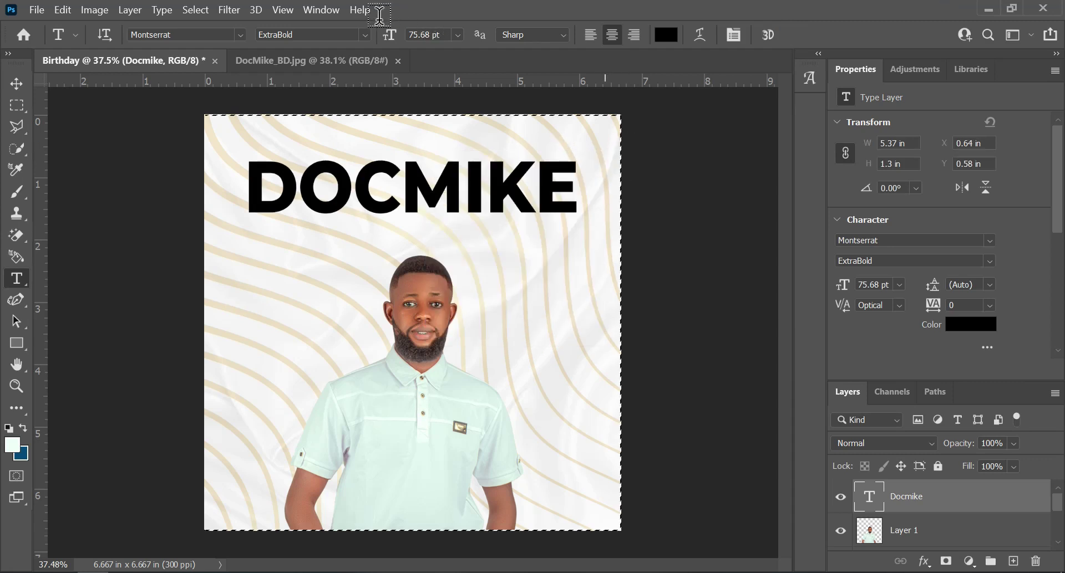
pyautogui.press('v')
pyautogui.click(382, 31)
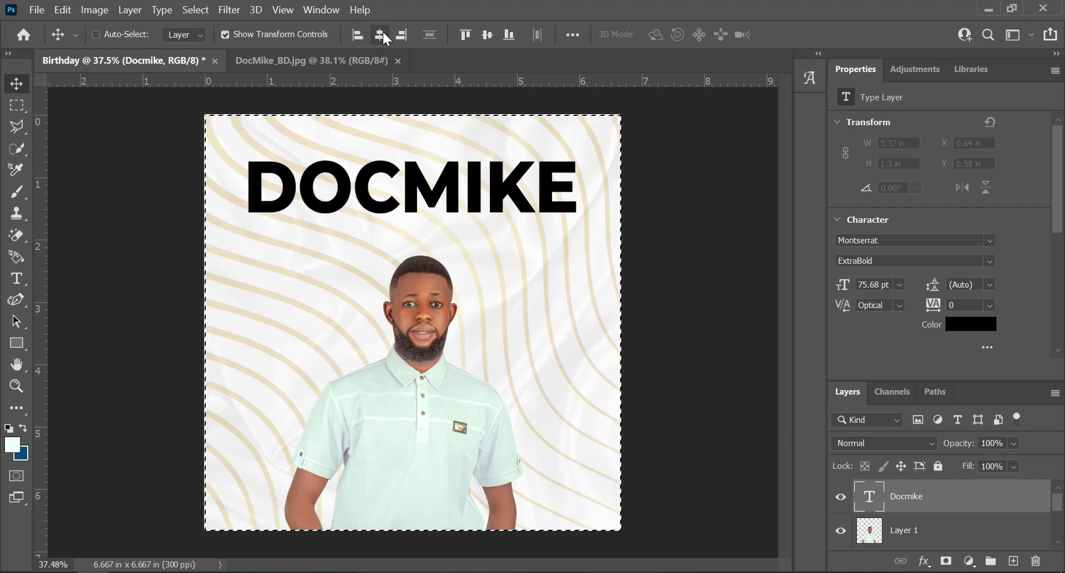
pyautogui.hotkey('ctrl', 'd')
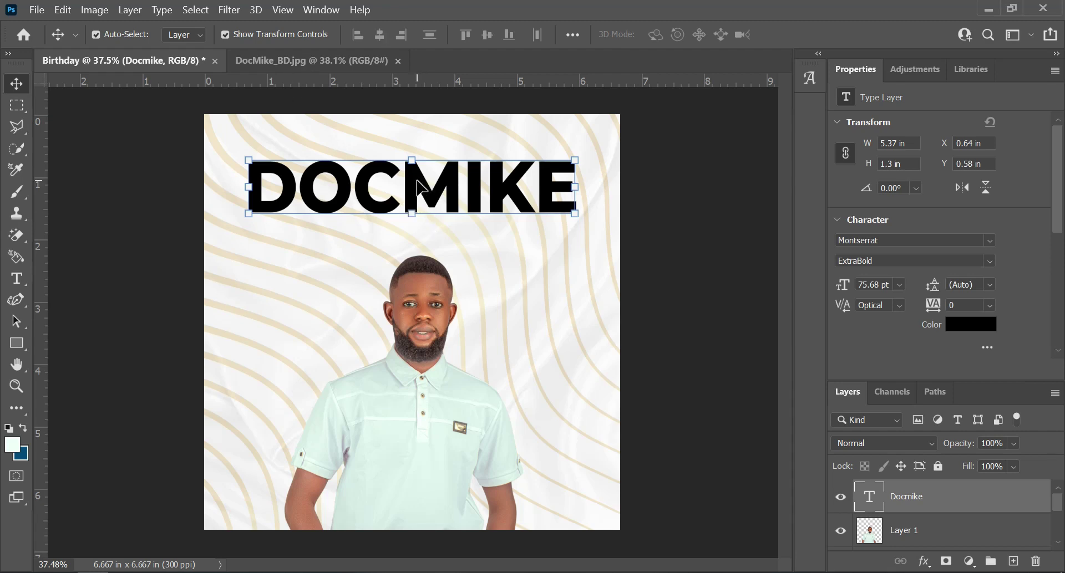
# Duplicate the name heading layer and hide the copy
pyautogui.hotkey('ctrl', 'j')
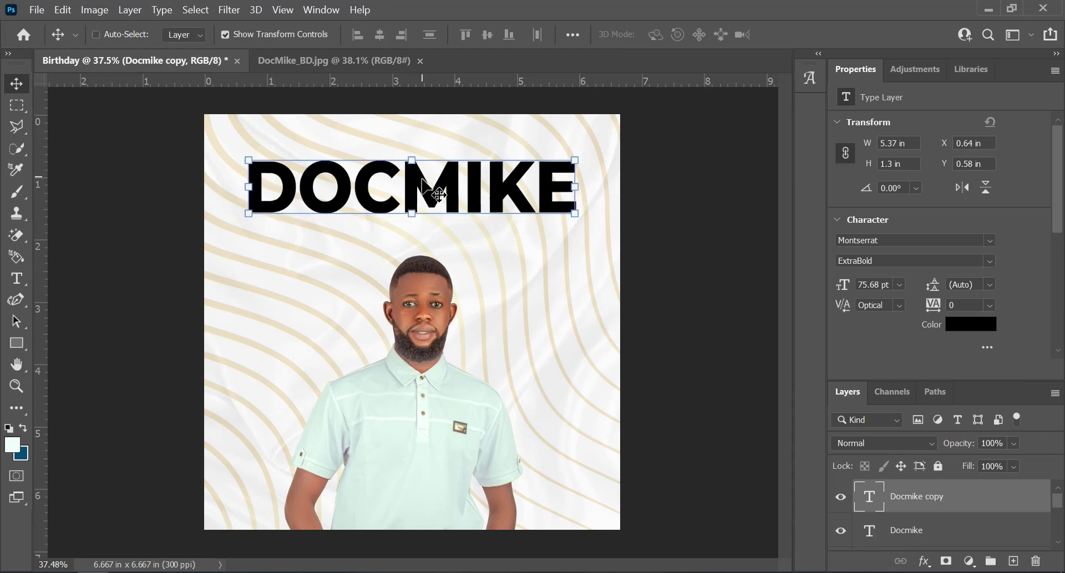
pyautogui.click(841, 498)
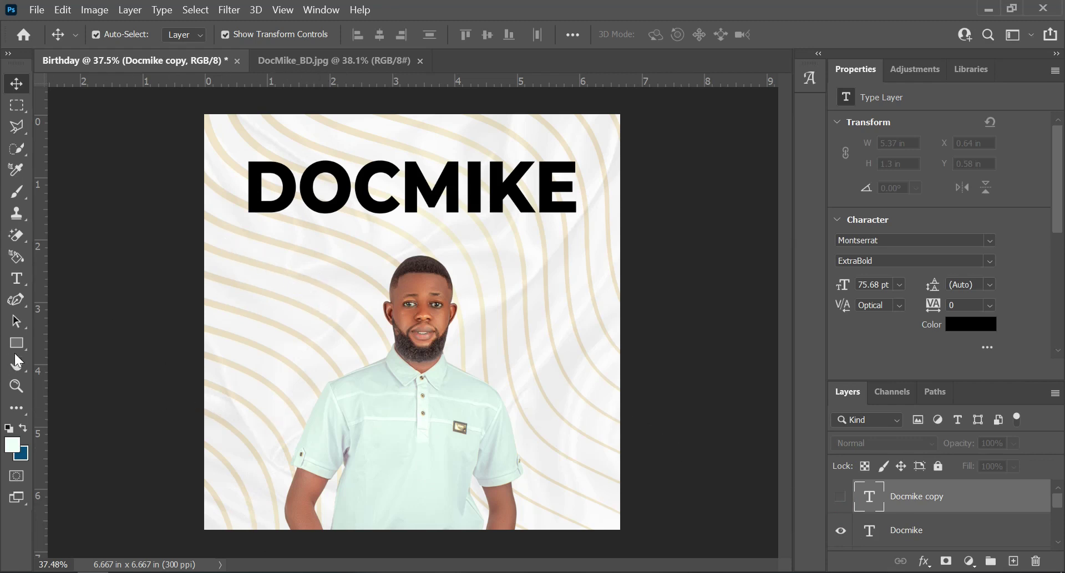
# Place a vertical guide at the heading's left edge and draw a rectangle about 0.41 in by 3.08 in from it, beside the man
pyautogui.moveTo(40, 297); pyautogui.dragTo(249, 281)
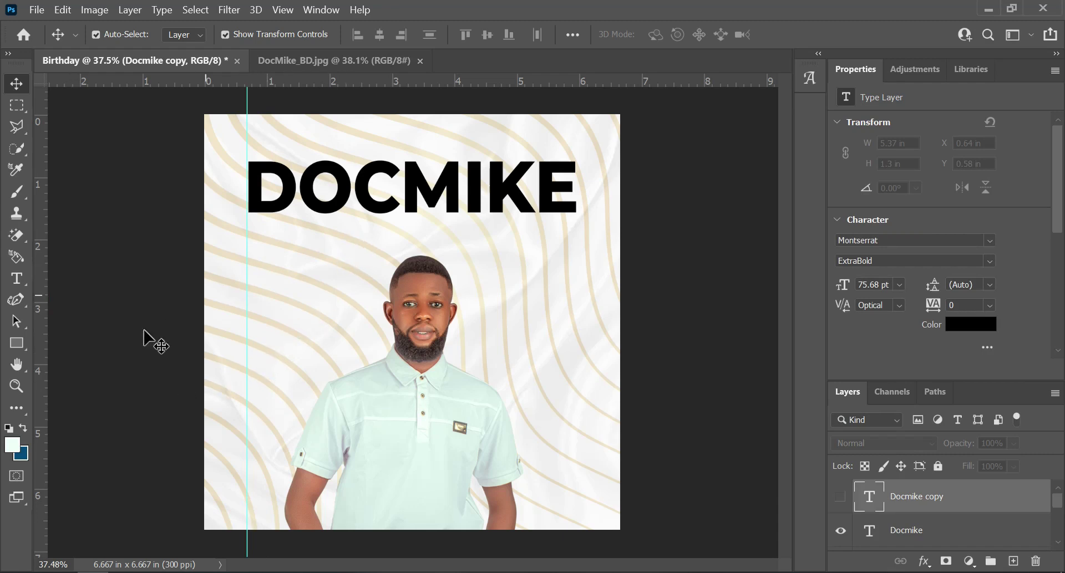
pyautogui.click(11, 349)
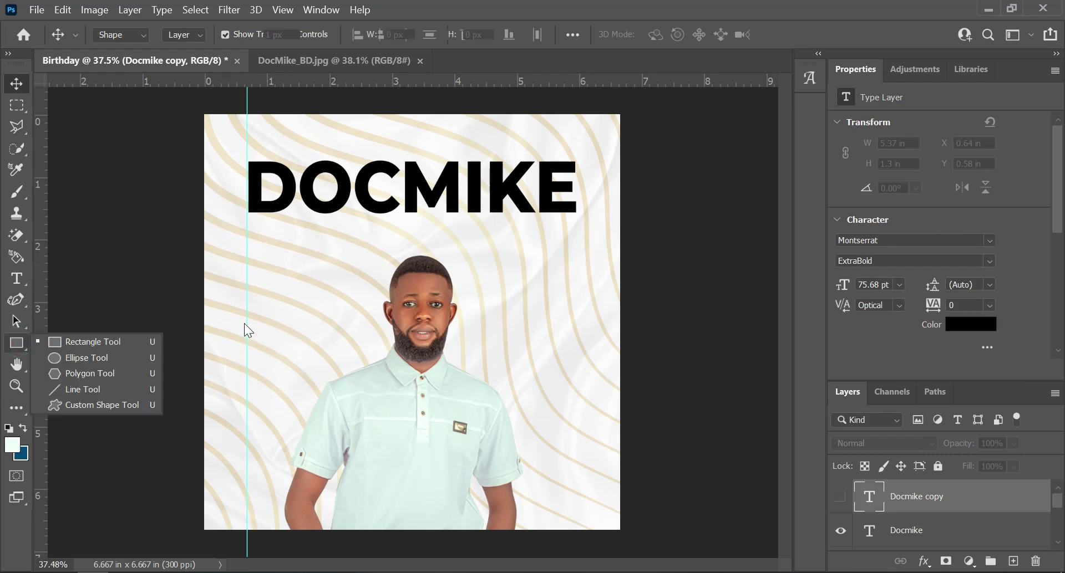
pyautogui.click(88, 341)
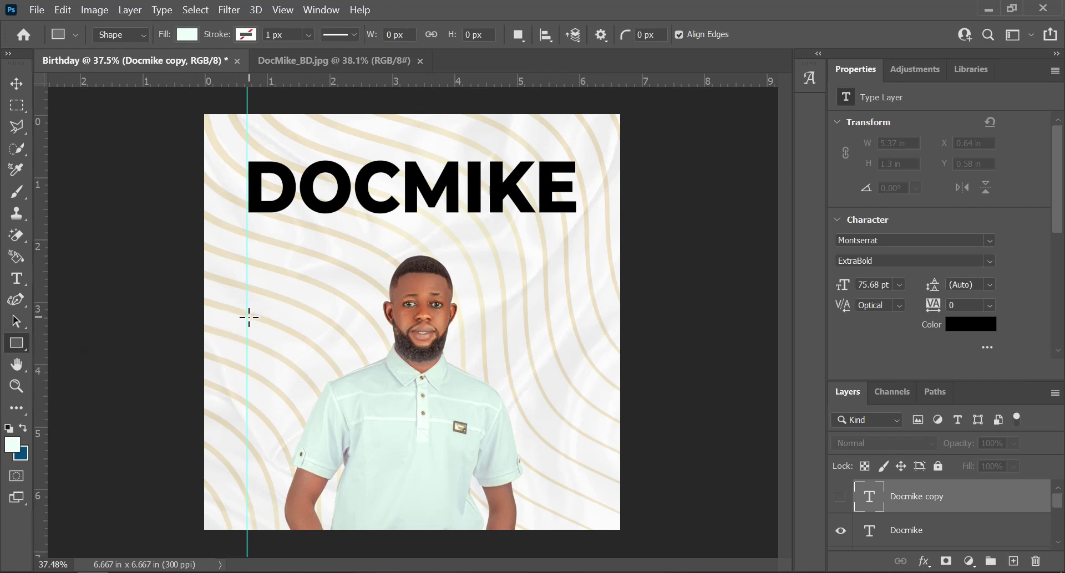
pyautogui.moveTo(246, 317); pyautogui.dragTo(273, 508)
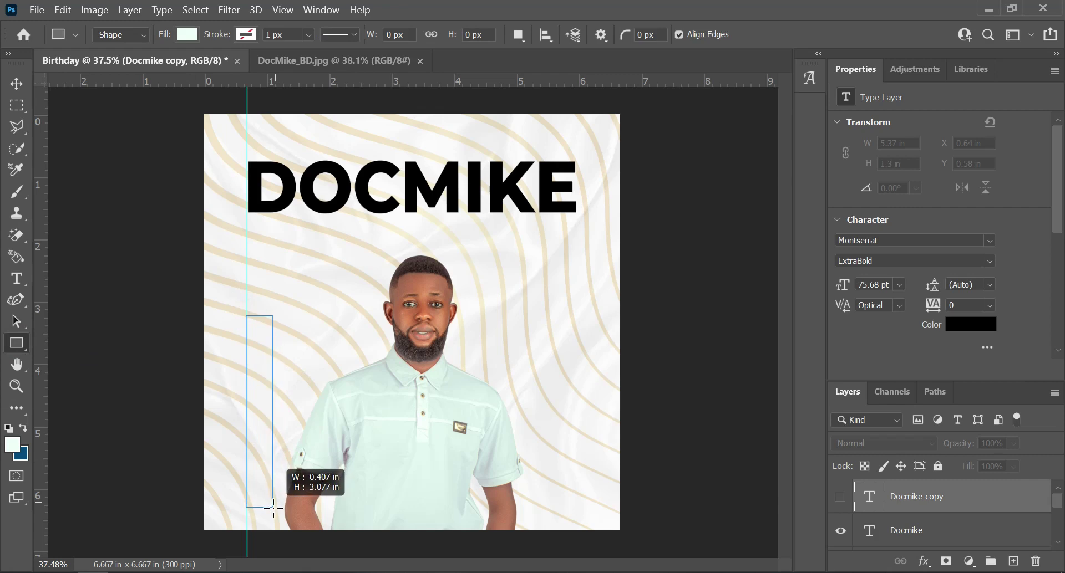
pyautogui.moveTo(272, 508); pyautogui.dragTo(272, 508)
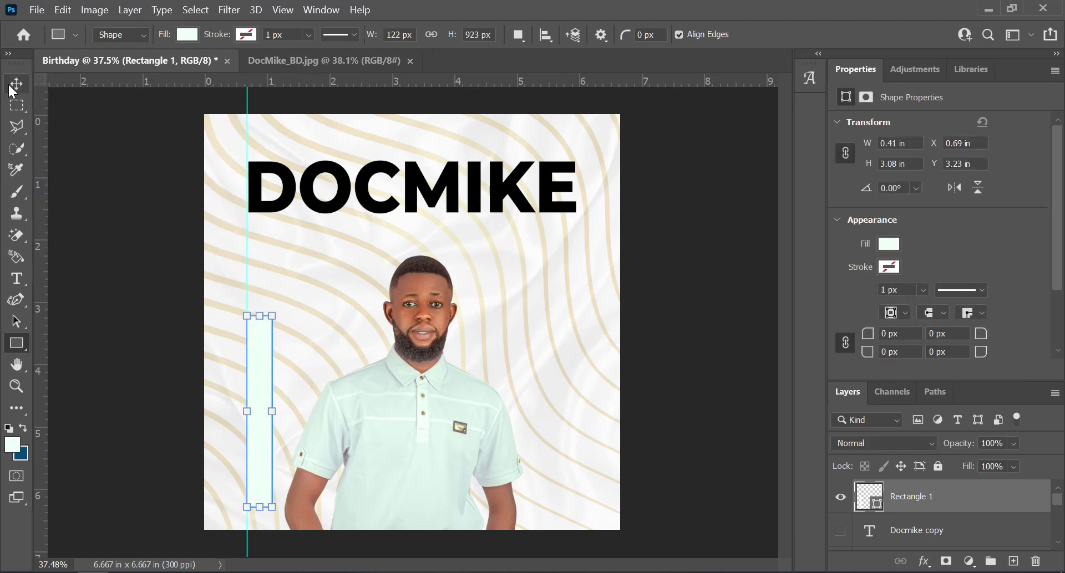
# Set the tall rectangle's fill to orange, ffa200
pyautogui.doubleClick(867, 496)
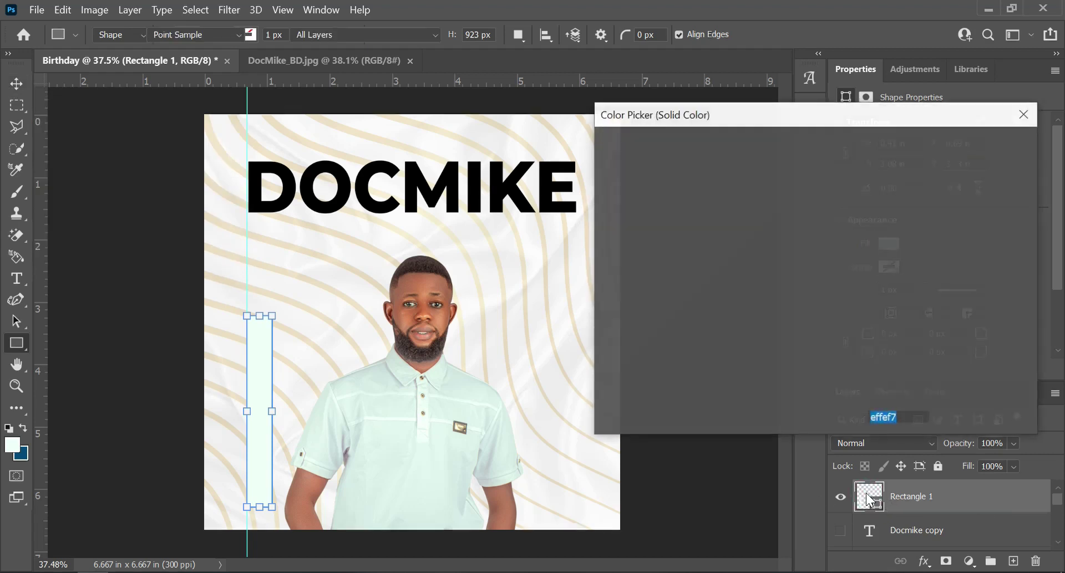
pyautogui.moveTo(833, 328); pyautogui.dragTo(836, 341)
pyautogui.click(775, 178)
pyautogui.moveTo(803, 137); pyautogui.dragTo(825, 130)
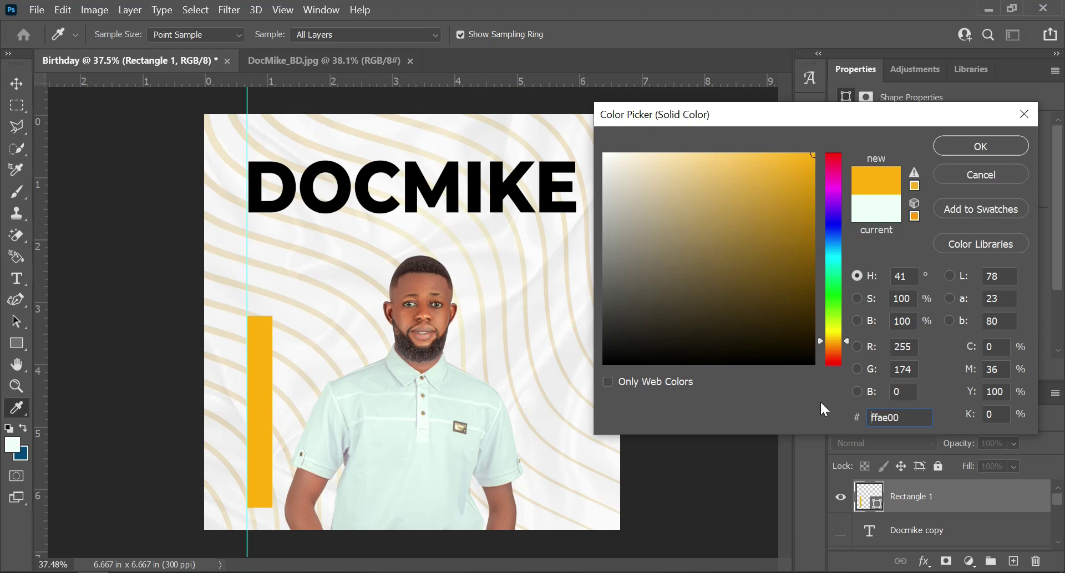
pyautogui.moveTo(822, 339); pyautogui.dragTo(821, 342)
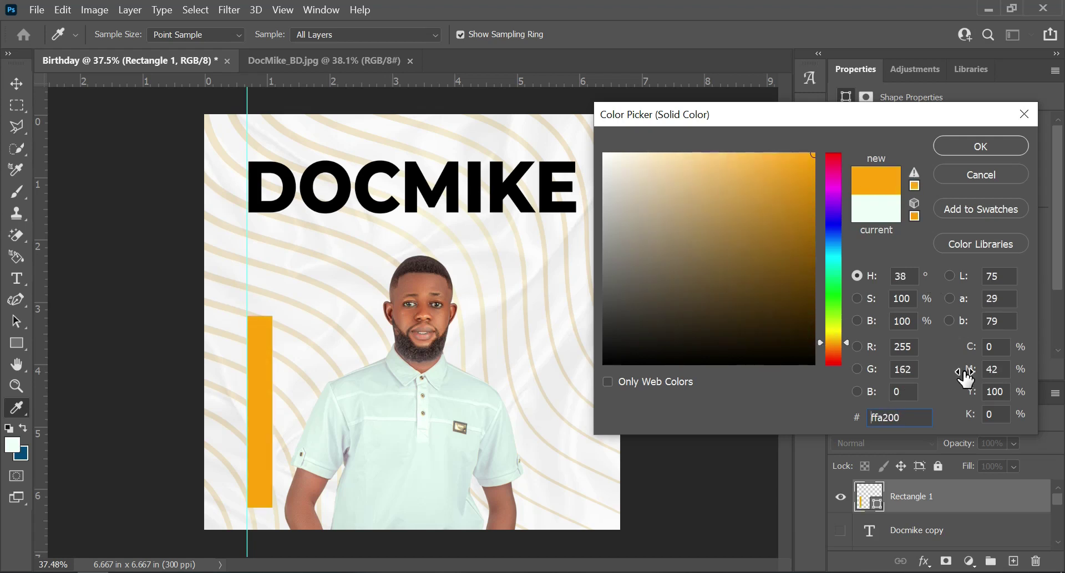
pyautogui.doubleClick(893, 417)
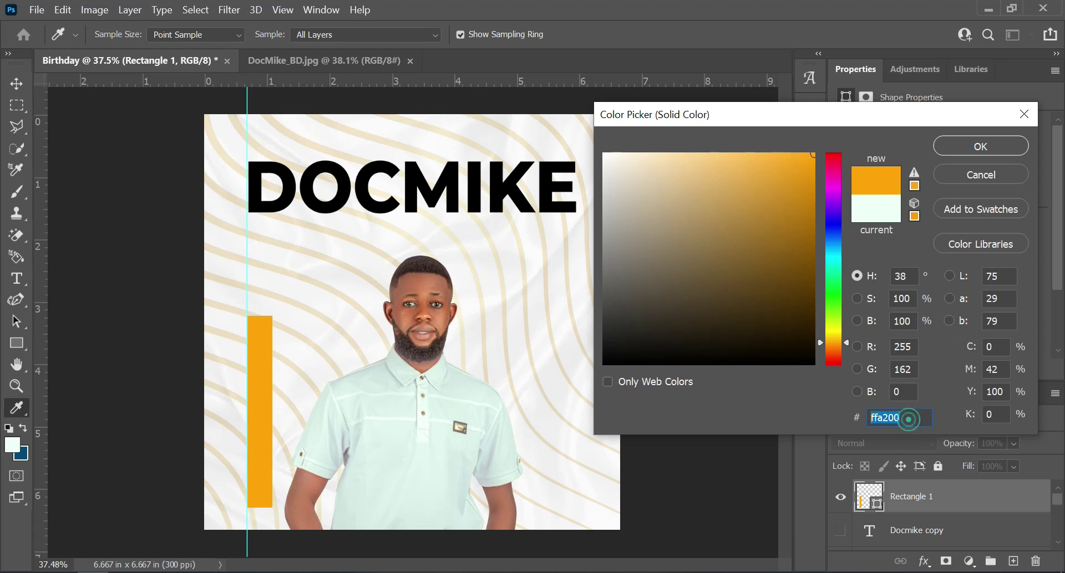
pyautogui.click(944, 146)
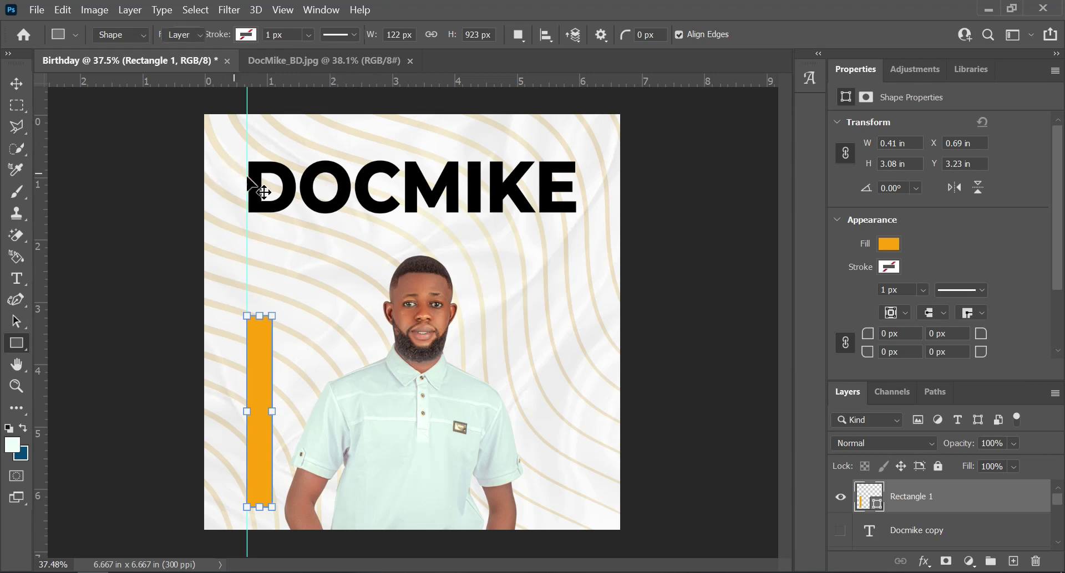
# Scale the visible name heading to about 107.13% (81.07 pt) and center it horizontally on the canvas
pyautogui.press('v')
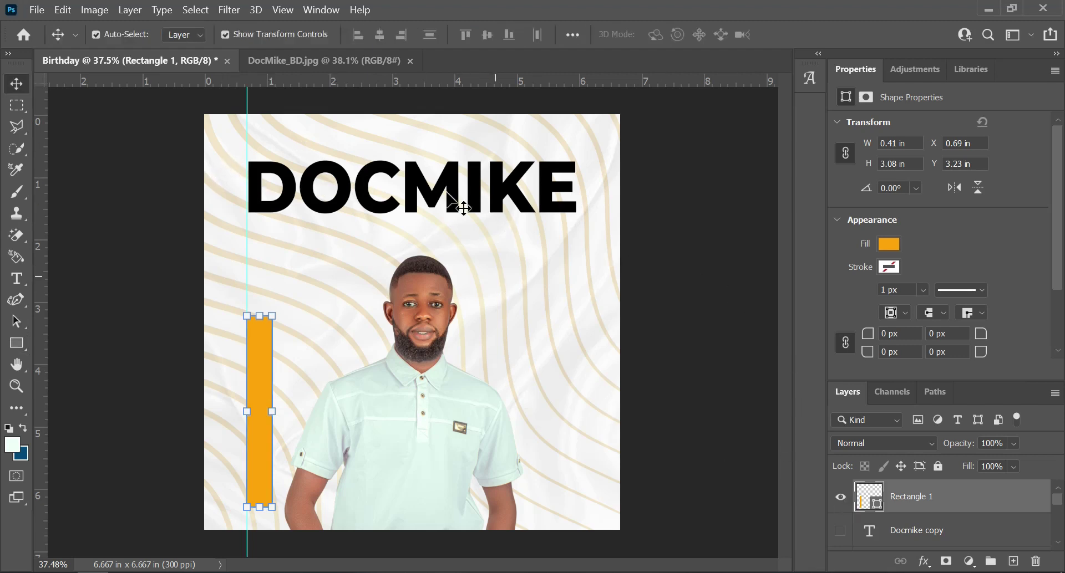
pyautogui.click(447, 187)
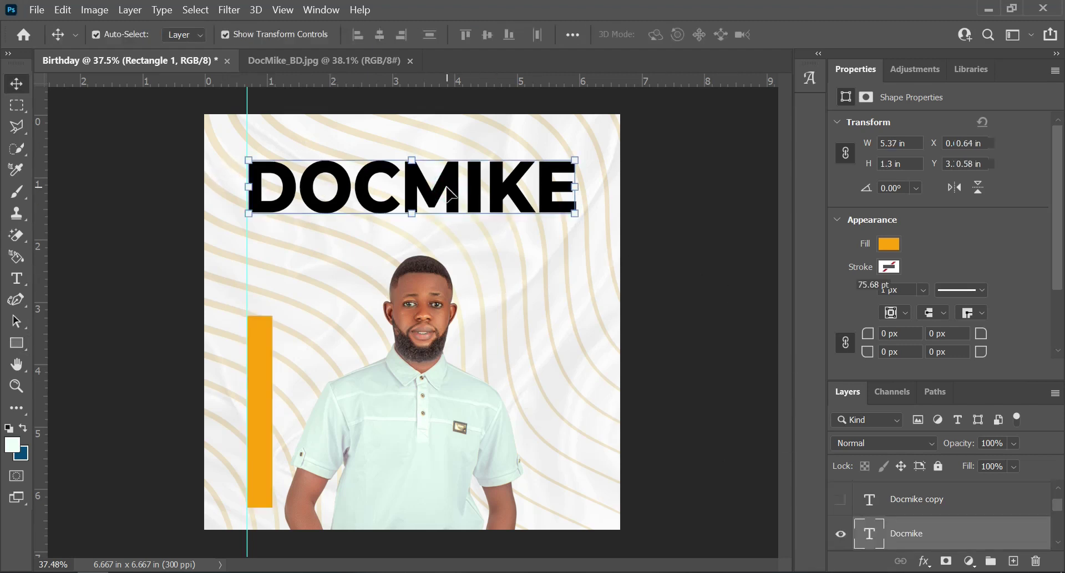
pyautogui.hotkey('ctrl', 't')
pyautogui.moveTo(577, 233); pyautogui.dragTo(588, 234)
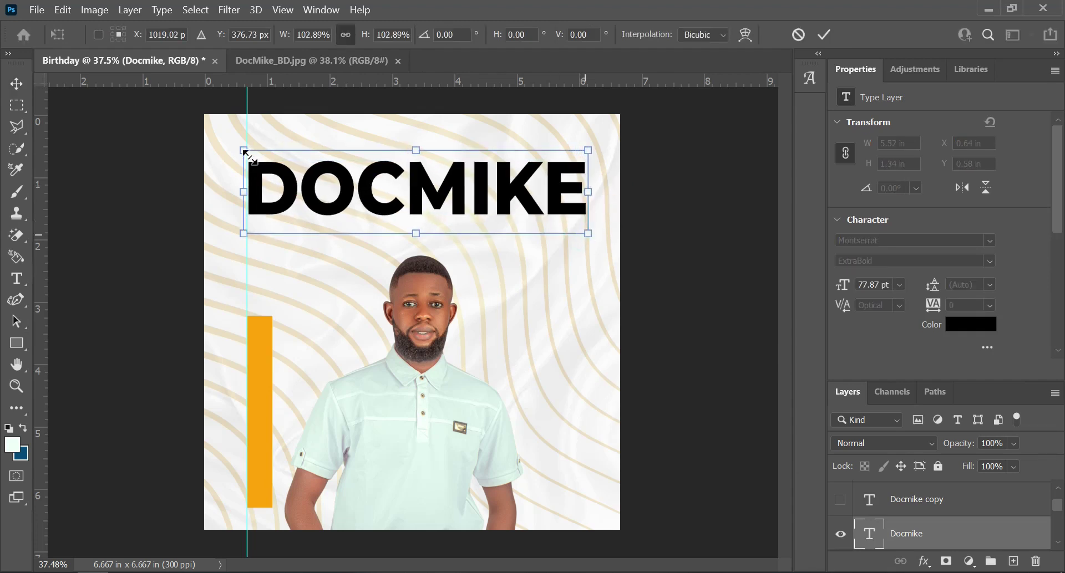
pyautogui.moveTo(248, 155); pyautogui.dragTo(235, 140)
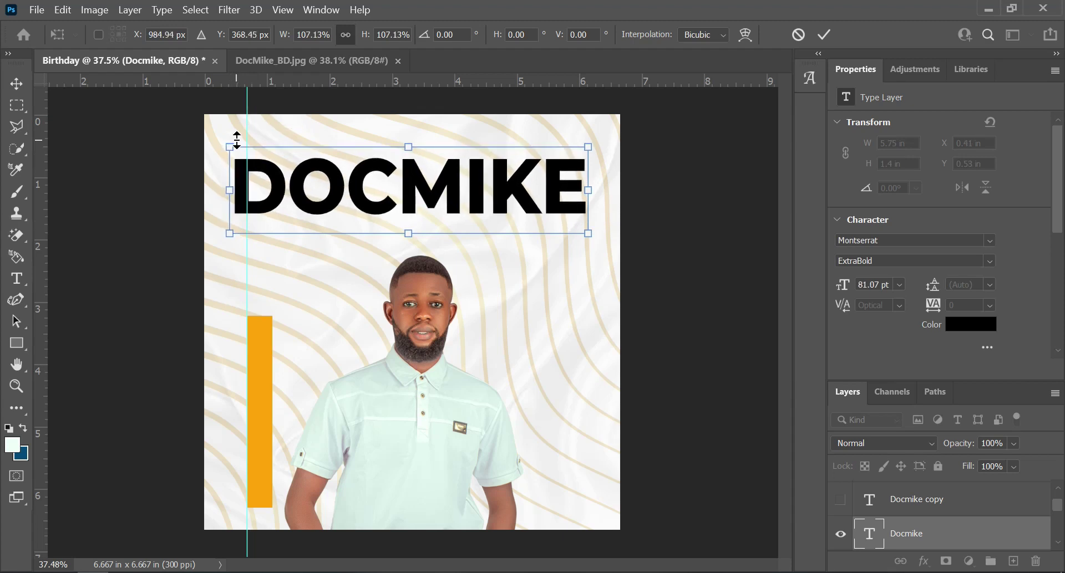
pyautogui.press('Return')
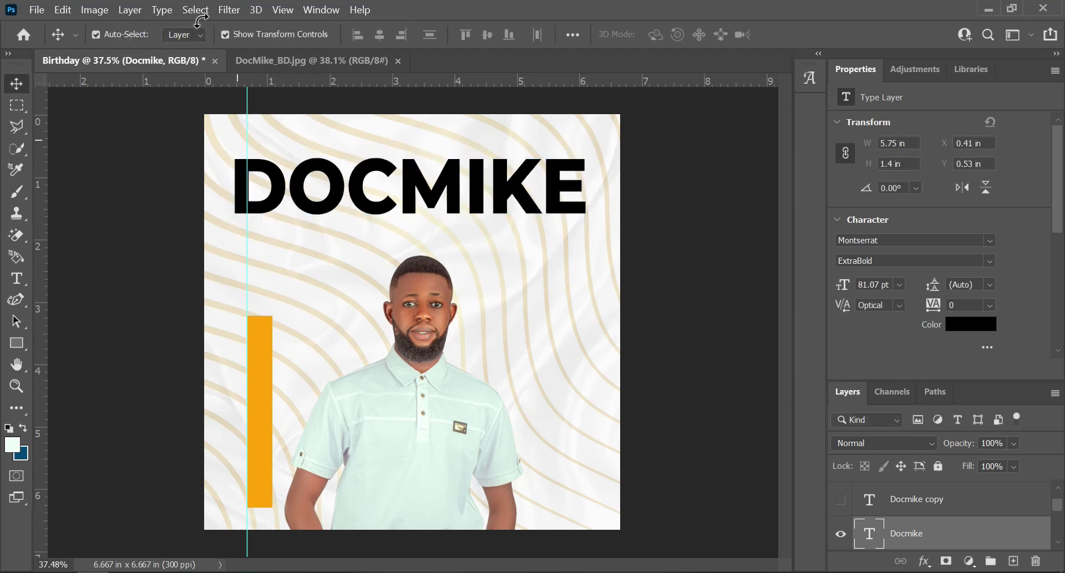
pyautogui.hotkey('ctrl', 'a')
pyautogui.click(374, 34)
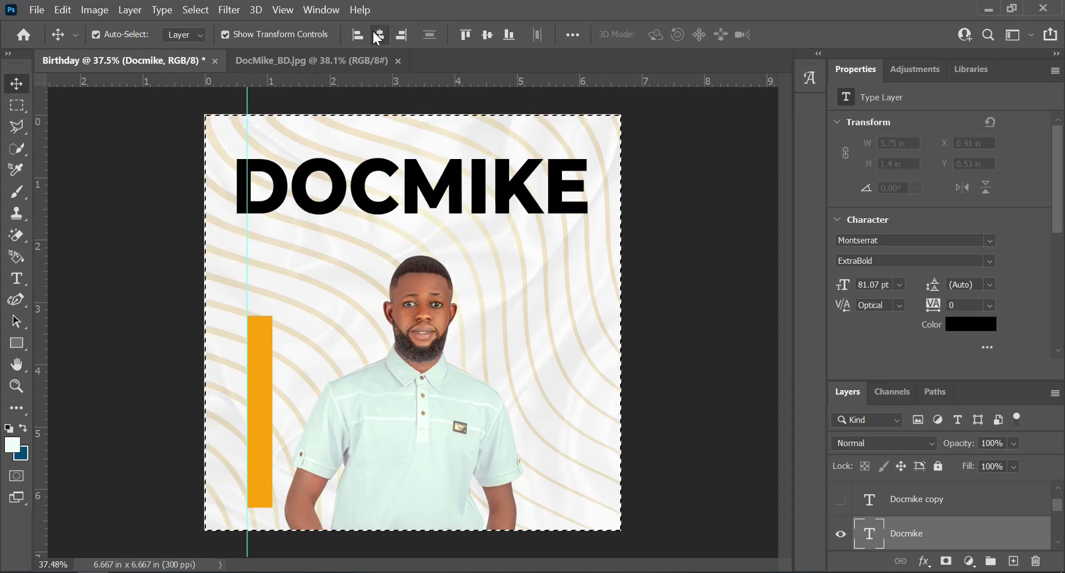
pyautogui.hotkey('ctrl', 'd')
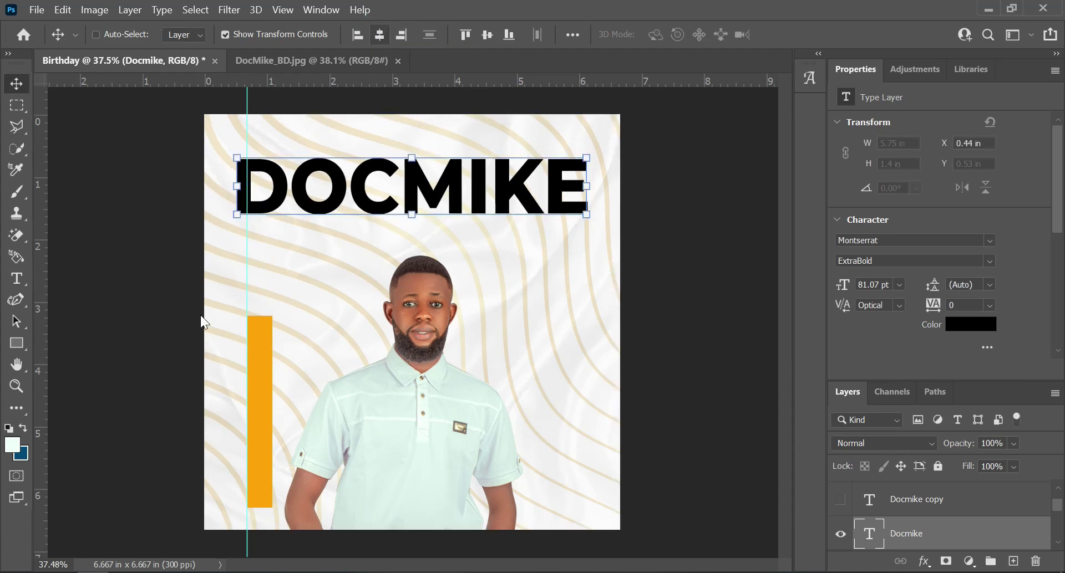
# Move the vertical guide to the enlarged heading's left edge and align the orange rectangle with it
pyautogui.moveTo(247, 255); pyautogui.dragTo(237, 253)
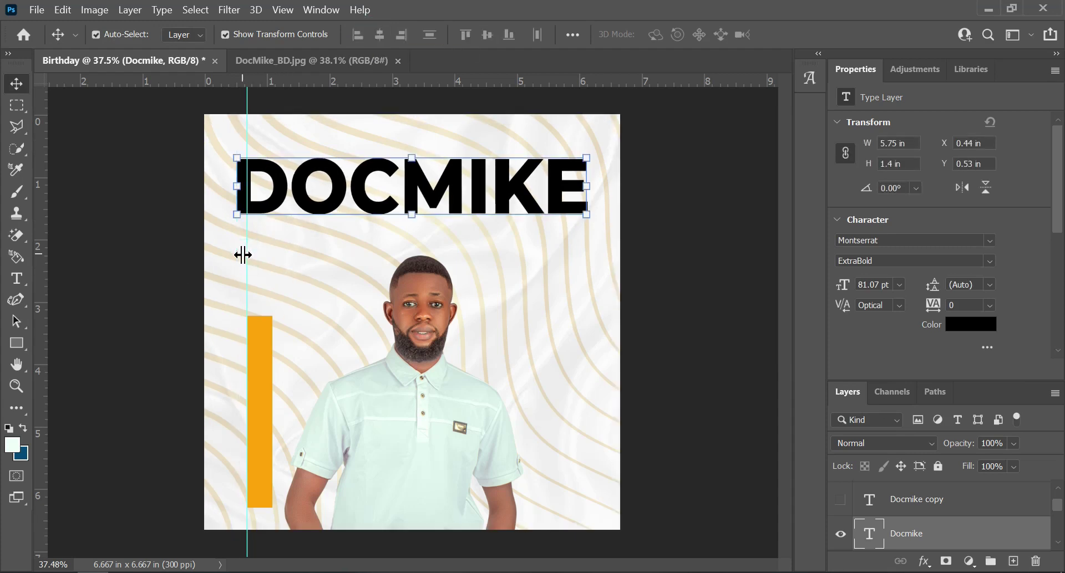
pyautogui.moveTo(268, 340); pyautogui.dragTo(260, 340)
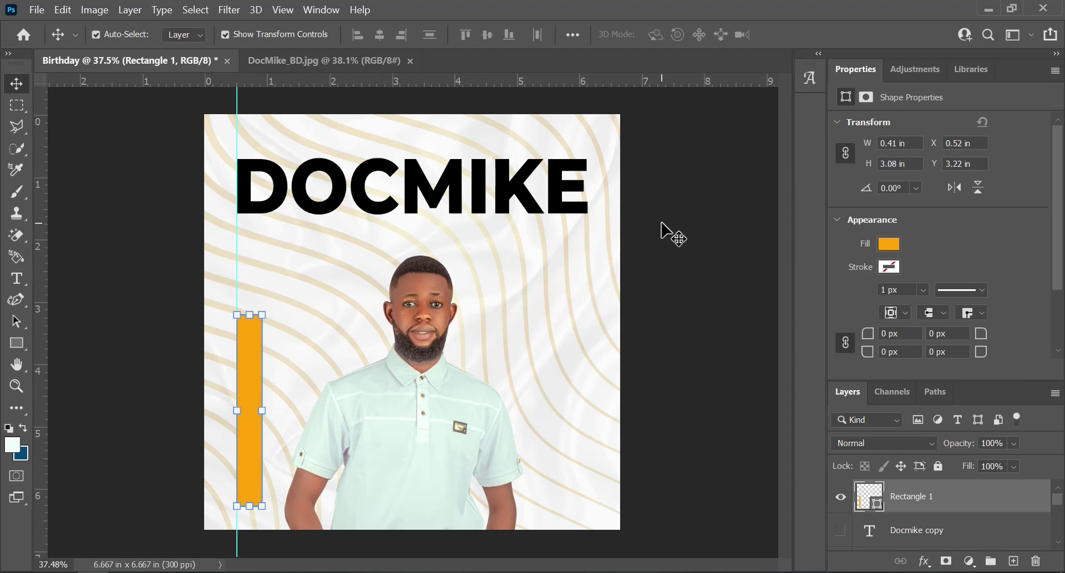
# Change the visible name heading's text color to ffa200, matching the orange rectangle
pyautogui.click(516, 201)
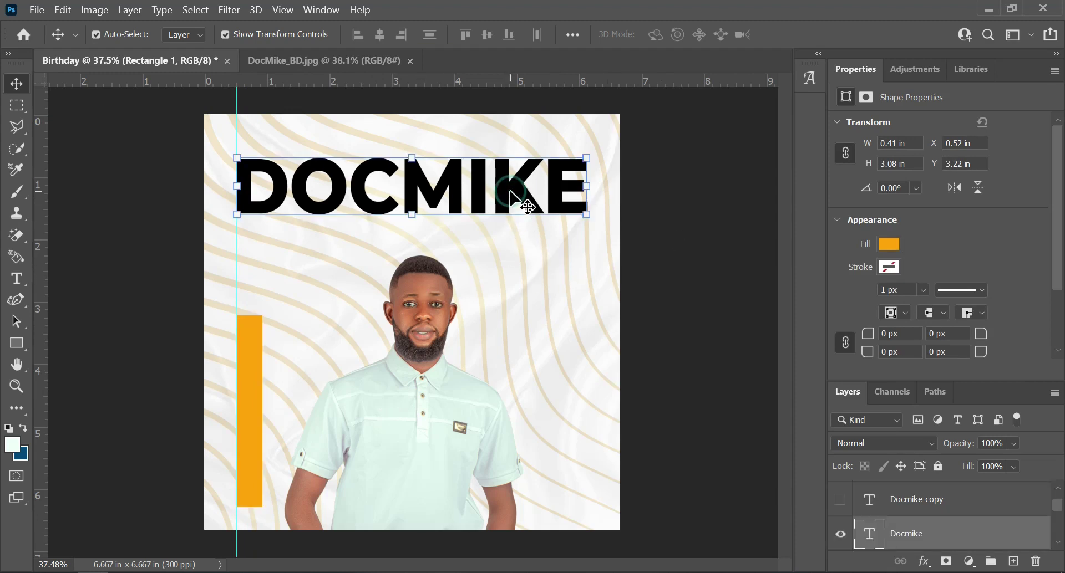
pyautogui.doubleClick(872, 536)
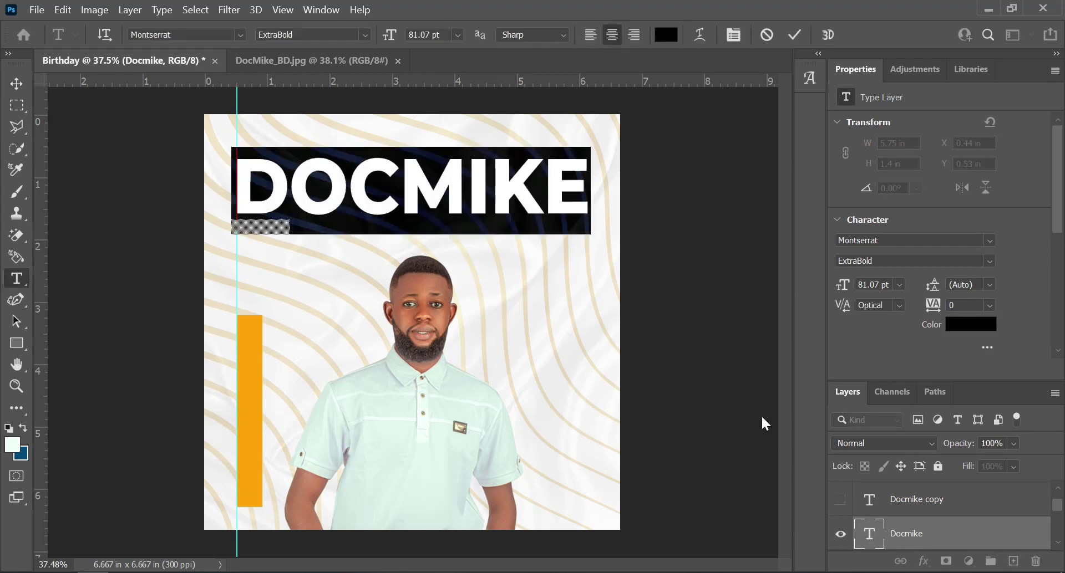
pyautogui.hotkey('ctrl', 't')
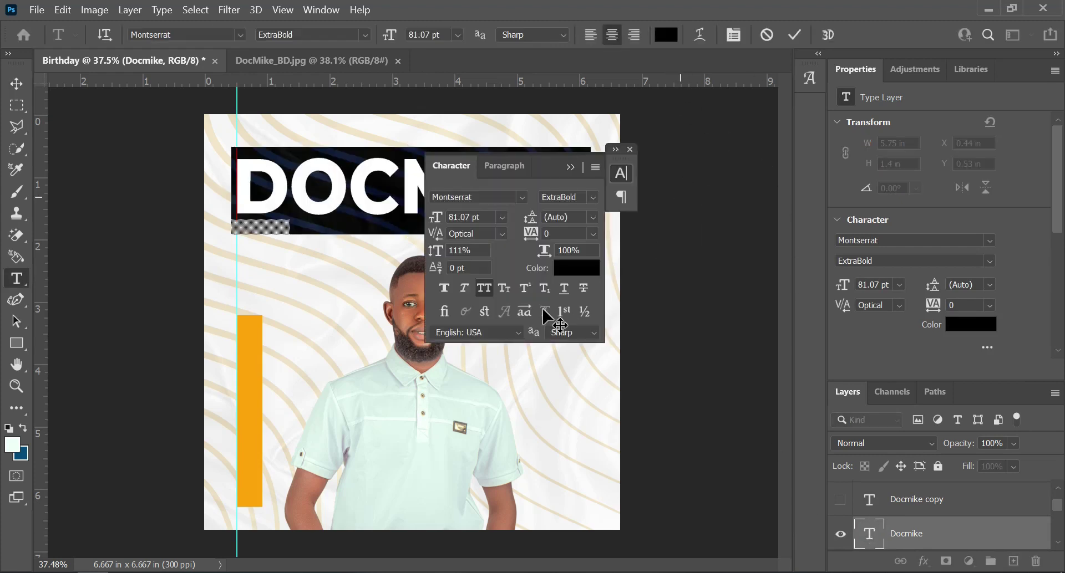
pyautogui.click(561, 268)
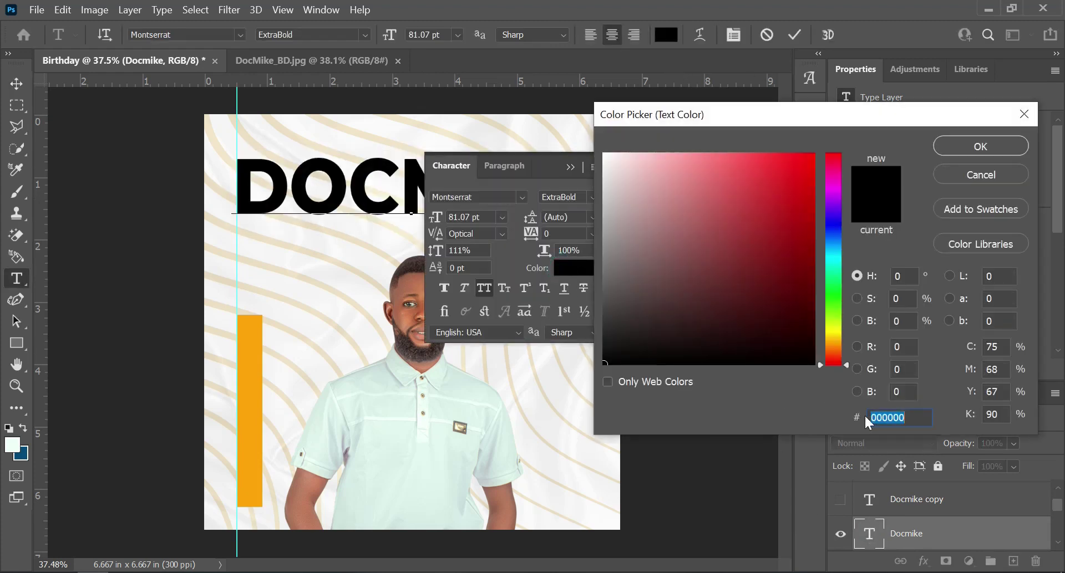
pyautogui.write('ffa200')
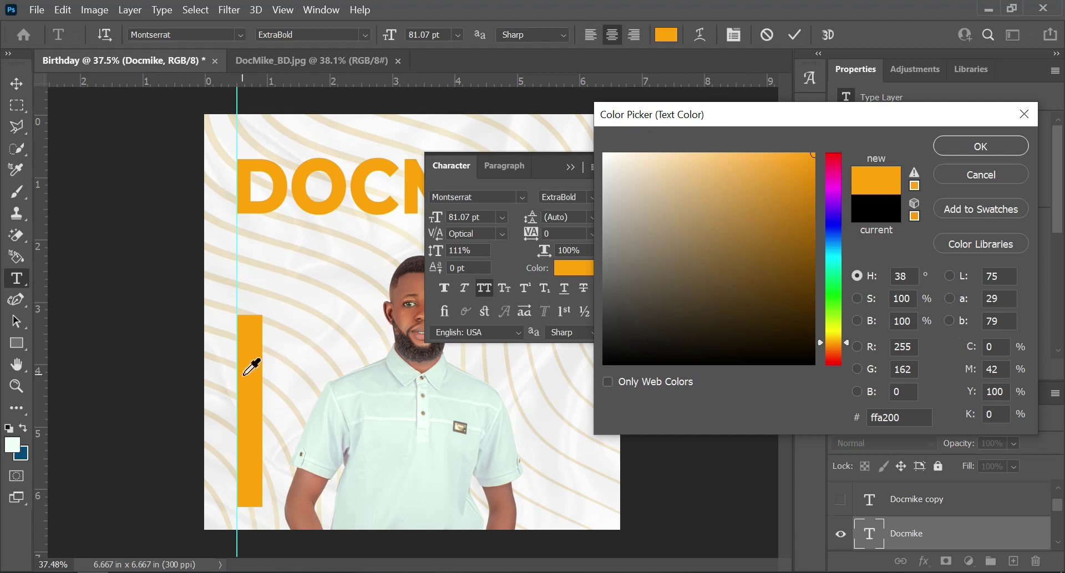
pyautogui.click(273, 247)
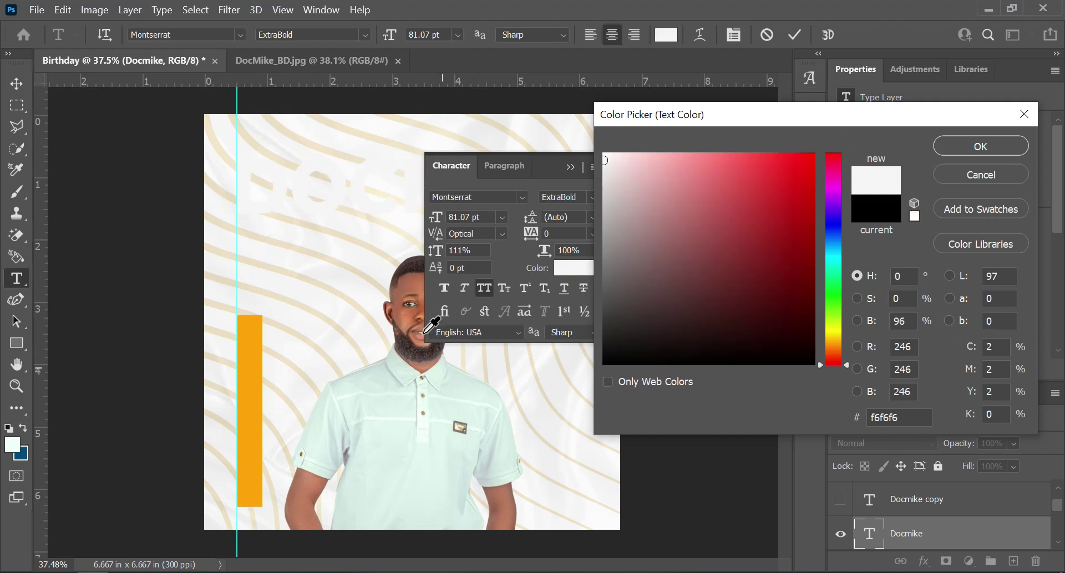
pyautogui.click(403, 314)
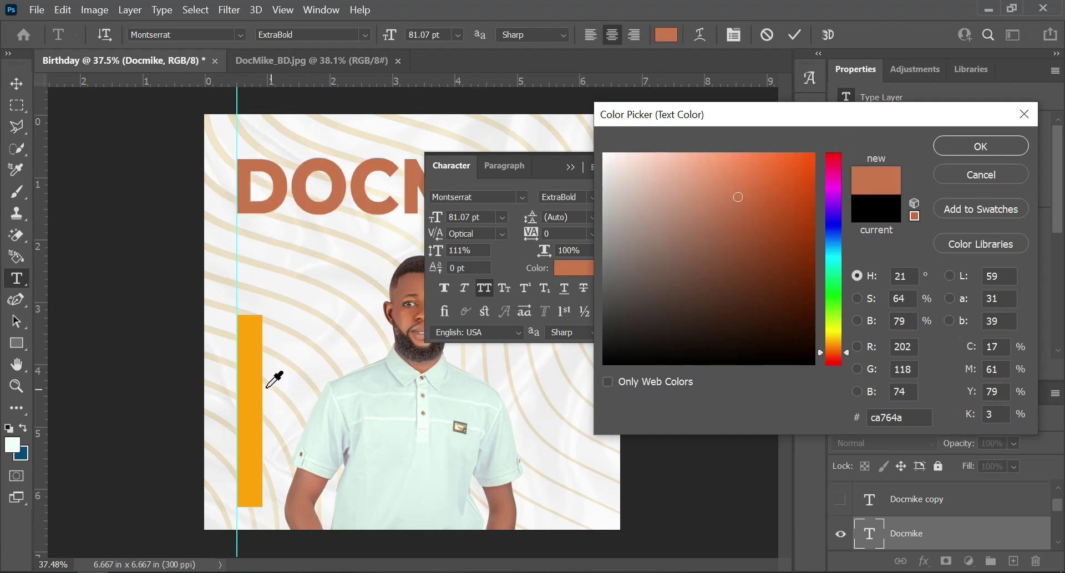
pyautogui.click(256, 373)
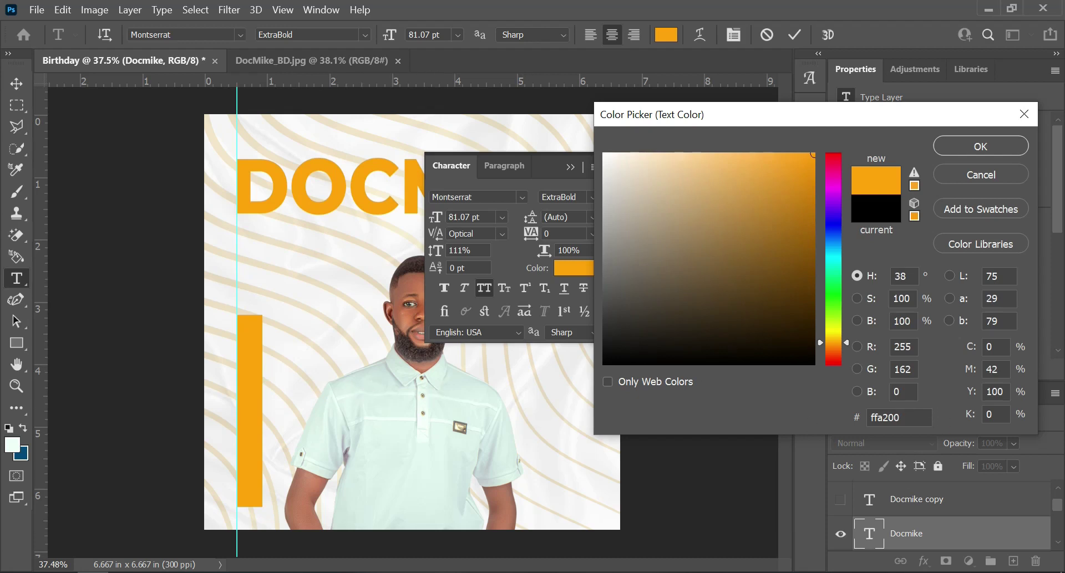
pyautogui.click(907, 412)
pyautogui.click(962, 147)
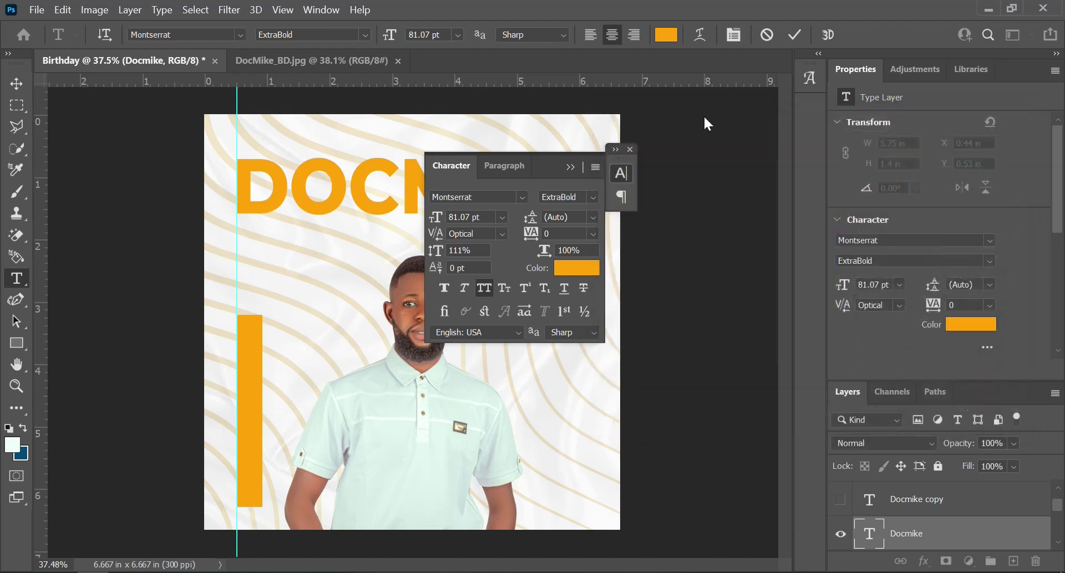
pyautogui.click(792, 34)
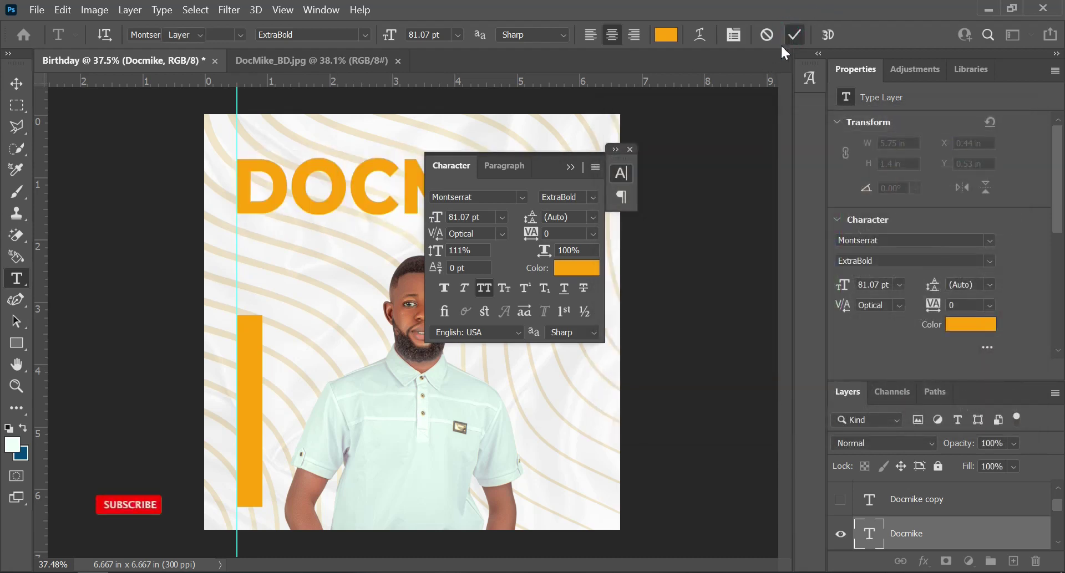
# Add the text "HAPPY BIRTHDAY" above the large name heading
pyautogui.press('v')
pyautogui.click(630, 150)
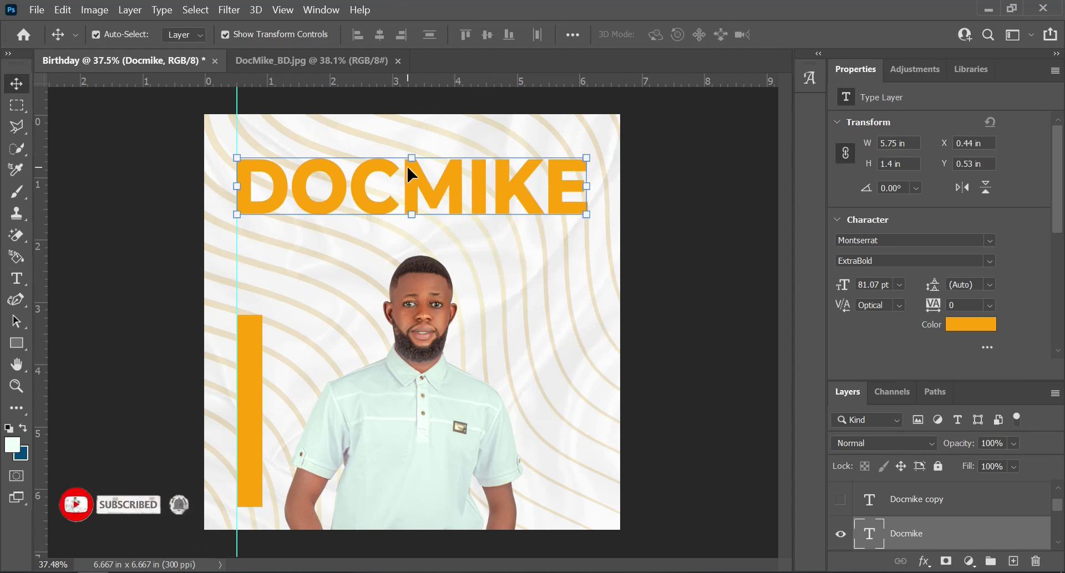
pyautogui.press('t')
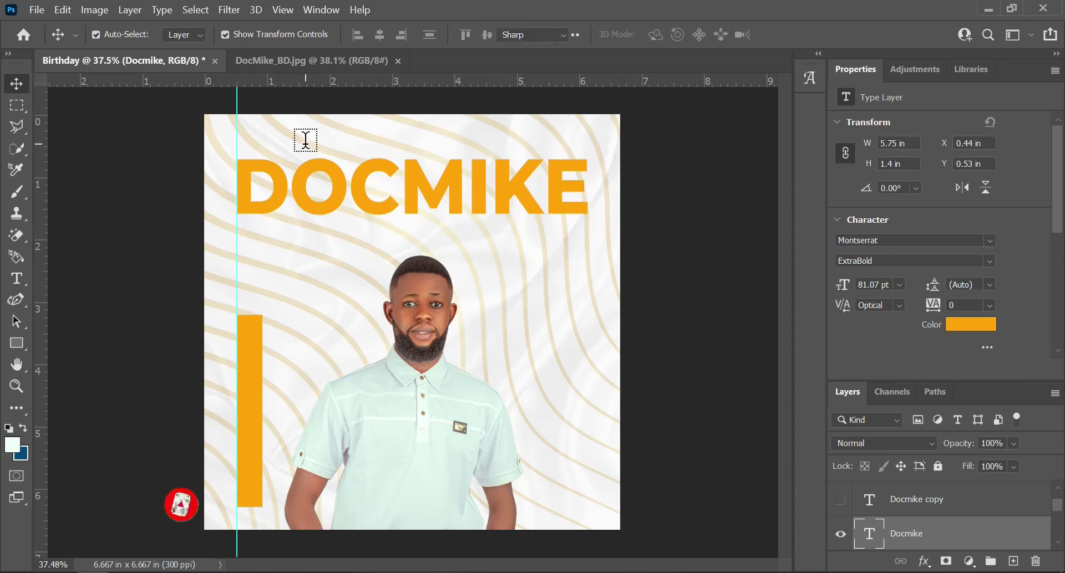
pyautogui.click(343, 142)
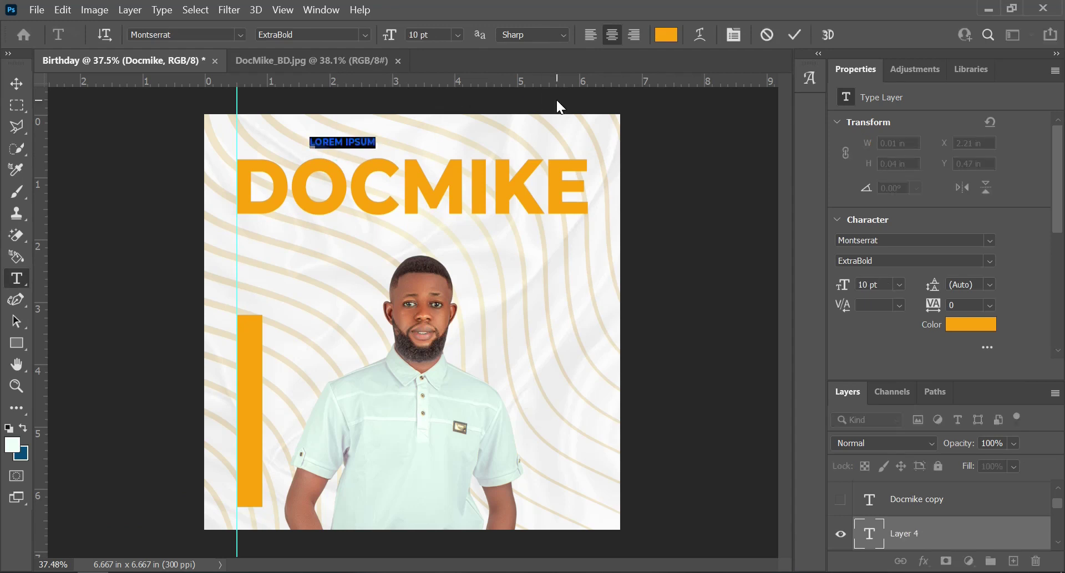
pyautogui.write('HAPPY ')
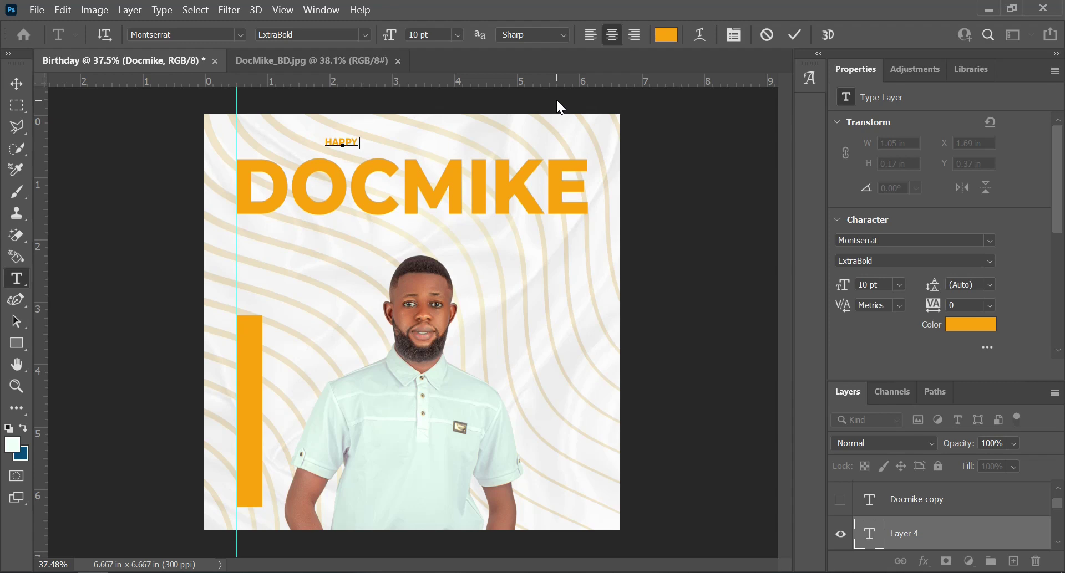
pyautogui.write('BIRTH')
pyautogui.write('DAY')
pyautogui.click(796, 33)
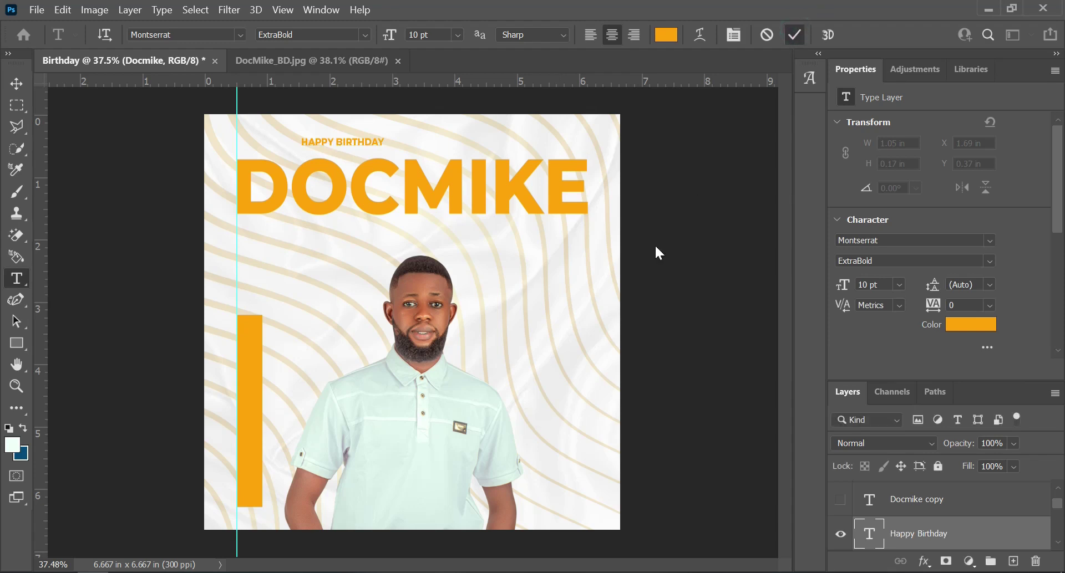
# Change the HAPPY BIRTHDAY text's font to Bebas Neue Regular
pyautogui.doubleClick(869, 541)
pyautogui.hotkey('ctrl', 't')
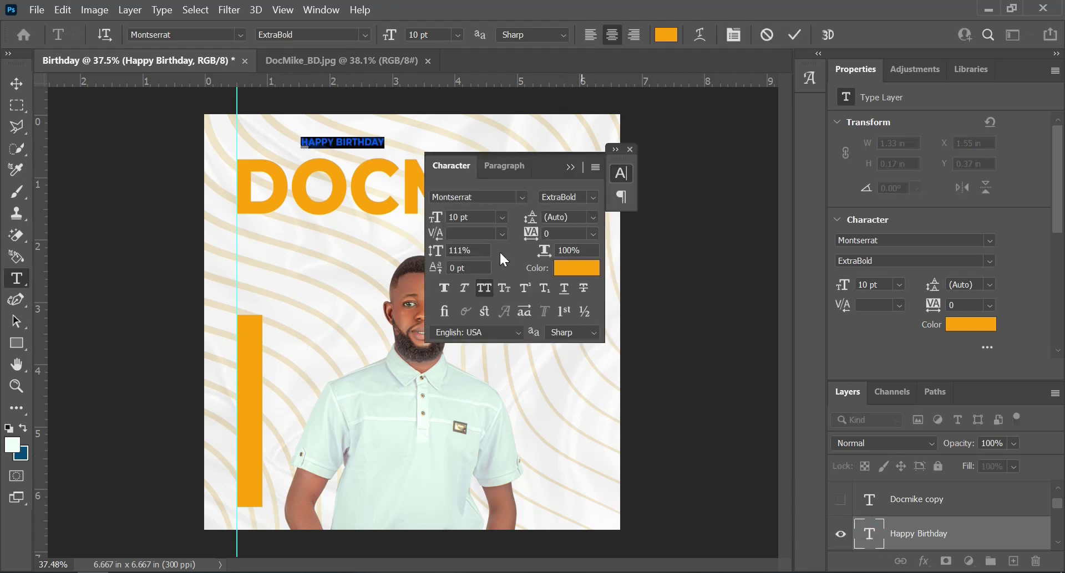
pyautogui.click(482, 197)
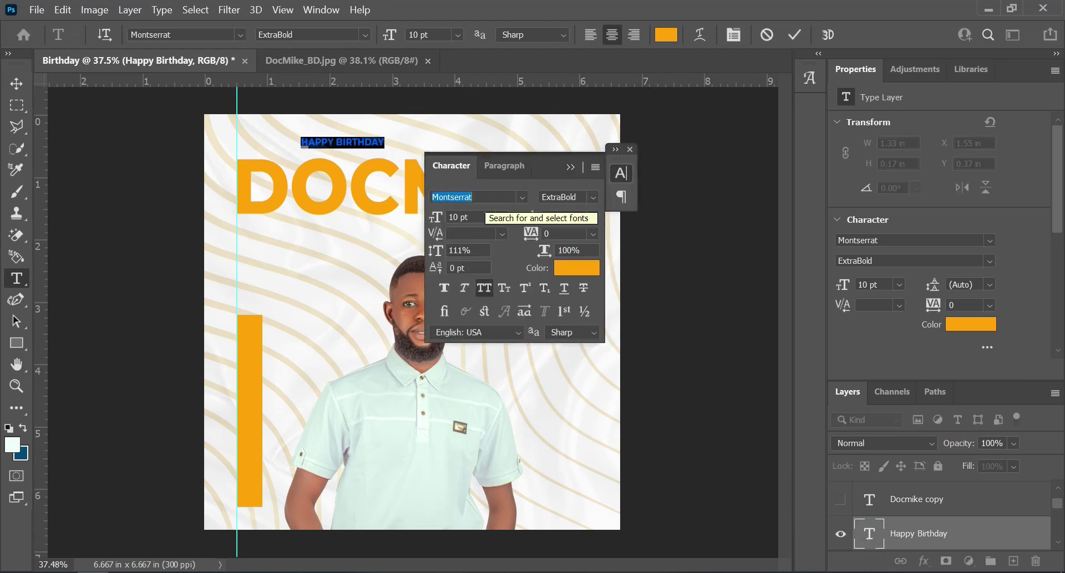
pyautogui.write('beb')
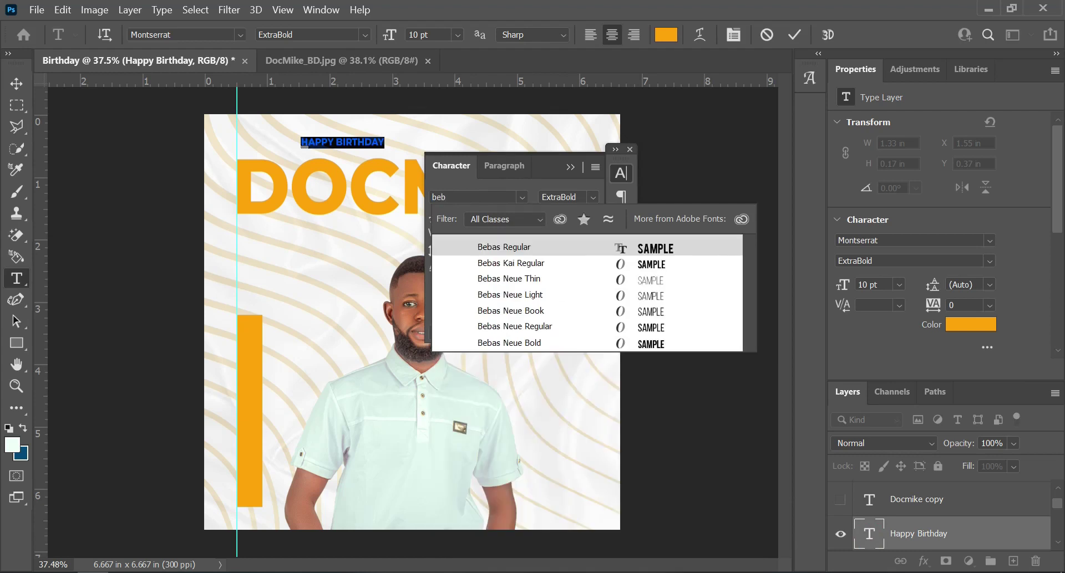
pyautogui.click(506, 296)
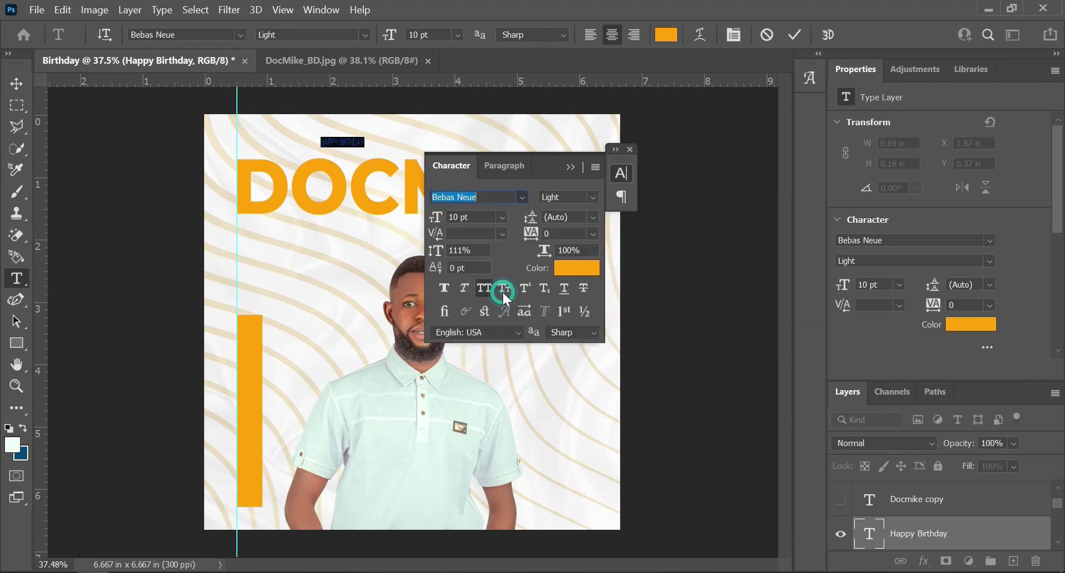
pyautogui.click(593, 198)
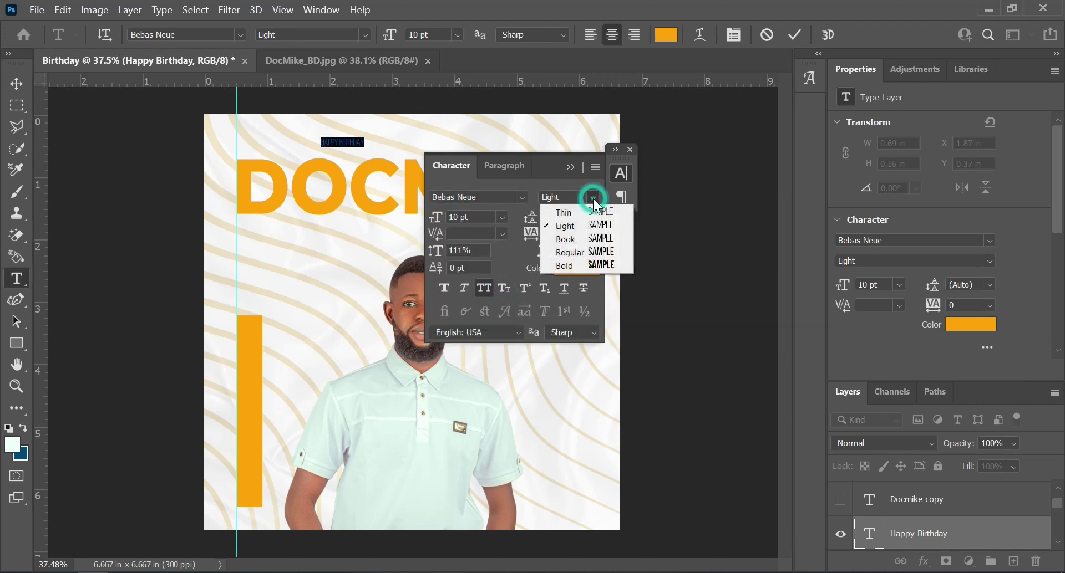
pyautogui.click(591, 251)
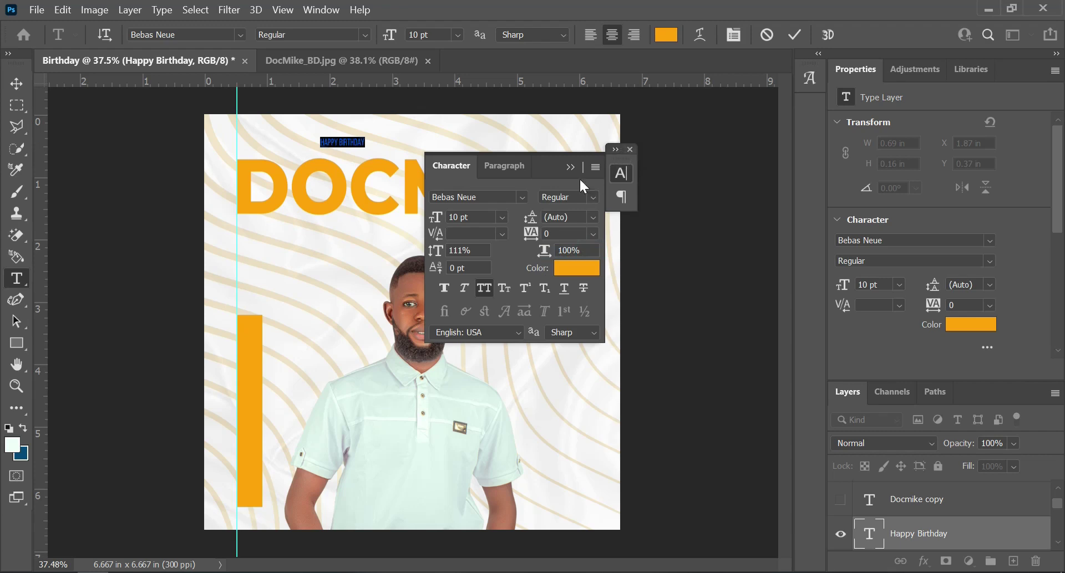
# Give the HAPPY BIRTHDAY text optical kerning, turn off All Caps and set its size to 18 pt
pyautogui.click(502, 234)
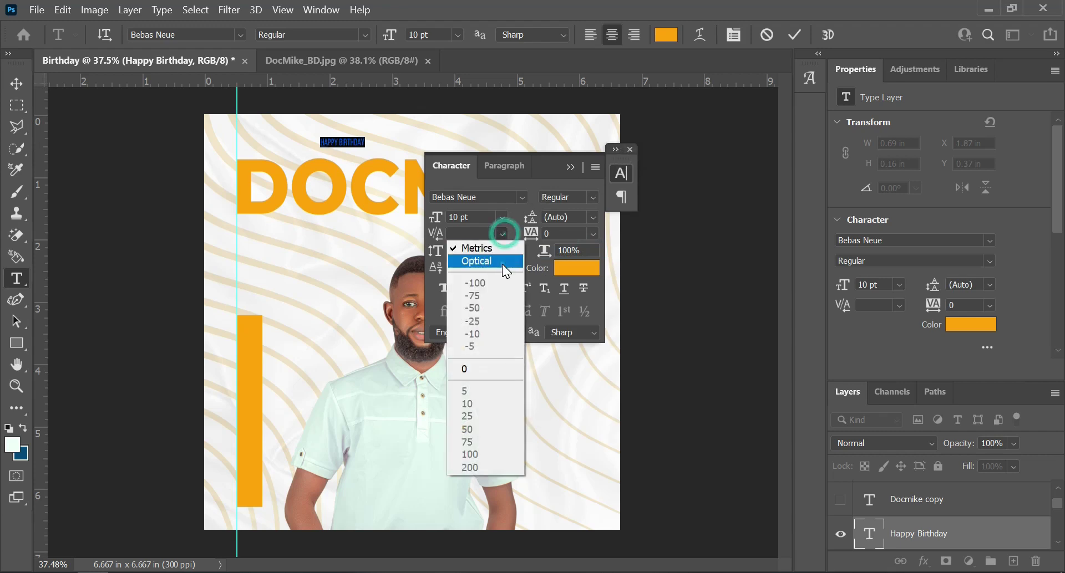
pyautogui.click(501, 263)
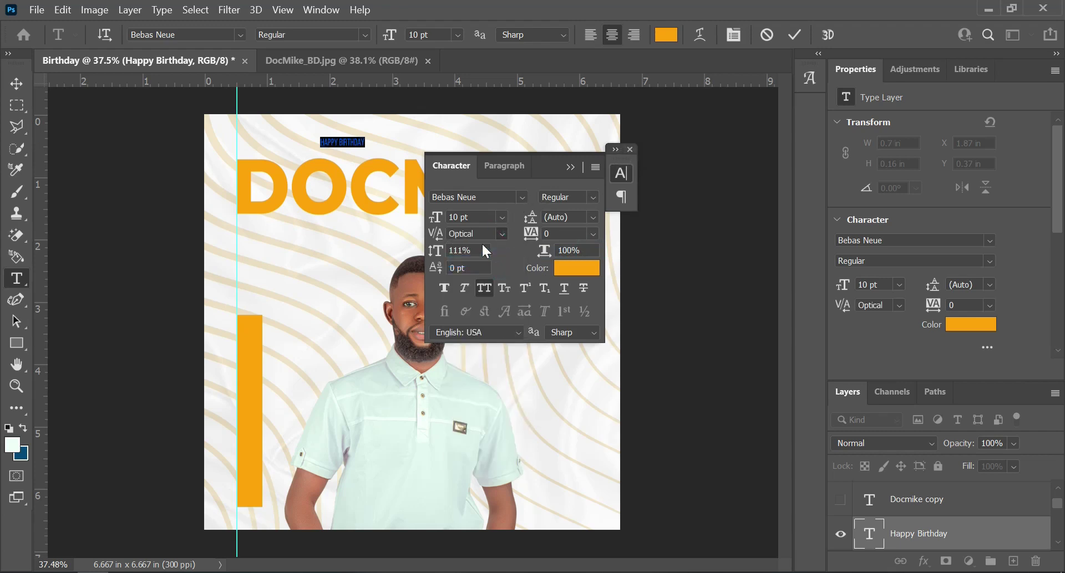
pyautogui.click(488, 286)
pyautogui.moveTo(436, 217); pyautogui.dragTo(446, 223)
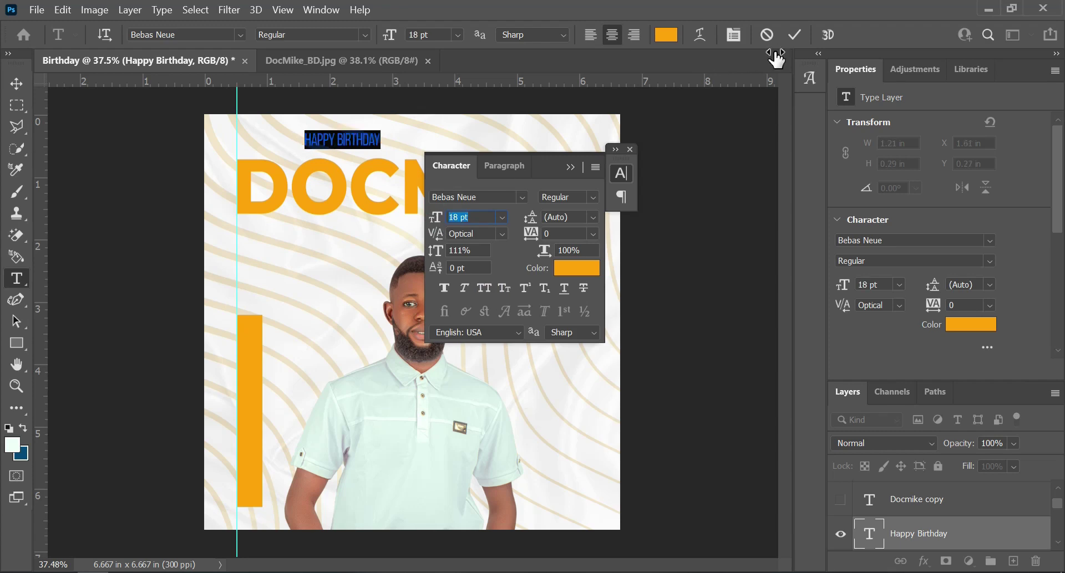
pyautogui.click(794, 35)
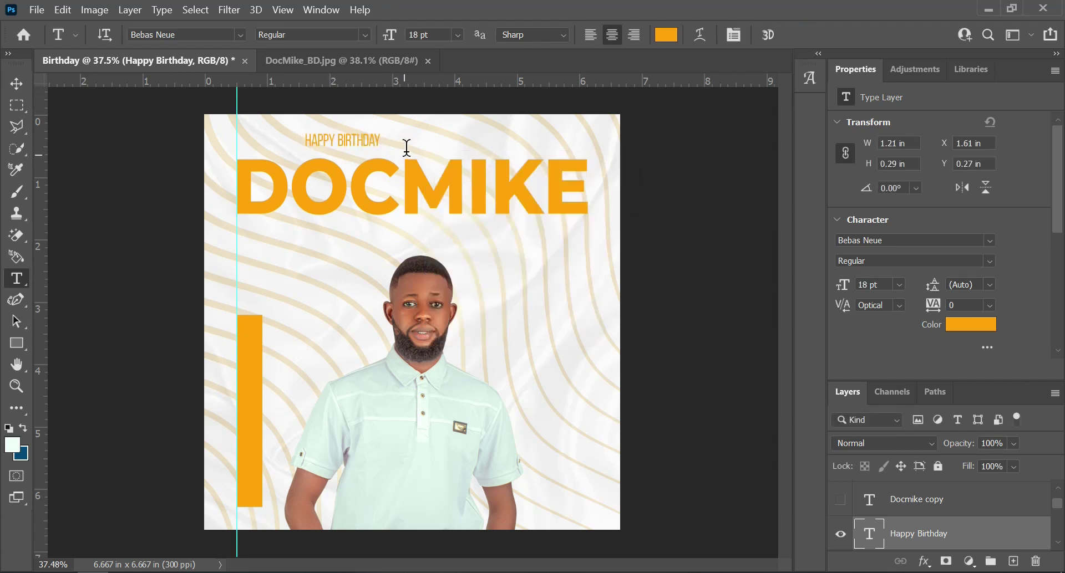
# Center the 18 pt HAPPY BIRTHDAY text horizontally on the canvas
pyautogui.hotkey('ctrl', 'a')
pyautogui.press('v')
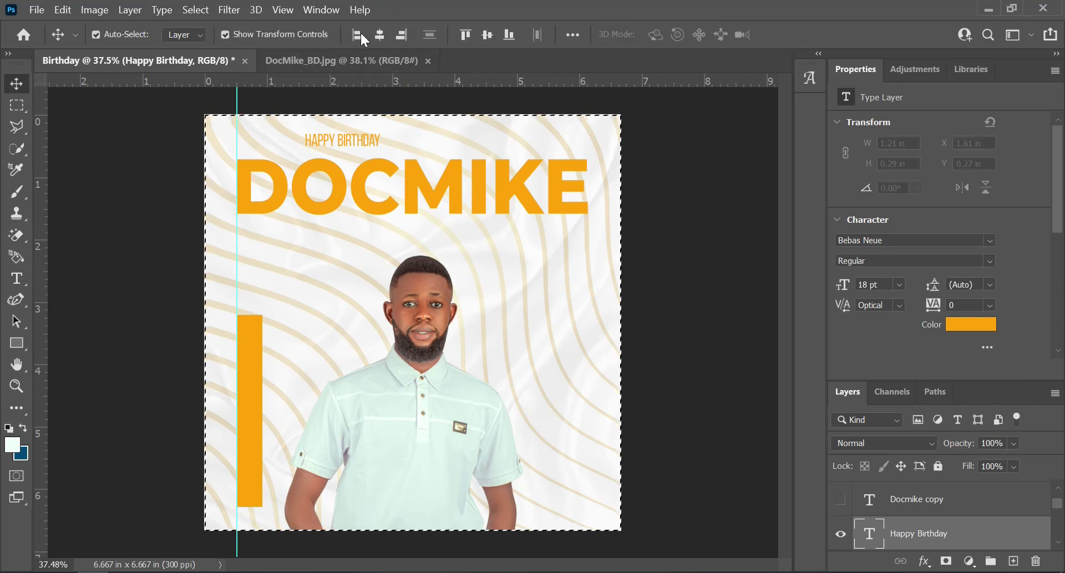
pyautogui.click(376, 36)
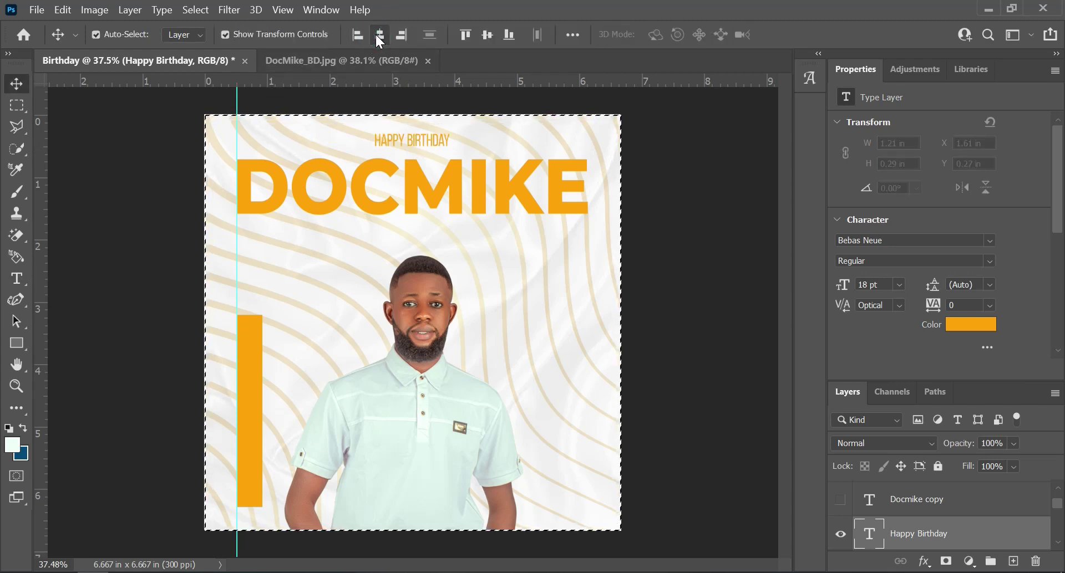
pyautogui.hotkey('ctrl', 'd')
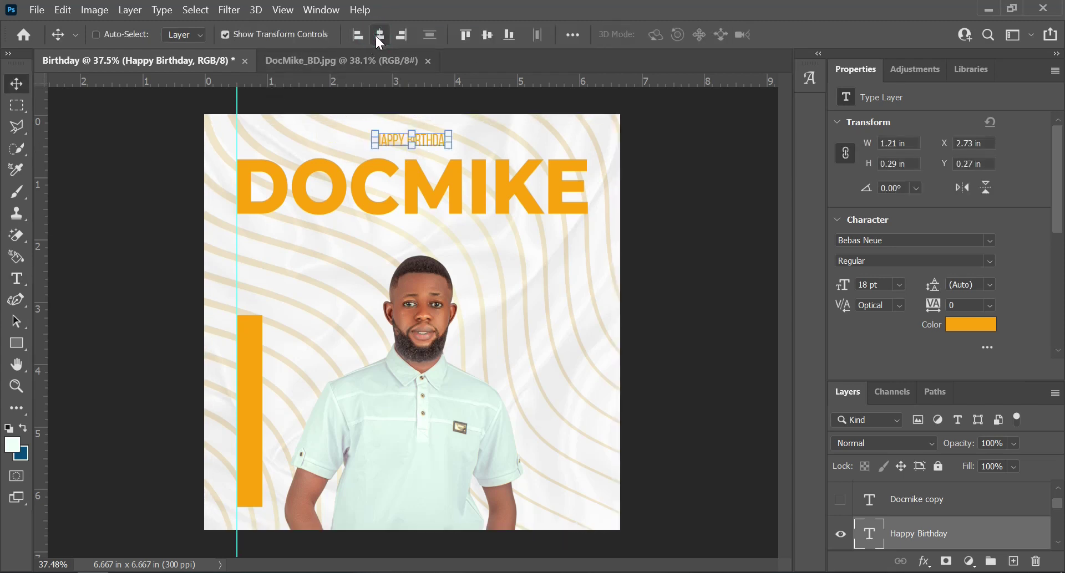
# Nudge the HAPPY BIRTHDAY text down to about Y 0.39 in, just above the name heading
pyautogui.press('Down')
pyautogui.press('Down')
pyautogui.press('Down')
pyautogui.press('Down')
pyautogui.press('Down')
pyautogui.press('Down')
pyautogui.press('Down')
pyautogui.press('Down')
pyautogui.press('Down')
pyautogui.press('Down')
pyautogui.press('Down')
pyautogui.press('Down')
pyautogui.press('Down')
pyautogui.press('Down')
pyautogui.press('Down')
pyautogui.press('Down')
pyautogui.press('Down')
pyautogui.press('Down')
pyautogui.press('Down')
pyautogui.press('Down')
pyautogui.press('Down')
pyautogui.press('Down')
pyautogui.press('Down')
pyautogui.press('Down')
pyautogui.press('Down')
pyautogui.press('Down')
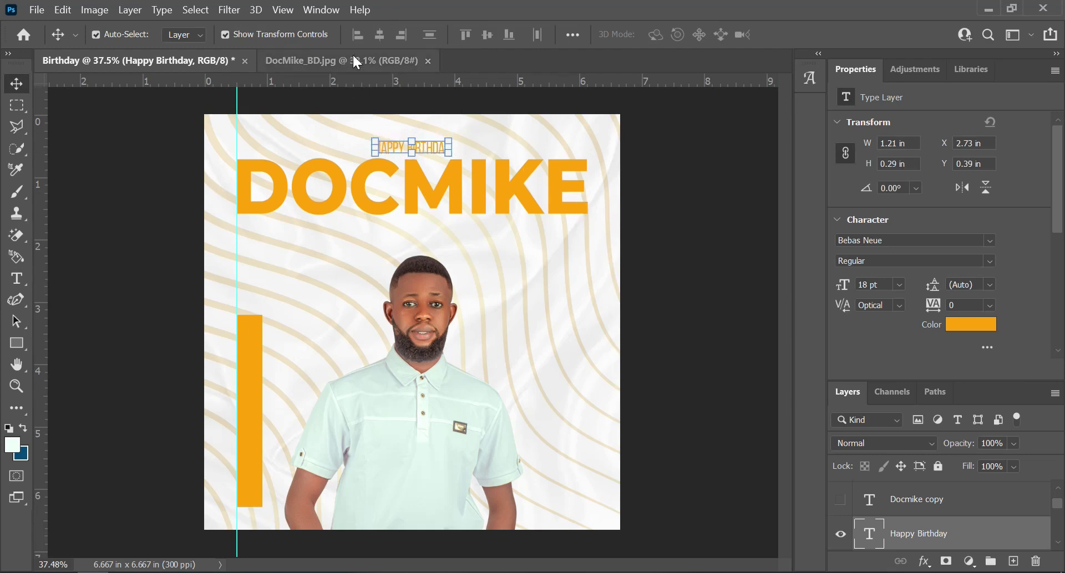
# Widen the tracking of the whole HAPPY BIRTHDAY text to 440
pyautogui.press('t')
pyautogui.click(394, 145)
pyautogui.hotkey('ctrl', 'a')
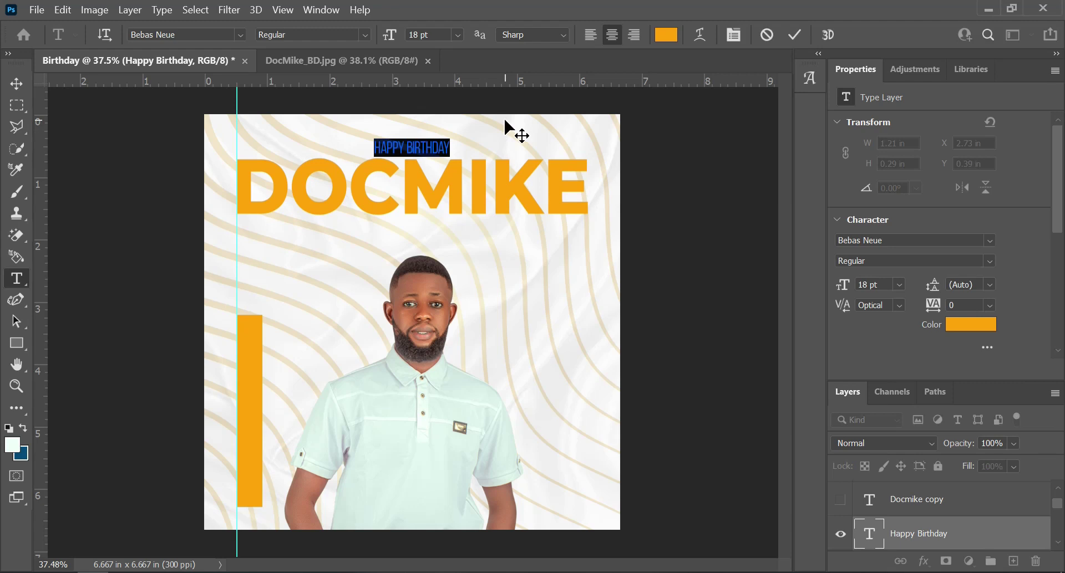
pyautogui.hotkey('alt', 'Right')
pyautogui.hotkey('alt', 'Right')
pyautogui.hotkey('alt', 'Right')
pyautogui.hotkey('alt', 'Right')
pyautogui.hotkey('alt', 'Right')
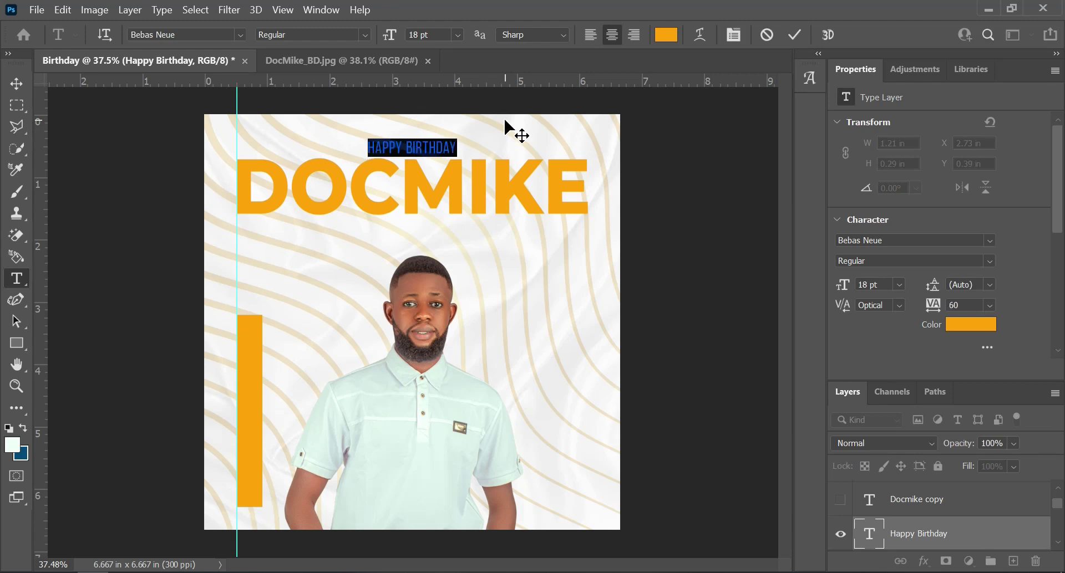
pyautogui.hotkey('alt', 'Right')
pyautogui.hotkey('alt', 'Right')
pyautogui.hotkey('alt', 'Right')
pyautogui.hotkey('alt', 'Right')
pyautogui.hotkey('alt', 'Right')
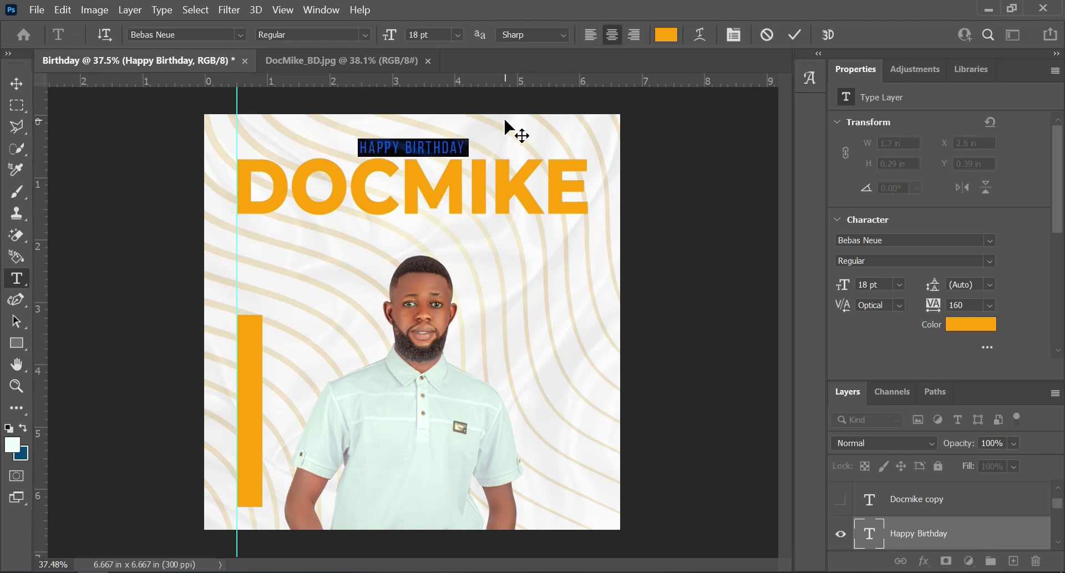
pyautogui.hotkey('alt', 'Right')
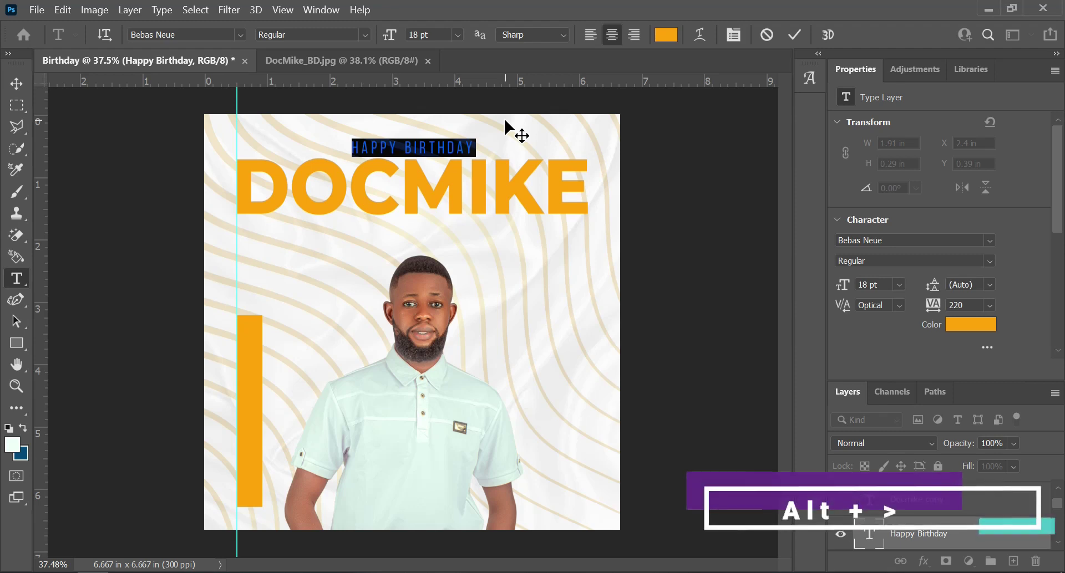
pyautogui.hotkey('alt', 'Right')
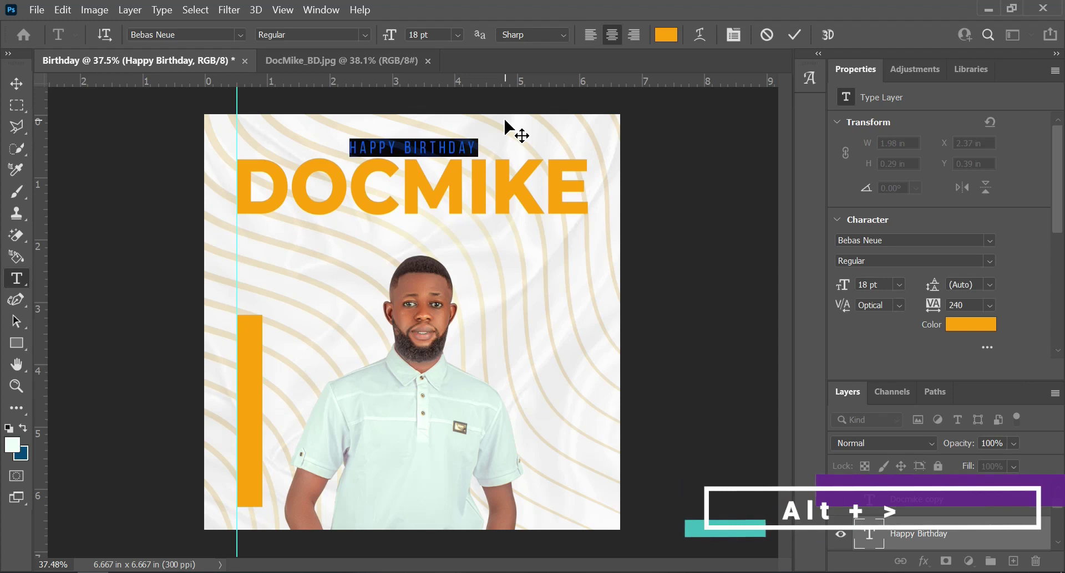
pyautogui.hotkey('ctrl', 't')
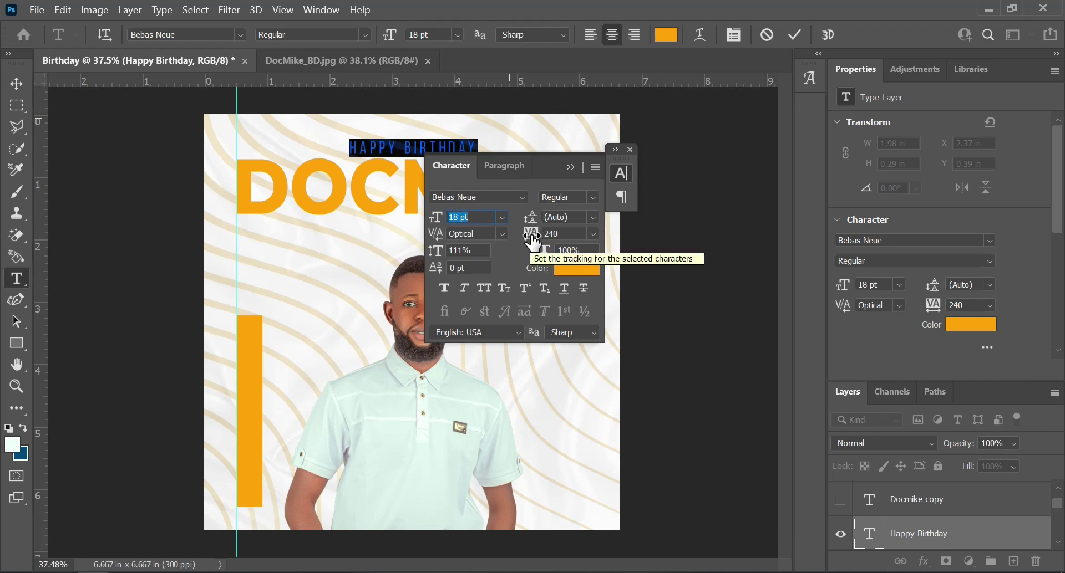
pyautogui.moveTo(533, 237)
pyautogui.mouseDown()
pyautogui.moveTo(571, 242)
pyautogui.moveTo(539, 245)
pyautogui.mouseUp()
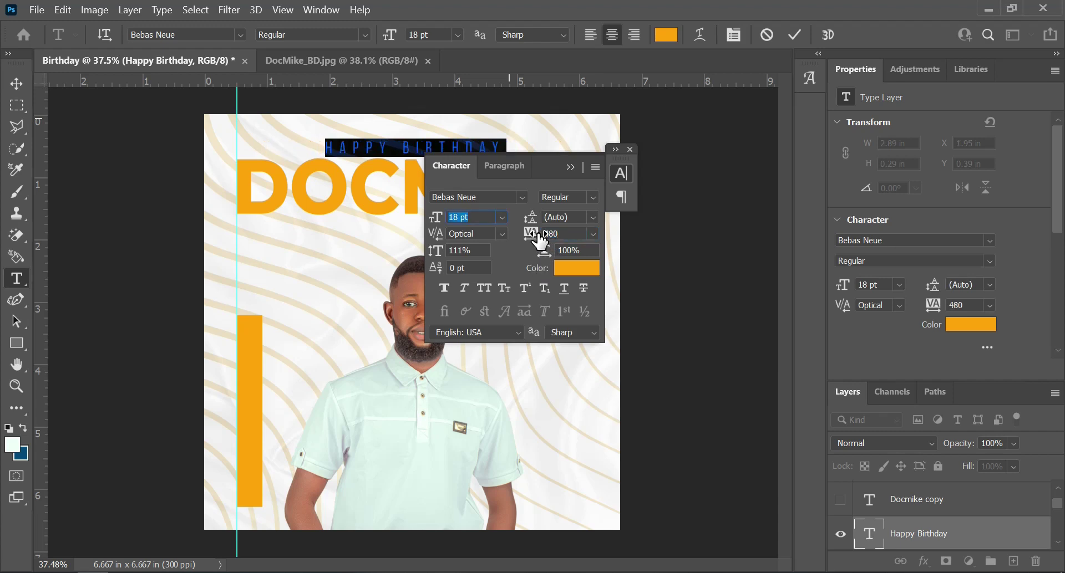
pyautogui.moveTo(540, 240); pyautogui.dragTo(536, 240)
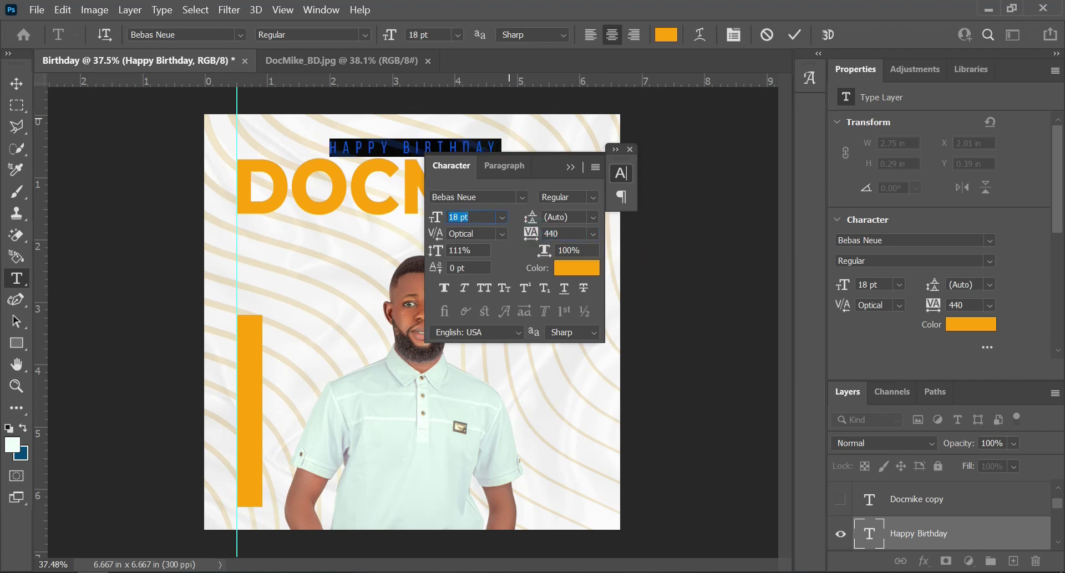
# Change the HAPPY BIRTHDAY text's font style to Book and commit the text edit
pyautogui.click(593, 195)
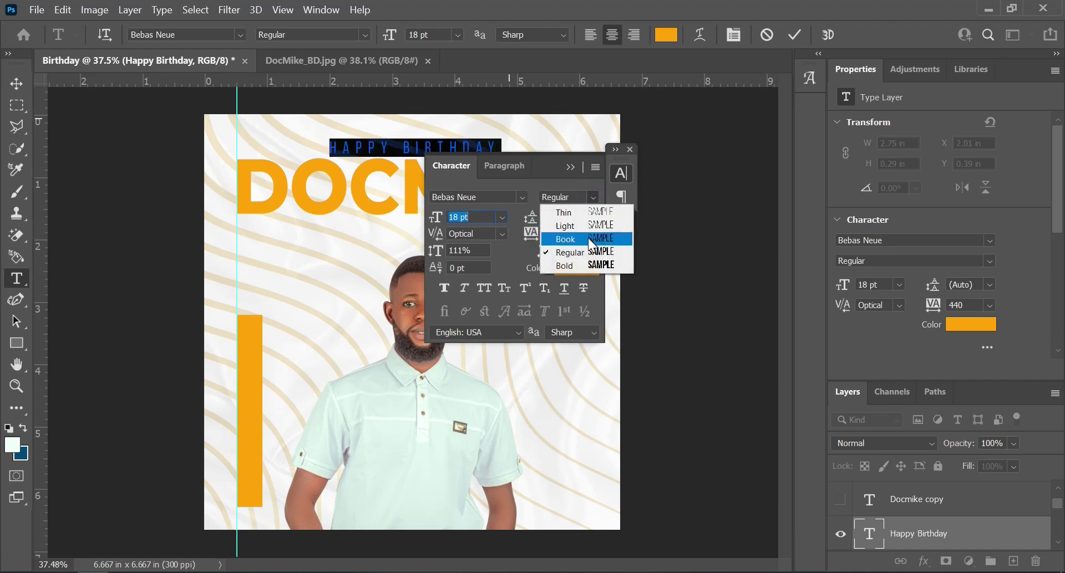
pyautogui.click(587, 238)
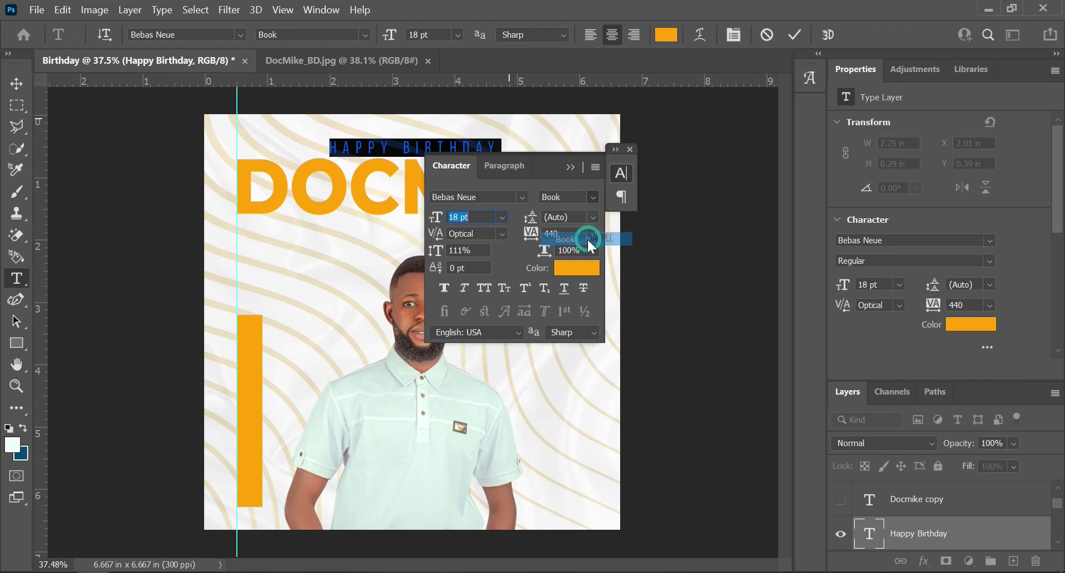
pyautogui.click(630, 150)
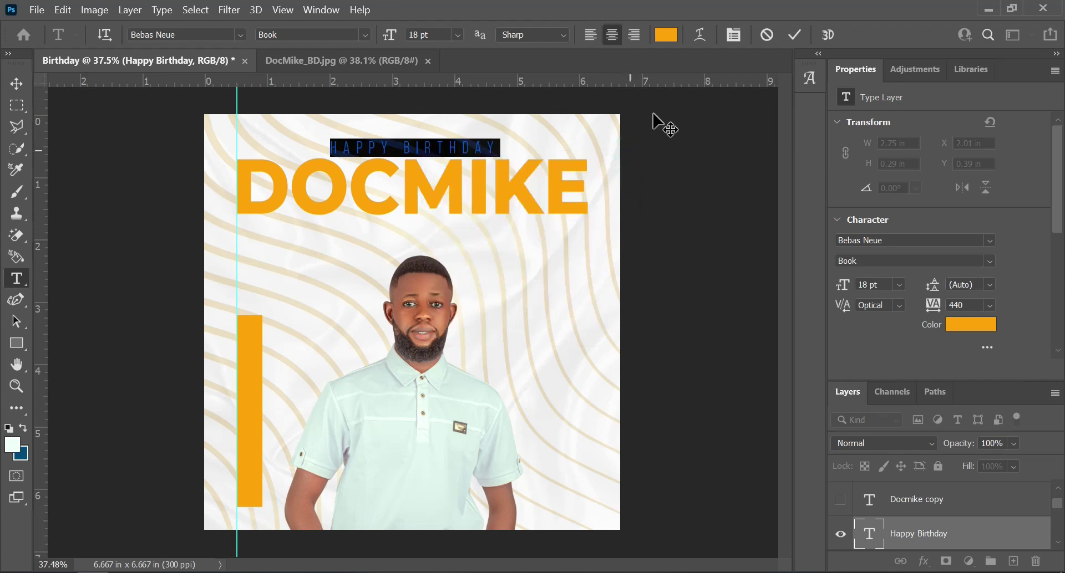
pyautogui.click(795, 34)
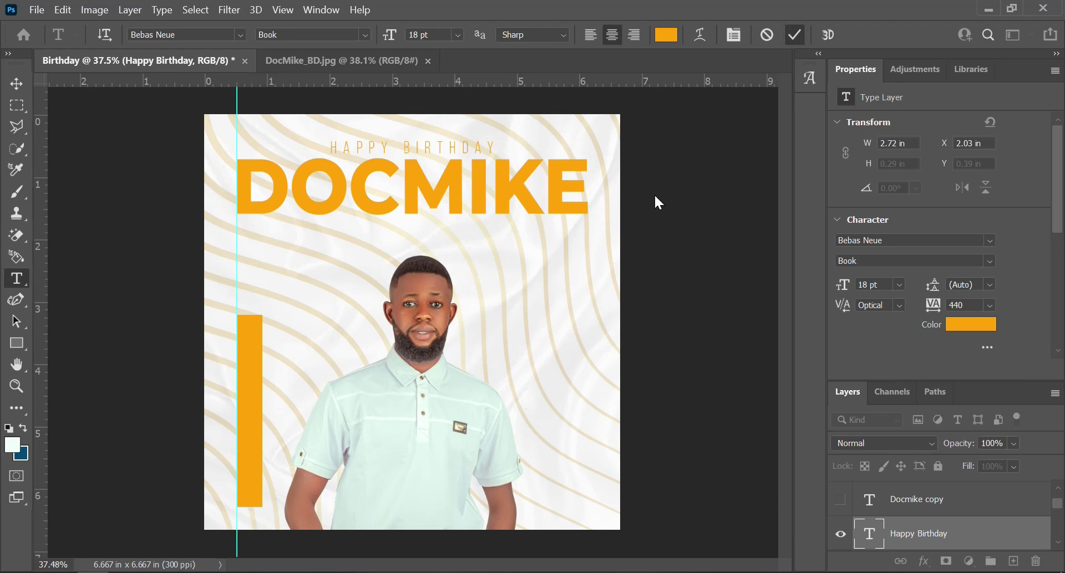
# Center the widely spaced HAPPY BIRTHDAY text horizontally on the canvas and deselect all layers
pyautogui.hotkey('ctrl', 'a')
pyautogui.press('v')
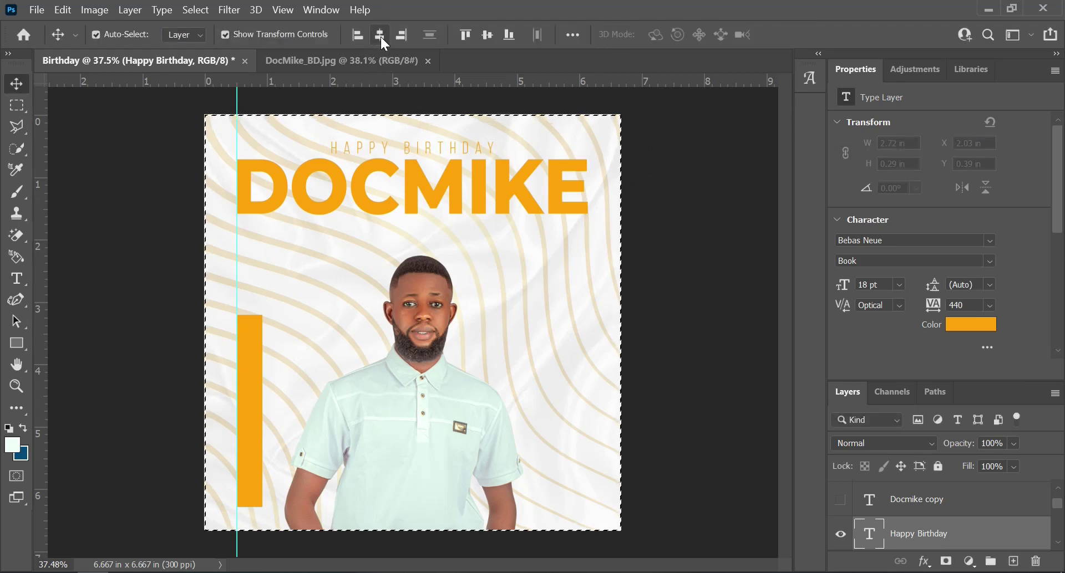
pyautogui.hotkey('ctrl', 'd')
pyautogui.keyDown('ctrl'); pyautogui.click(671, 291); pyautogui.keyUp('ctrl')
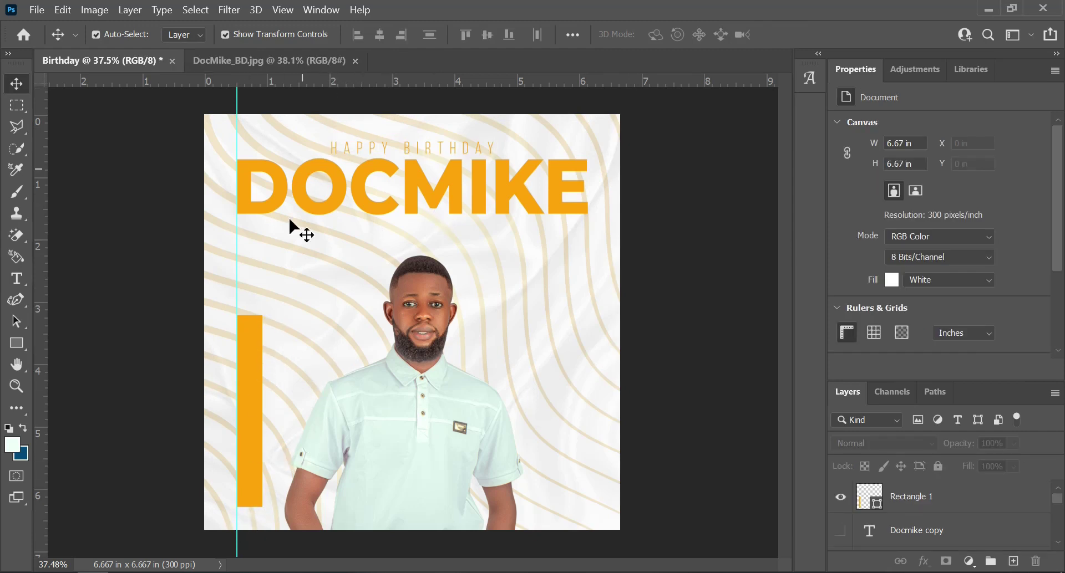
# Add a new text layer reading "AUGUST THIRTY FIRST" in the empty area above the orange bar and commit it
pyautogui.press('t')
pyautogui.click(273, 270)
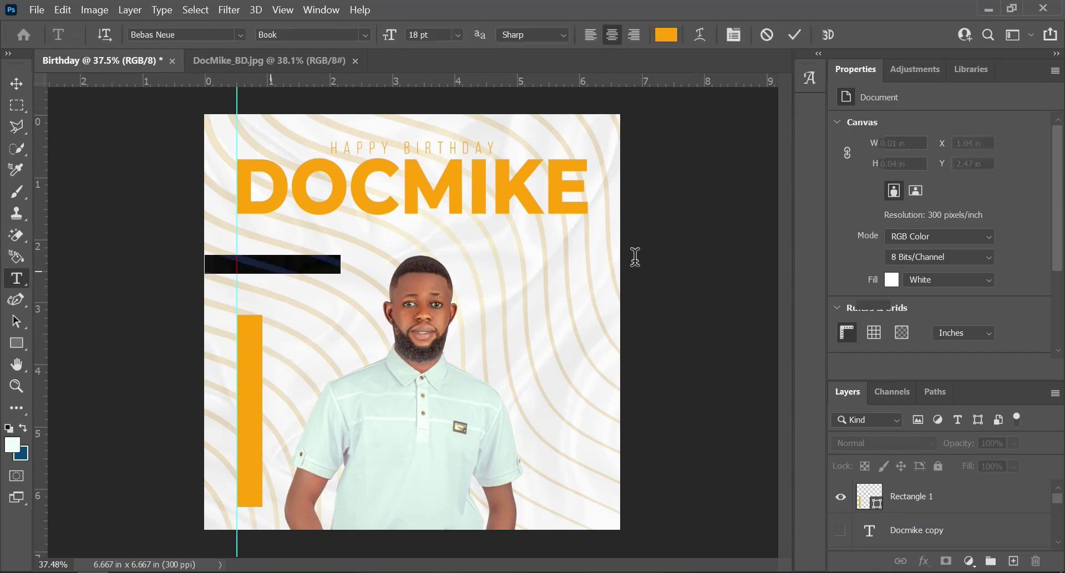
pyautogui.press('BackSpace')
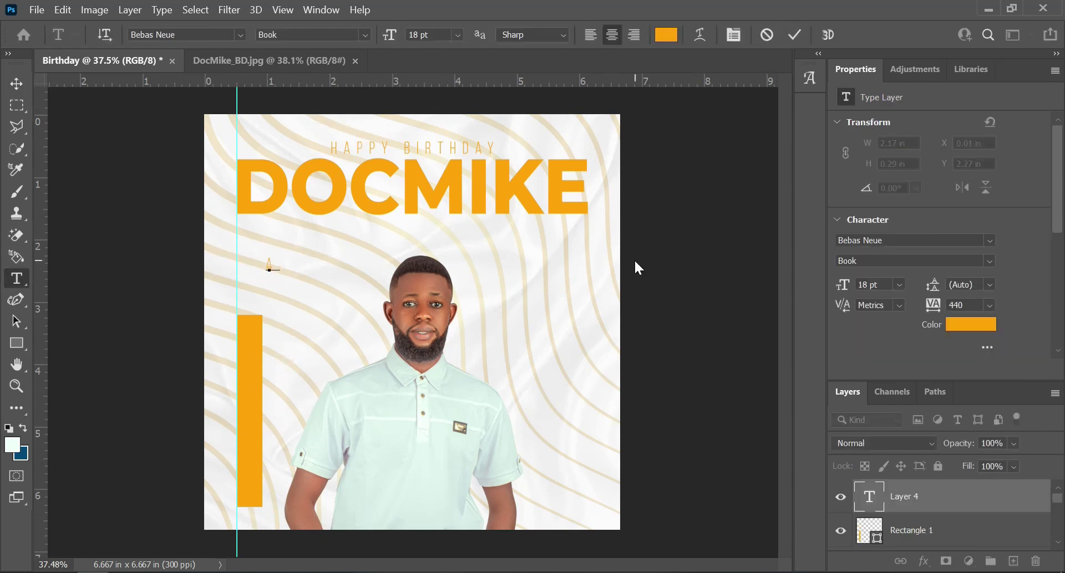
pyautogui.write('AUE')
pyautogui.write('UST')
pyautogui.write(' TH')
pyautogui.write('IR')
pyautogui.write('TY ')
pyautogui.write('FIRAT')
pyautogui.press('BackSpace')
pyautogui.press('BackSpace')
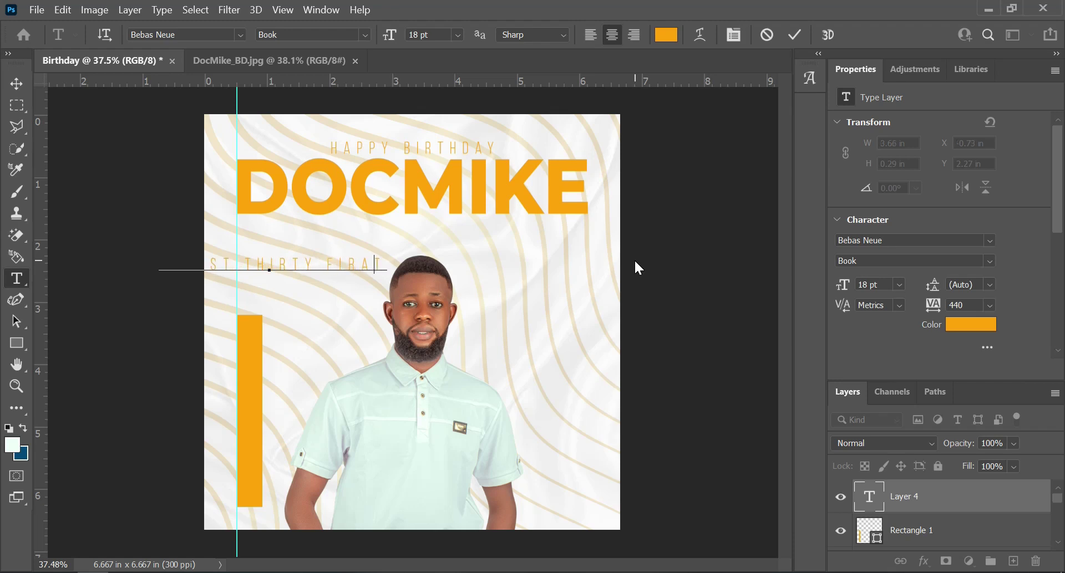
pyautogui.write('ST')
pyautogui.click(792, 35)
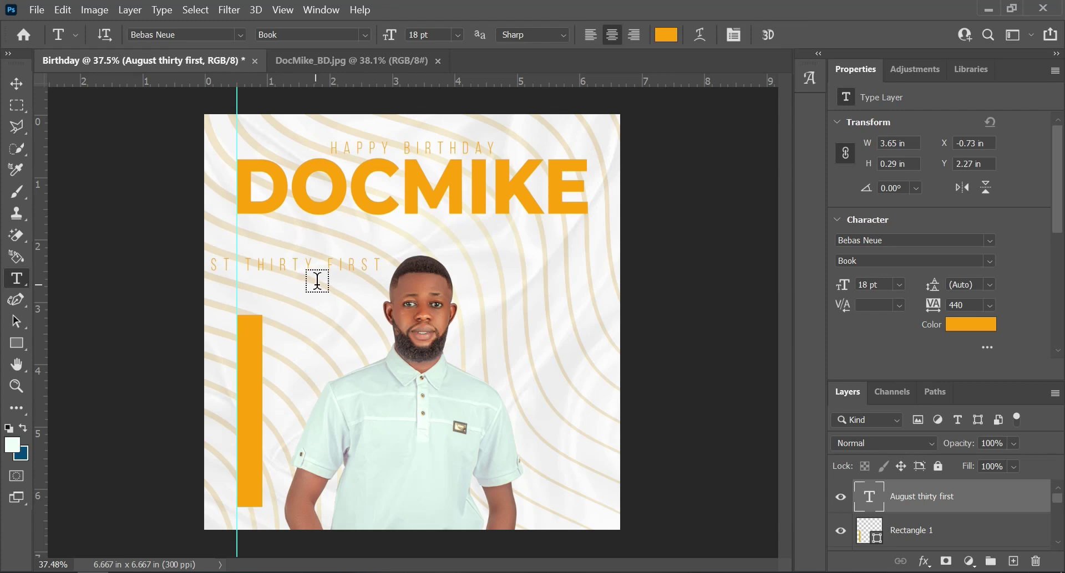
# Bring the date text fully onto the canvas near the orange bar's upper end and set its tracking to 0
pyautogui.press('v')
pyautogui.moveTo(300, 269); pyautogui.dragTo(368, 312)
pyautogui.doubleClick(350, 315)
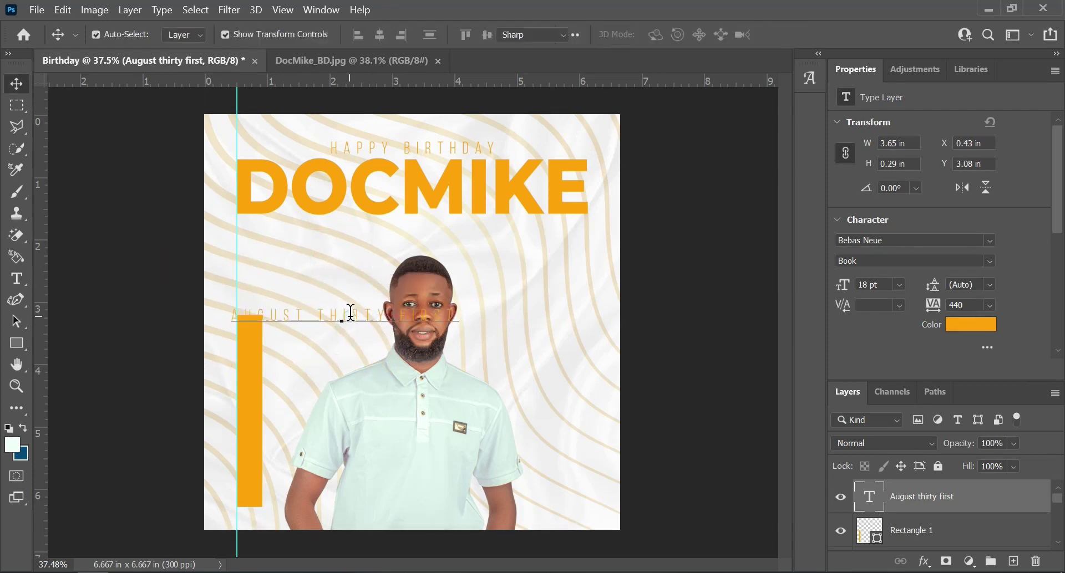
pyautogui.hotkey('ctrl', 'a')
pyautogui.hotkey('ctrl', 't')
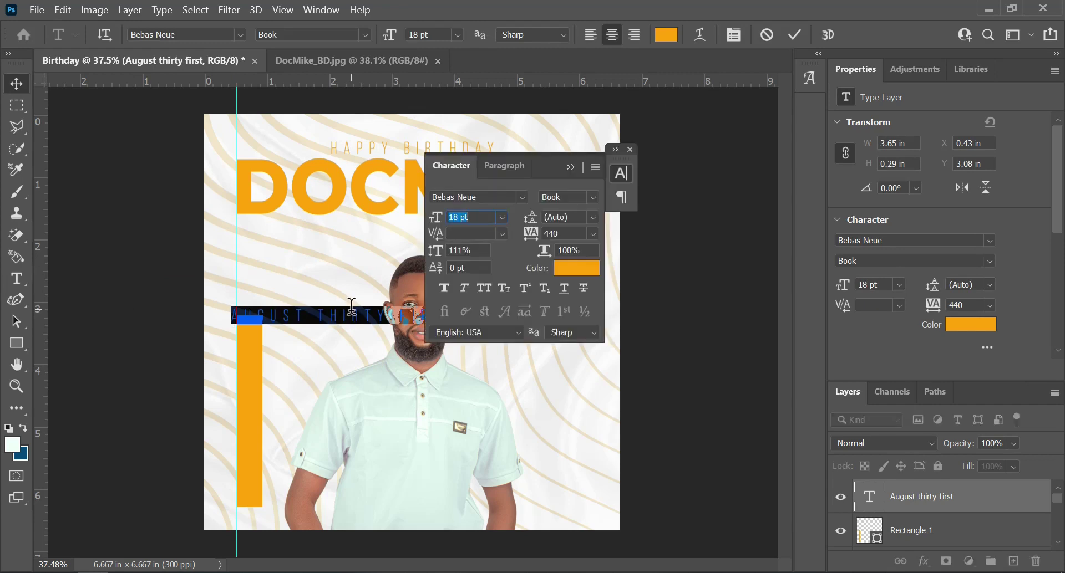
pyautogui.click(593, 233)
pyautogui.click(595, 335)
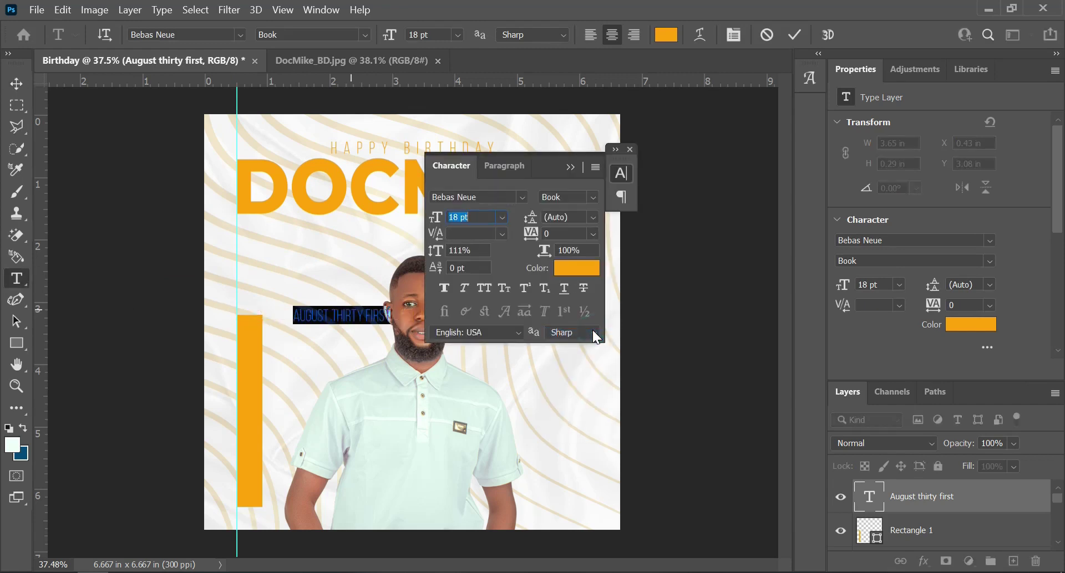
pyautogui.click(629, 149)
# Move the date text across the orange bar to about X 0.52 in, Y 4.78 in, and recolor it white
pyautogui.click(17, 83)
pyautogui.moveTo(319, 322); pyautogui.dragTo(280, 428)
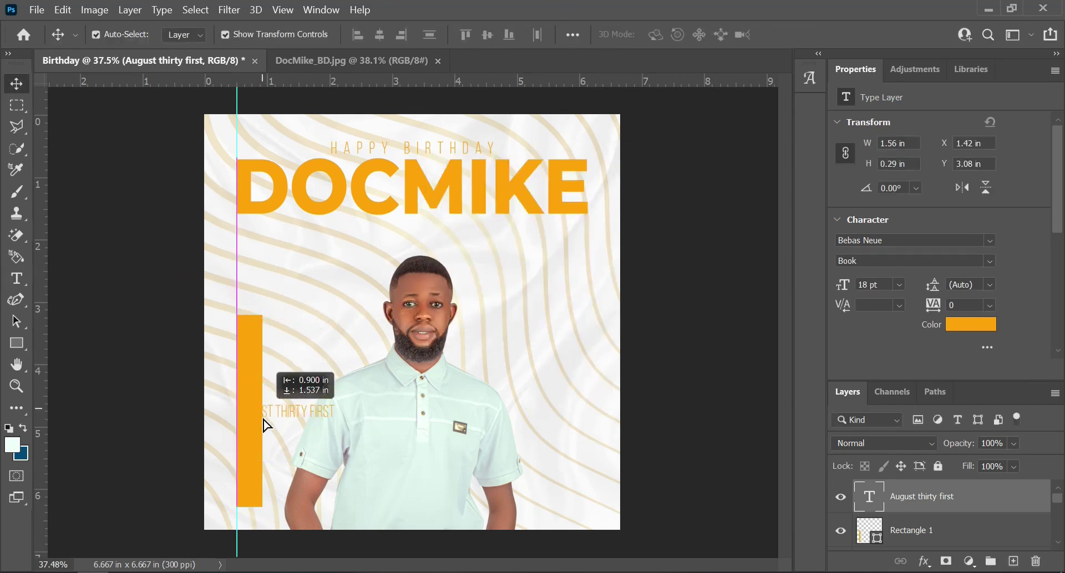
pyautogui.doubleClick(287, 429)
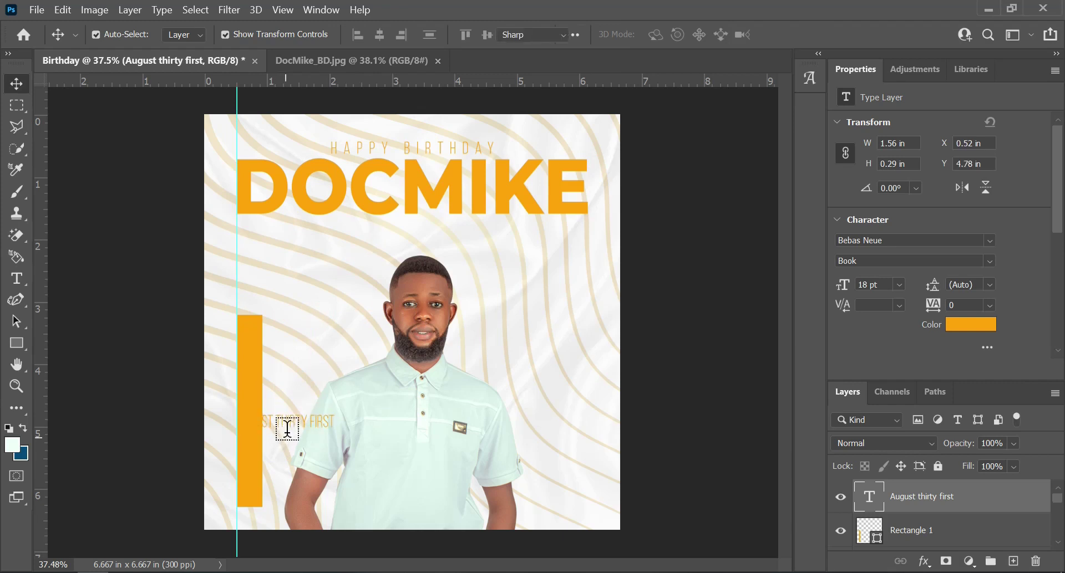
pyautogui.click(289, 421)
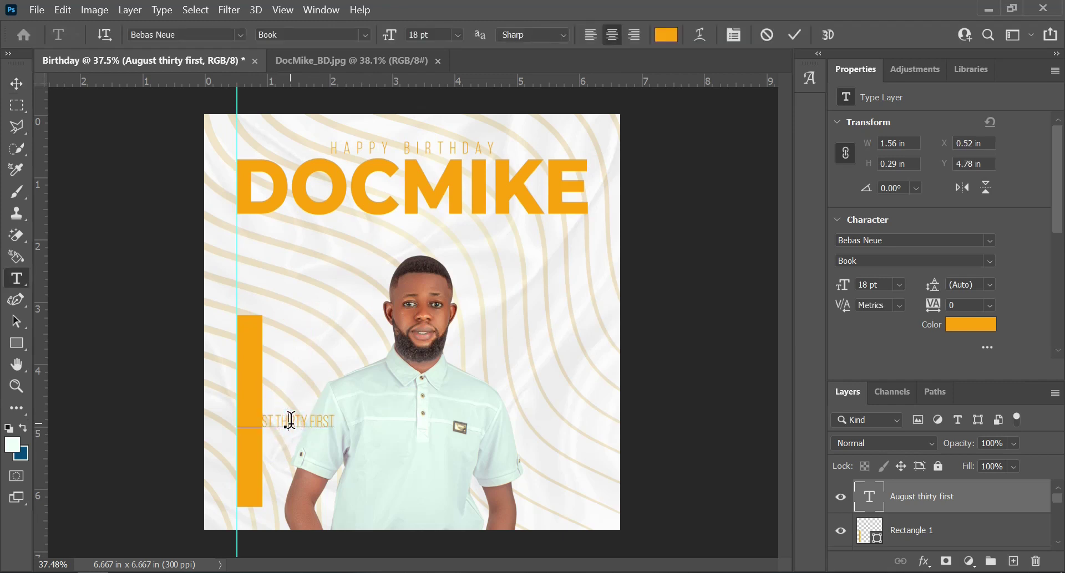
pyautogui.hotkey('ctrl', 'a')
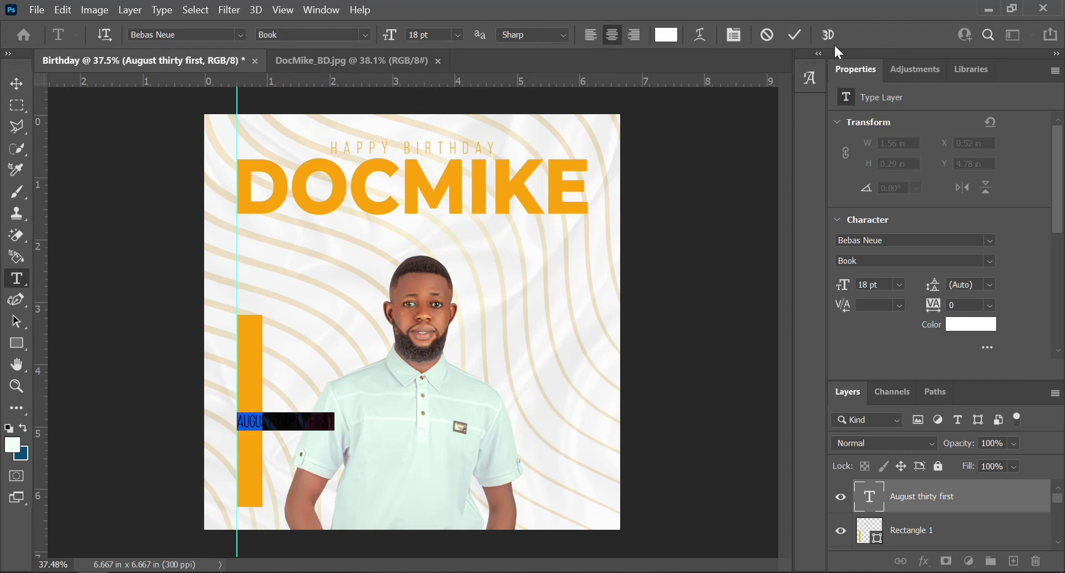
pyautogui.click(797, 35)
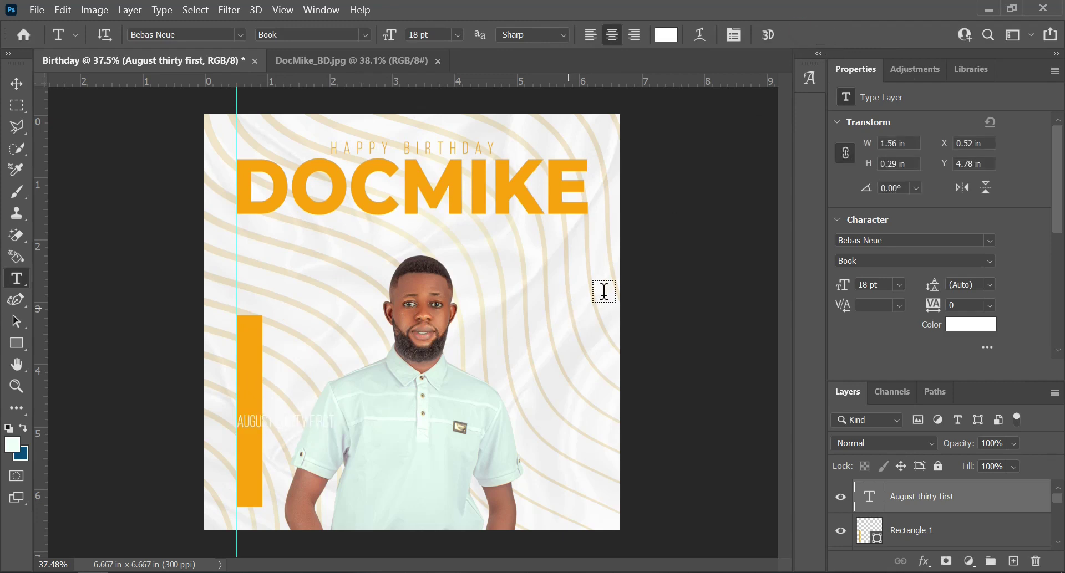
# Rotate the white date text to -90° so it reads upward, and commit the transform
pyautogui.hotkey('ctrl', 't')
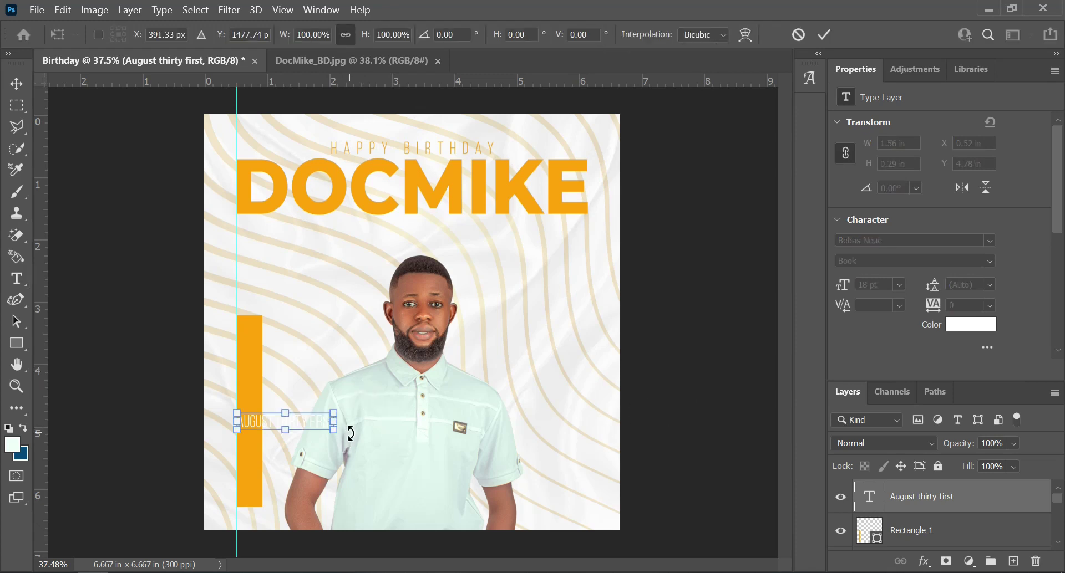
pyautogui.moveTo(351, 433); pyautogui.dragTo(302, 354)
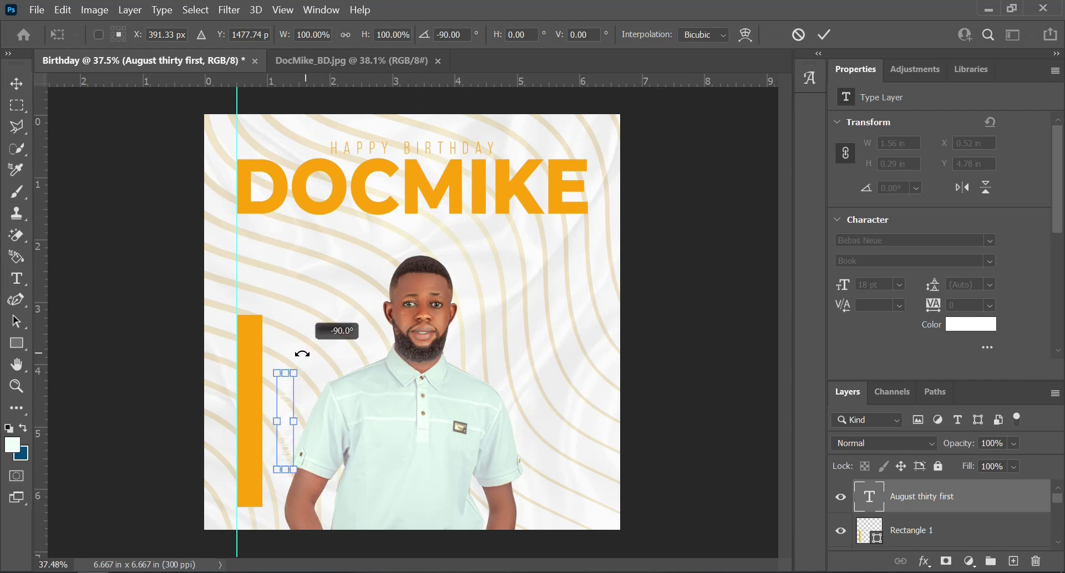
pyautogui.moveTo(302, 354); pyautogui.dragTo(301, 354)
pyautogui.moveTo(302, 353); pyautogui.dragTo(301, 353)
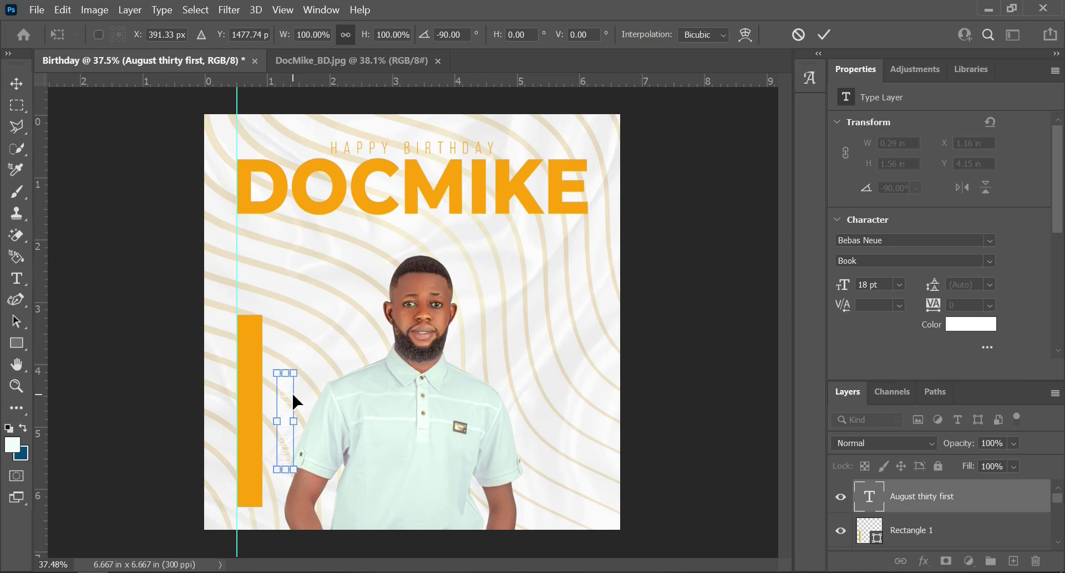
pyautogui.click(825, 34)
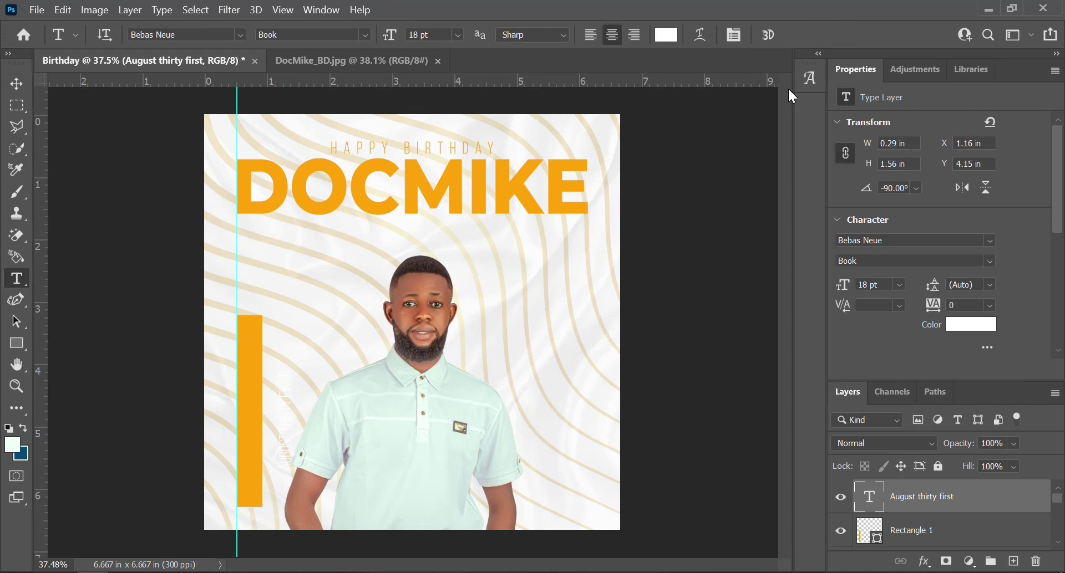
# Nudge the vertical date text onto the orange bar, to about X 0.63 in
pyautogui.press('v')
pyautogui.hotkey('shift', 'Left')
pyautogui.hotkey('shift', 'Left')
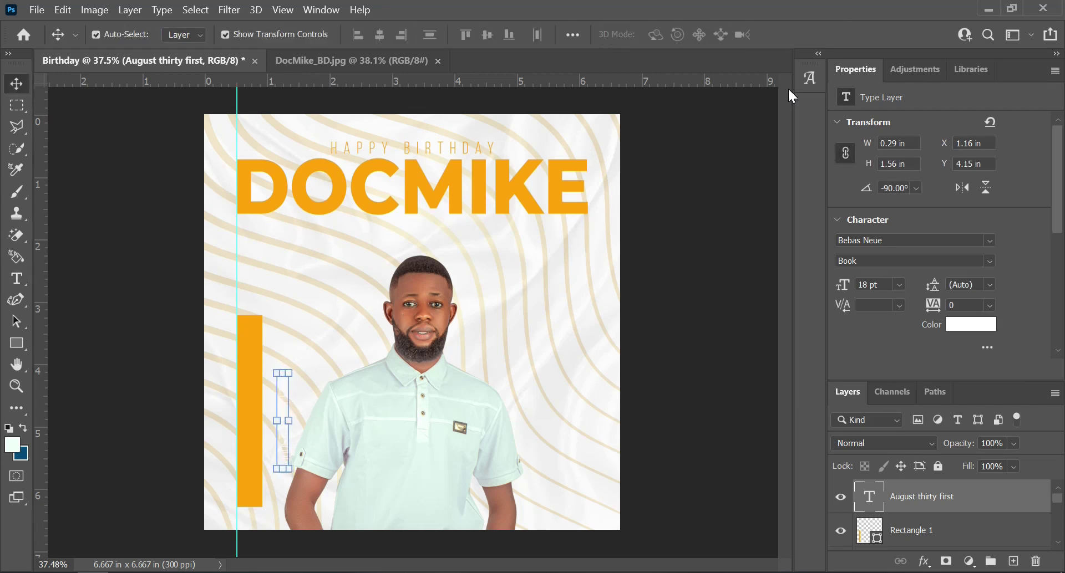
pyautogui.hotkey('shift', 'Left')
pyautogui.hotkey('shift', 'Left')
pyautogui.hotkey('shift', 'Left')
pyautogui.hotkey('shift', 'Left')
pyautogui.hotkey('shift', 'Left')
pyautogui.hotkey('shift', 'Left')
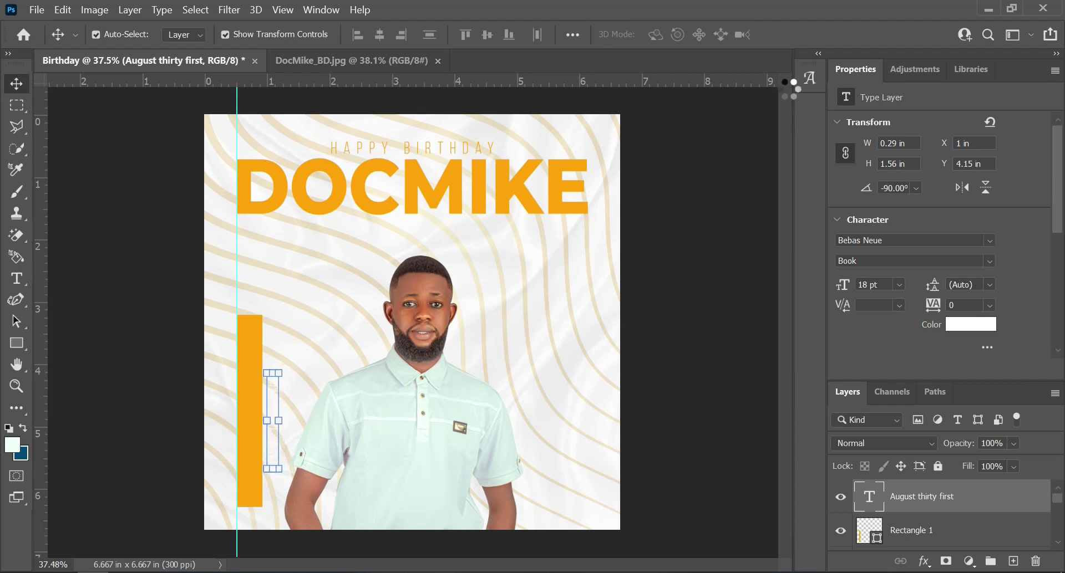
pyautogui.hotkey('shift', 'Left')
pyautogui.hotkey('shift', 'Left')
pyautogui.hotkey('shift', 'Left')
pyautogui.hotkey('shift', 'Left')
pyautogui.hotkey('shift', 'Left')
pyautogui.hotkey('shift', 'Left')
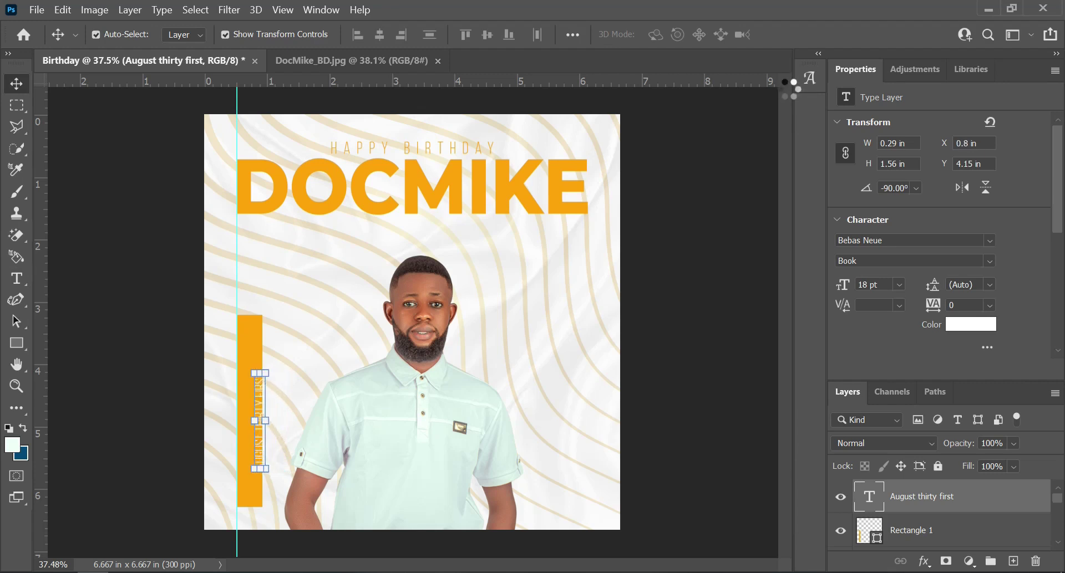
pyautogui.hotkey('shift', 'Left')
pyautogui.hotkey('shift', 'Left')
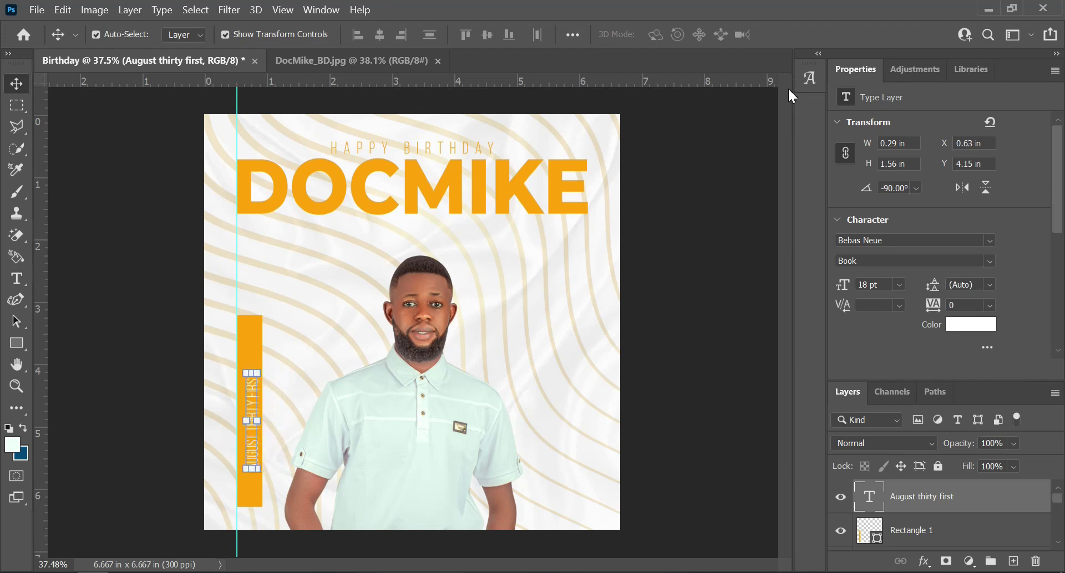
# Widen the tracking of the whole vertical date text to 240 and commit the text edit
pyautogui.press('t')
pyautogui.click(250, 415)
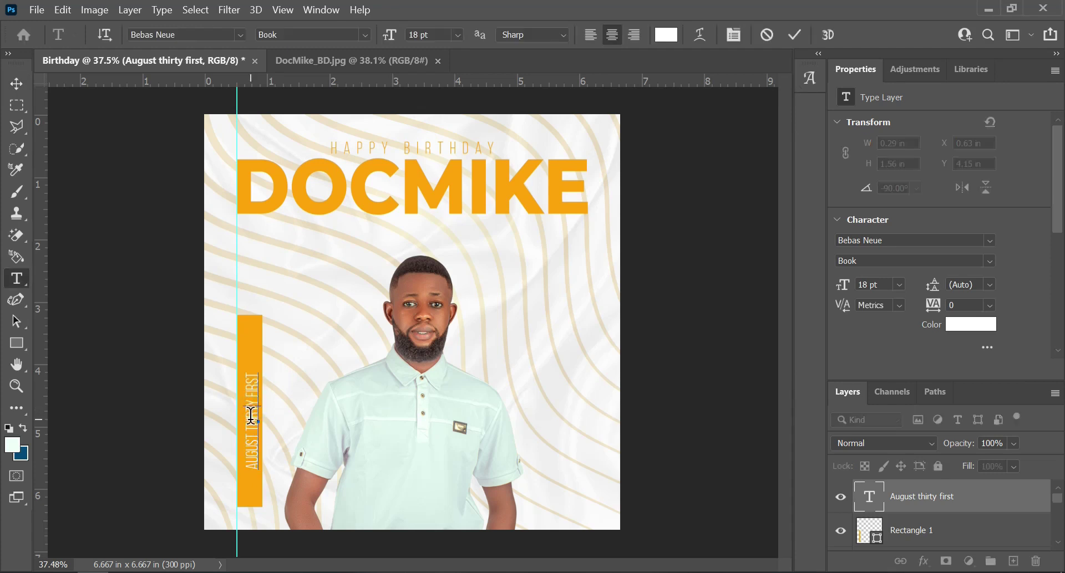
pyautogui.hotkey('ctrl', 'a')
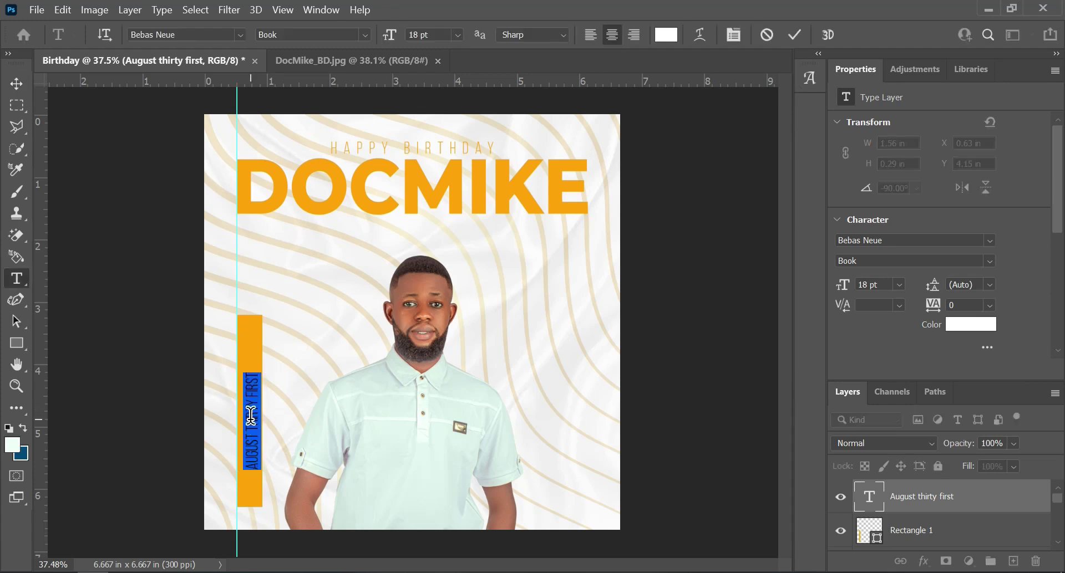
pyautogui.hotkey('alt', 'Right')
pyautogui.hotkey('alt', 'Right')
pyautogui.hotkey('alt', 'Right')
pyautogui.hotkey('alt', 'Right')
pyautogui.hotkey('alt', 'Right')
pyautogui.hotkey('alt', 'Right')
pyautogui.hotkey('alt', 'Right')
pyautogui.hotkey('alt', 'Right')
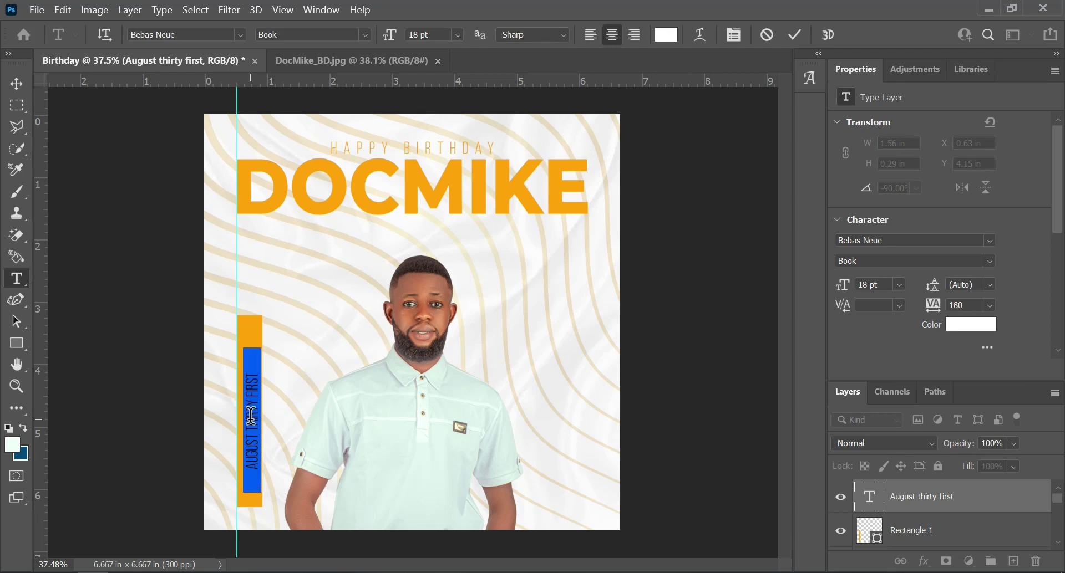
pyautogui.hotkey('alt', 'Right')
pyautogui.hotkey('alt', 'Right')
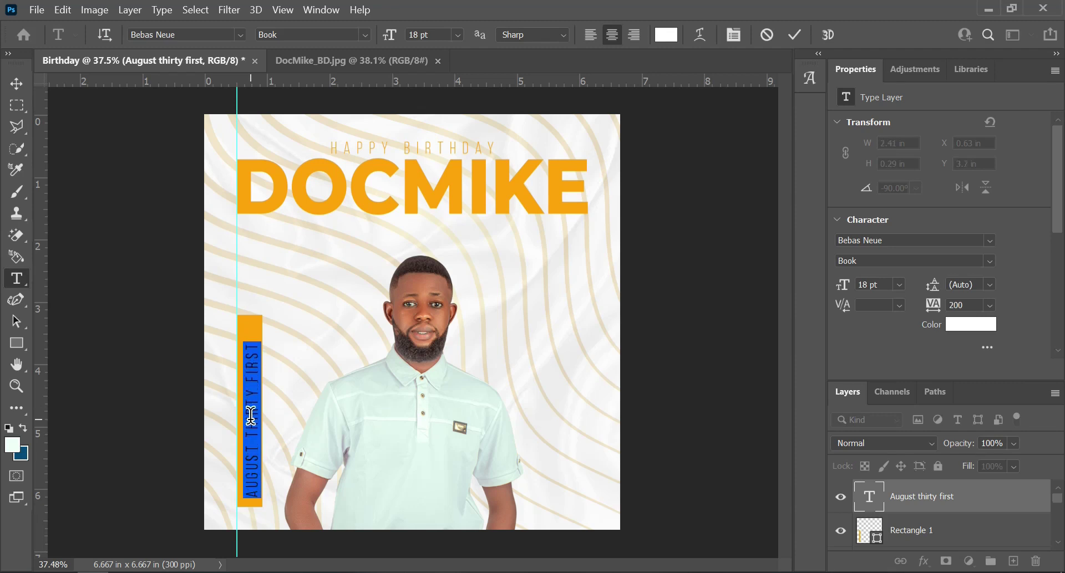
pyautogui.hotkey('alt', 'Right')
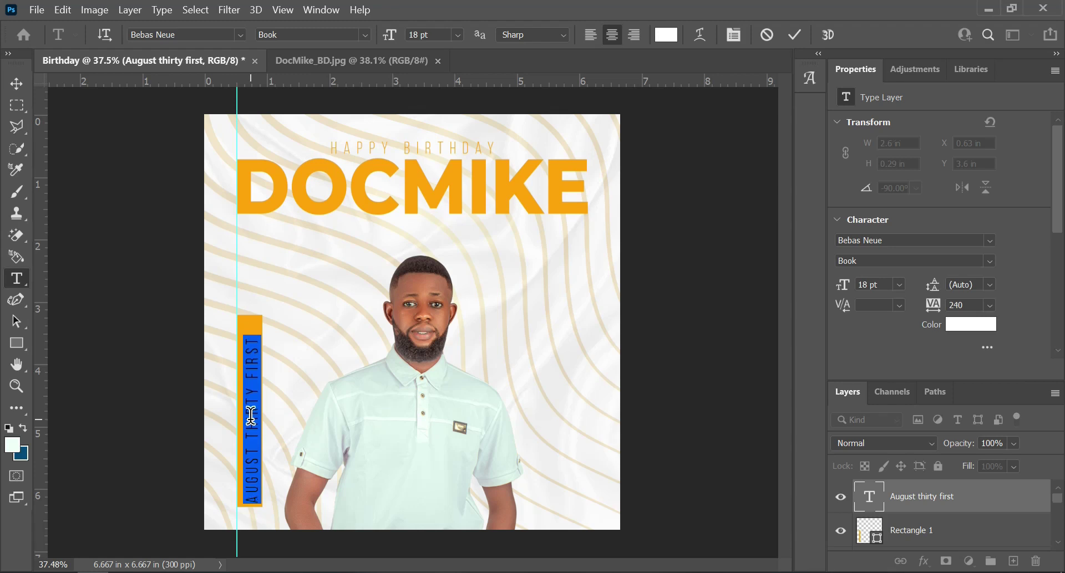
pyautogui.click(796, 33)
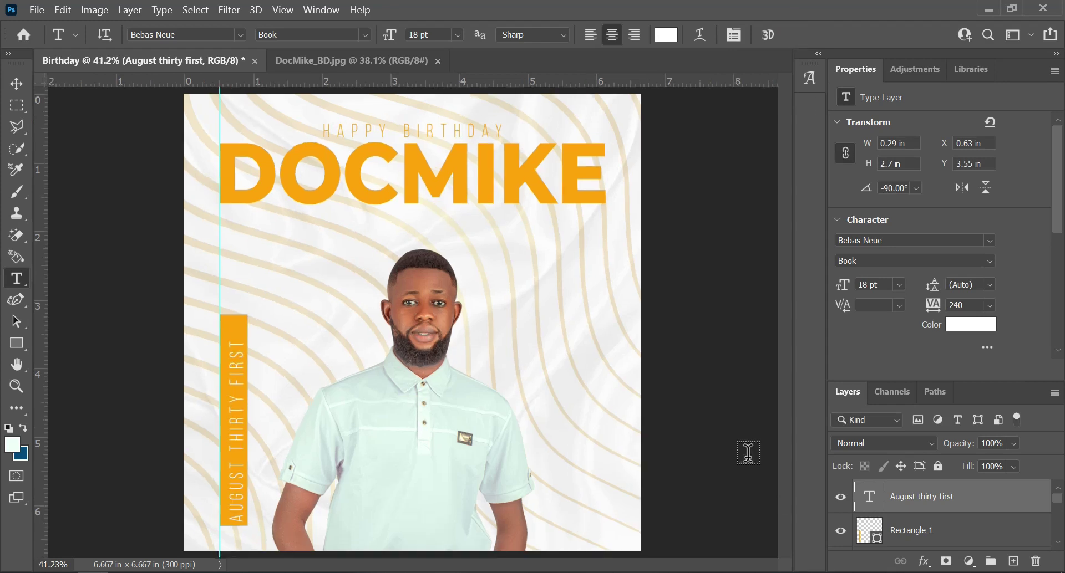
# Center the date text horizontally and vertically within the orange bar using the bar's outline as a selection, then clear the selection
pyautogui.scroll(-2, 433, 368)
pyautogui.press('v')
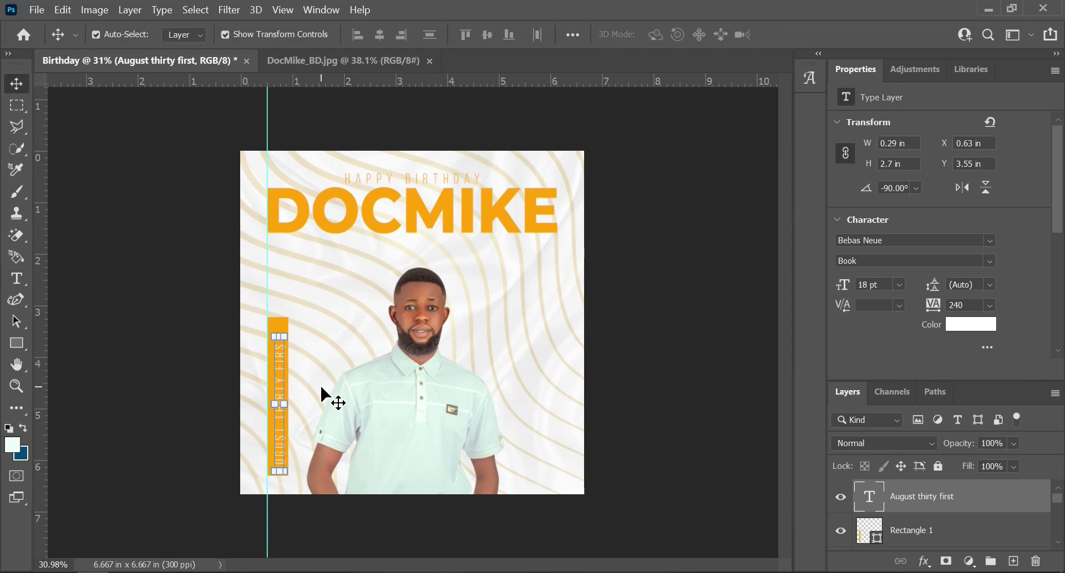
pyautogui.click(865, 536)
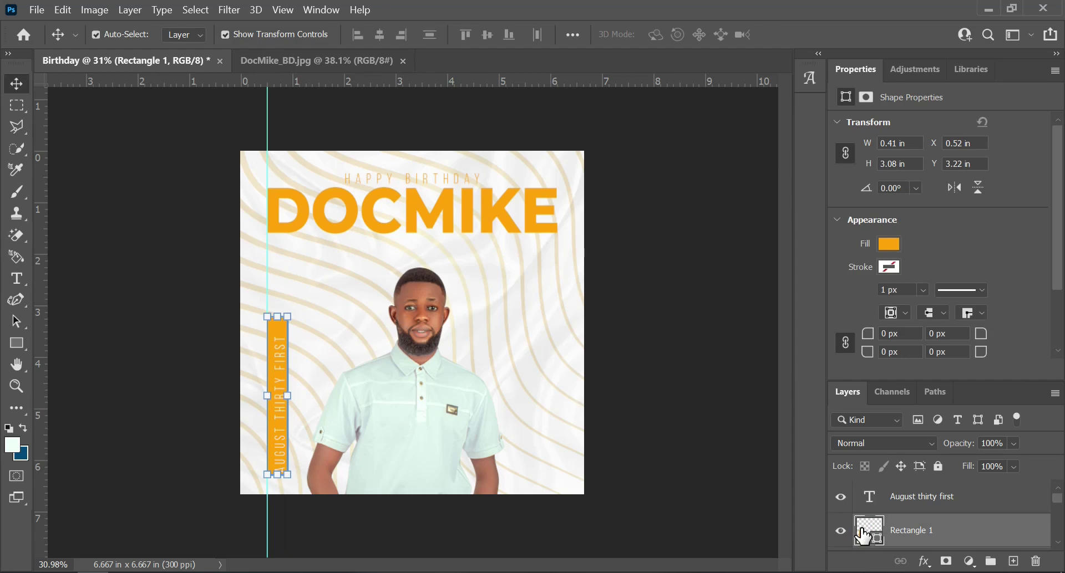
pyautogui.moveTo(862, 537); pyautogui.dragTo(863, 537)
pyautogui.press('ctrl')
pyautogui.keyDown('ctrl'); pyautogui.click(867, 533); pyautogui.keyUp('ctrl')
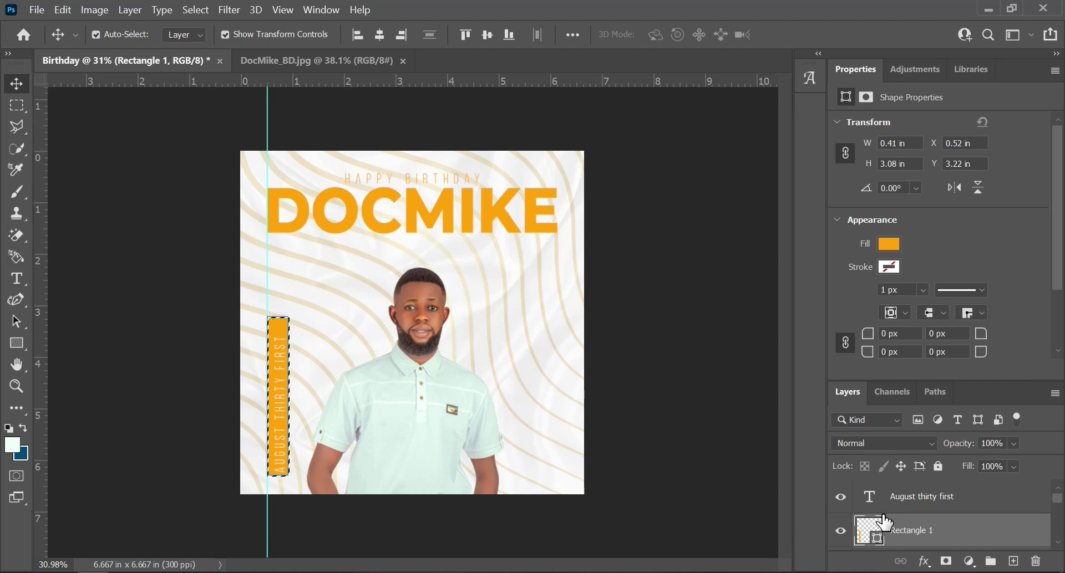
pyautogui.click(904, 501)
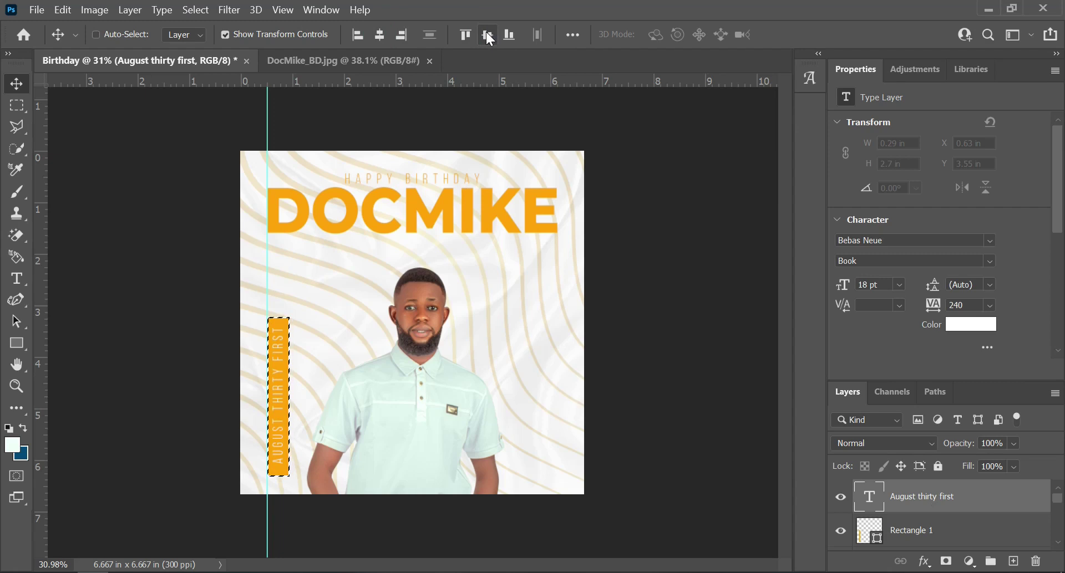
pyautogui.hotkey('ctrl', 'd')
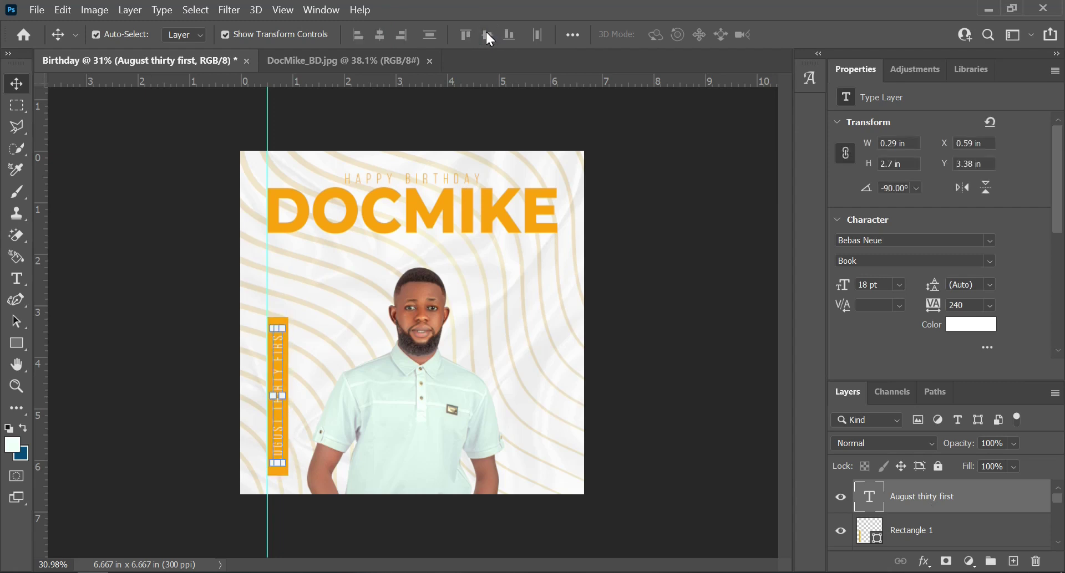
# Select the date text and the orange bar together and nudge them up, bringing the bar to about Y 3.12 in
pyautogui.keyDown('shift'); pyautogui.click(954, 537); pyautogui.keyUp('shift')
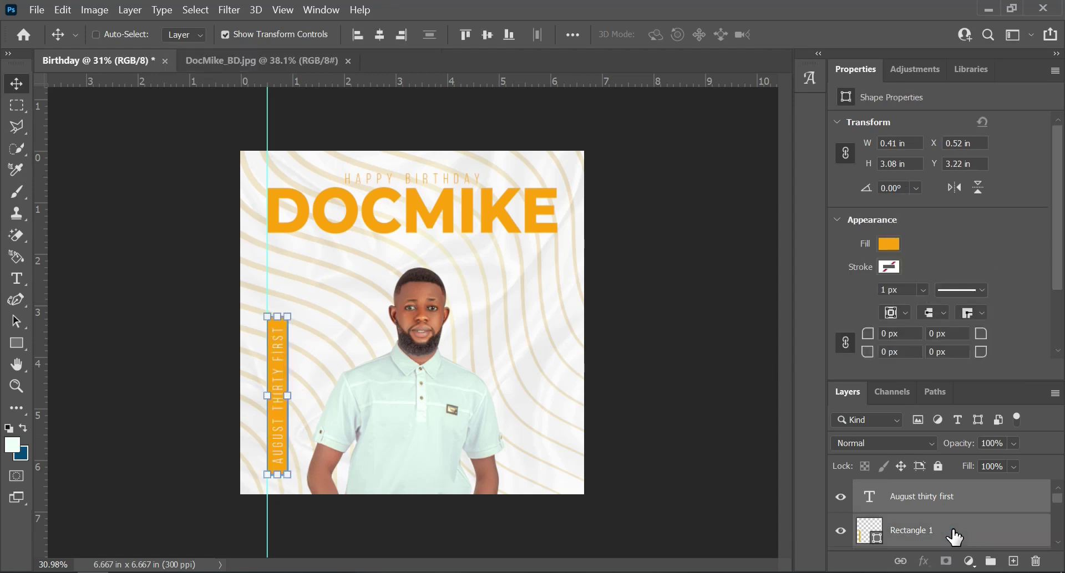
pyautogui.scroll(2, 954, 528)
pyautogui.scroll(-2, 956, 528)
pyautogui.click(968, 497)
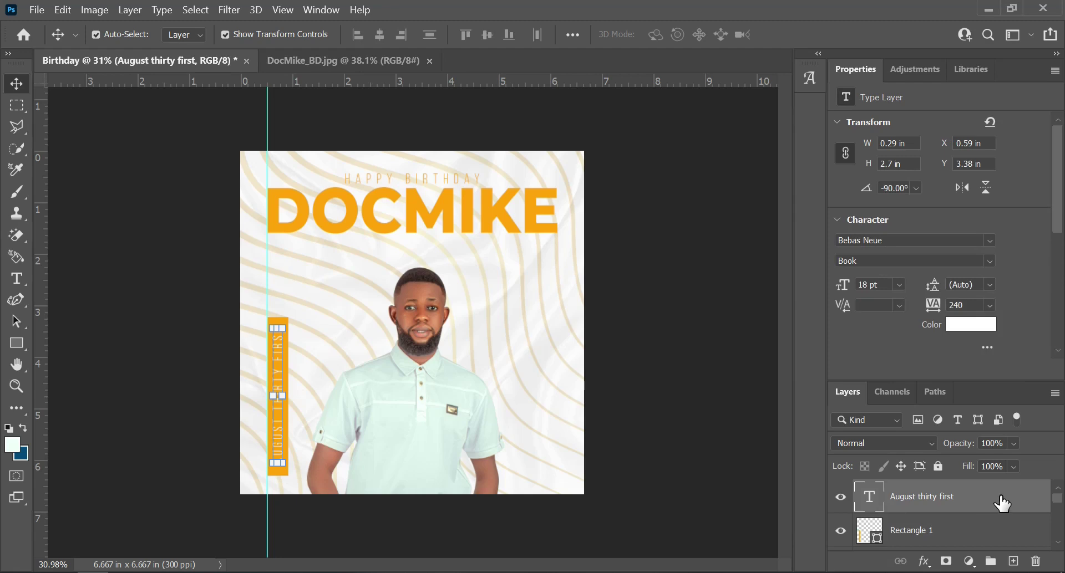
pyautogui.press('ctrl')
pyautogui.keyDown('ctrl'); pyautogui.click(974, 535); pyautogui.keyUp('ctrl')
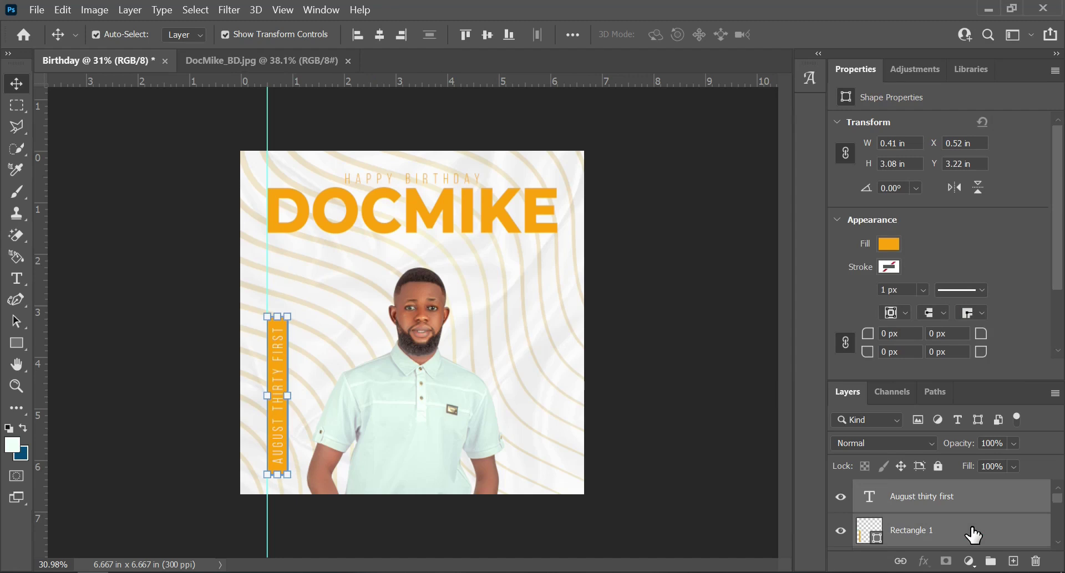
pyautogui.hotkey('shift', 'Up')
pyautogui.hotkey('shift', 'Up')
pyautogui.hotkey('shift', 'Up')
pyautogui.hotkey('shift', 'Up')
pyautogui.hotkey('shift', 'Up')
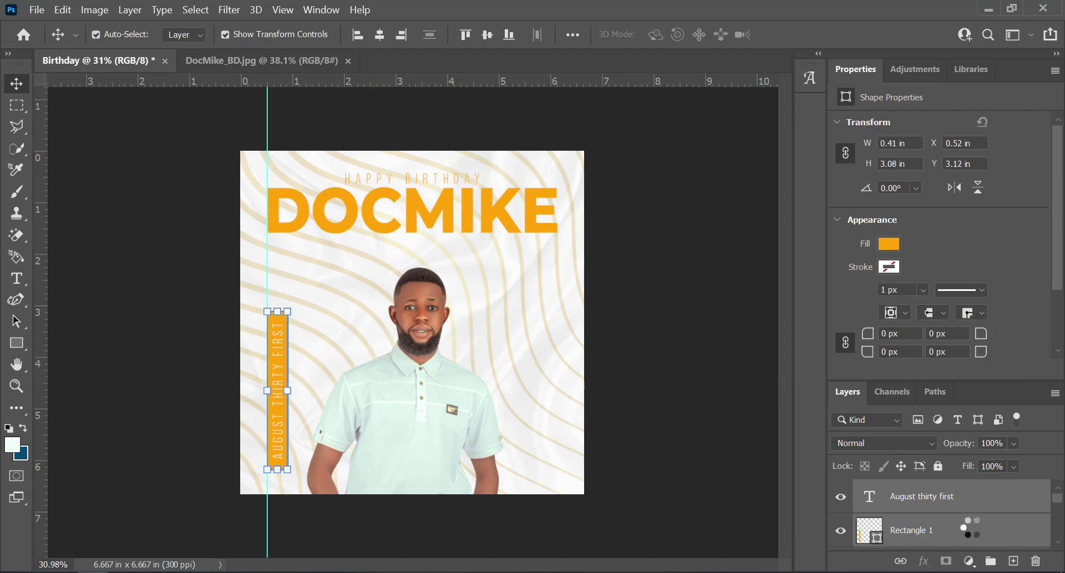
# Nudge the selected date text and orange bar up until the bar sits at about Y 2.62 in, and deselect them
pyautogui.hotkey('shift', 'Up')
pyautogui.hotkey('shift', 'Up')
pyautogui.hotkey('shift', 'Up')
pyautogui.hotkey('shift', 'Up')
pyautogui.hotkey('shift', 'Up')
pyautogui.hotkey('shift', 'Up')
pyautogui.hotkey('shift', 'Up')
pyautogui.hotkey('shift', 'Up')
pyautogui.hotkey('shift', 'Up')
pyautogui.hotkey('shift', 'Up')
pyautogui.hotkey('shift', 'Up')
pyautogui.hotkey('shift', 'Up')
pyautogui.hotkey('shift', 'Up')
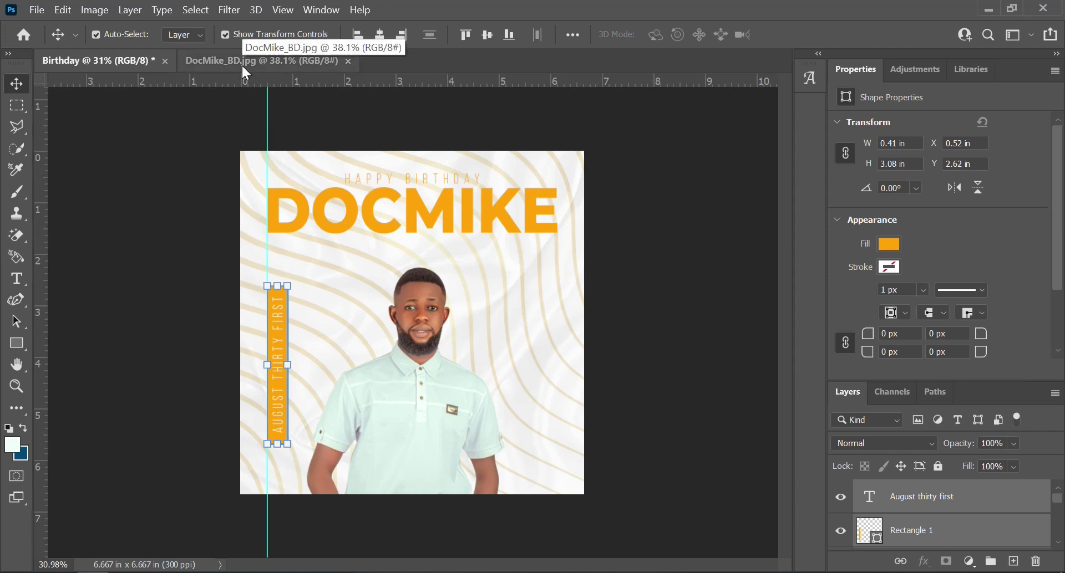
pyautogui.click(721, 326)
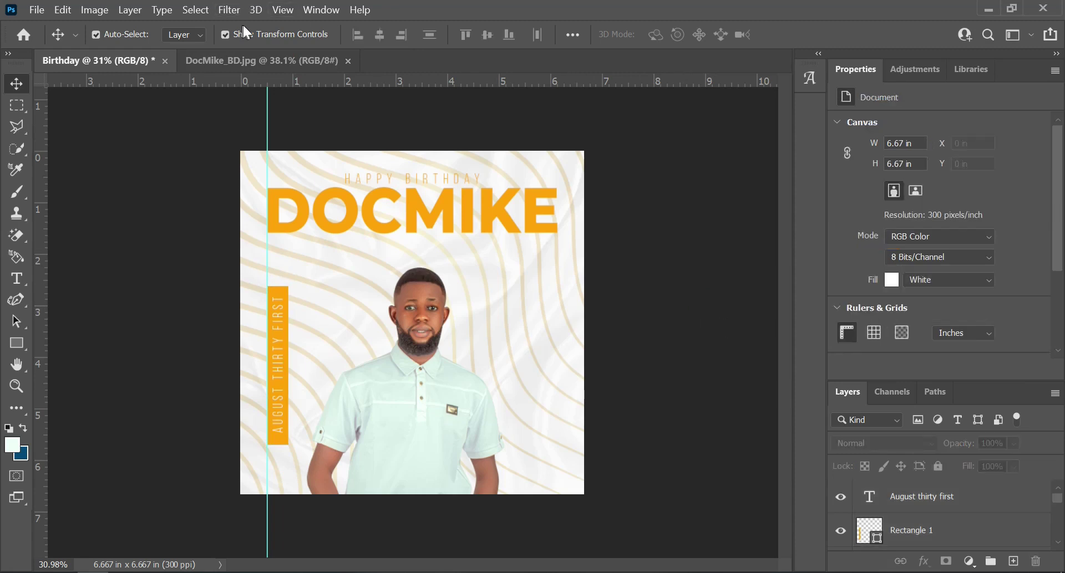
pyautogui.scroll(3, 226, 390)
pyautogui.press('u')
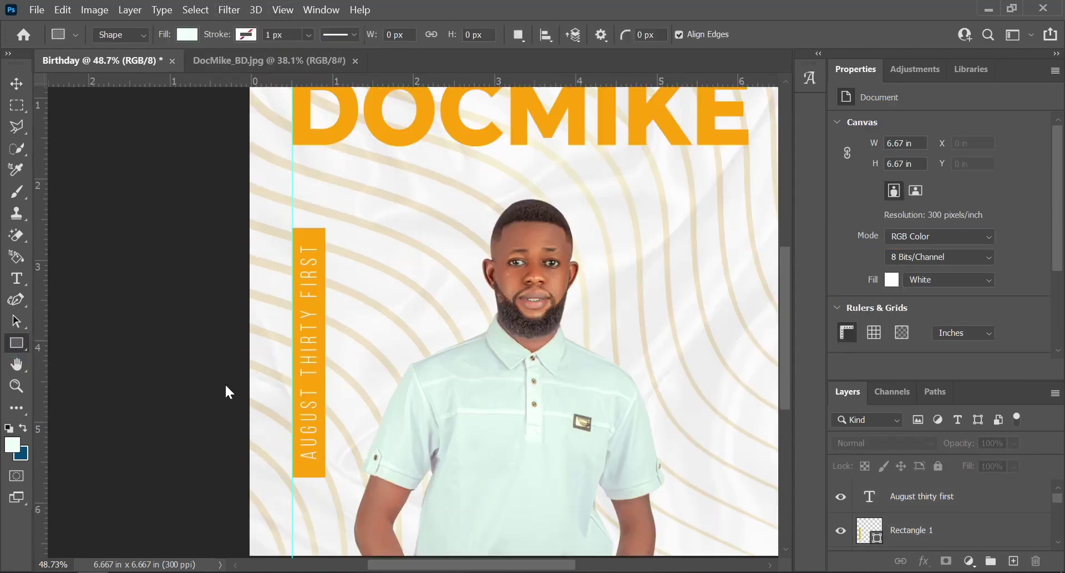
pyautogui.rightClick(11, 335)
pyautogui.click(35, 351)
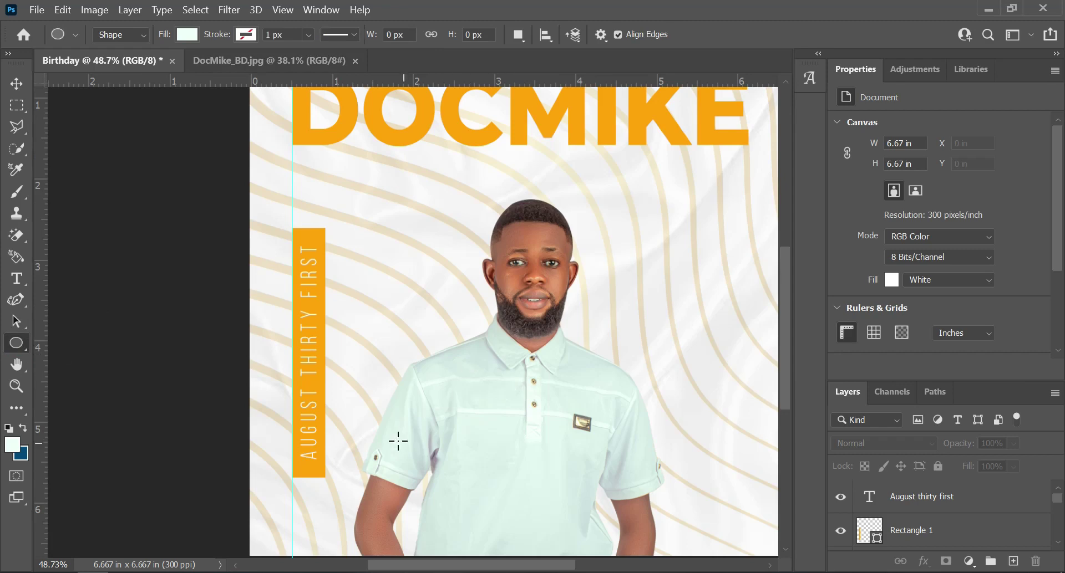
pyautogui.moveTo(381, 459); pyautogui.dragTo(400, 329)
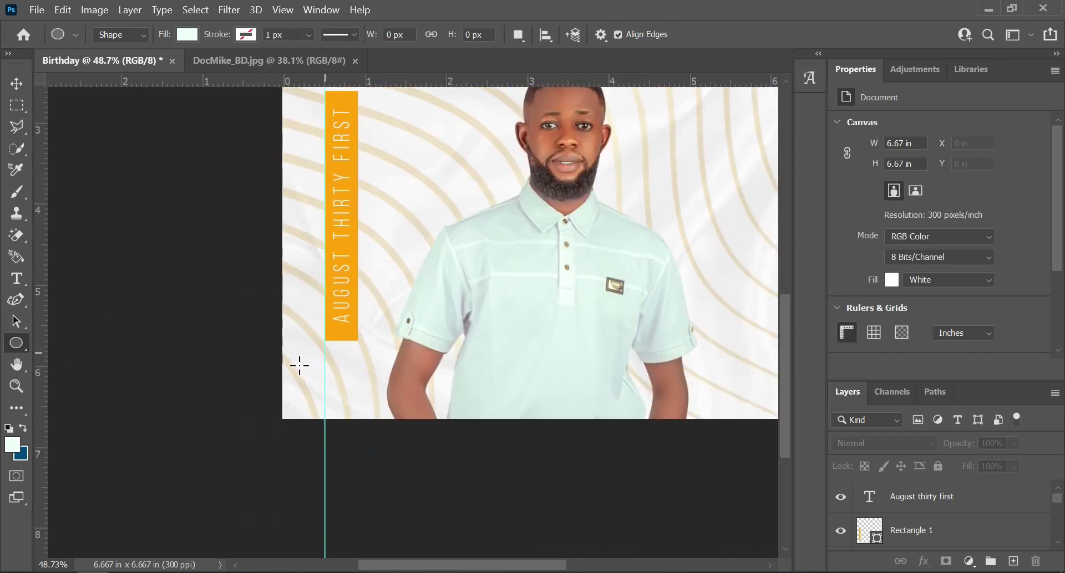
pyautogui.moveTo(385, 180); pyautogui.dragTo(411, 323)
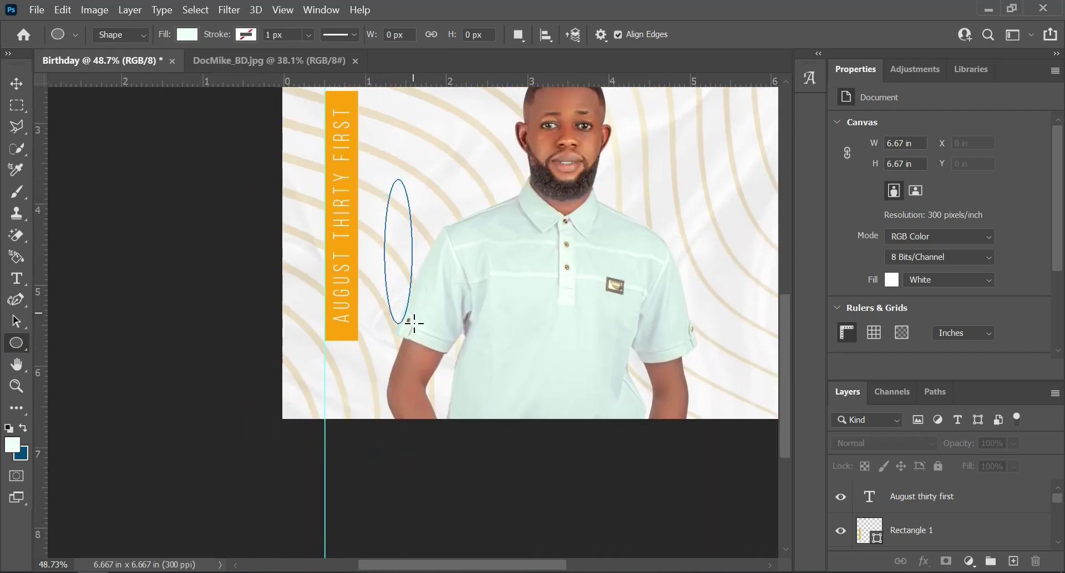
pyautogui.hotkey('ctrl', 'z')
# Draw a thin vertical rectangle about 10 px wide and 653 px tall between the date bar and the man
pyautogui.rightClick(12, 344)
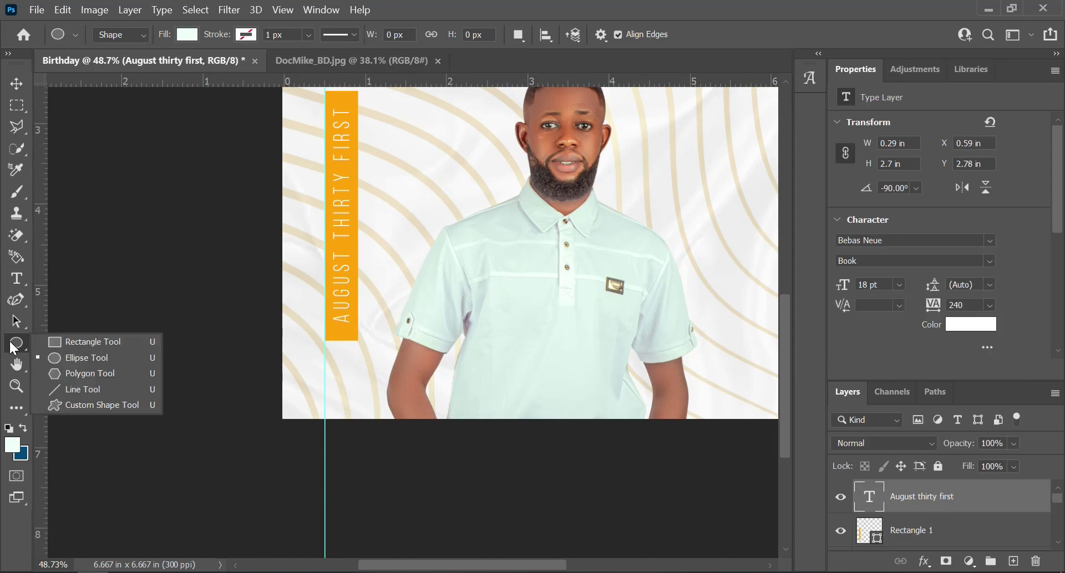
pyautogui.click(115, 342)
pyautogui.moveTo(376, 193); pyautogui.dragTo(375, 369)
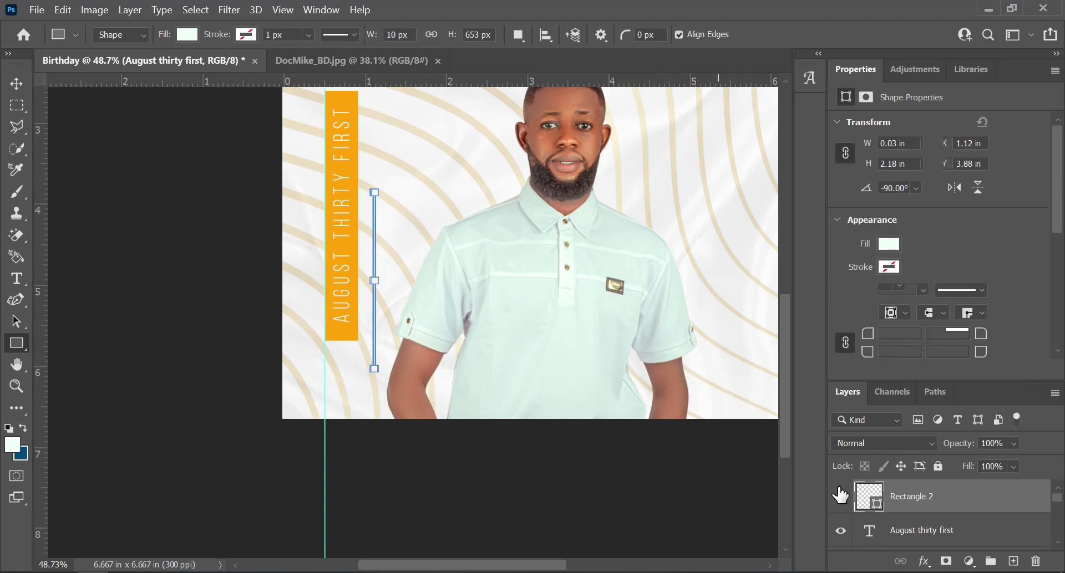
# Fill the thin line with the date bar's orange (ffa200) and position it over the bar at about X 0.73 in, extending below its lower end
pyautogui.click(867, 493)
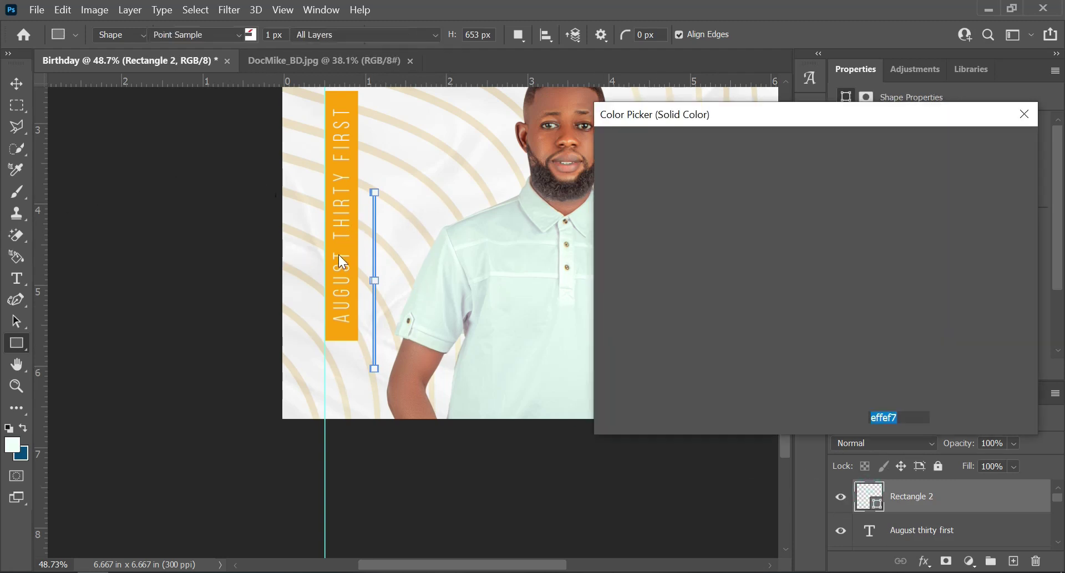
pyautogui.click(349, 254)
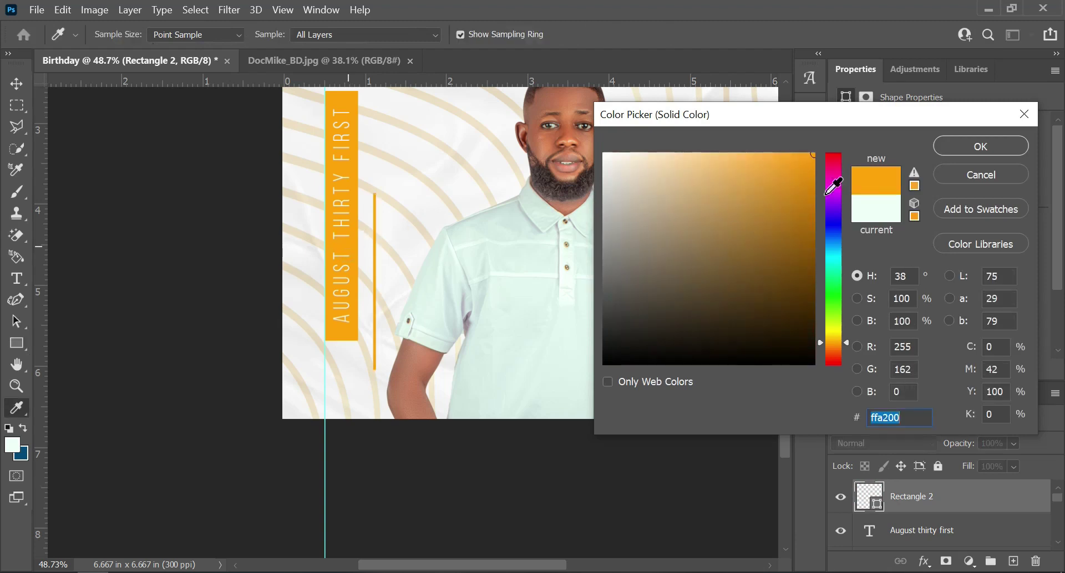
pyautogui.click(979, 146)
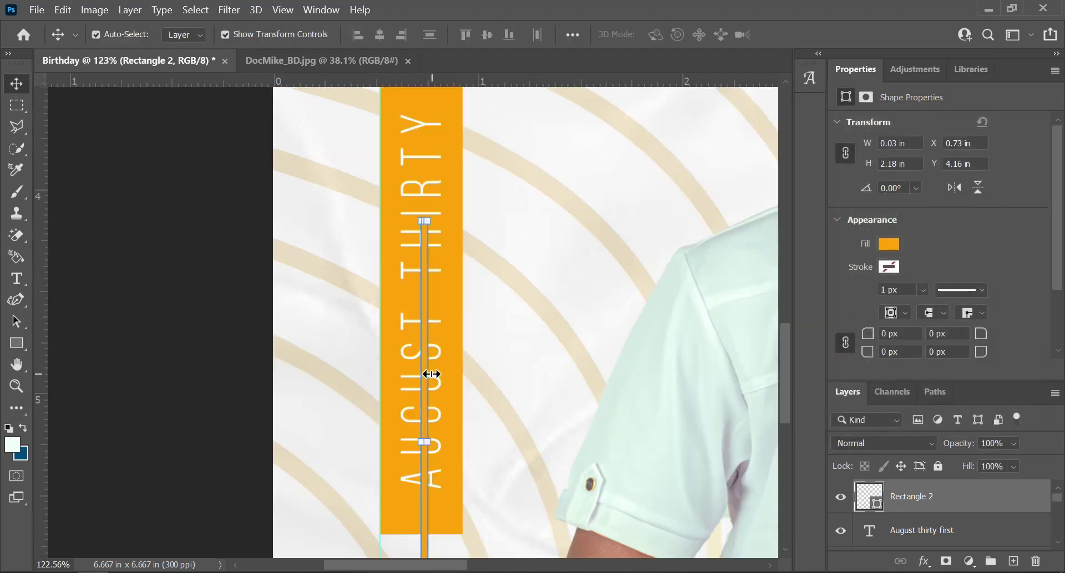
pyautogui.scroll(-6, 436, 363)
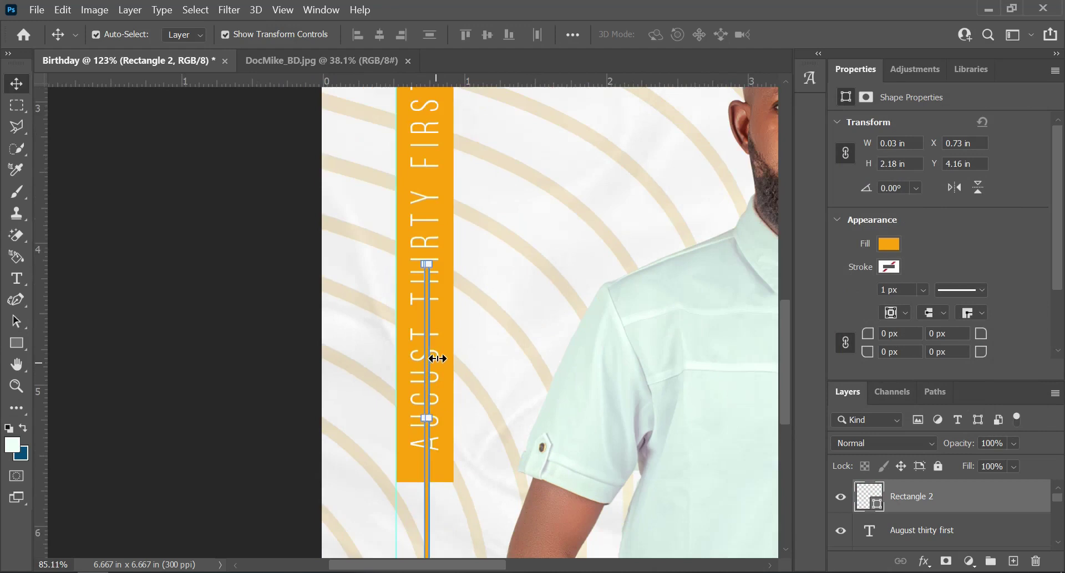
pyautogui.scroll(-2, 455, 261)
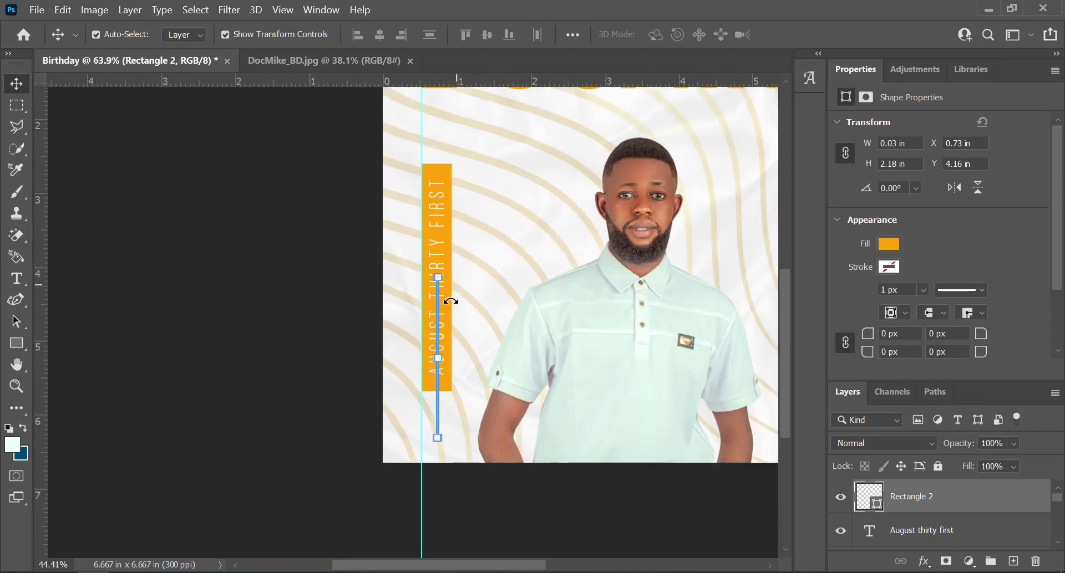
pyautogui.scroll(-4, 438, 366)
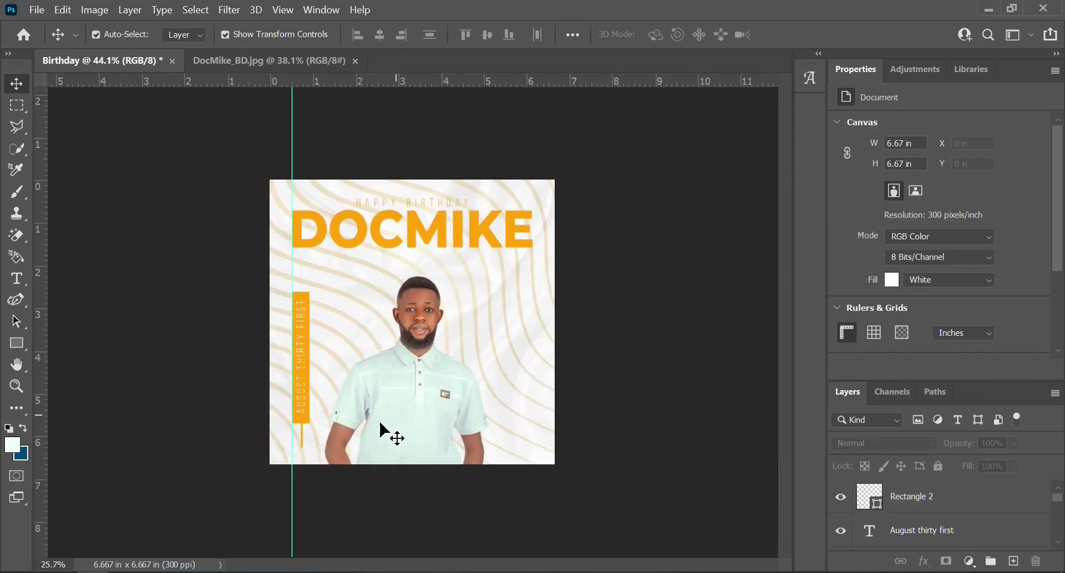
# Duplicate the thin vertical line and lock the original line's layer
pyautogui.scroll(1, 347, 415)
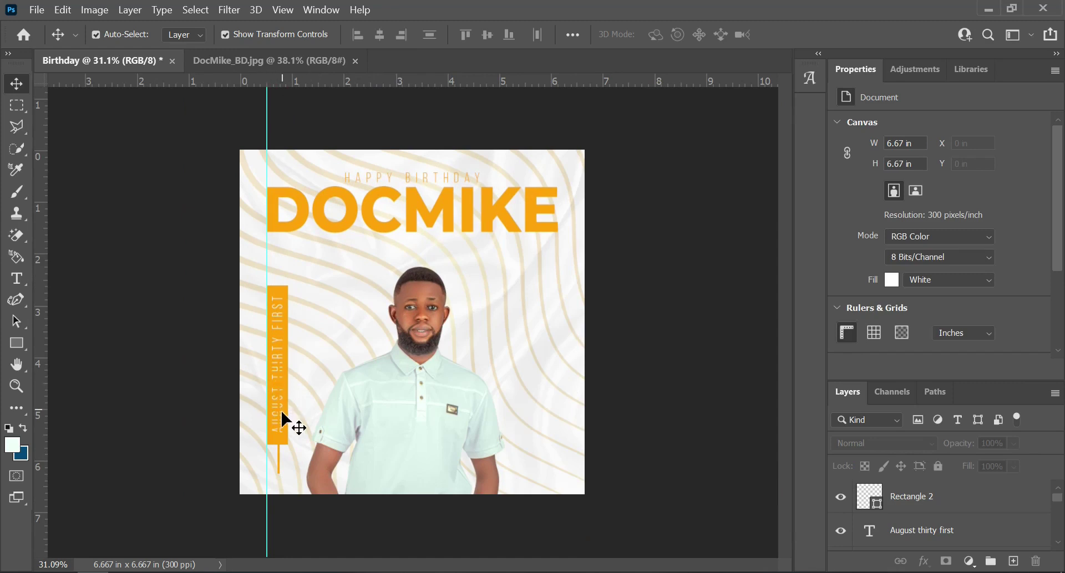
pyautogui.scroll(1, 284, 419)
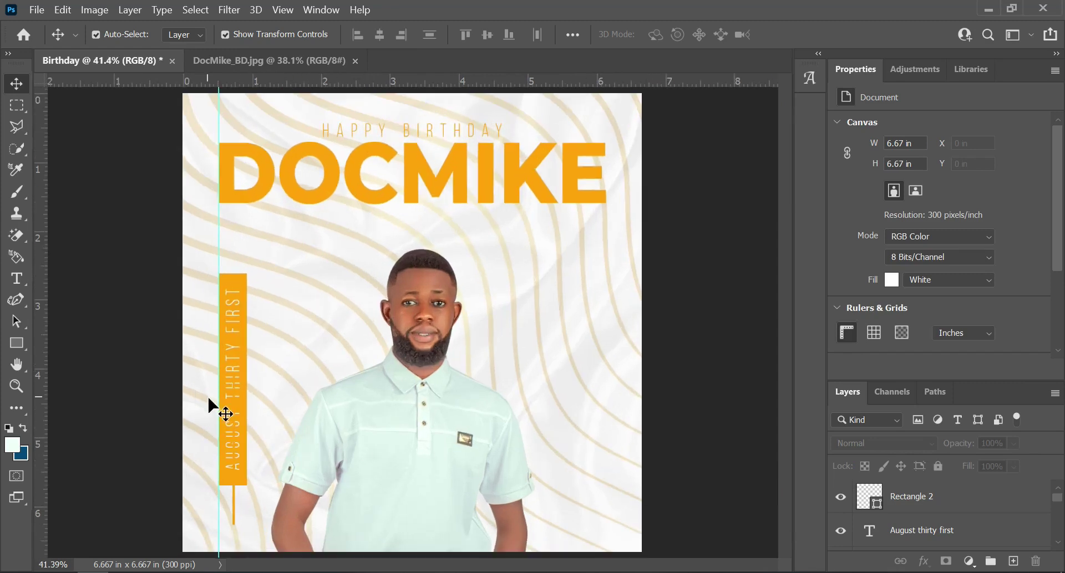
pyautogui.scroll(2, 218, 410)
pyautogui.click(234, 509)
pyautogui.hotkey('ctrl', 'j')
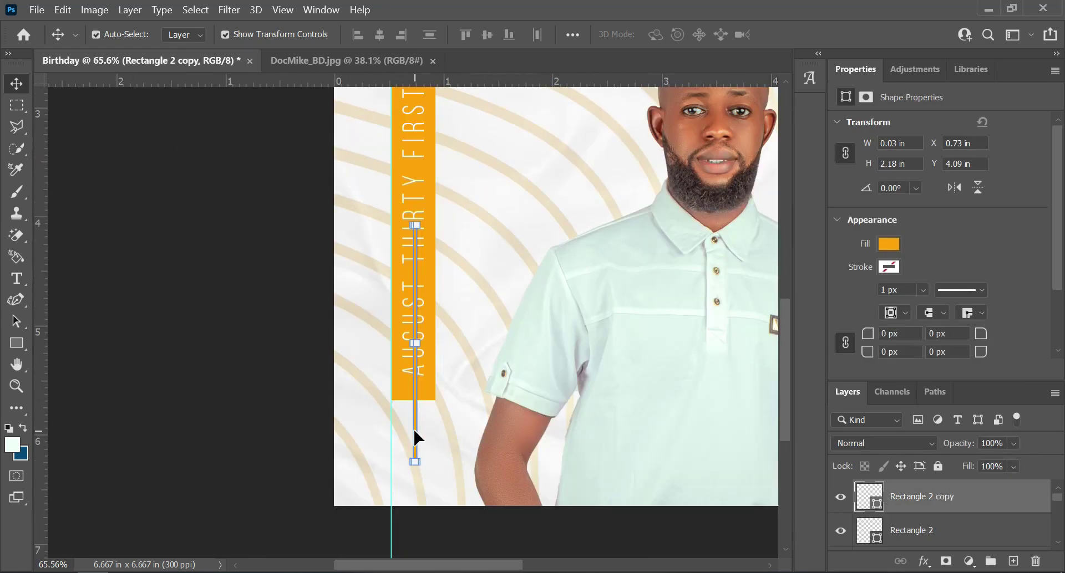
pyautogui.click(995, 524)
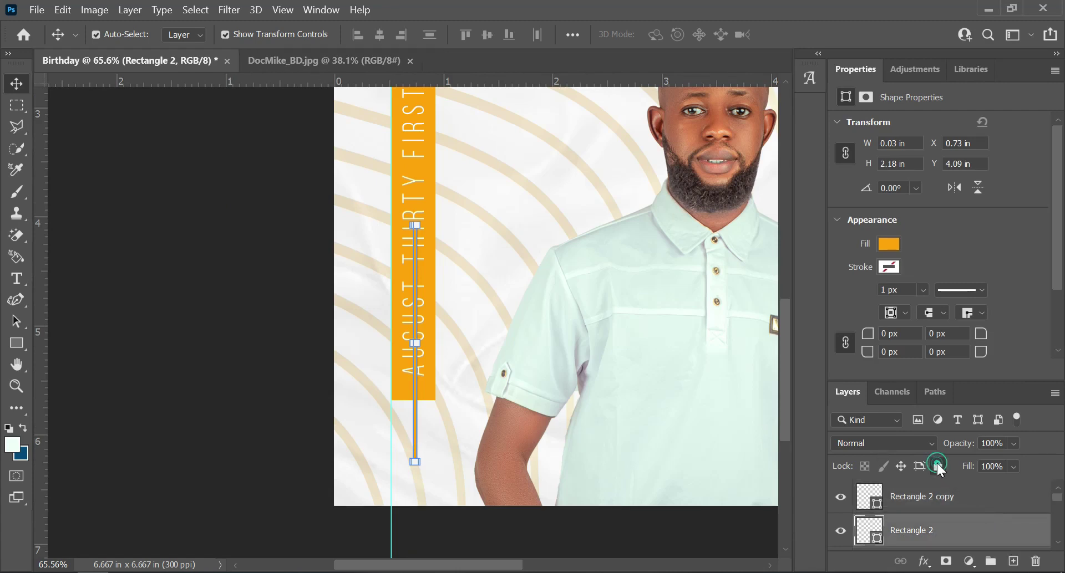
pyautogui.click(937, 465)
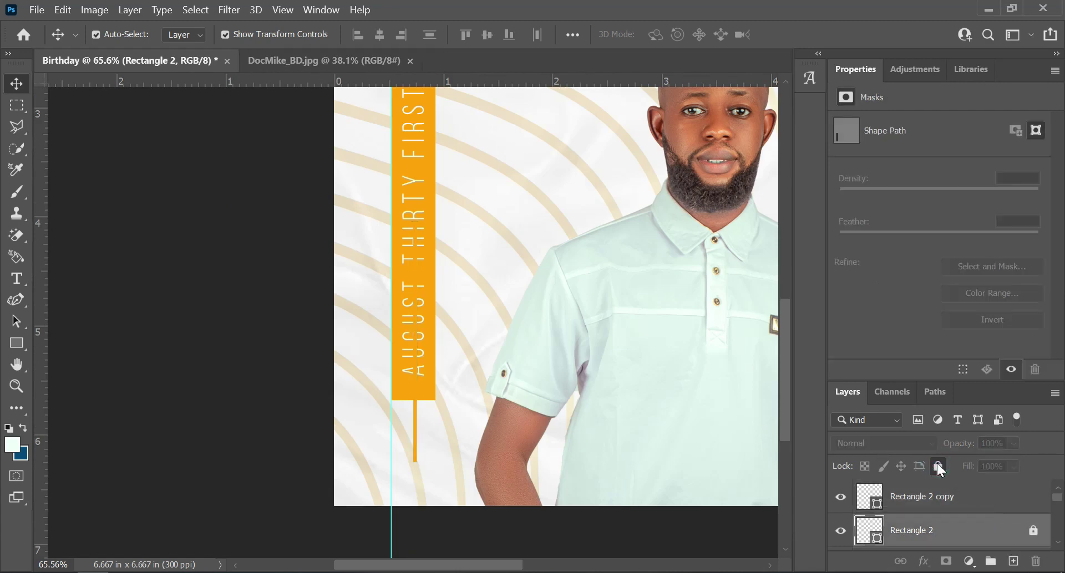
# Rotate the duplicate line 90° to horizontal and nudge it down to Y 1854 px, near the vertical line's lower end
pyautogui.click(950, 501)
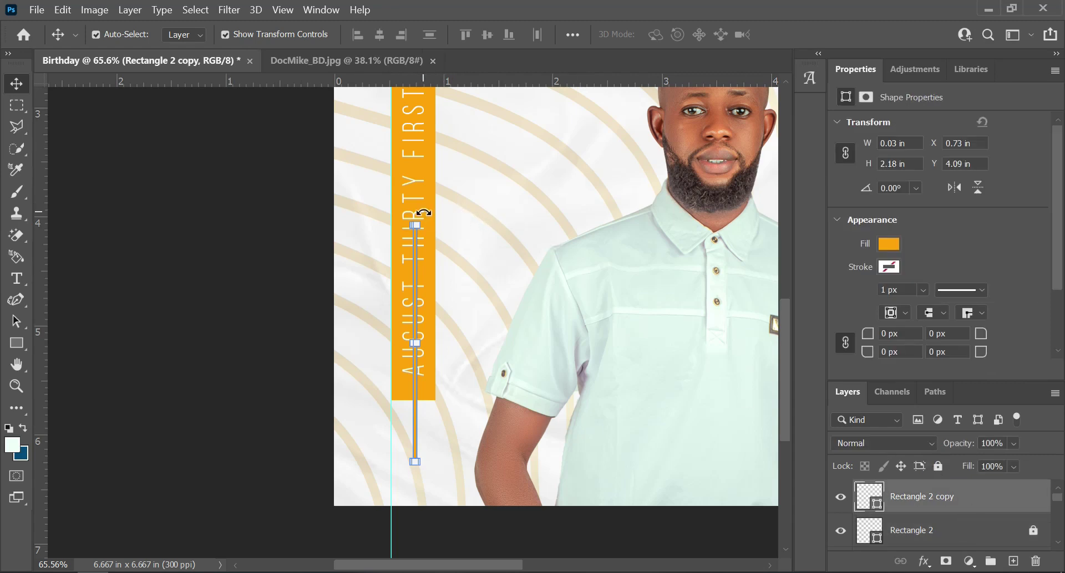
pyautogui.moveTo(425, 213); pyautogui.dragTo(559, 367)
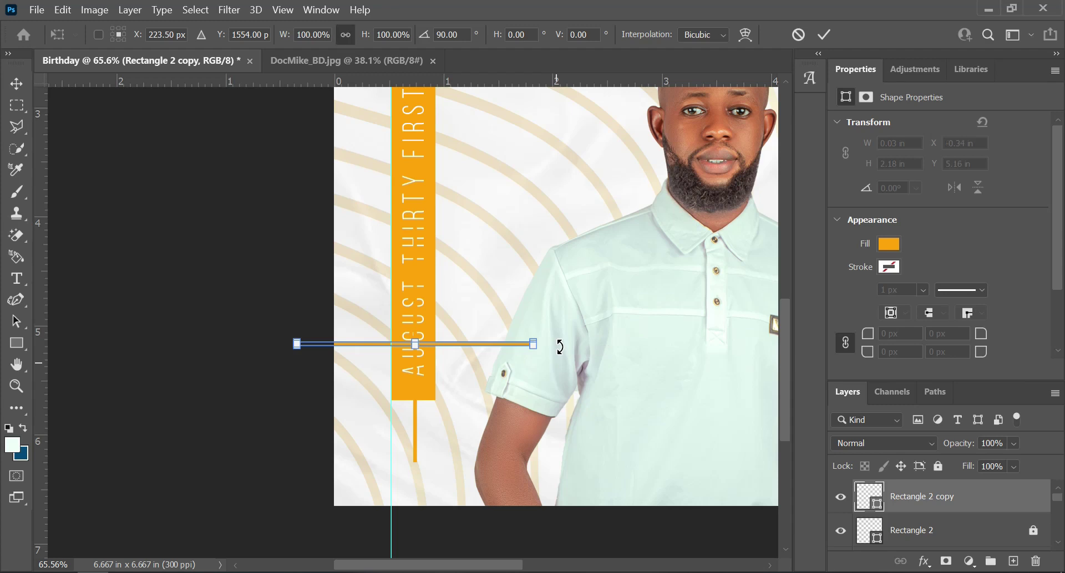
pyautogui.hotkey('shift', 'Down')
pyautogui.hotkey('shift', 'Down')
pyautogui.hotkey('shift', 'Down')
pyautogui.hotkey('shift', 'Down')
pyautogui.hotkey('shift', 'Down')
pyautogui.hotkey('shift', 'Down')
pyautogui.hotkey('shift', 'Down')
pyautogui.hotkey('shift', 'Down')
pyautogui.hotkey('shift', 'Down')
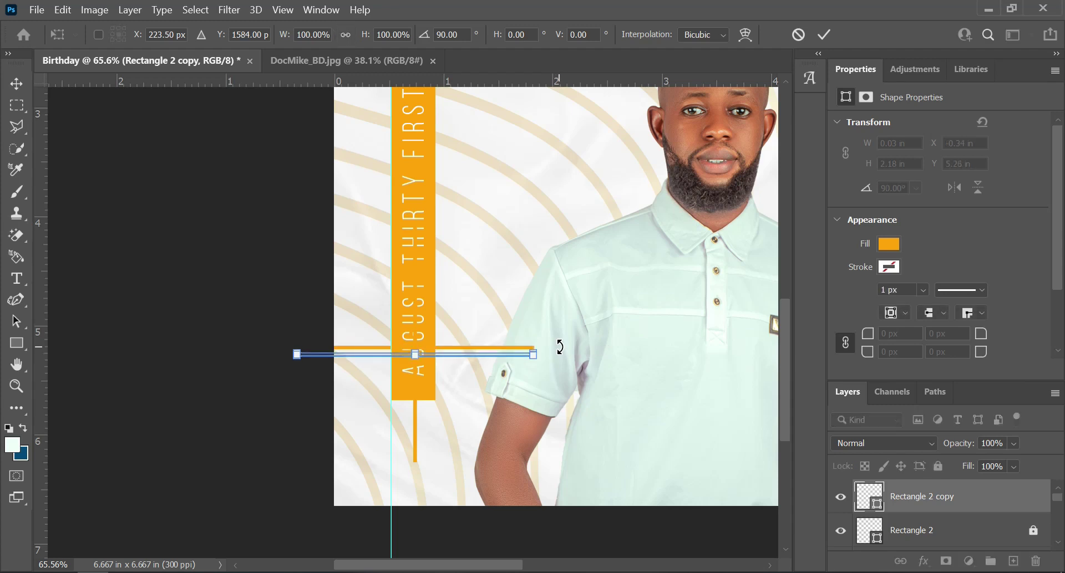
pyautogui.hotkey('shift', 'Down')
pyautogui.hotkey('shift', 'Down')
pyautogui.hotkey('shift', 'Down')
pyautogui.hotkey('shift', 'Down')
pyautogui.hotkey('shift', 'Down')
pyautogui.hotkey('shift', 'Down')
pyautogui.hotkey('shift', 'Down')
pyautogui.hotkey('shift', 'Down')
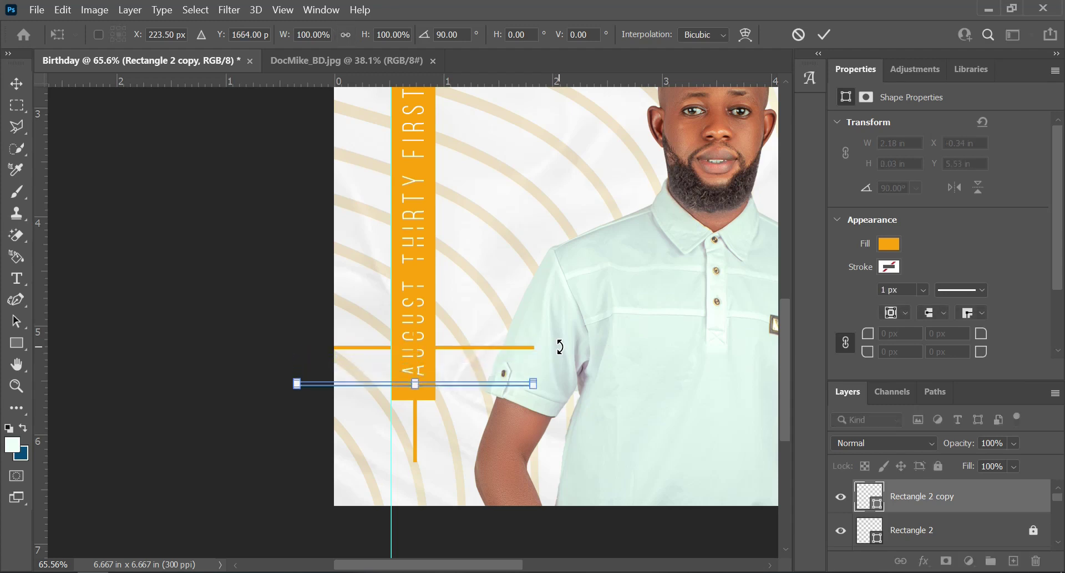
pyautogui.hotkey('shift', 'Down')
pyautogui.hotkey('shift', 'Down')
pyautogui.hotkey('shift', 'Down')
pyautogui.hotkey('shift', 'Down')
pyautogui.hotkey('shift', 'Down')
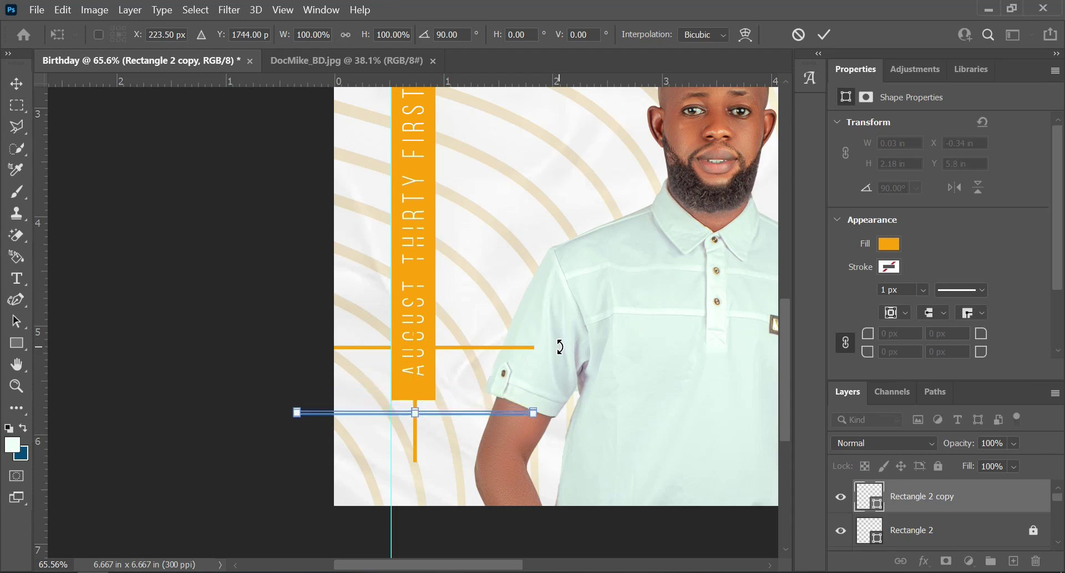
pyautogui.hotkey('shift', 'Down')
pyautogui.hotkey('shift', 'Down')
pyautogui.hotkey('shift', 'Down')
pyautogui.hotkey('shift', 'Down')
pyautogui.hotkey('shift', 'Down')
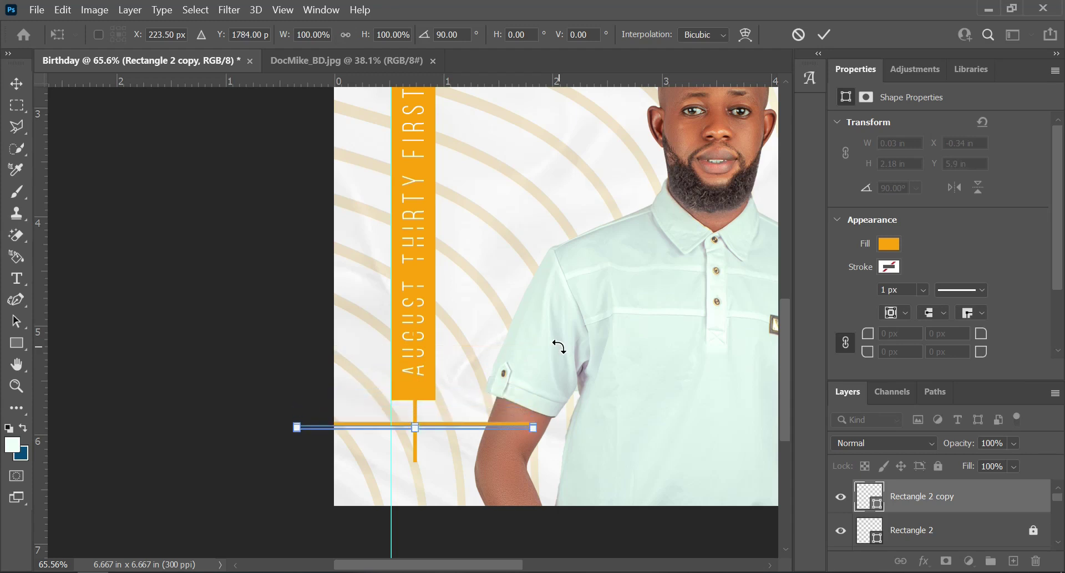
pyautogui.hotkey('shift', 'Down')
pyautogui.hotkey('shift', 'Down')
pyautogui.hotkey('shift', 'Down')
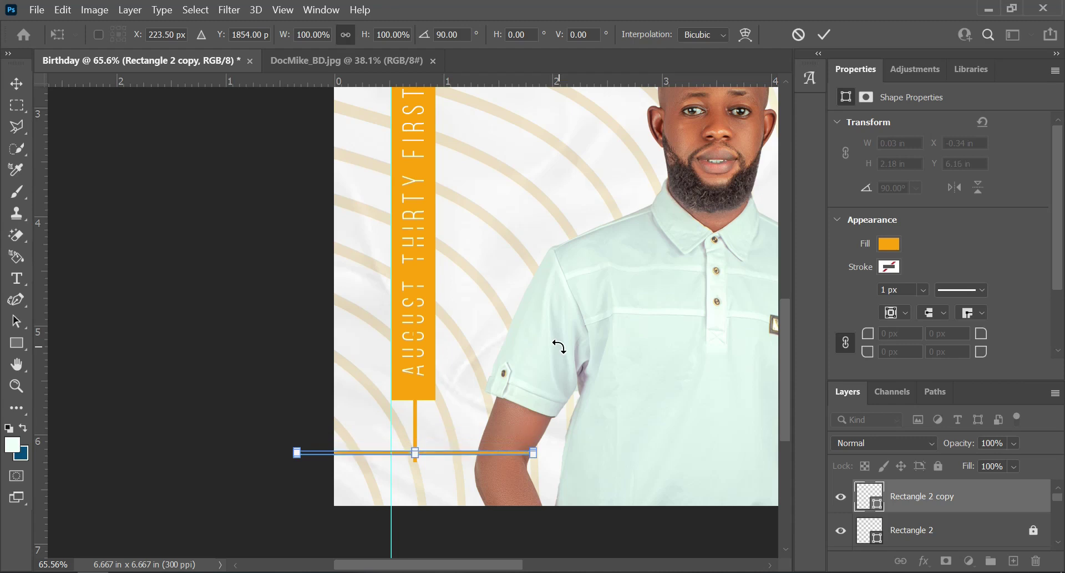
# Nudge the horizontal line right to about X 544.26 px so its starting end aligns with the vertical line's outer edge
pyautogui.hotkey('shift', 'Right')
pyautogui.hotkey('shift', 'Right')
pyautogui.hotkey('shift', 'Right')
pyautogui.hotkey('shift', 'Right')
pyautogui.hotkey('shift', 'Right')
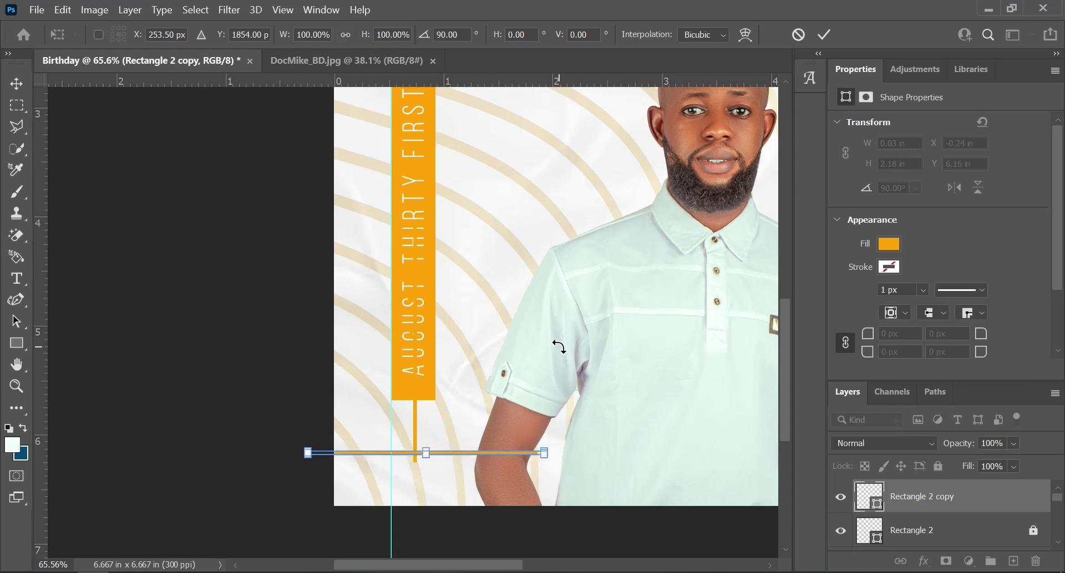
pyautogui.hotkey('shift', 'Right')
pyautogui.hotkey('shift', 'Right')
pyautogui.hotkey('shift', 'Right')
pyautogui.hotkey('shift', 'Right')
pyautogui.hotkey('shift', 'Right')
pyautogui.hotkey('shift', 'Right')
pyautogui.hotkey('shift', 'Right')
pyautogui.hotkey('shift', 'Right')
pyautogui.hotkey('shift', 'Right')
pyautogui.hotkey('shift', 'Right')
pyautogui.hotkey('shift', 'Right')
pyautogui.hotkey('shift', 'Right')
pyautogui.hotkey('shift', 'Right')
pyautogui.hotkey('shift', 'Right')
pyautogui.hotkey('shift', 'Right')
pyautogui.hotkey('shift', 'Right')
pyautogui.hotkey('shift', 'Right')
pyautogui.hotkey('shift', 'Right')
pyautogui.hotkey('shift', 'Right')
pyautogui.hotkey('shift', 'Right')
pyautogui.scroll(8, 416, 476)
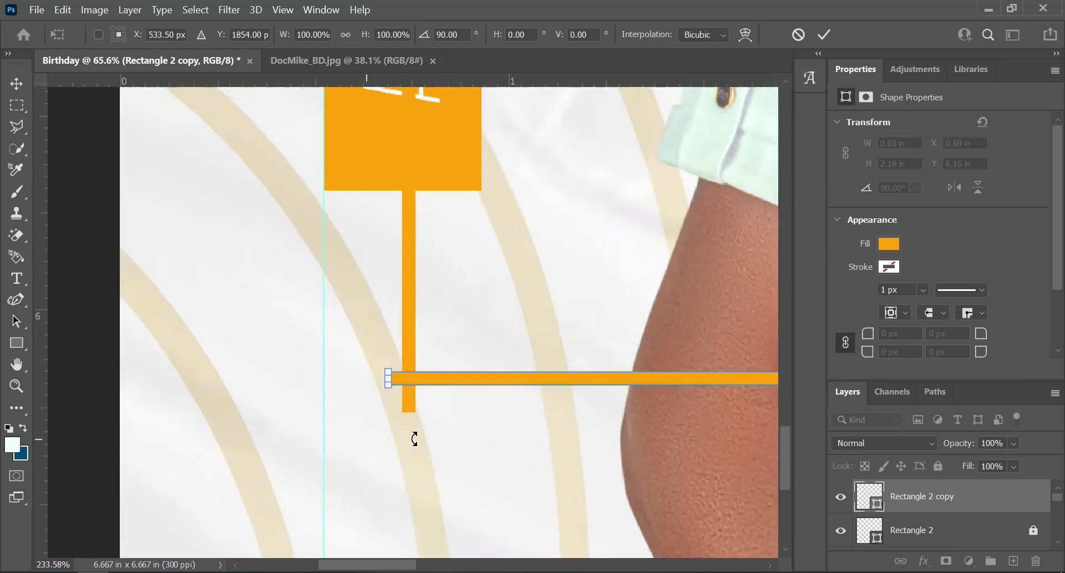
pyautogui.hotkey('shift', 'Right')
pyautogui.hotkey('shift', 'Right')
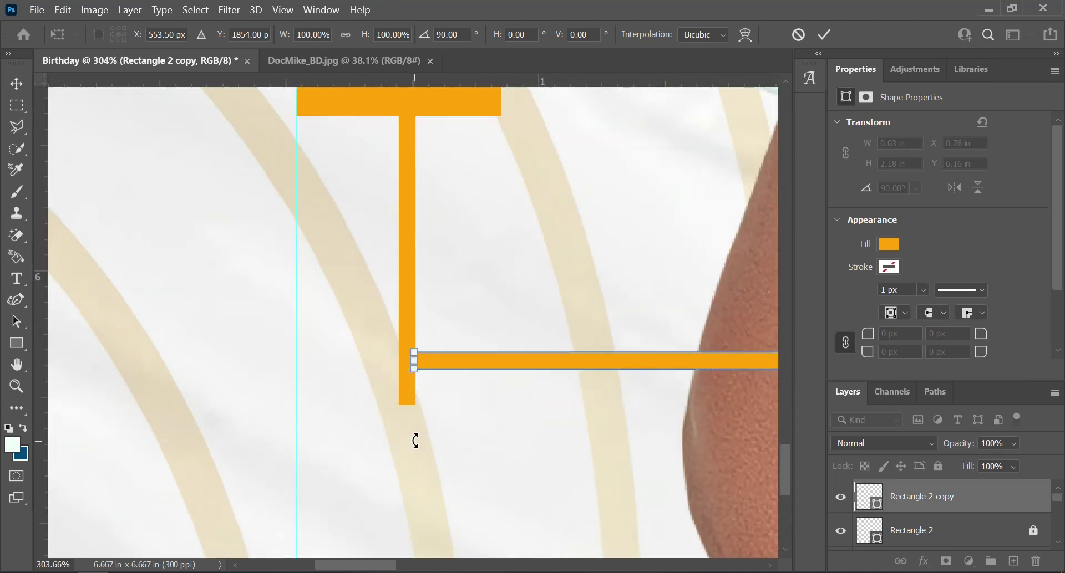
pyautogui.hotkey('shift', 'Left')
pyautogui.press('Right')
pyautogui.press('Right')
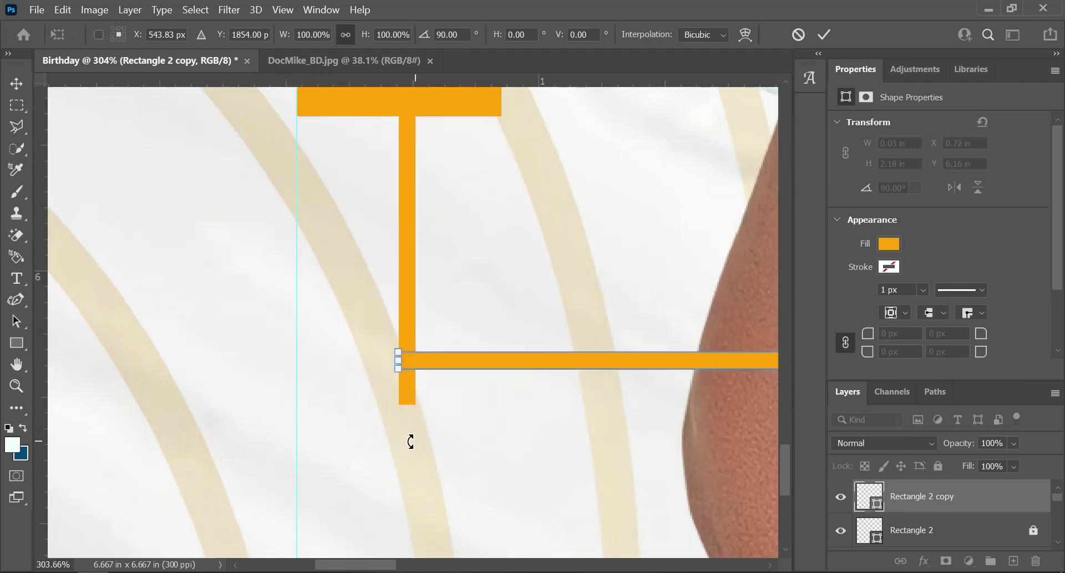
pyautogui.scroll(5, 366, 345)
pyautogui.scroll(2, 450, 412)
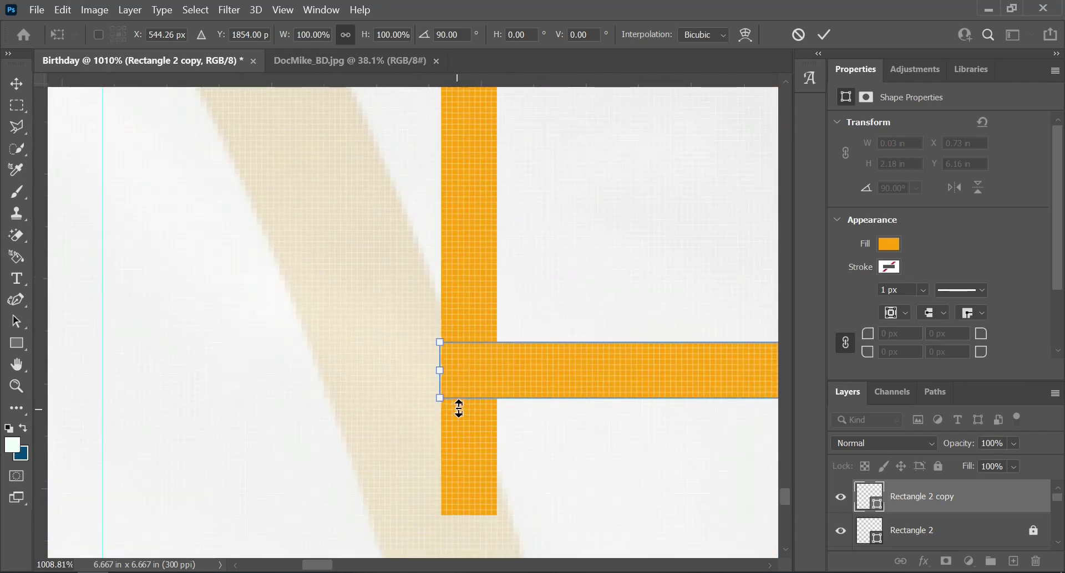
# Lower the horizontal line to Y 1874.50 px to form a corner with the vertical line, and shorten it to end at the man's arm
pyautogui.hotkey('shift', 'Down')
pyautogui.hotkey('shift', 'Down')
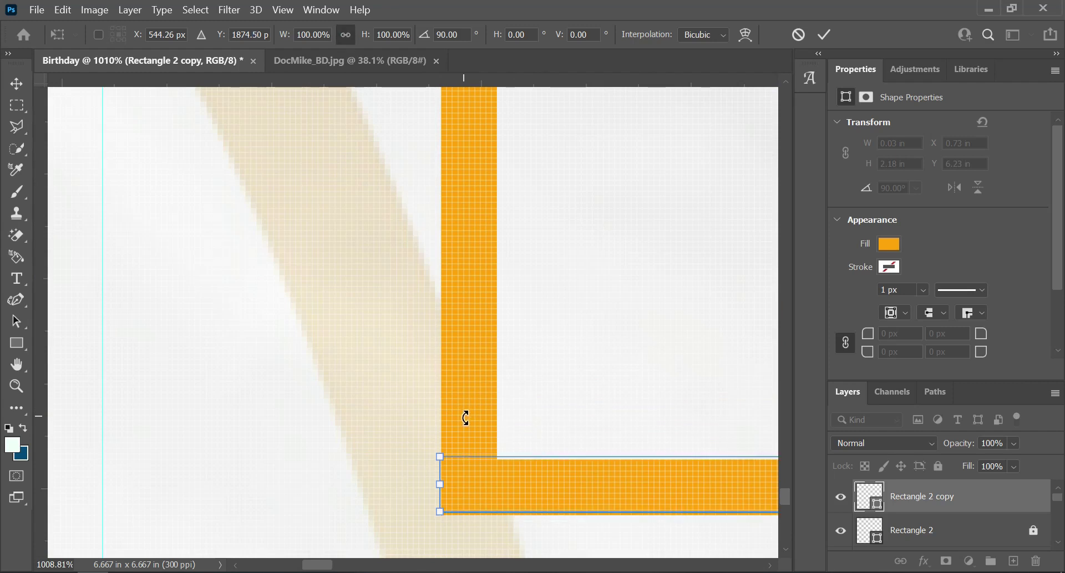
pyautogui.scroll(-10, 465, 420)
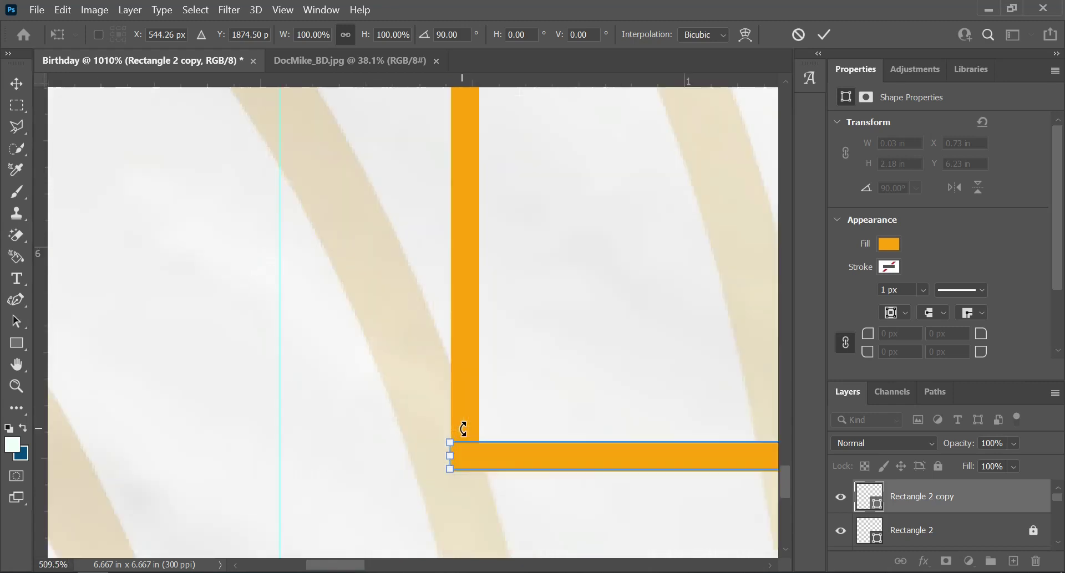
pyautogui.press('Return')
pyautogui.scroll(-5, 465, 420)
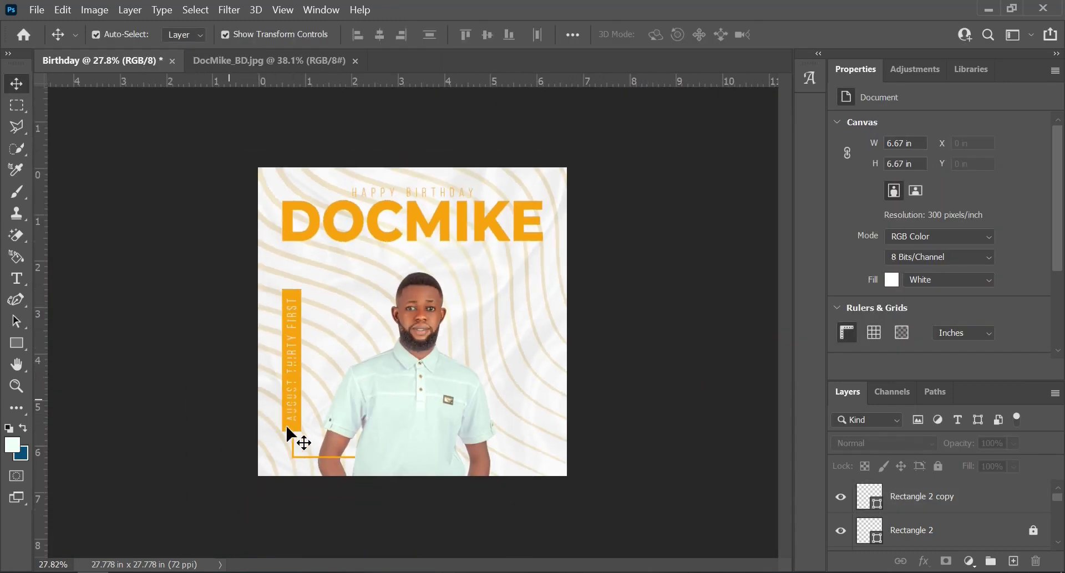
pyautogui.scroll(4, 302, 463)
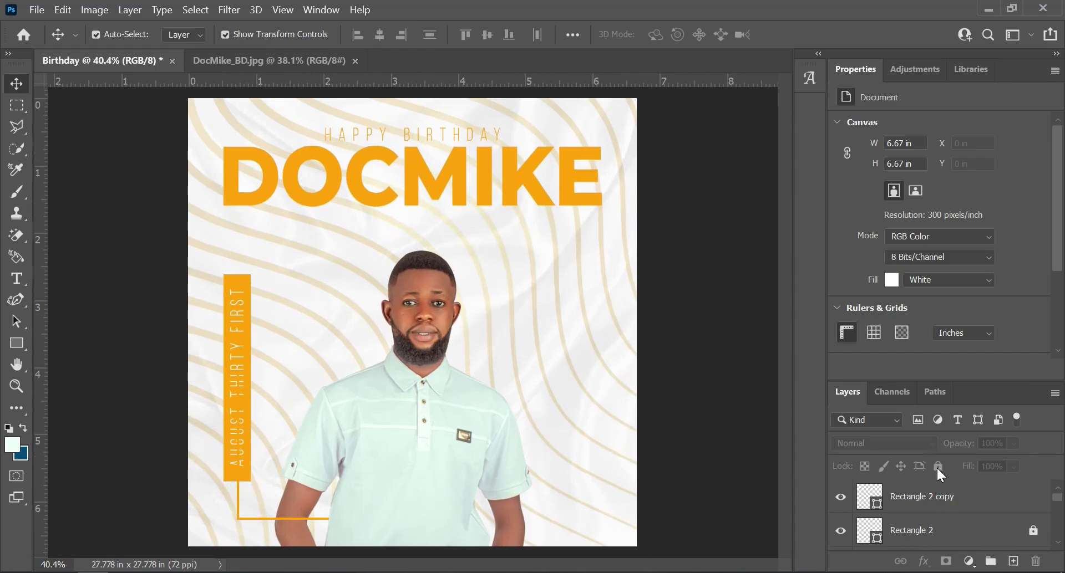
# Unlock the vertical line's layer and move it beneath the orange date bar in the layer stack
pyautogui.click(1029, 532)
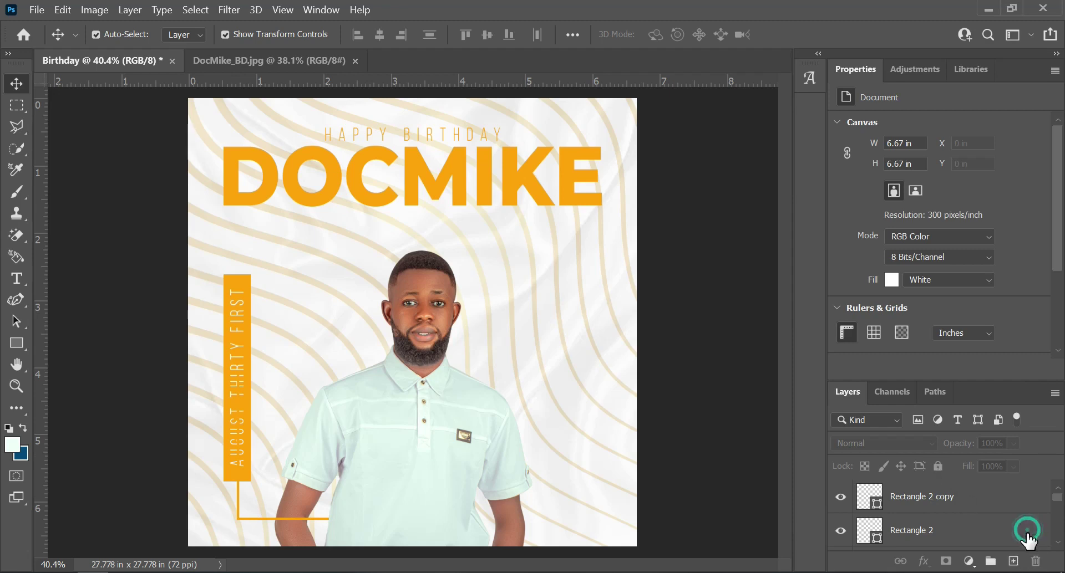
pyautogui.click(929, 535)
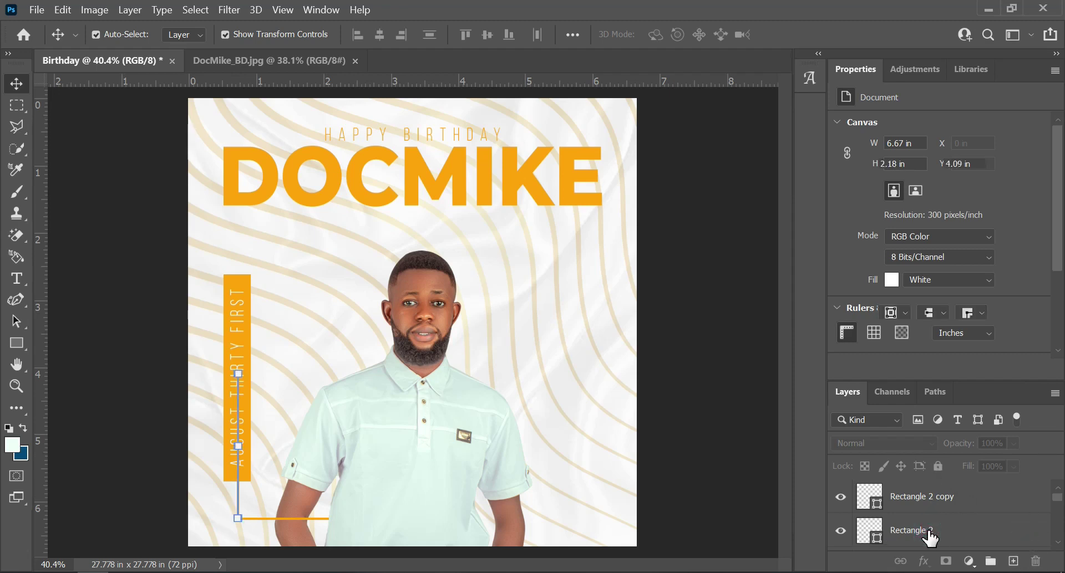
pyautogui.scroll(-1, 944, 530)
pyautogui.scroll(1, 944, 530)
pyautogui.scroll(-1, 952, 530)
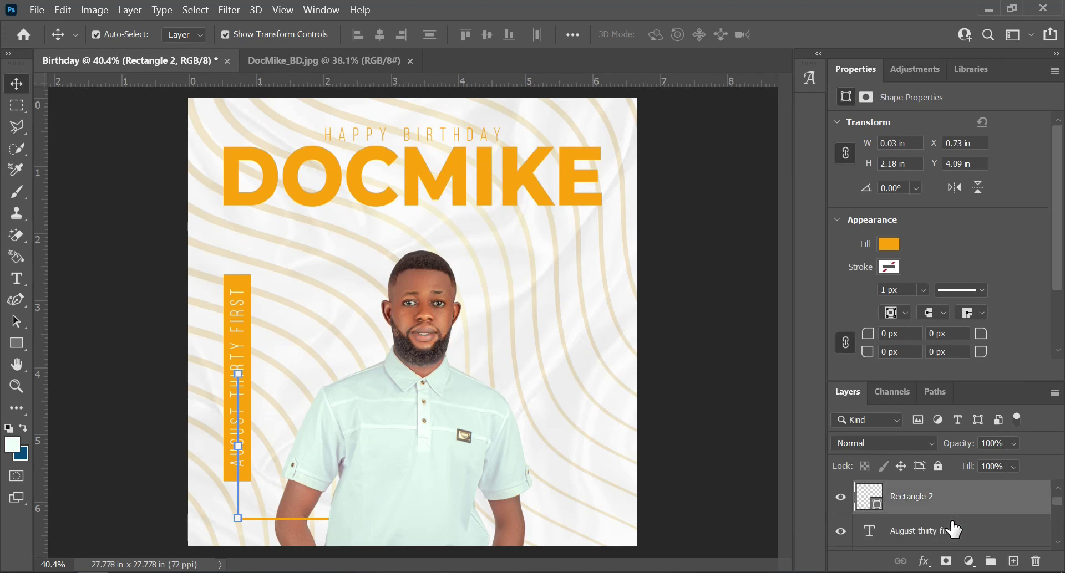
pyautogui.moveTo(962, 501); pyautogui.dragTo(943, 521)
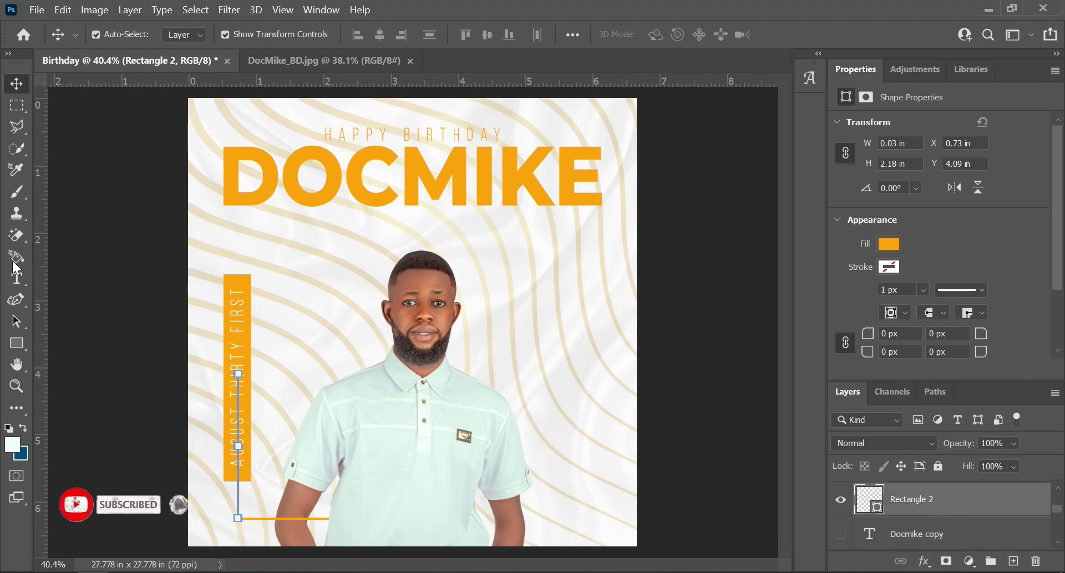
# Centre the vertical line horizontally on the orange date bar, using the bar's outline as the alignment selection, and clear the selection
pyautogui.click(120, 267)
pyautogui.scroll(3, 228, 469)
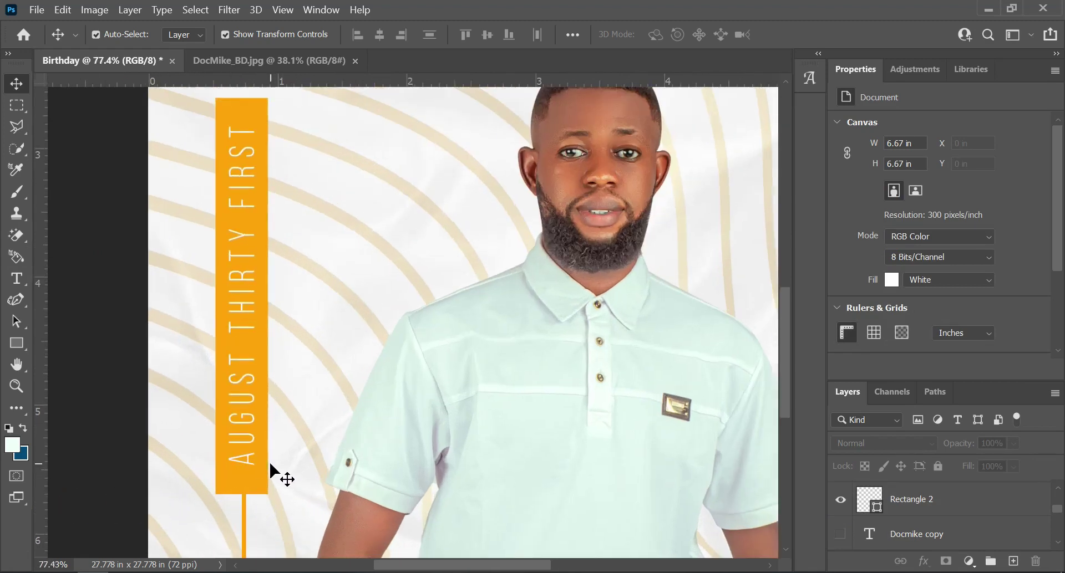
pyautogui.scroll(1, 270, 470)
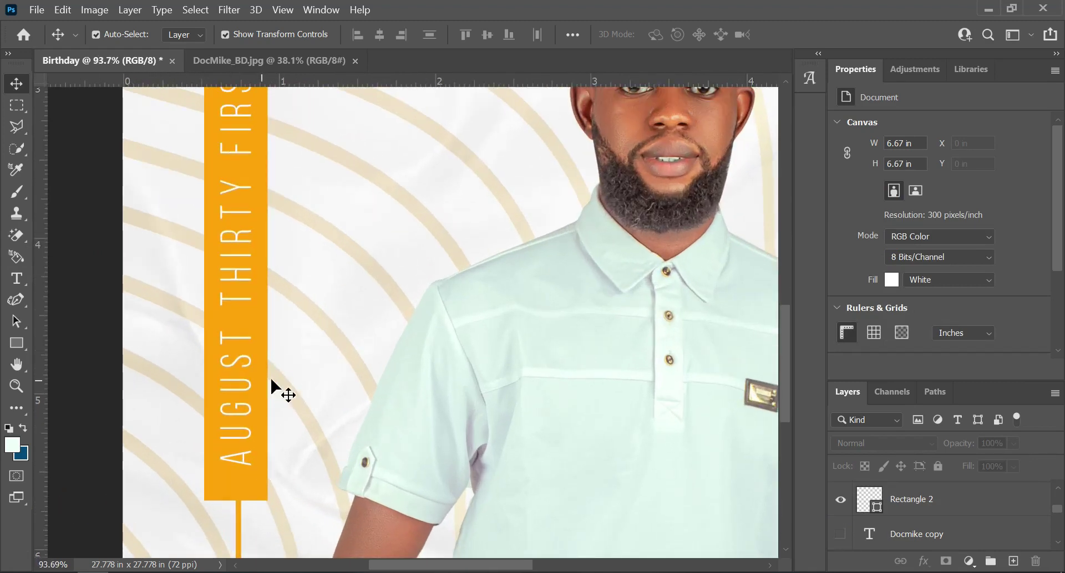
pyautogui.click(222, 489)
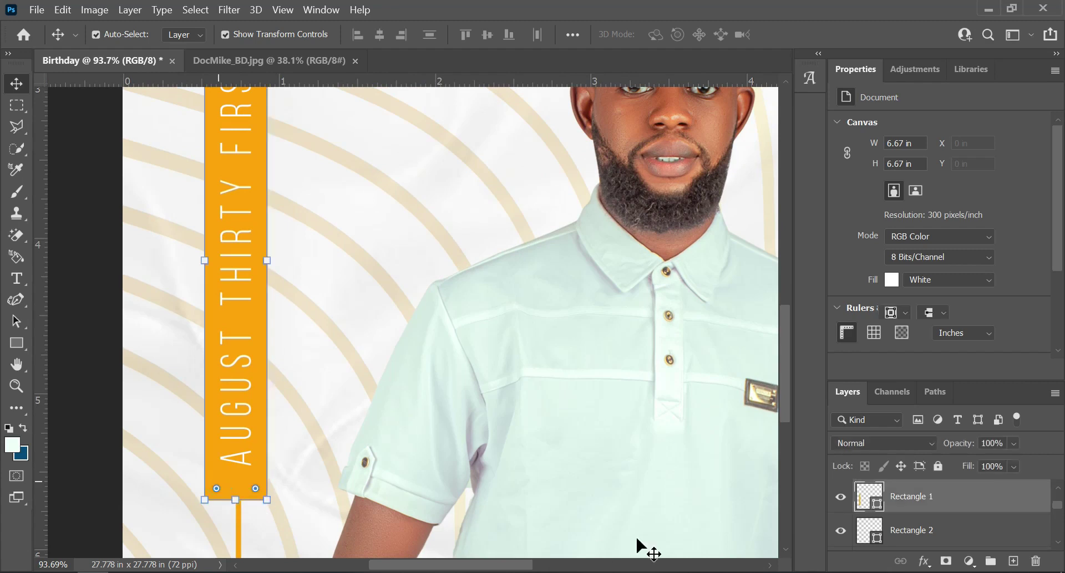
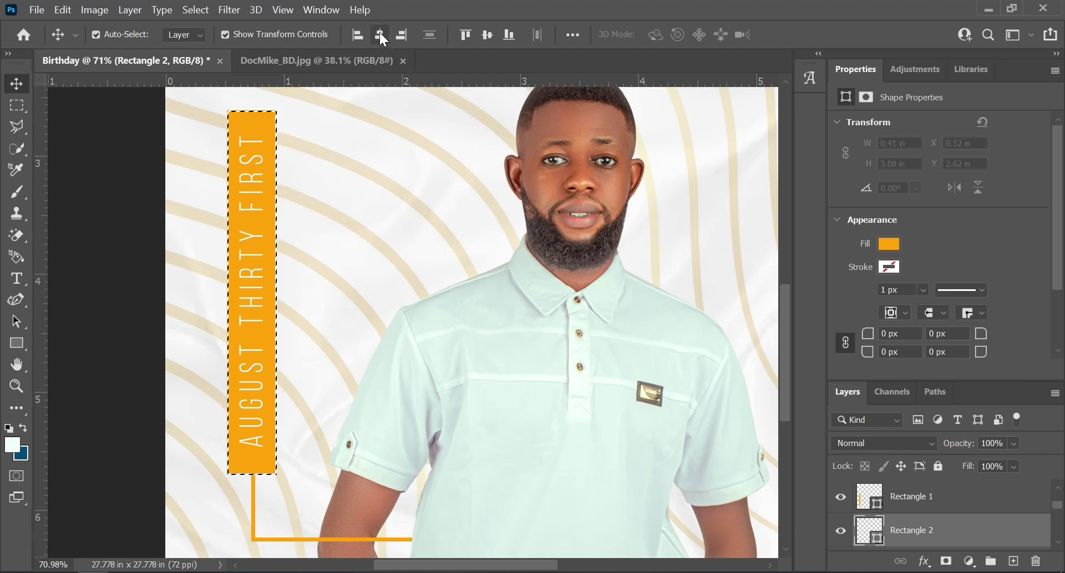
pyautogui.click(380, 37)
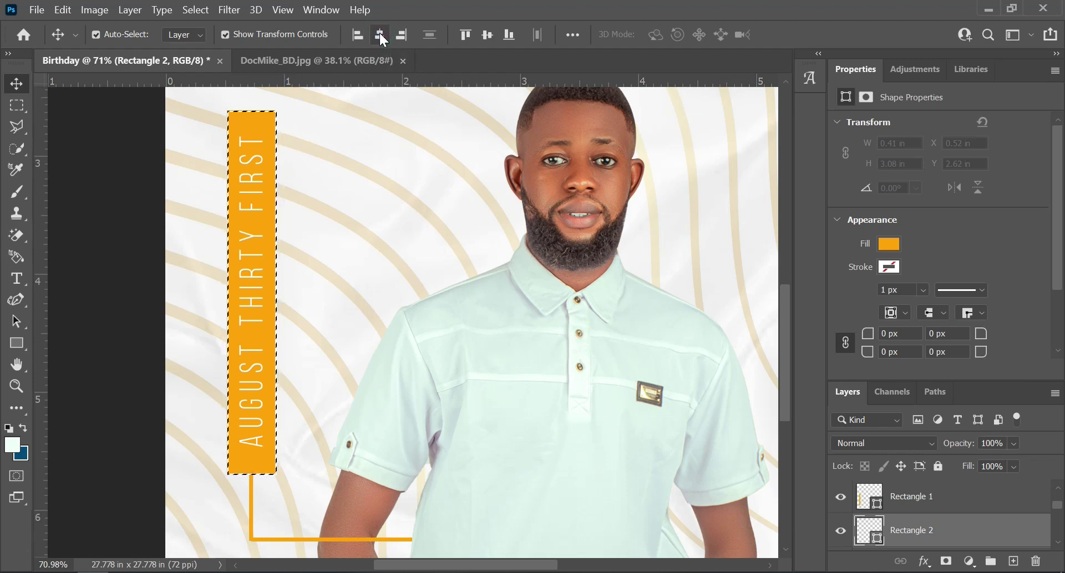
pyautogui.hotkey('ctrl', 'd')
# Shift the horizontal line to X 0.71 in, Y 6.24 in so its starting end meets the vertical line's outer edge
pyautogui.scroll(3, 174, 517)
pyautogui.click(86, 412)
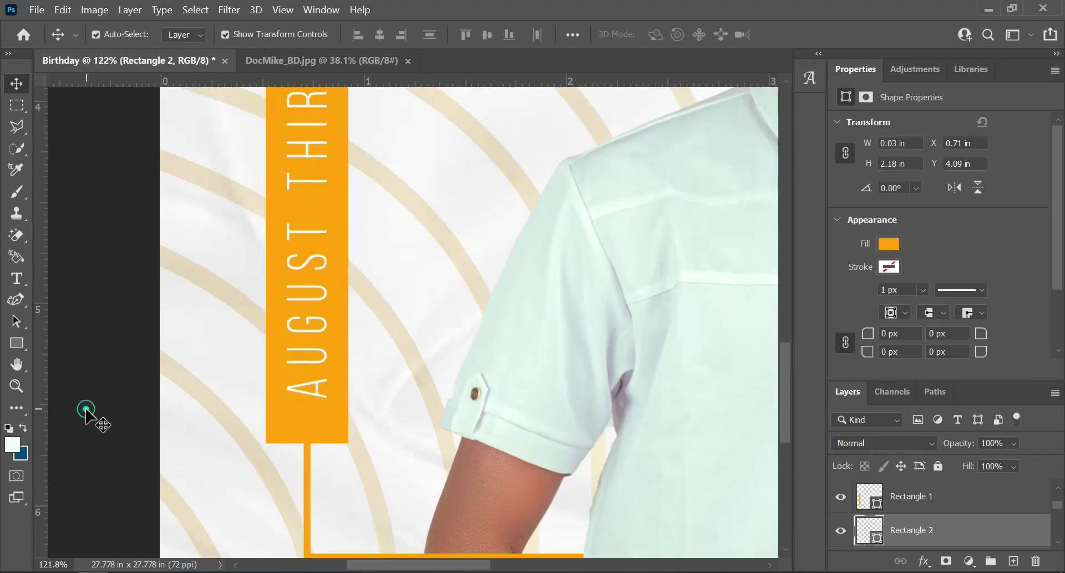
pyautogui.scroll(-2, 311, 499)
pyautogui.scroll(5, 315, 500)
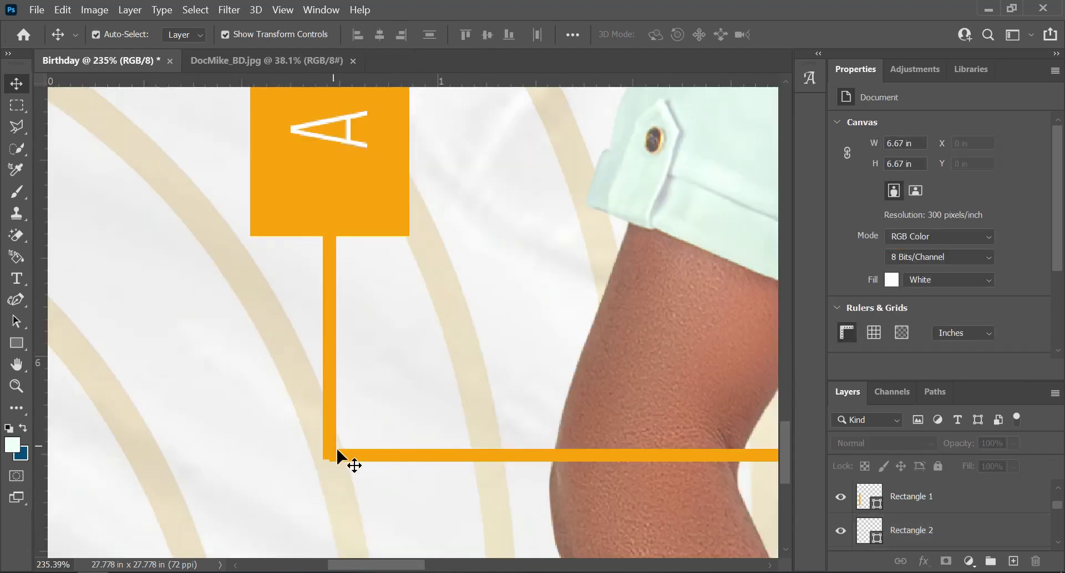
pyautogui.click(385, 455)
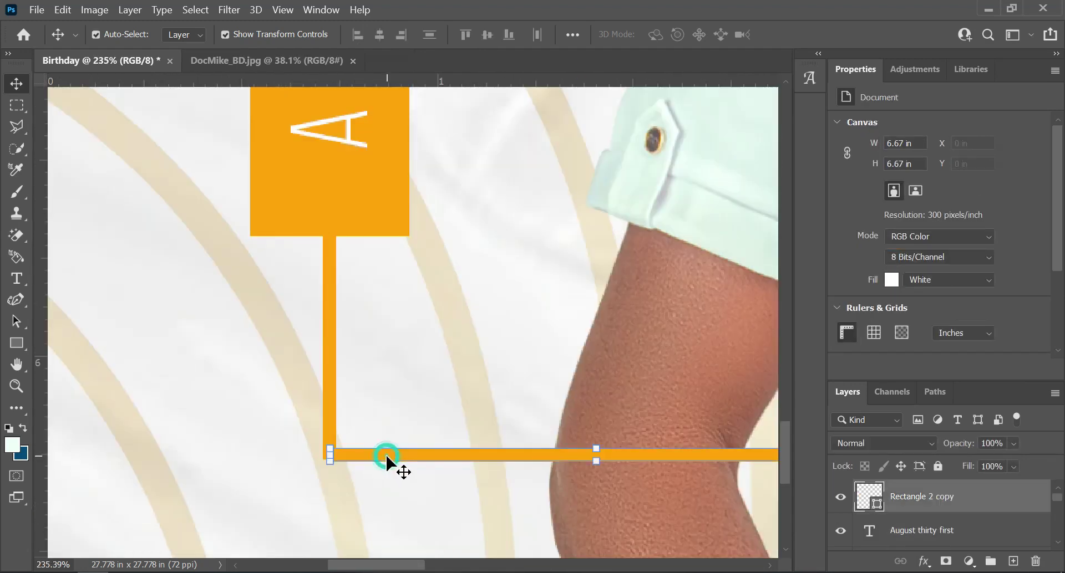
pyautogui.scroll(10, 338, 480)
pyautogui.scroll(-5, 201, 351)
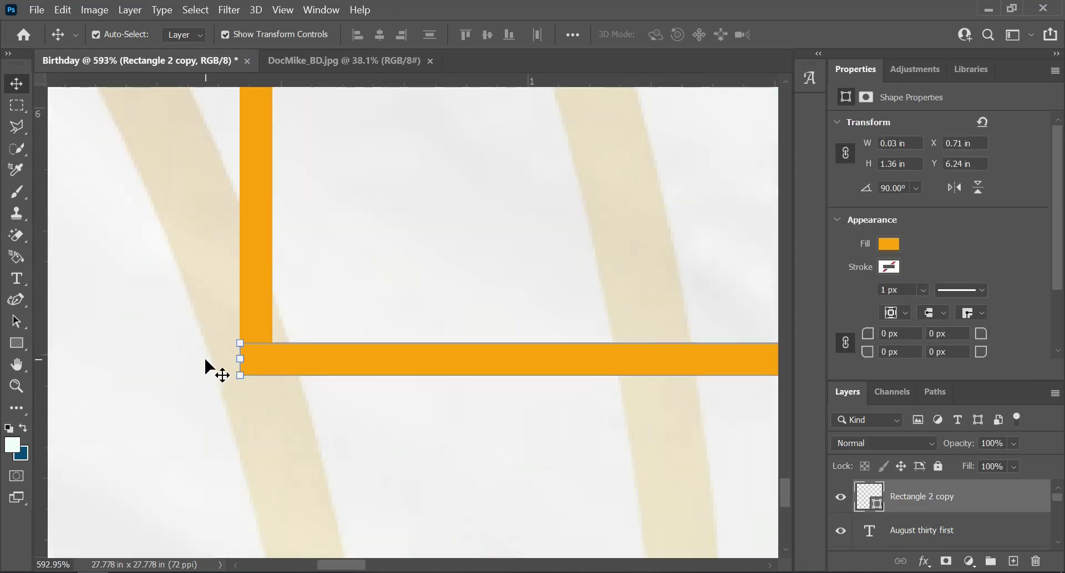
pyautogui.scroll(-15, 200, 388)
pyautogui.click(230, 508)
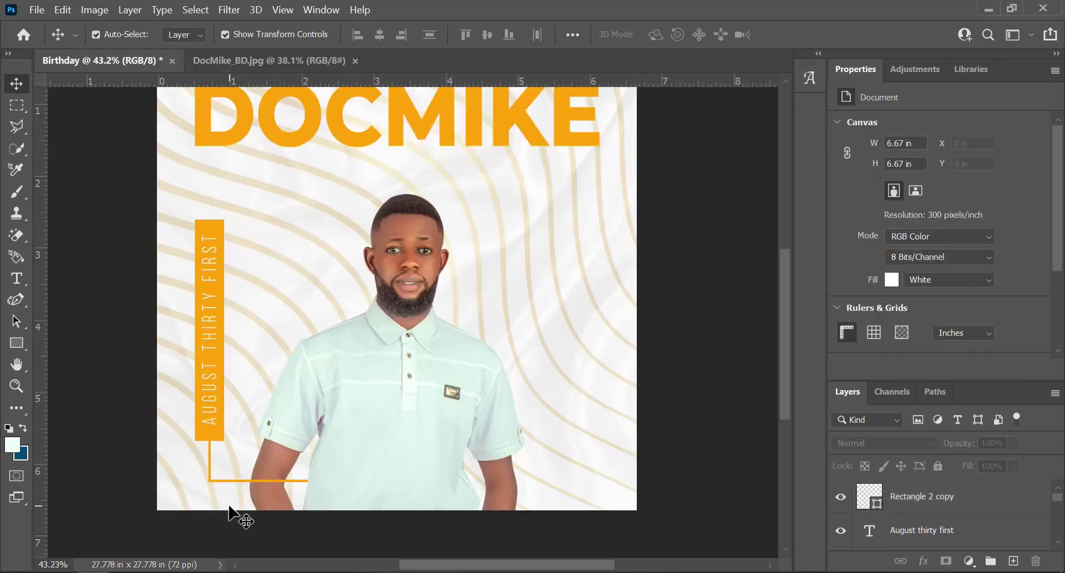
pyautogui.scroll(-3, 444, 432)
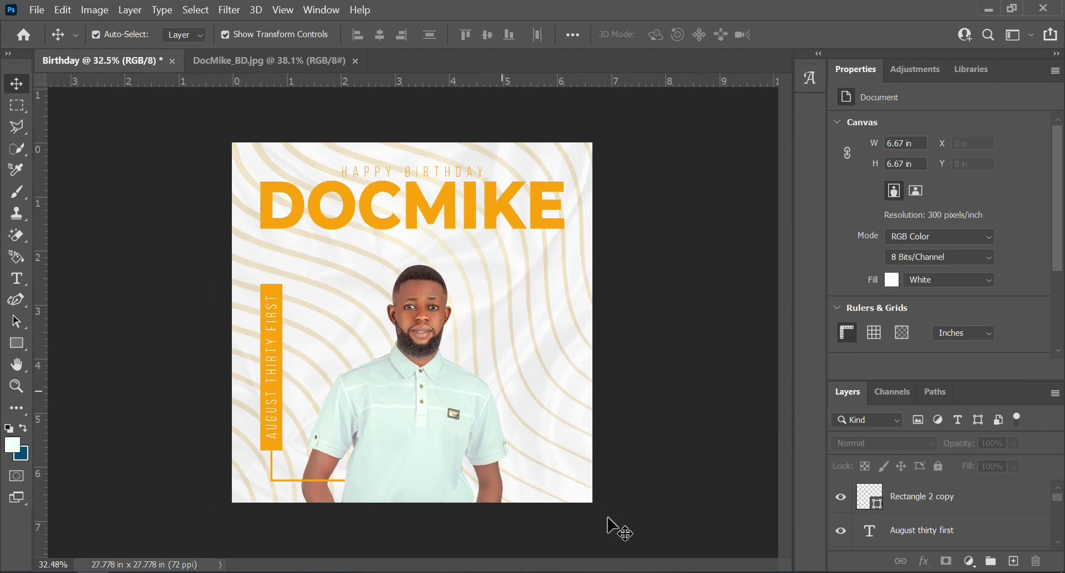
# Reduce the wave texture layer to 38% opacity and 20% fill, and lock it
pyautogui.click(427, 267)
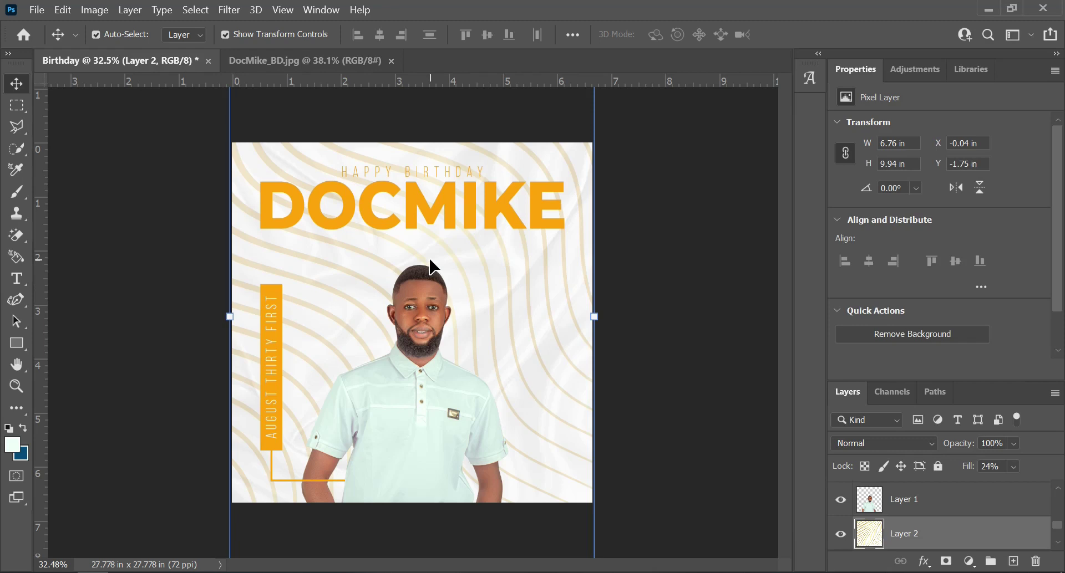
pyautogui.scroll(-2, 460, 287)
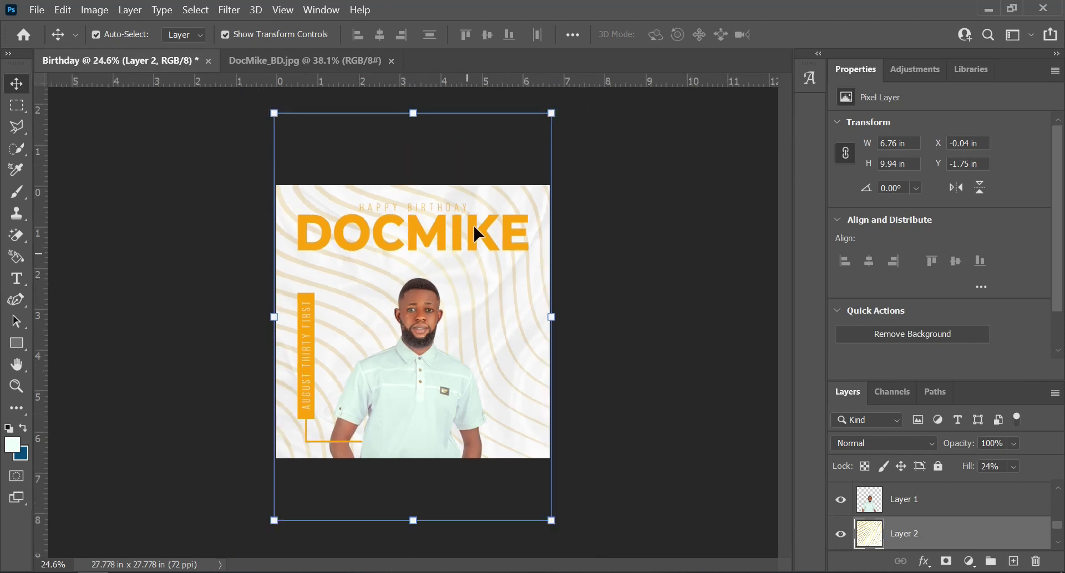
pyautogui.scroll(2, 421, 203)
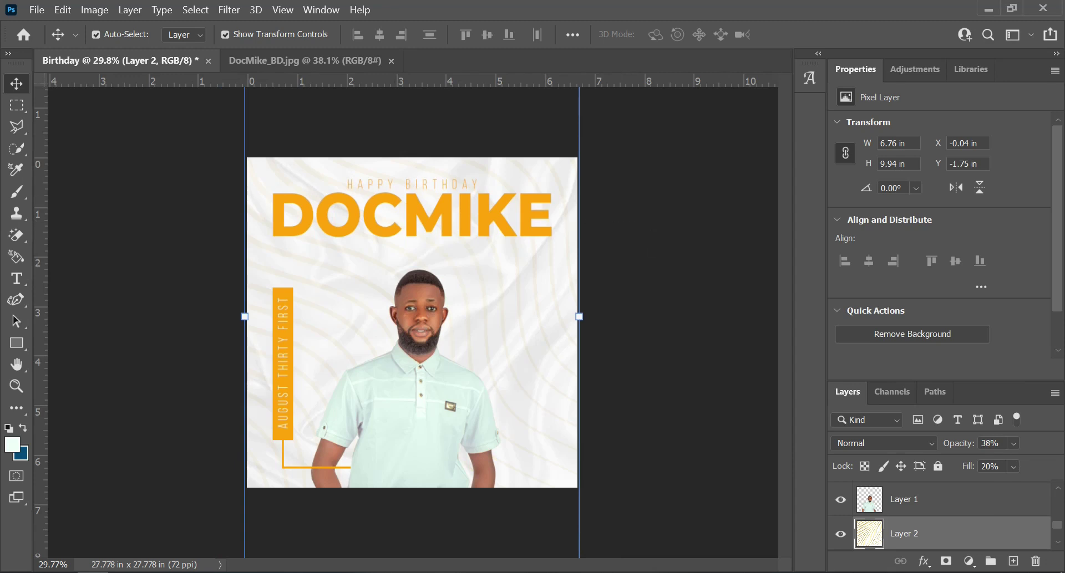
pyautogui.click(938, 467)
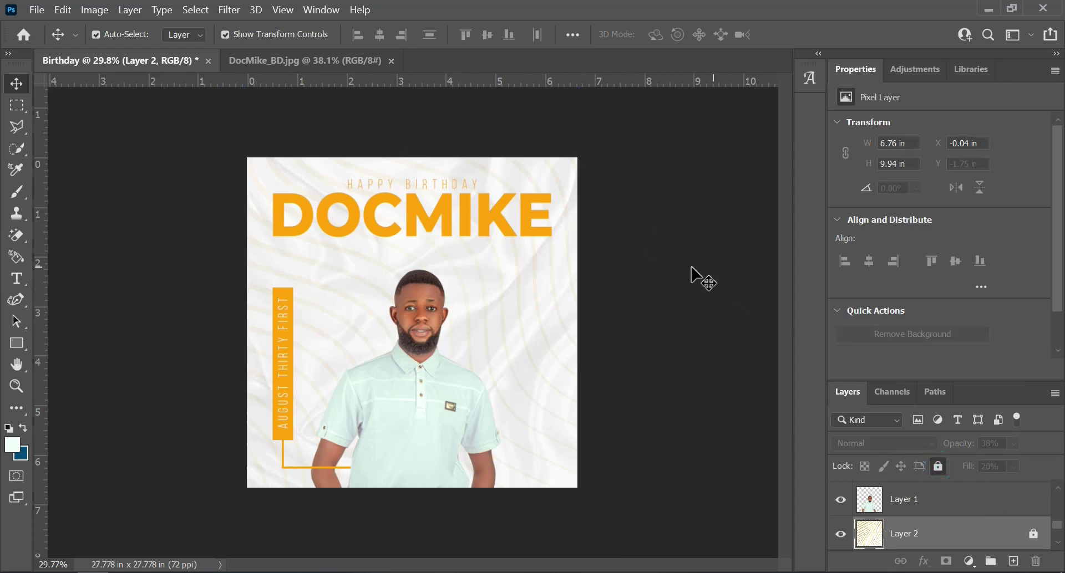
pyautogui.click(697, 261)
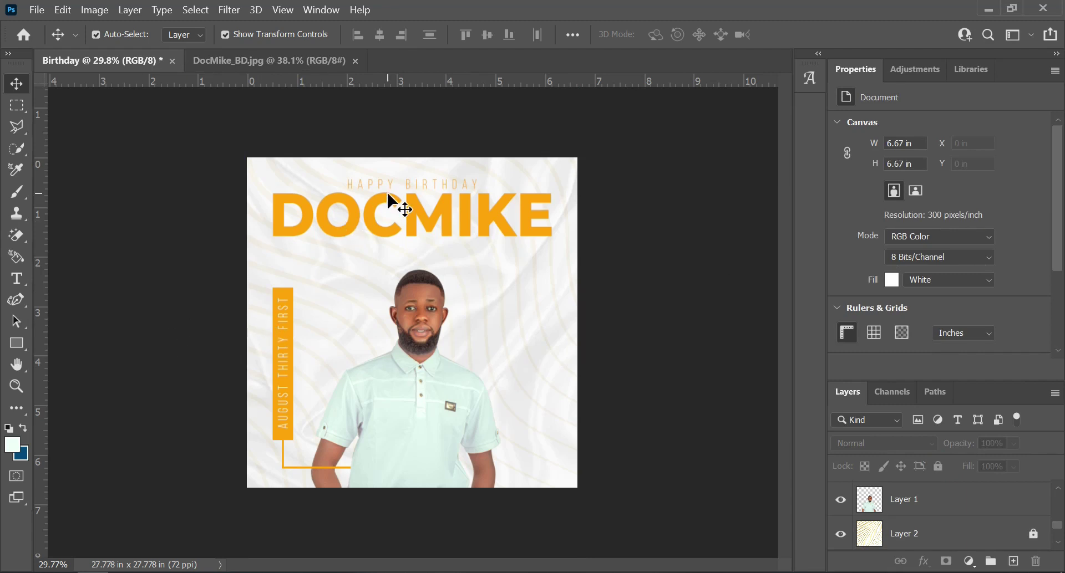
# Draw a circle about 752 px across beside the man's head with the Ellipse tool
pyautogui.click(17, 343)
pyautogui.rightClick(18, 345)
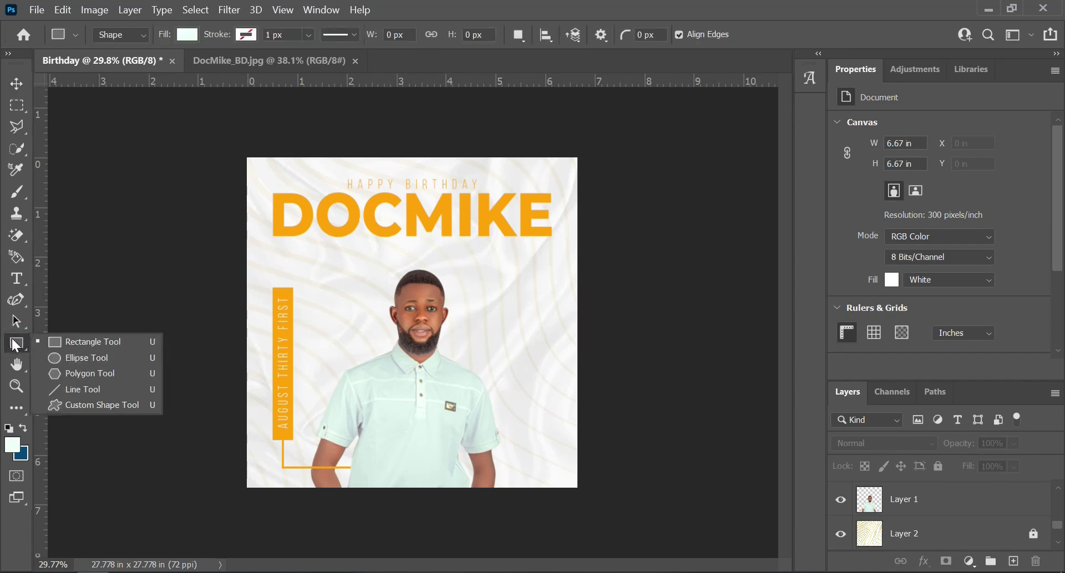
pyautogui.click(72, 356)
pyautogui.moveTo(318, 258); pyautogui.dragTo(387, 317)
pyautogui.hotkey('alt', 'shift')
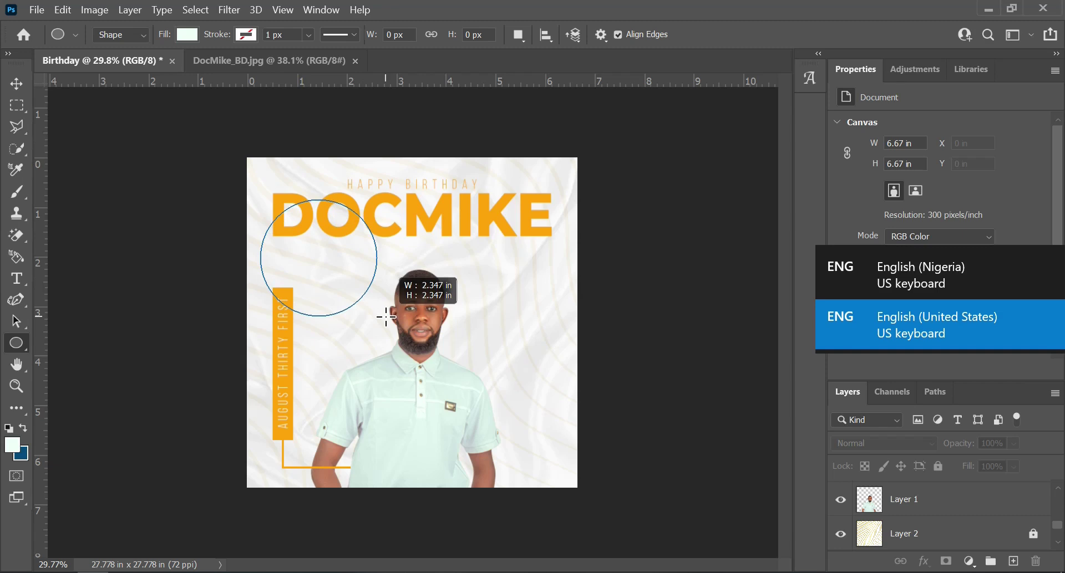
pyautogui.moveTo(386, 316); pyautogui.dragTo(571, 391)
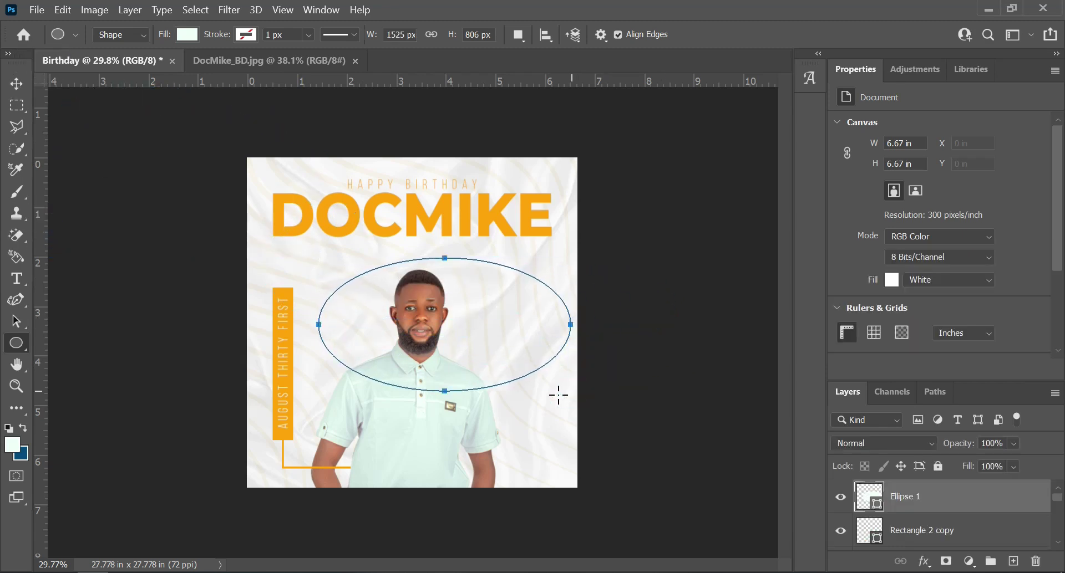
pyautogui.moveTo(490, 253); pyautogui.dragTo(380, 345)
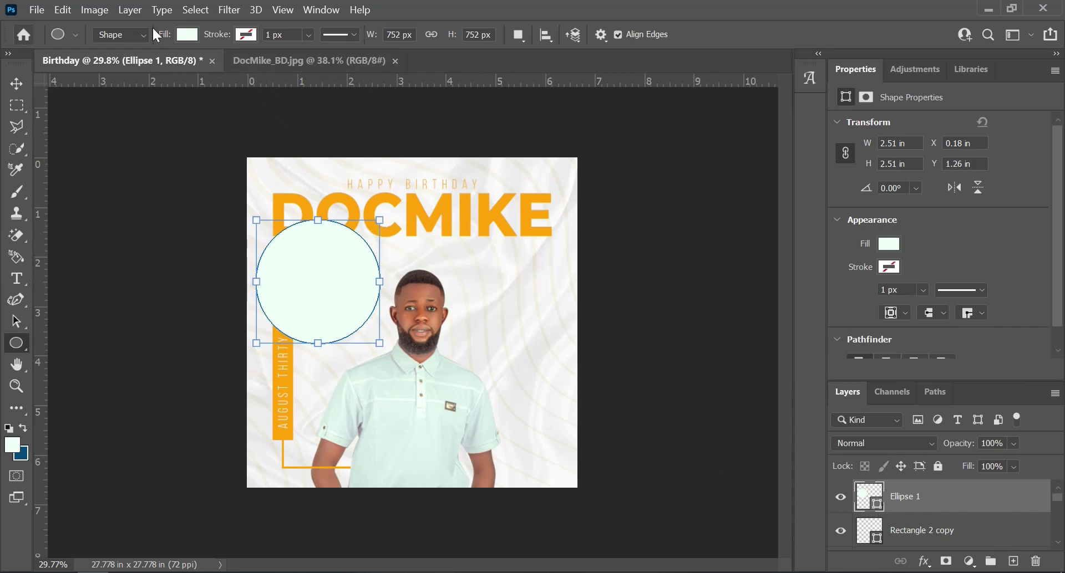
# Give the circle no fill and an orange 89.28 px stroke, and shrink it to 1.2 in beside the man's head
pyautogui.click(185, 35)
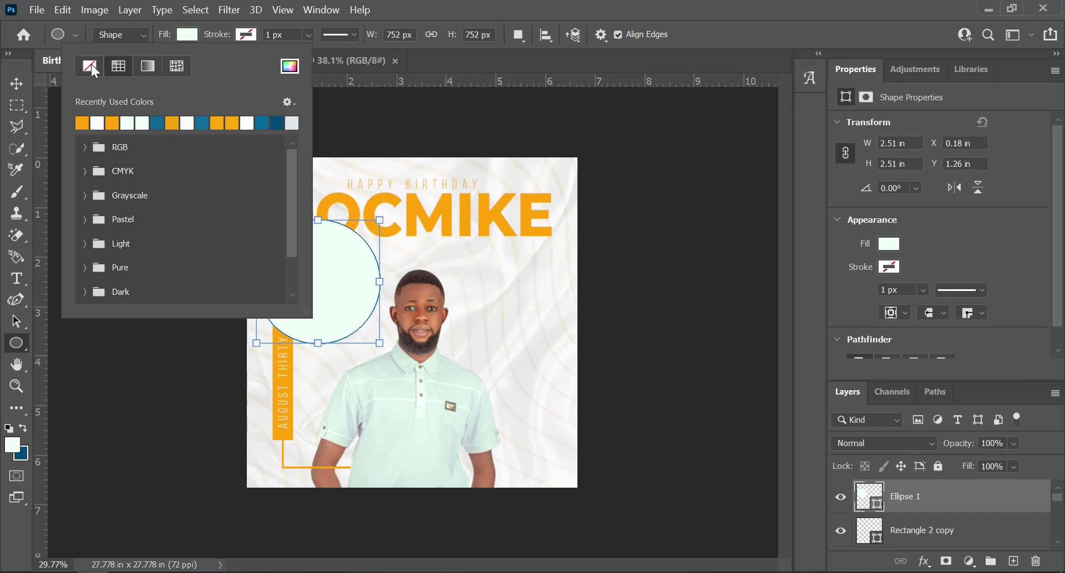
pyautogui.click(91, 65)
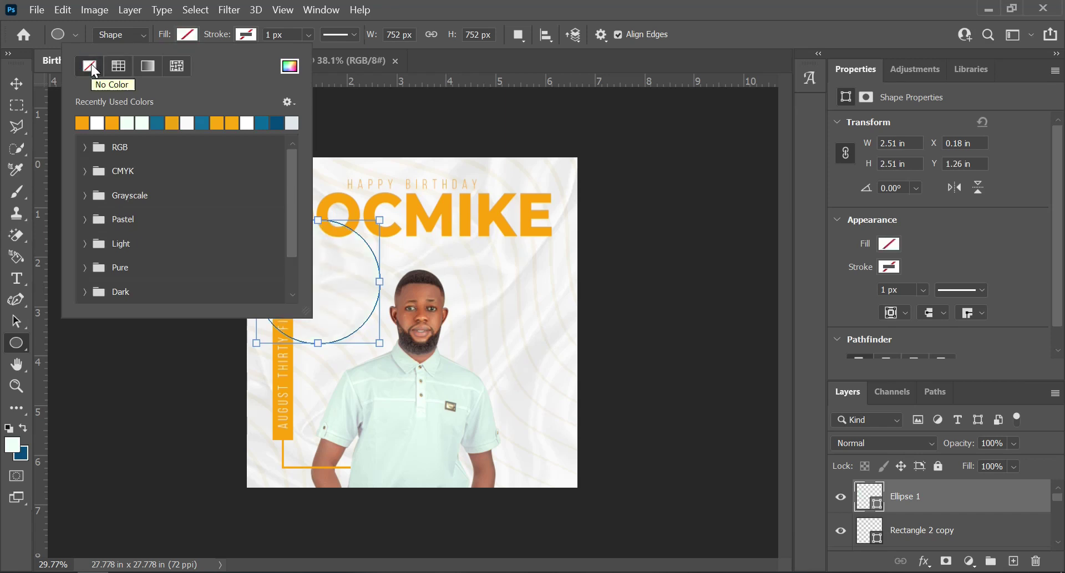
pyautogui.click(246, 34)
pyautogui.click(141, 122)
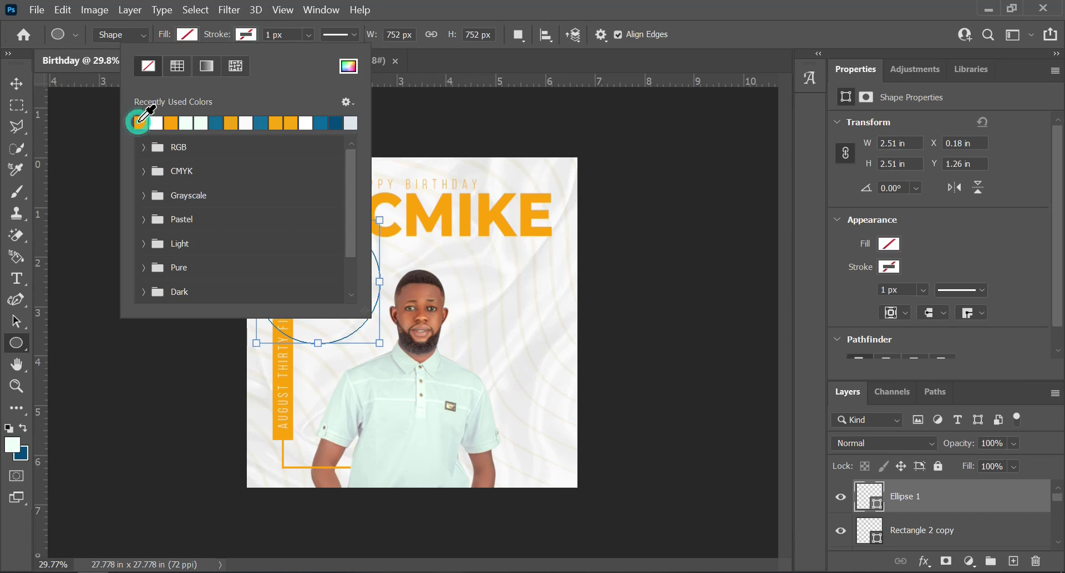
pyautogui.click(19, 82)
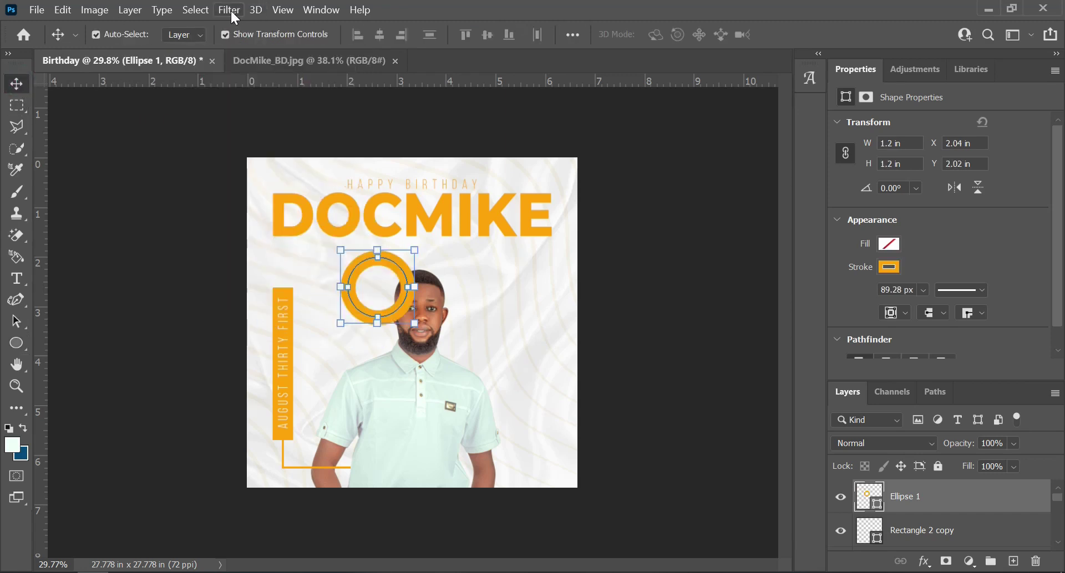
# Rasterize the orange ring and apply a Motion Blur at angle 0° with a distance of 44 pixels
pyautogui.click(229, 10)
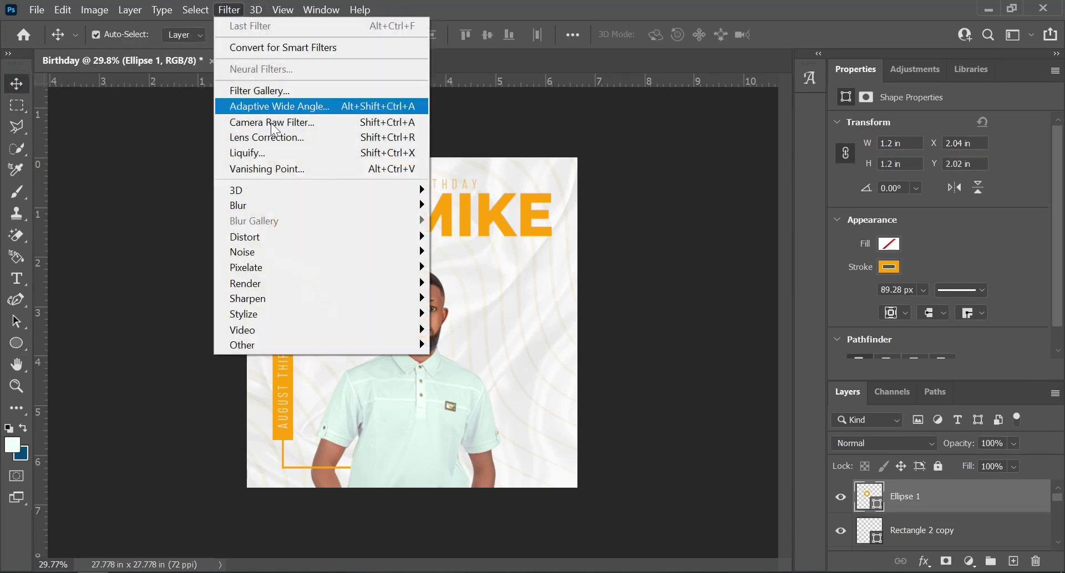
pyautogui.moveTo(321, 213)
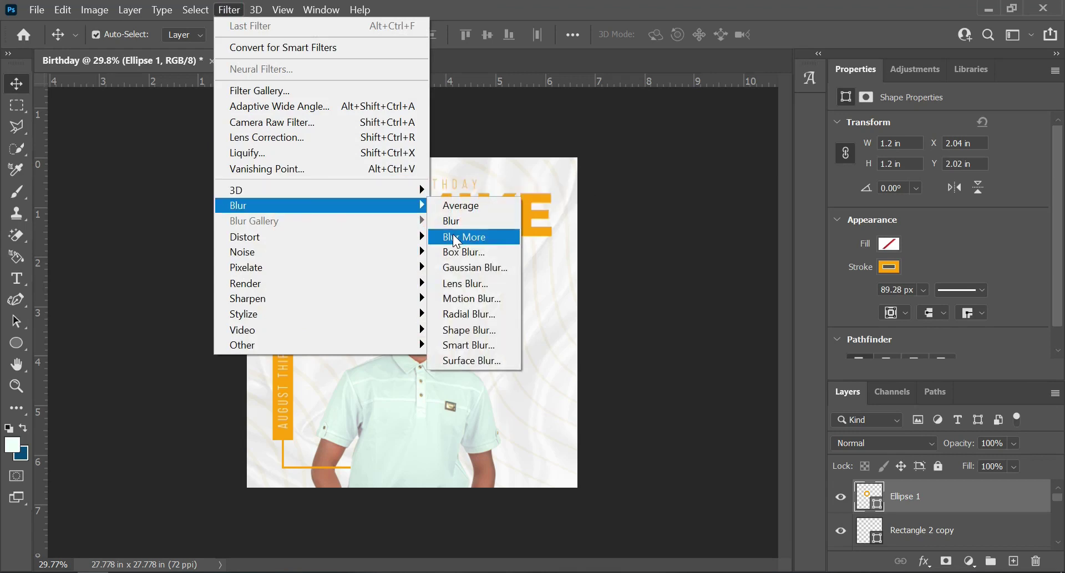
pyautogui.click(481, 298)
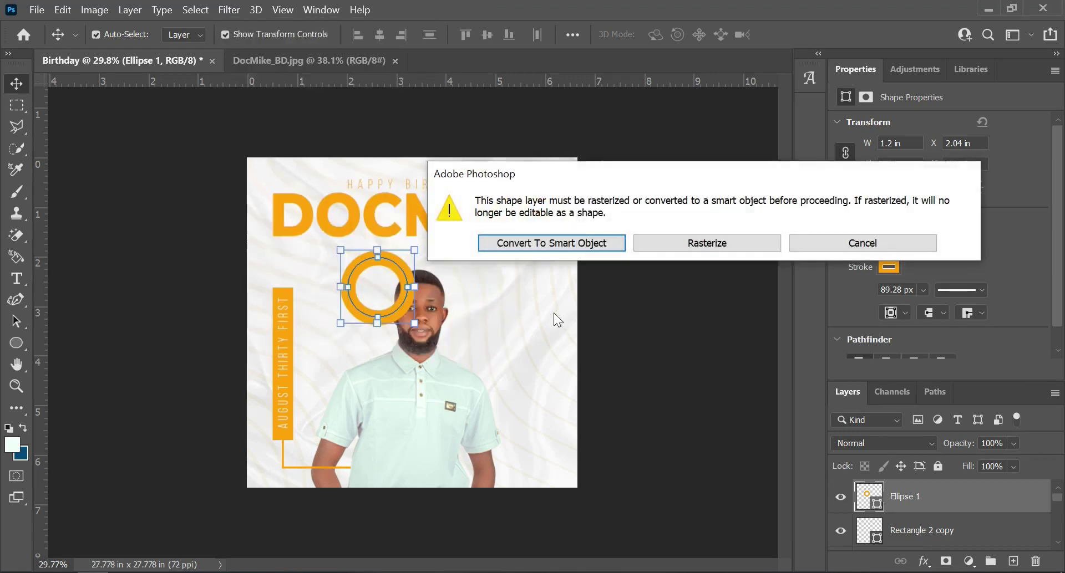
pyautogui.click(709, 244)
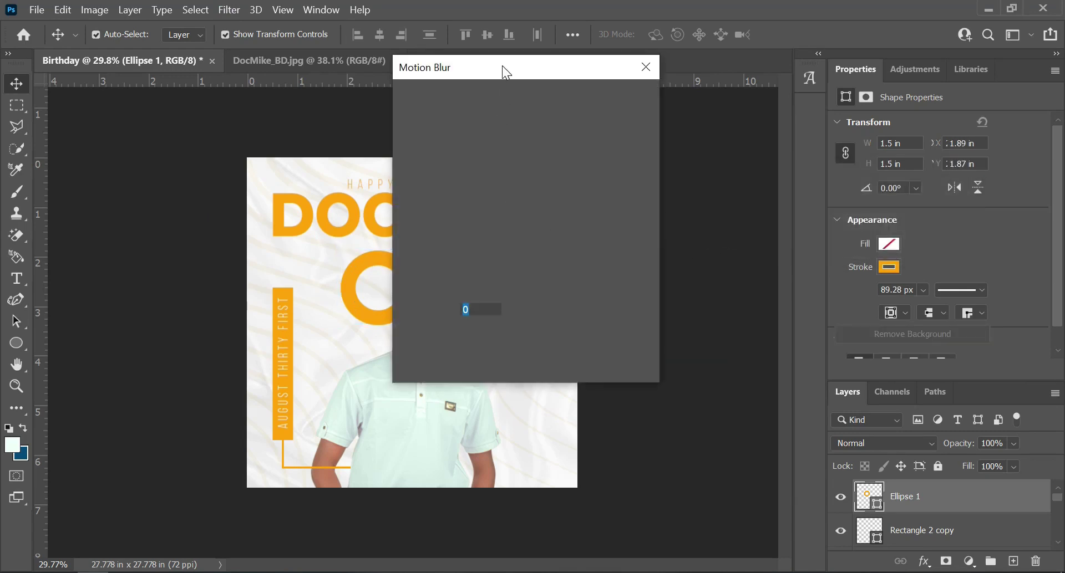
pyautogui.moveTo(486, 67); pyautogui.dragTo(628, 56)
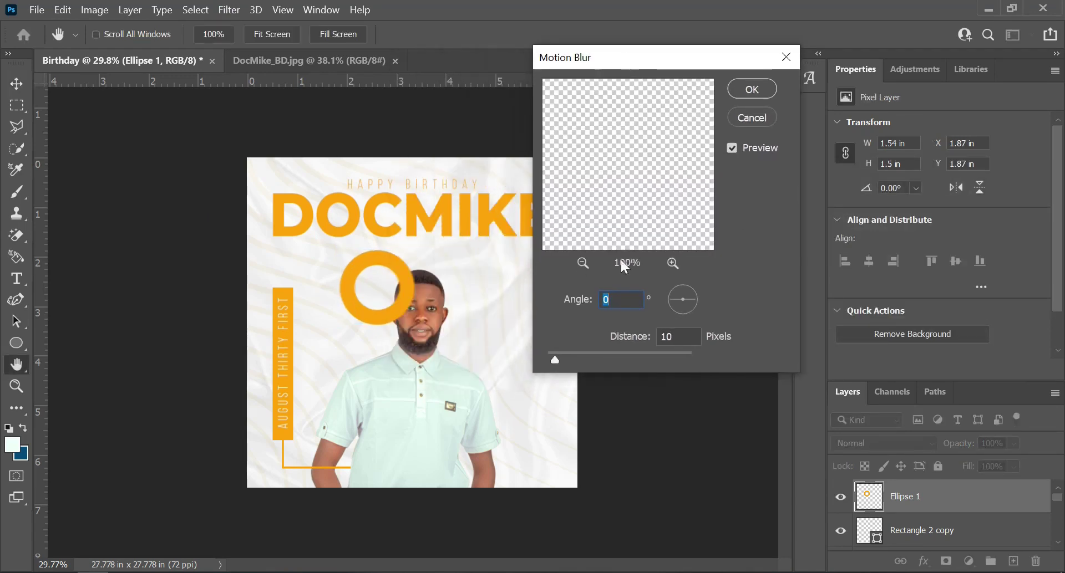
pyautogui.moveTo(561, 361); pyautogui.dragTo(581, 364)
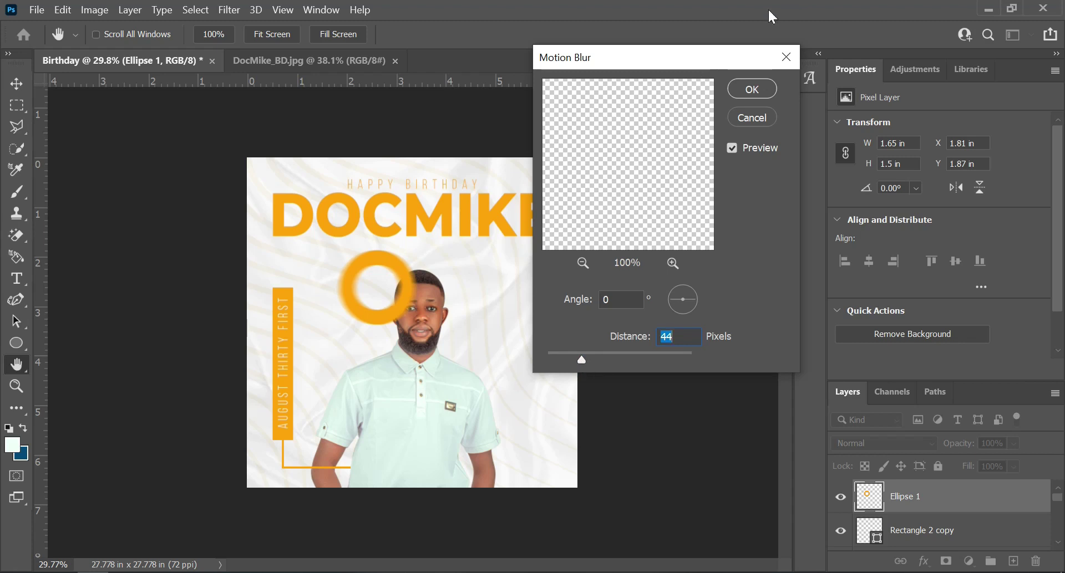
pyautogui.click(749, 91)
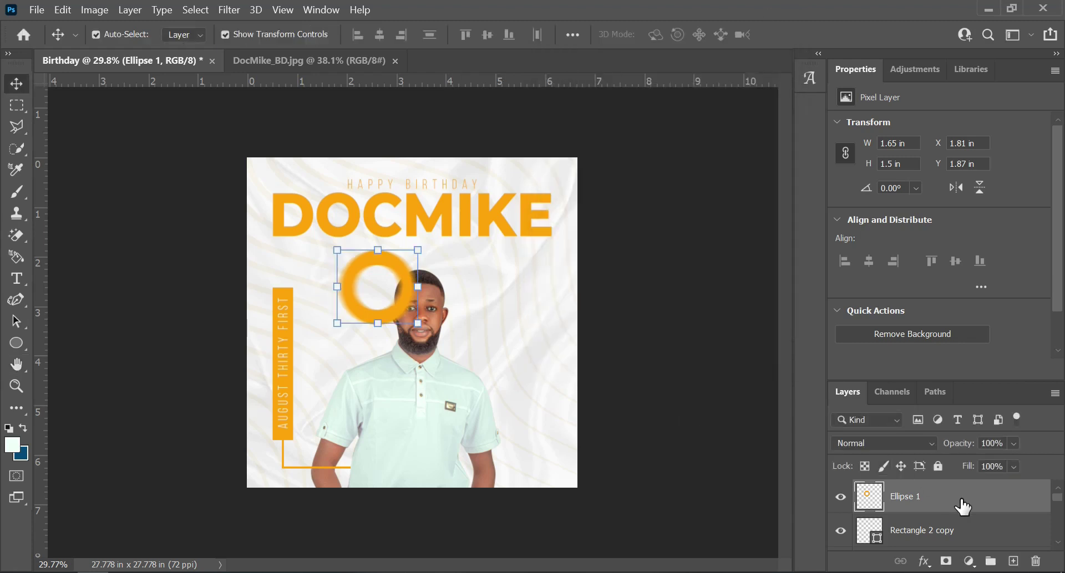
# Place the blurred ring layer beneath the man's photo layer, move the ring partly behind his head and scale it down to about 92%
pyautogui.moveTo(969, 504); pyautogui.dragTo(933, 547)
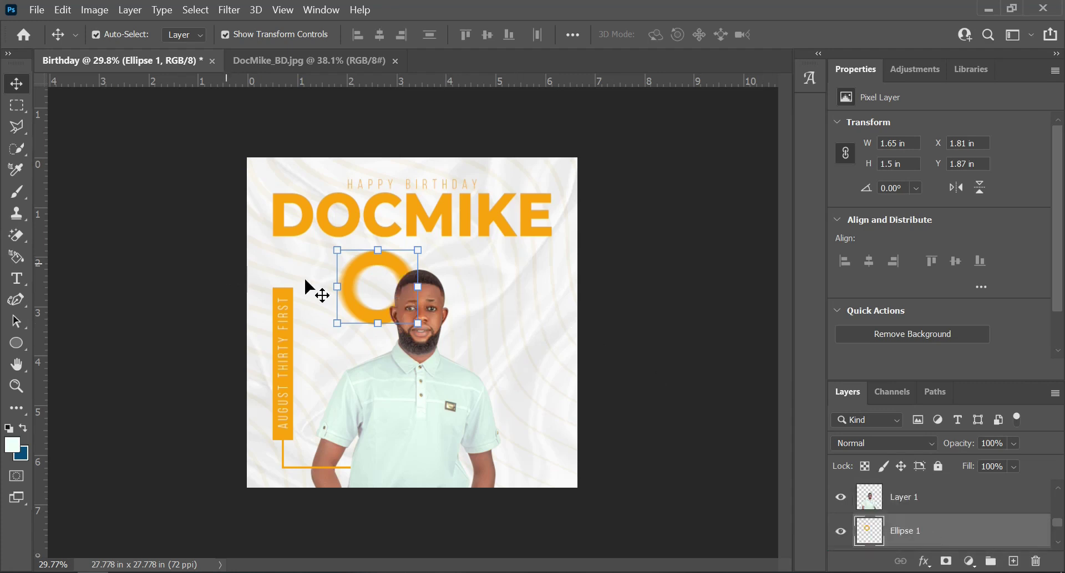
pyautogui.moveTo(354, 266); pyautogui.dragTo(367, 276)
pyautogui.moveTo(355, 338); pyautogui.dragTo(363, 332)
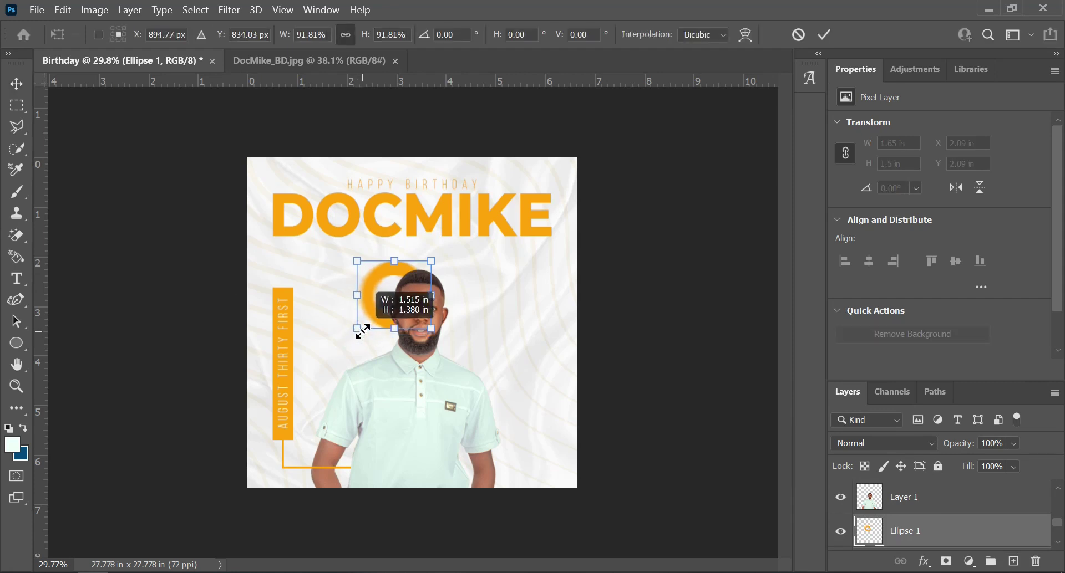
pyautogui.press('Return')
# Enlarge the man's photo to about 105.66%, nudge it slightly right, and raise the blurred ring behind his head
pyautogui.click(427, 309)
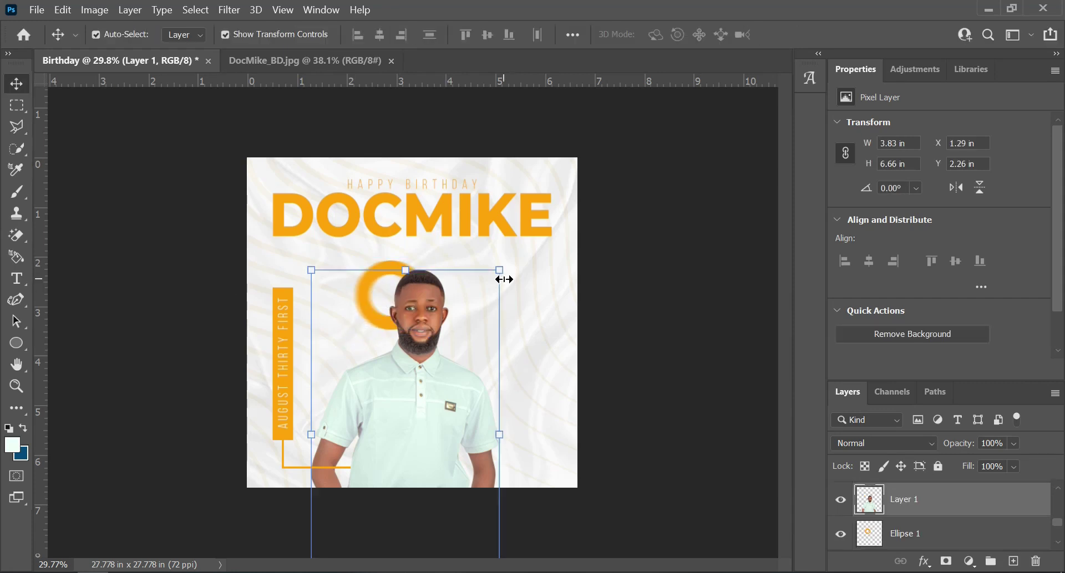
pyautogui.moveTo(500, 271); pyautogui.dragTo(511, 252)
pyautogui.moveTo(313, 254); pyautogui.dragTo(306, 256)
pyautogui.moveTo(510, 249); pyautogui.dragTo(509, 250)
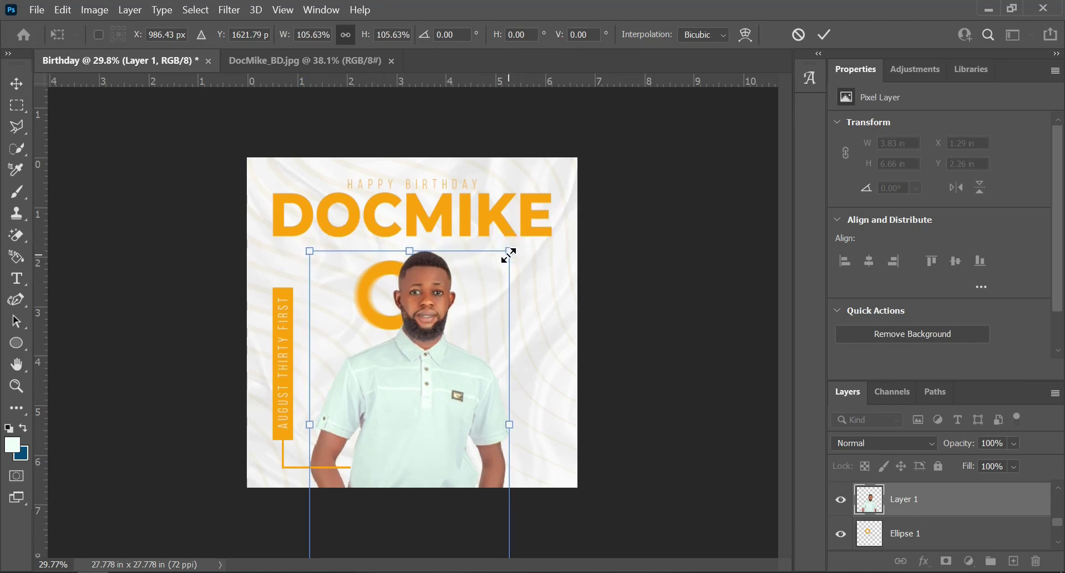
pyautogui.hotkey('shift', 'Right')
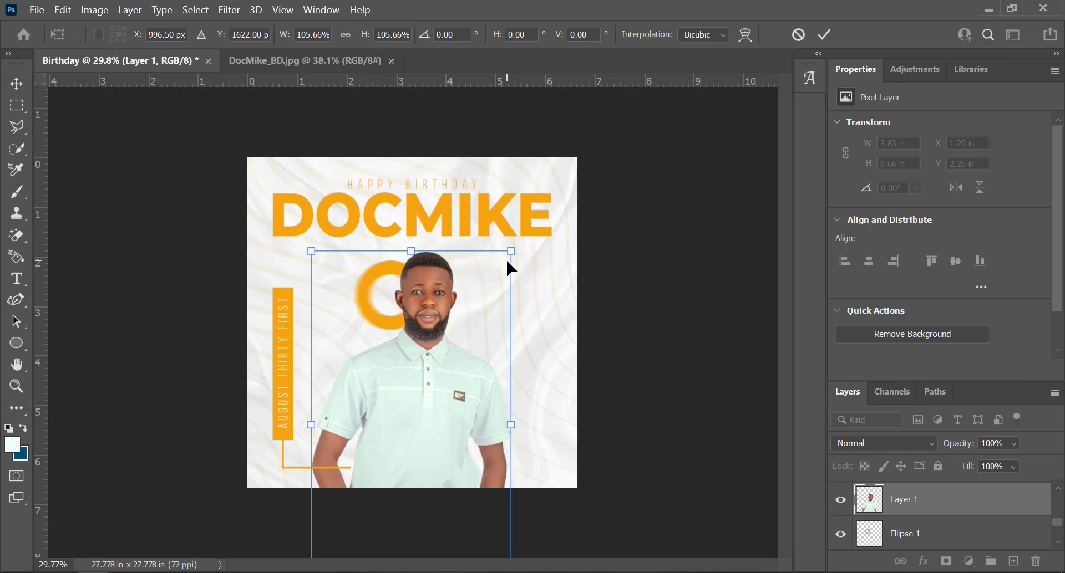
pyautogui.click(631, 291)
pyautogui.moveTo(364, 298); pyautogui.dragTo(364, 287)
# Lengthen the horizontal accent line below the date bar to 1.42 in so it reaches the man's shirt
pyautogui.scroll(6, 361, 424)
pyautogui.click(306, 506)
pyautogui.scroll(6, 313, 512)
pyautogui.moveTo(314, 491); pyautogui.dragTo(334, 495)
pyautogui.hotkey('ctrl', 'z')
pyautogui.press('Return')
pyautogui.hotkey('ctrl', '0')
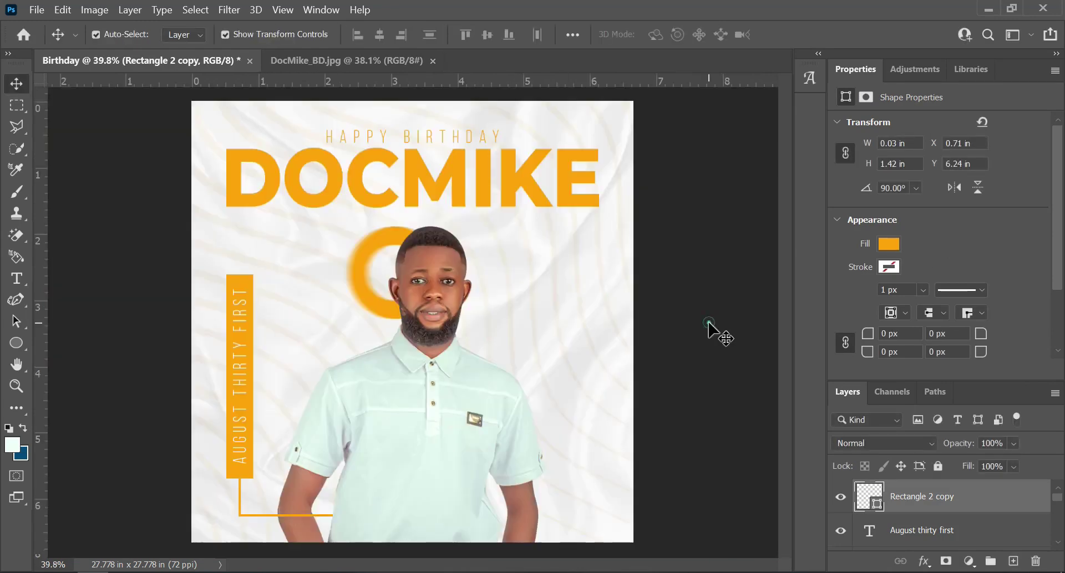
# Duplicate the blurred ring and place the copy partly outside the flyer's lower-right corner
pyautogui.click(717, 331)
pyautogui.scroll(-4, 556, 321)
pyautogui.click(386, 307)
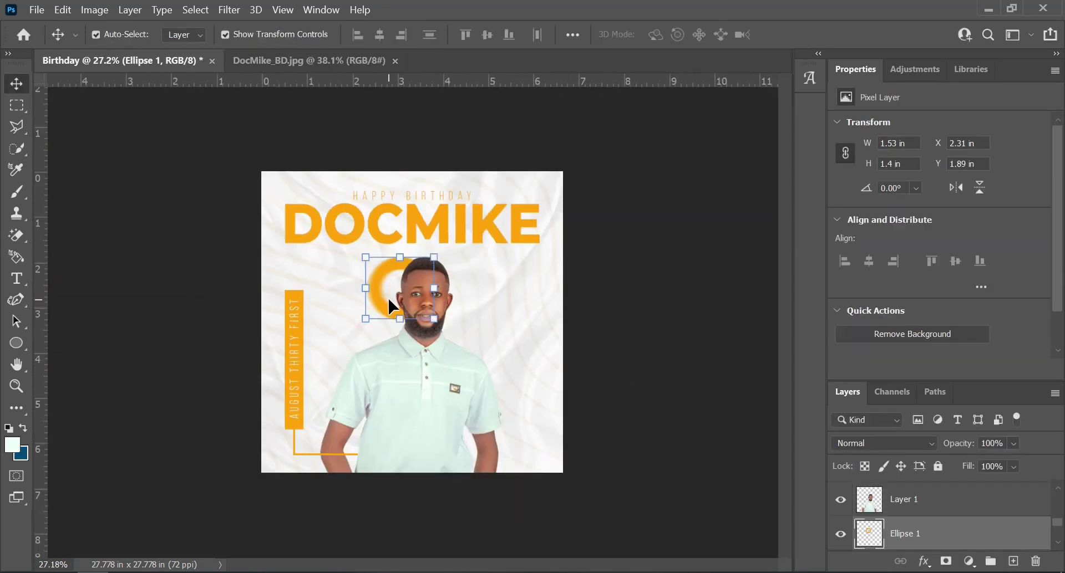
pyautogui.moveTo(387, 307); pyautogui.dragTo(522, 478)
pyautogui.press('super+space')
pyautogui.moveTo(524, 482); pyautogui.dragTo(522, 457)
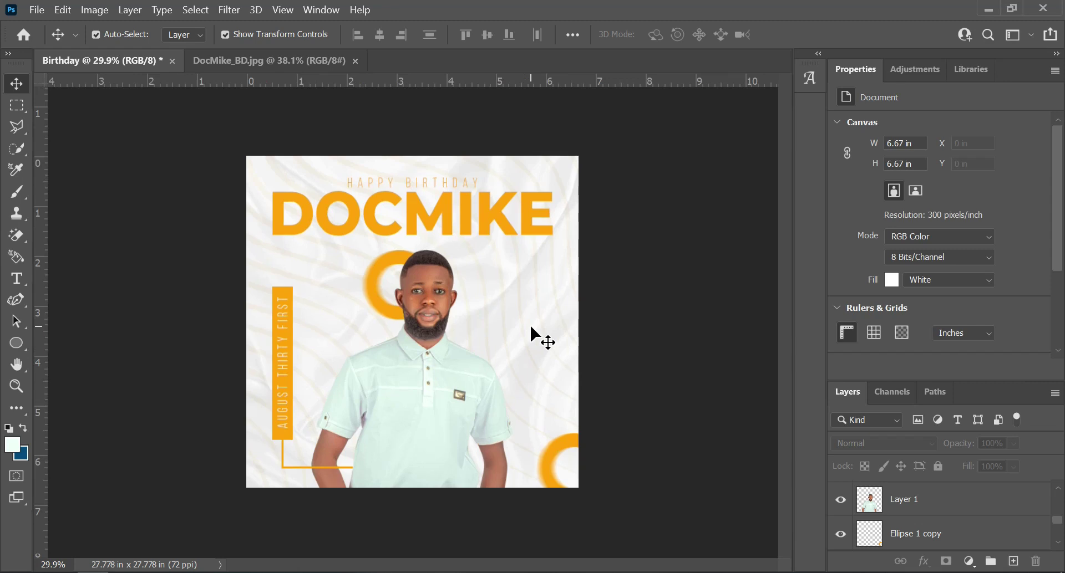
# Reveal the hidden black copy of the name heading and delete that layer
pyautogui.click(407, 213)
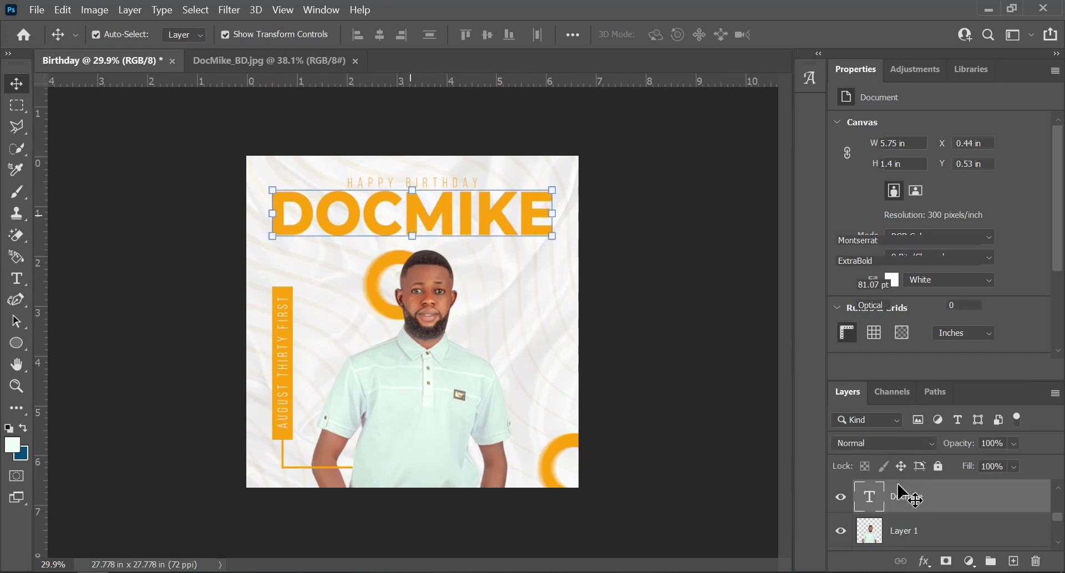
pyautogui.scroll(-1, 906, 511)
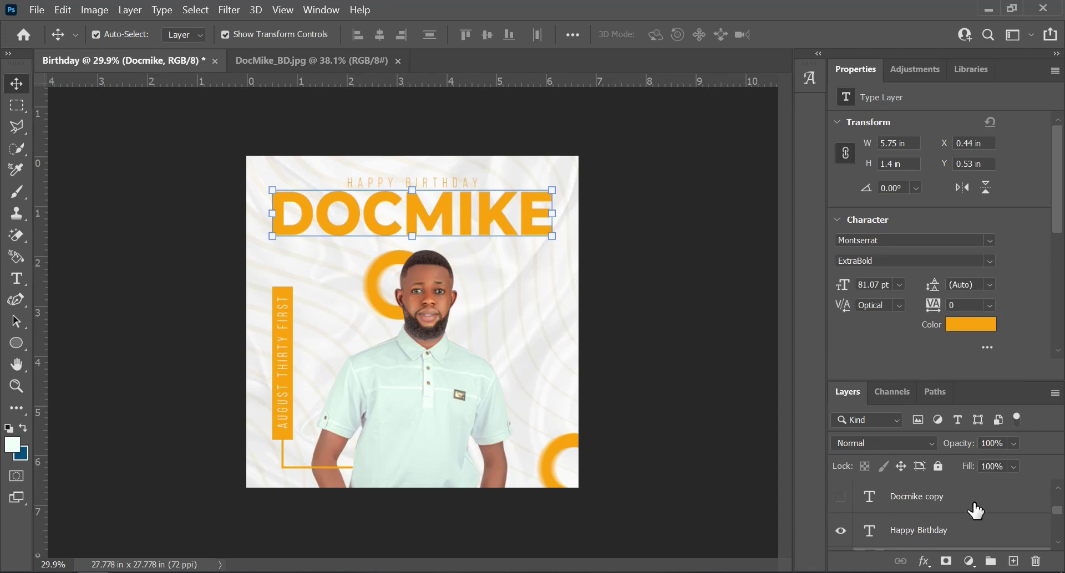
pyautogui.click(841, 497)
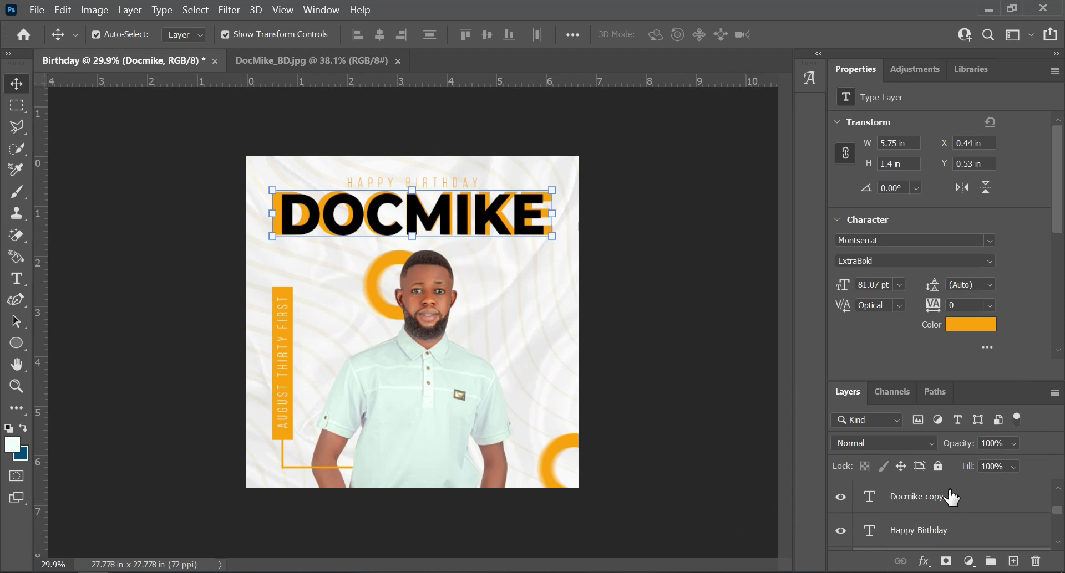
pyautogui.click(975, 502)
pyautogui.click(975, 509)
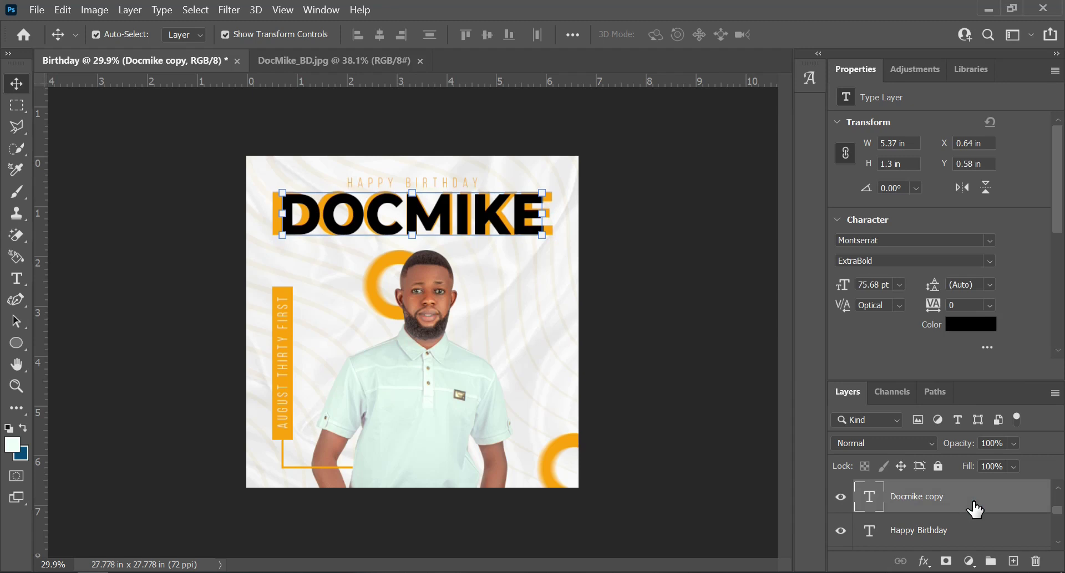
pyautogui.press('Delete')
# Duplicate the orange name heading and colour the copy's text white (ffffff)
pyautogui.click(963, 529)
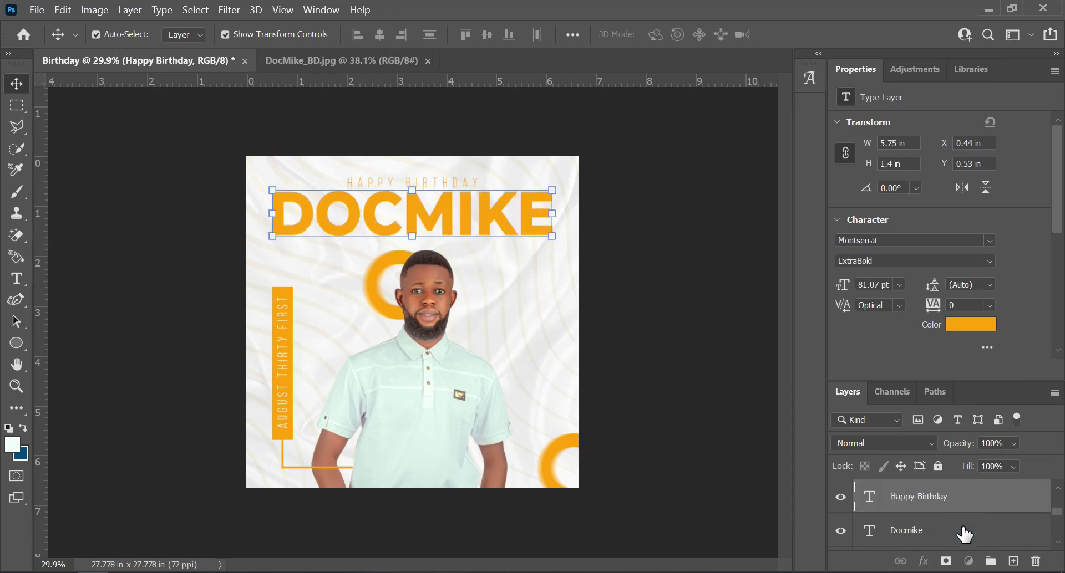
pyautogui.click(965, 532)
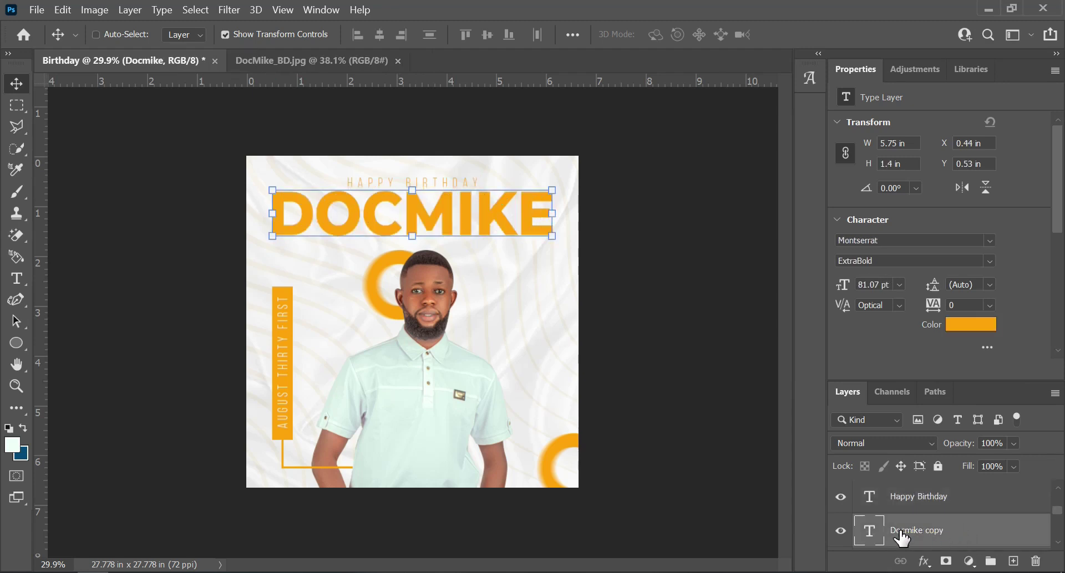
pyautogui.hotkey('ctrl', 'j')
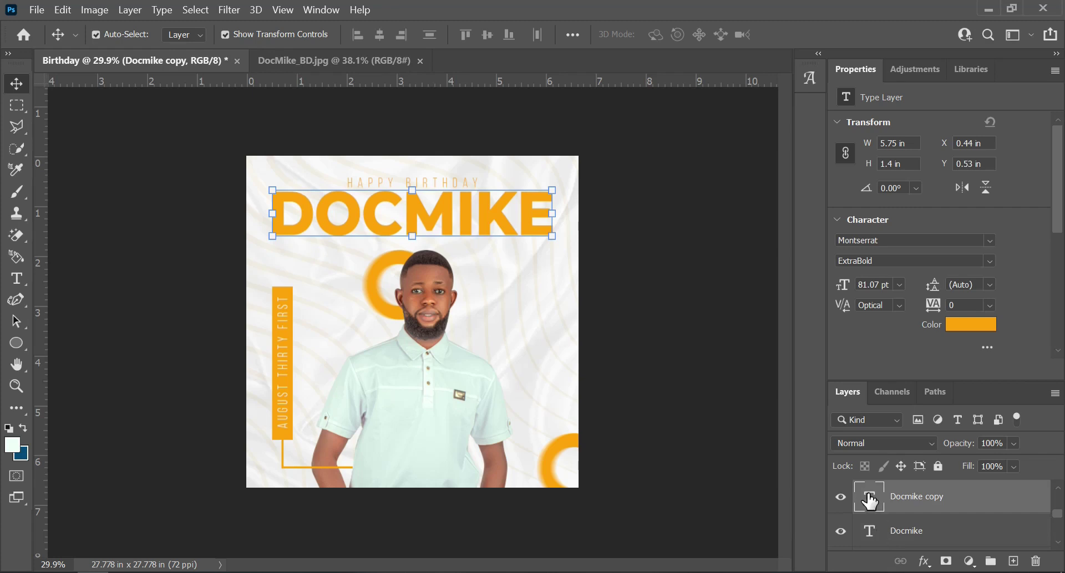
pyautogui.doubleClick(869, 502)
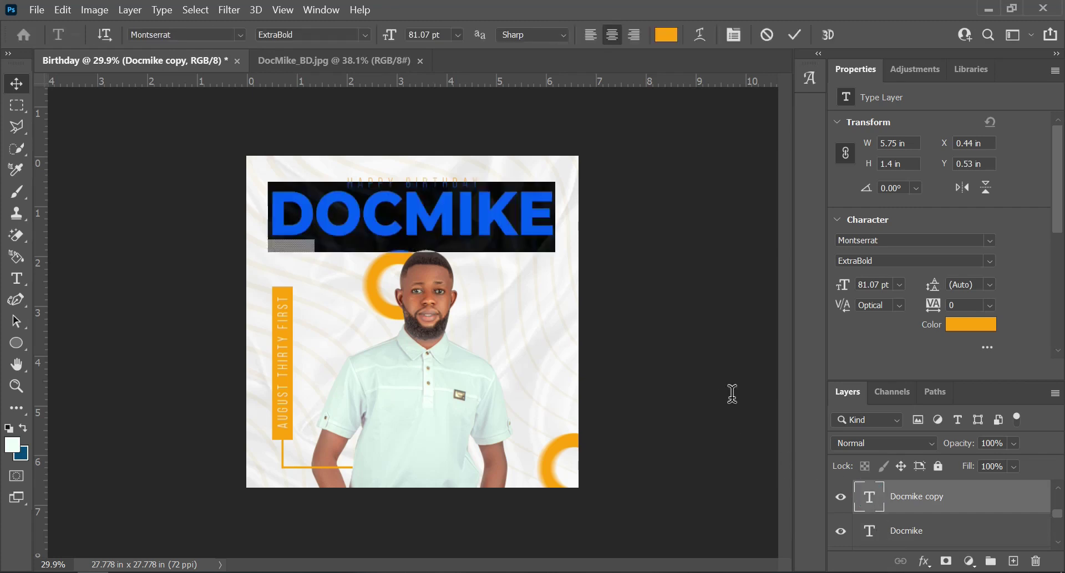
pyautogui.click(666, 34)
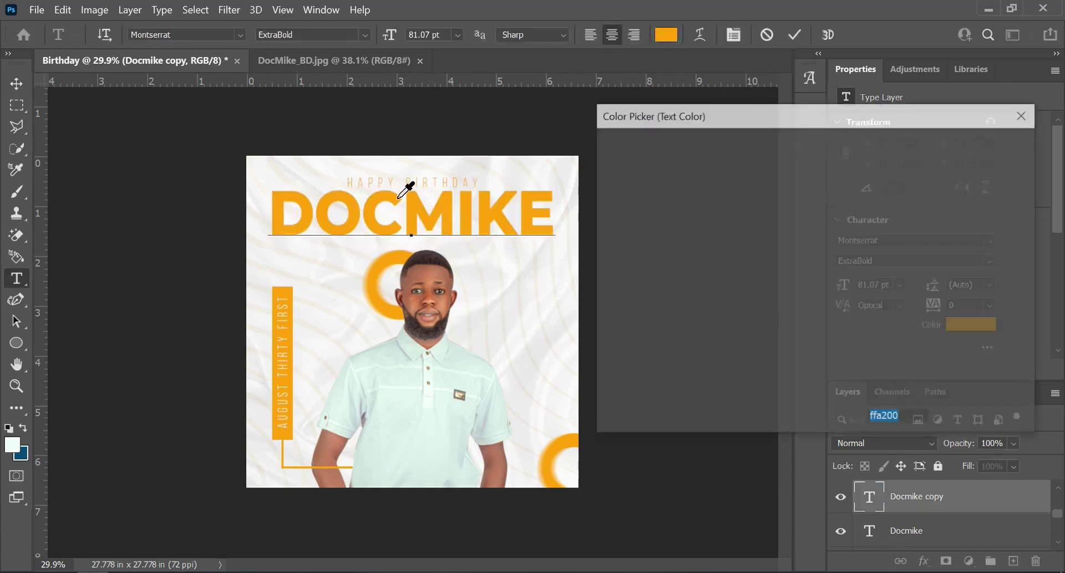
pyautogui.write('ffffff')
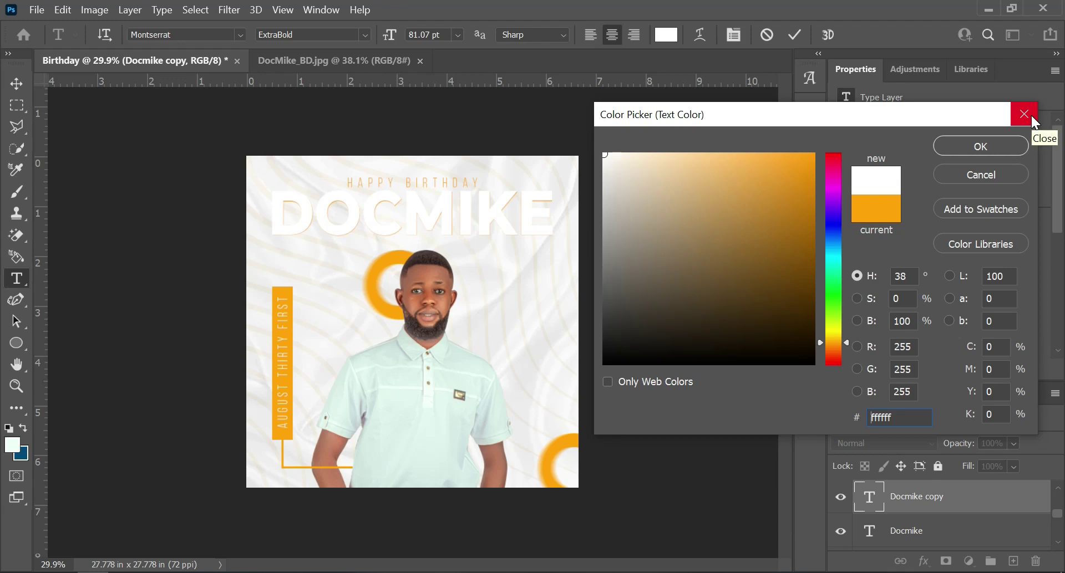
pyautogui.click(1007, 146)
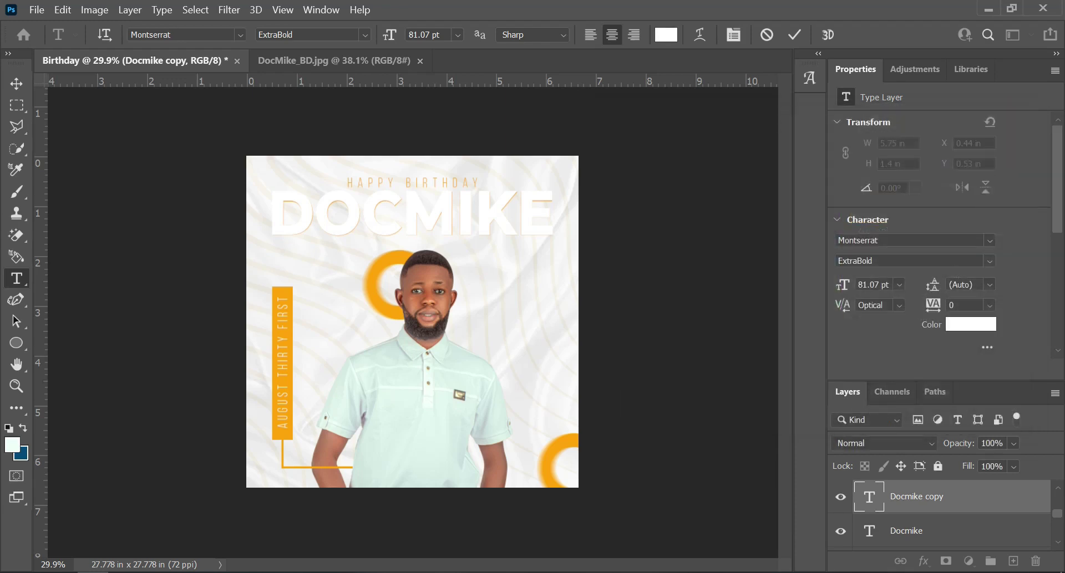
pyautogui.click(790, 35)
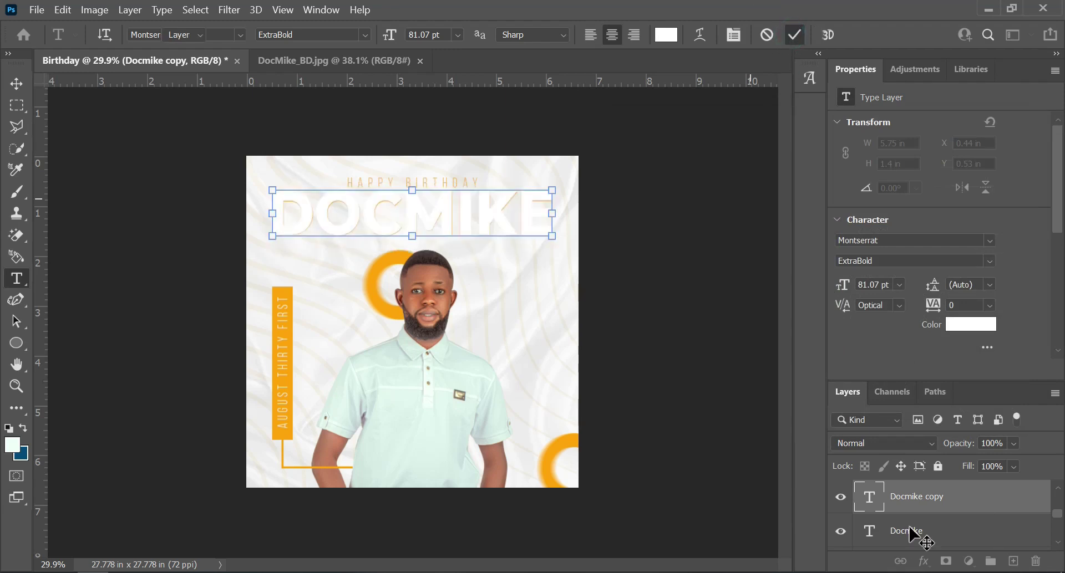
pyautogui.press('v')
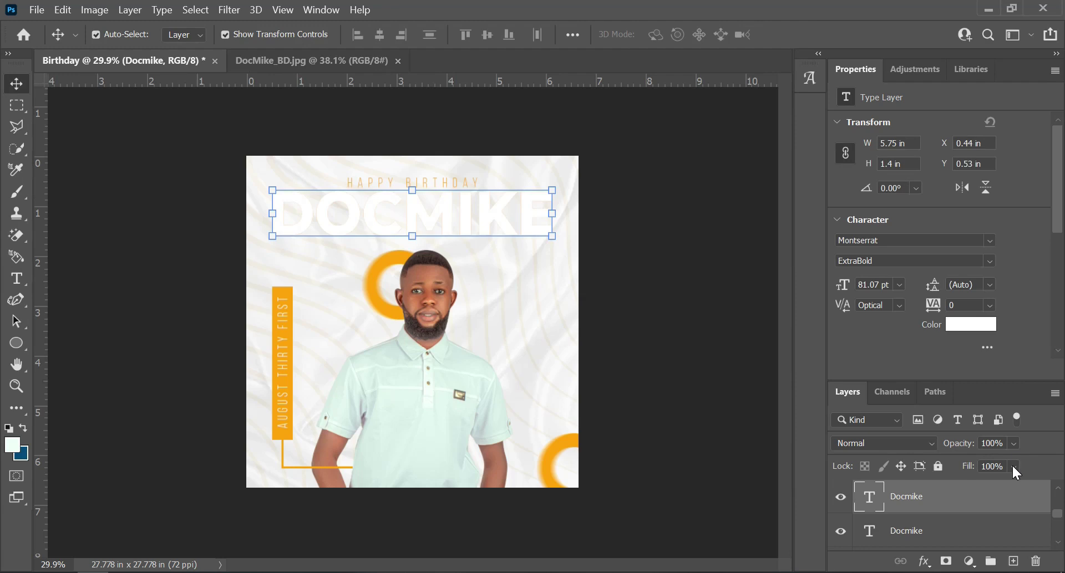
# Lower the white heading copy's fill to 0%
pyautogui.click(1013, 468)
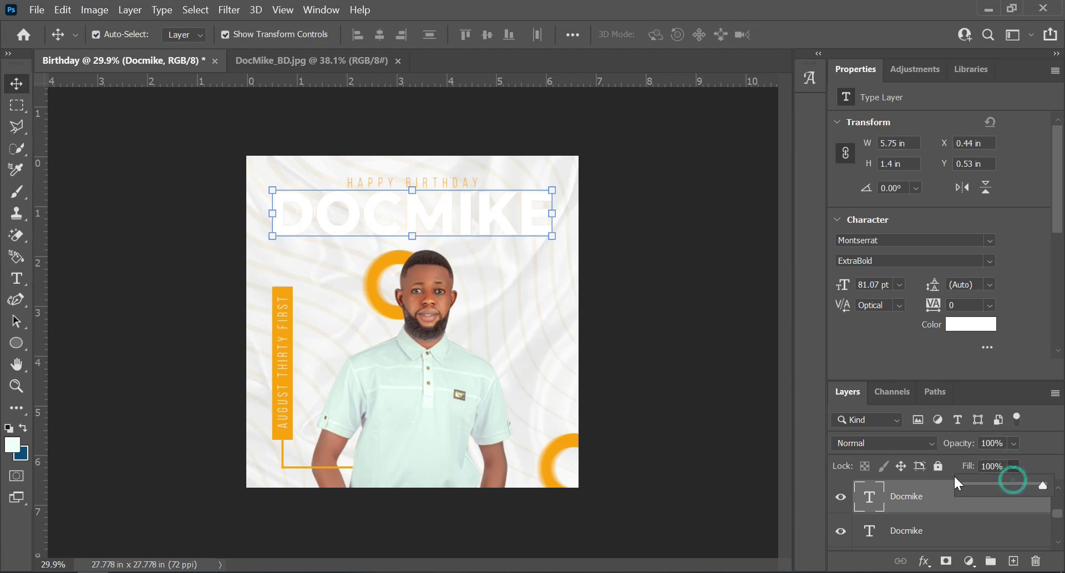
pyautogui.moveTo(980, 480); pyautogui.dragTo(931, 482)
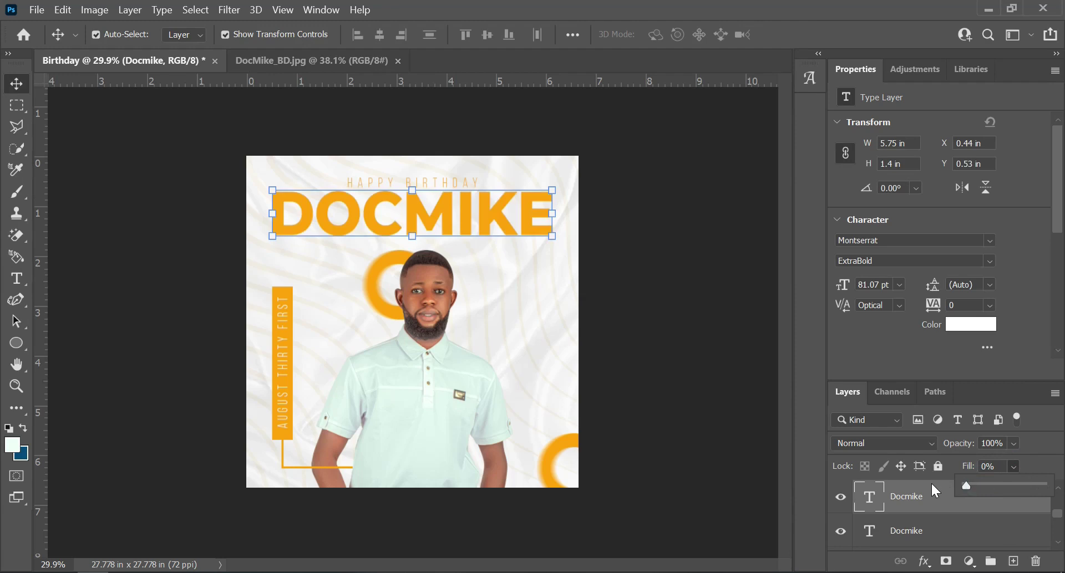
pyautogui.click(932, 501)
pyautogui.click(976, 499)
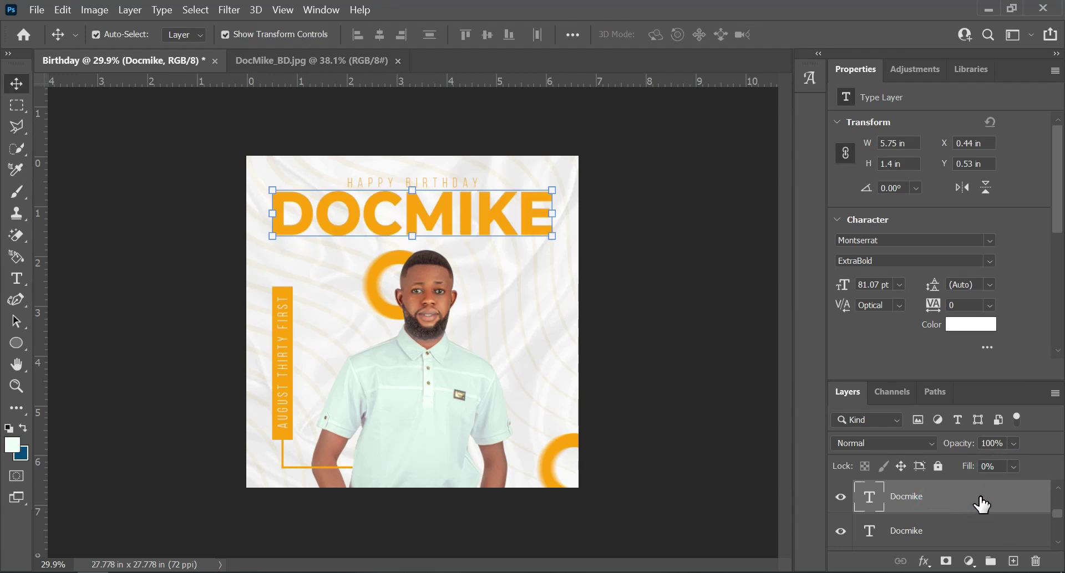
# Add a 4 px white (ffffff) Stroke layer style to the heading copy, positioned outside
pyautogui.doubleClick(979, 505)
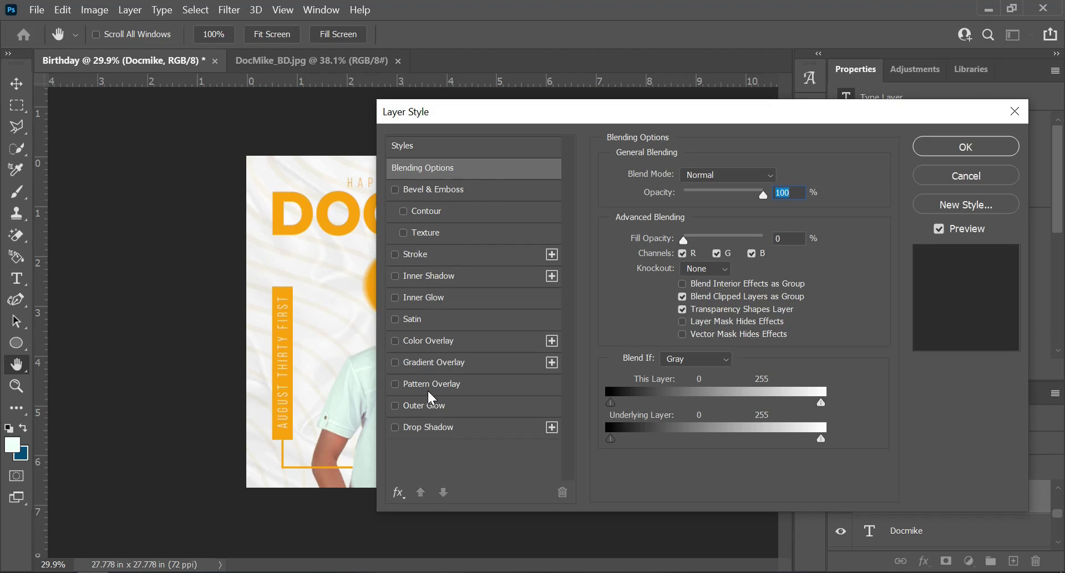
pyautogui.click(419, 254)
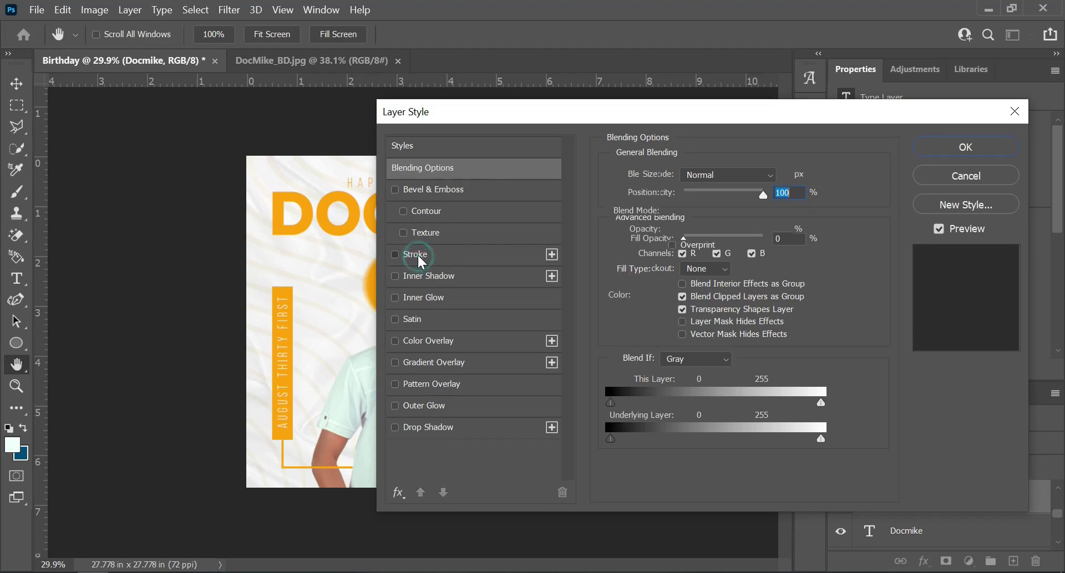
pyautogui.moveTo(444, 118); pyautogui.dragTo(581, 115)
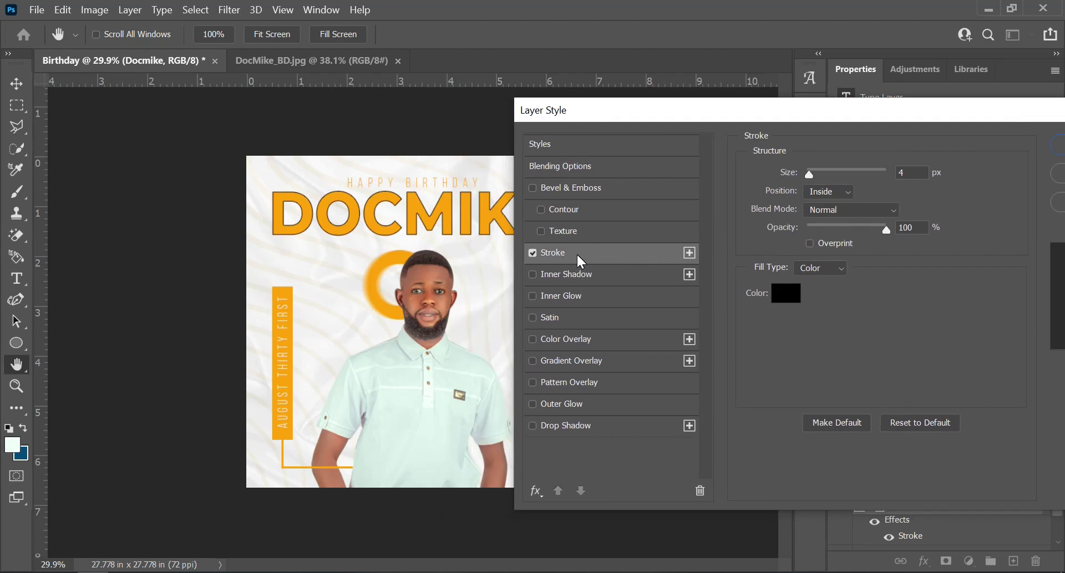
pyautogui.click(844, 189)
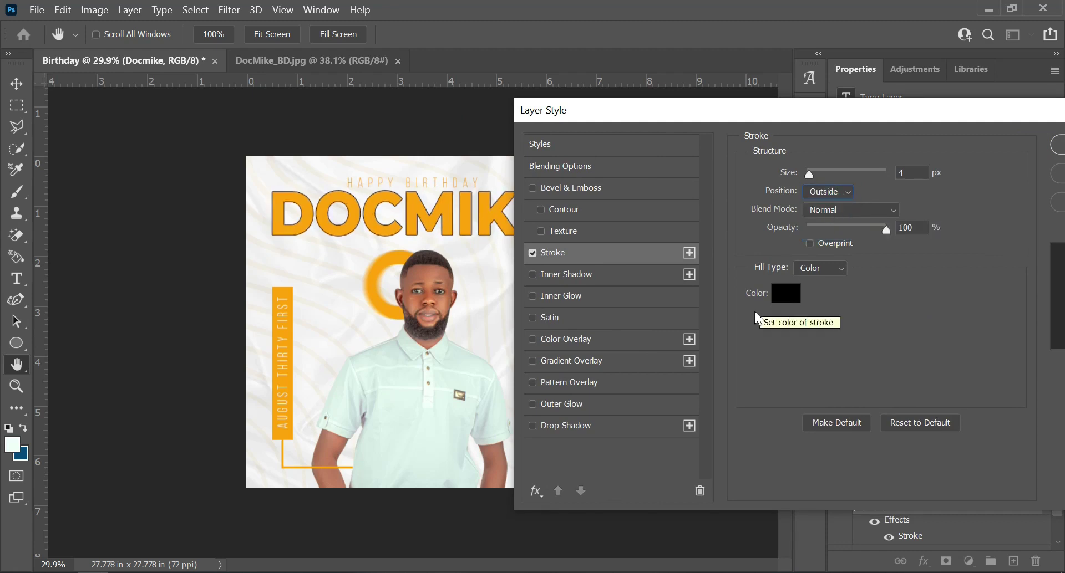
pyautogui.click(784, 295)
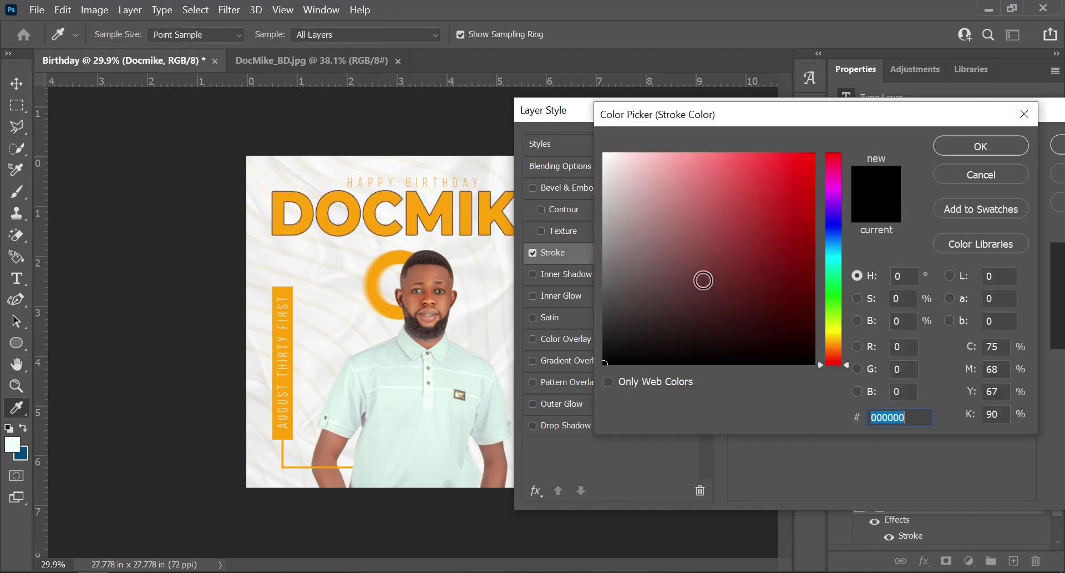
pyautogui.click(526, 139)
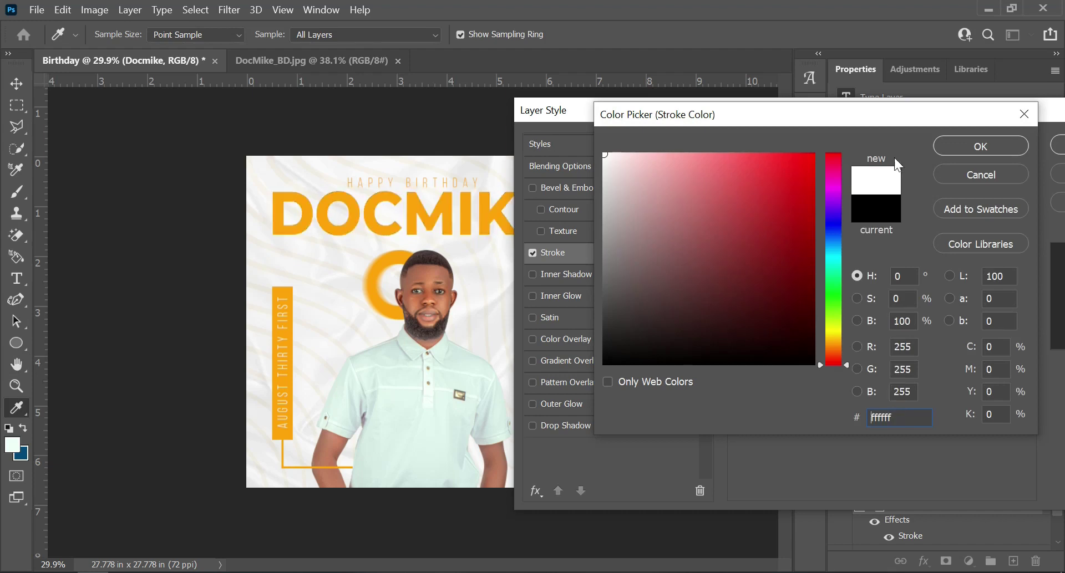
pyautogui.click(953, 144)
pyautogui.moveTo(975, 105); pyautogui.dragTo(818, 141)
pyautogui.click(985, 183)
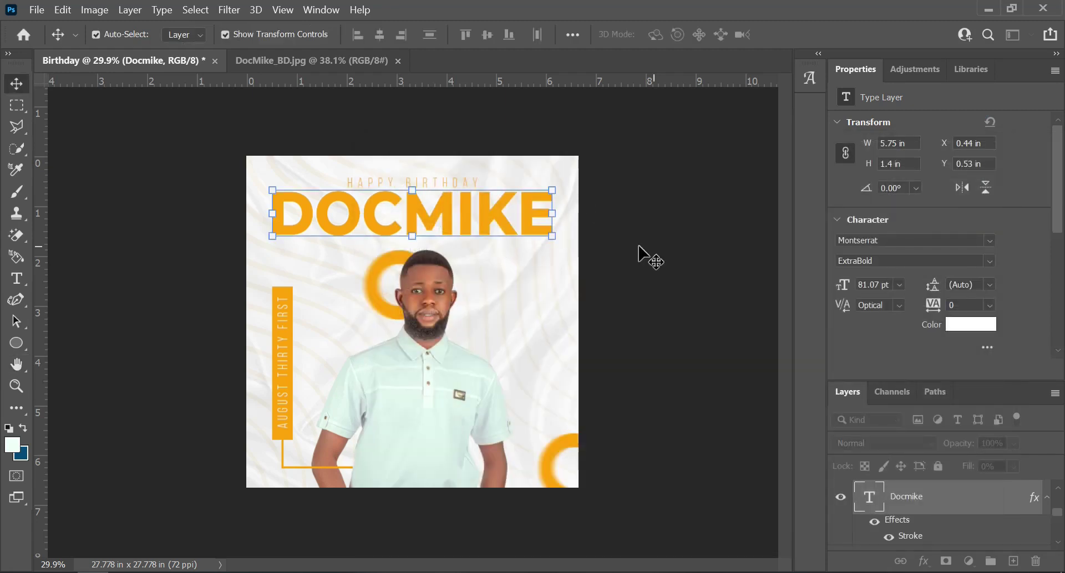
# Offset the white-outlined heading copy to the right until its X position is 0.61 in, and hide the transform controls
pyautogui.hotkey('shift', 'Right')
pyautogui.hotkey('shift', 'Right')
pyautogui.hotkey('shift', 'Right')
pyautogui.hotkey('shift', 'Right')
pyautogui.hotkey('shift', 'Right')
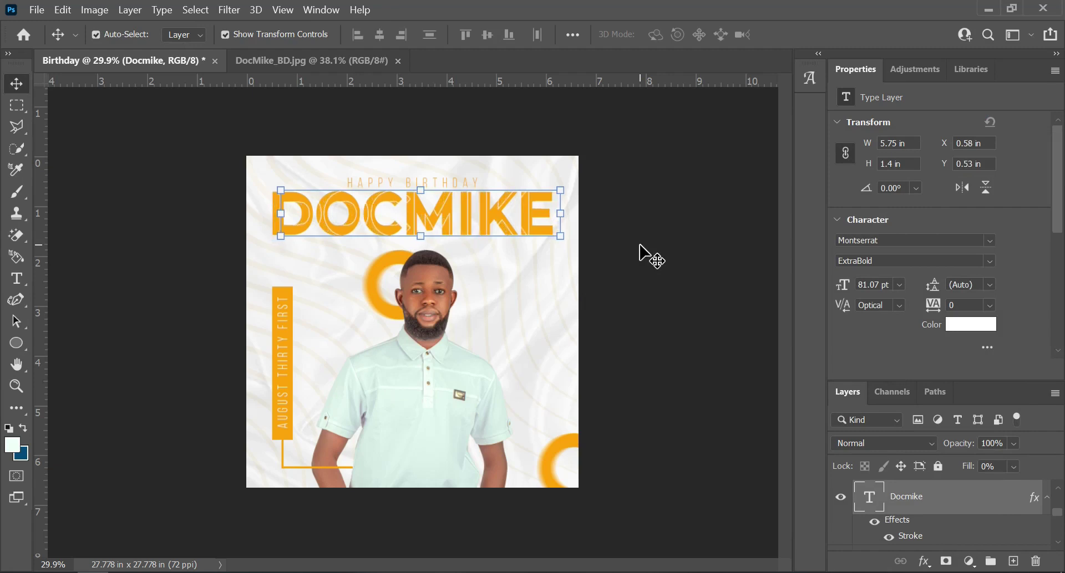
pyautogui.hotkey('shift', 'Right')
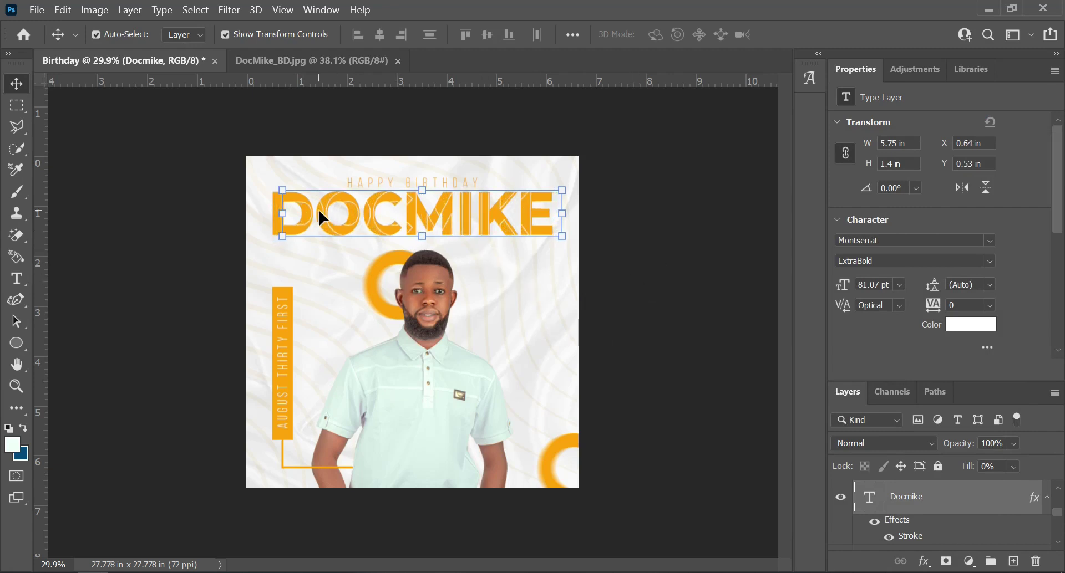
pyautogui.hotkey('ctrl', 'h')
pyautogui.hotkey('ctrl', 'h')
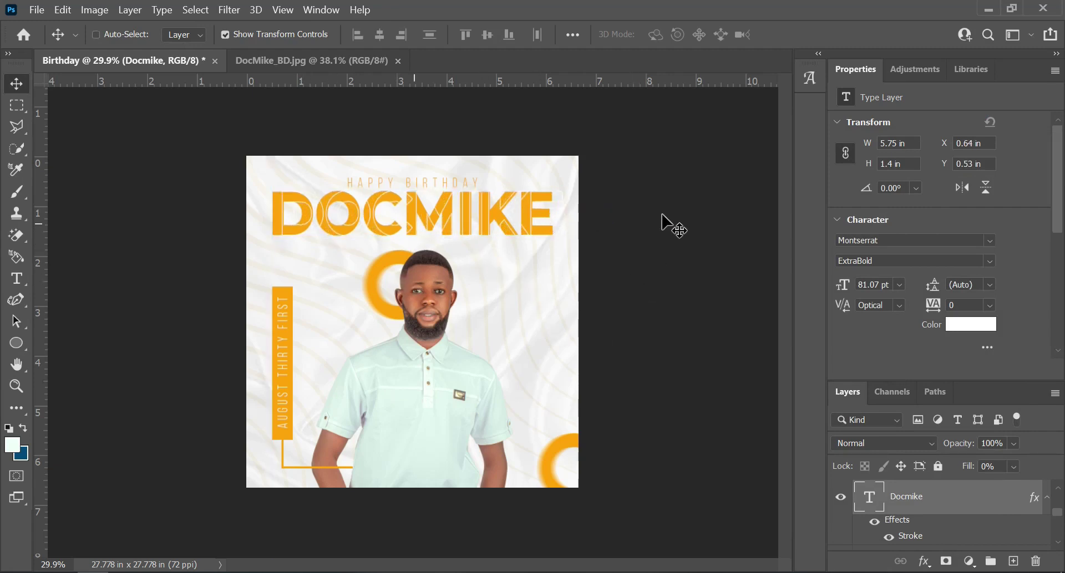
pyautogui.hotkey('shift', 'Left')
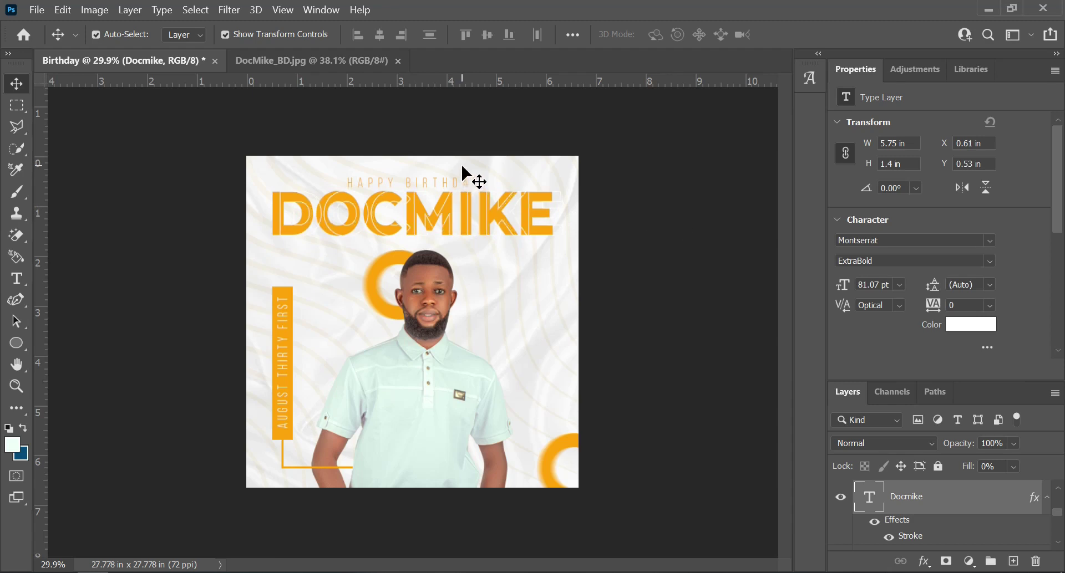
# Nudge the white-outlined heading copy back to the left until its X position is 0.54 in
pyautogui.press('Left')
pyautogui.press('Left')
pyautogui.press('Left')
pyautogui.press('Left')
pyautogui.press('Left')
pyautogui.scroll(-1, 388, 223)
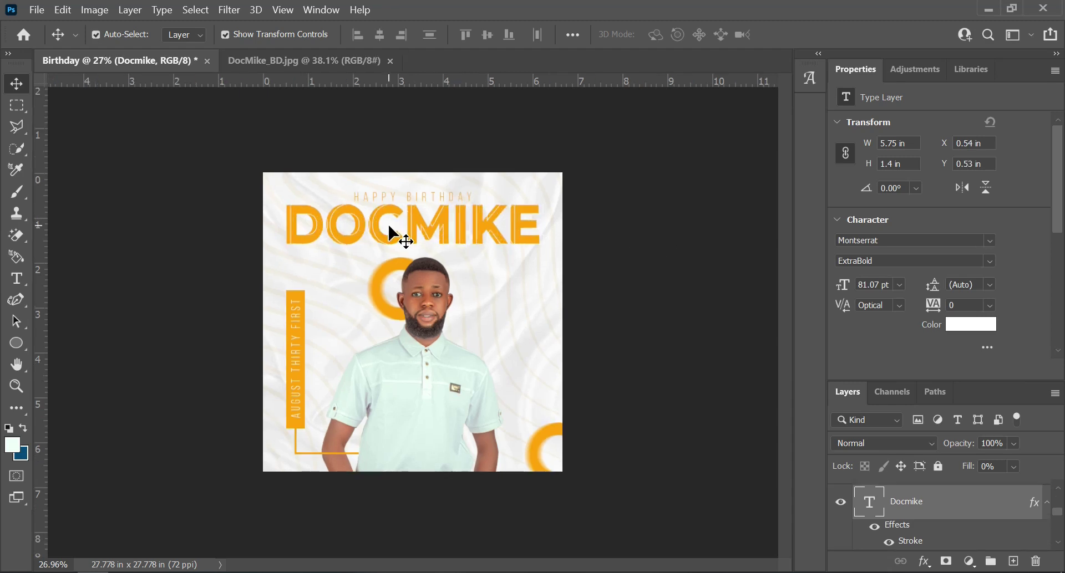
pyautogui.scroll(4, 505, 178)
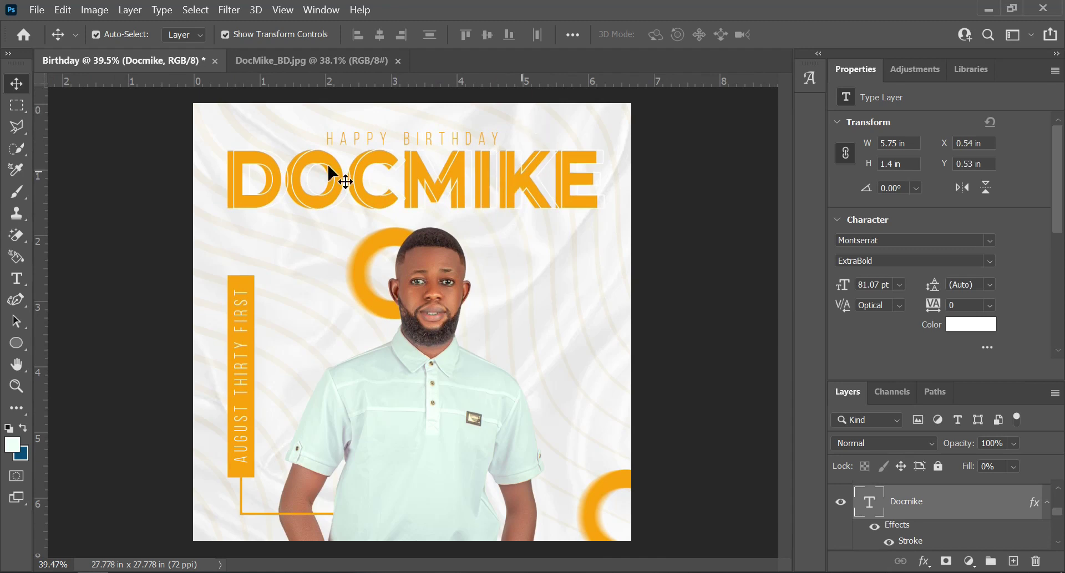
pyautogui.click(269, 54)
pyautogui.hotkey('ctrl', 'Tab')
pyautogui.scroll(-5, 595, 210)
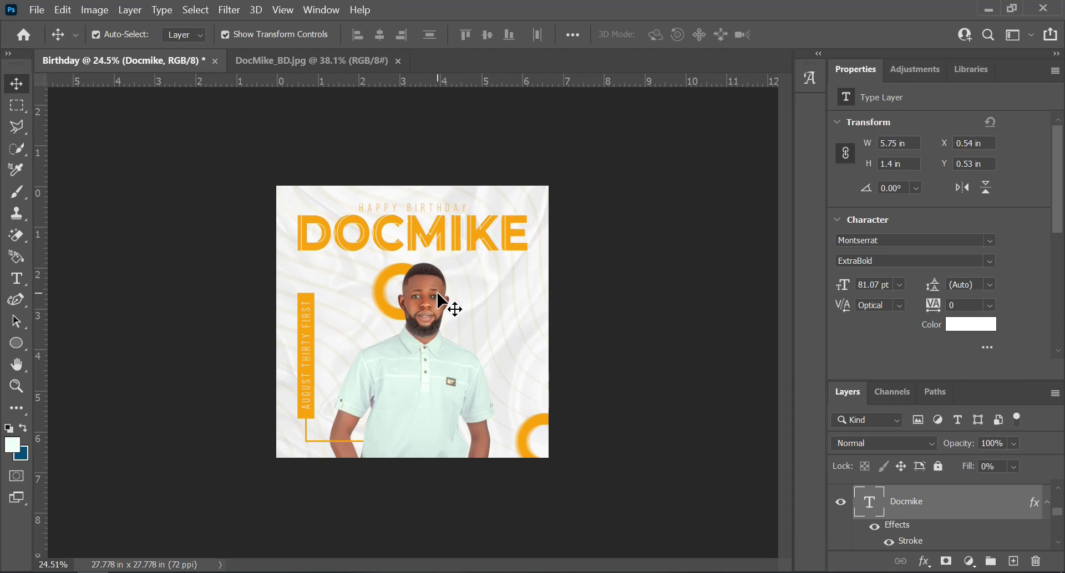
pyautogui.scroll(5, 441, 299)
# Add a Vibrance adjustment layer clipped to the man's photo, with Vibrance +81 and Saturation -23
pyautogui.click(452, 283)
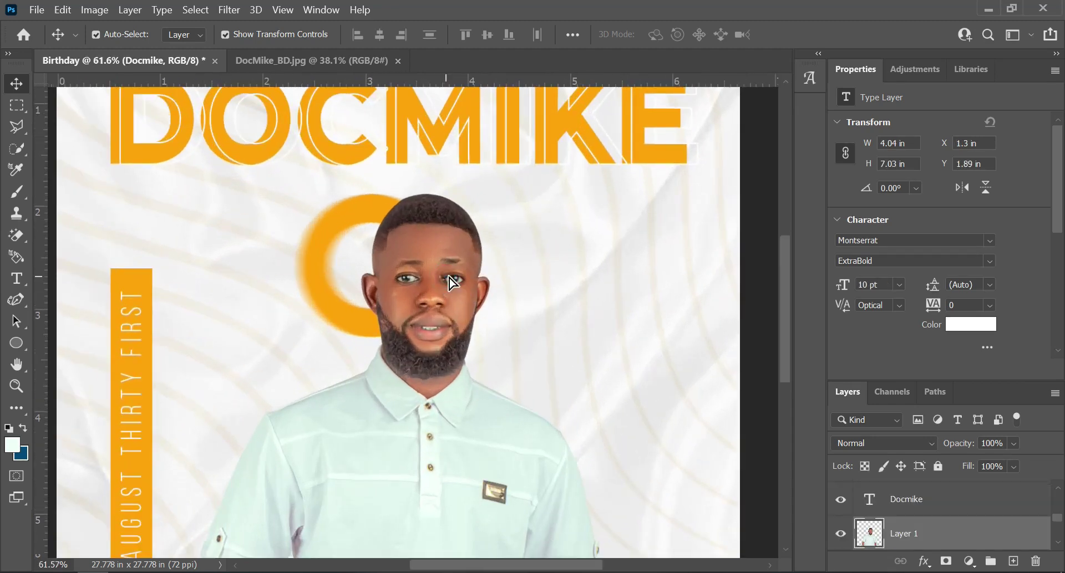
pyautogui.scroll(-4, 449, 277)
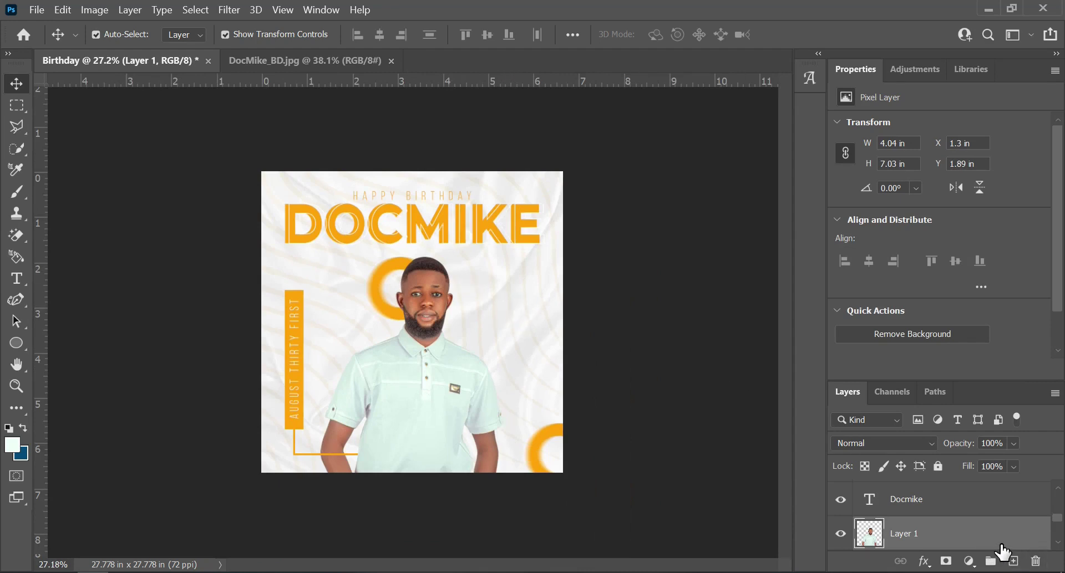
pyautogui.click(969, 561)
pyautogui.click(978, 382)
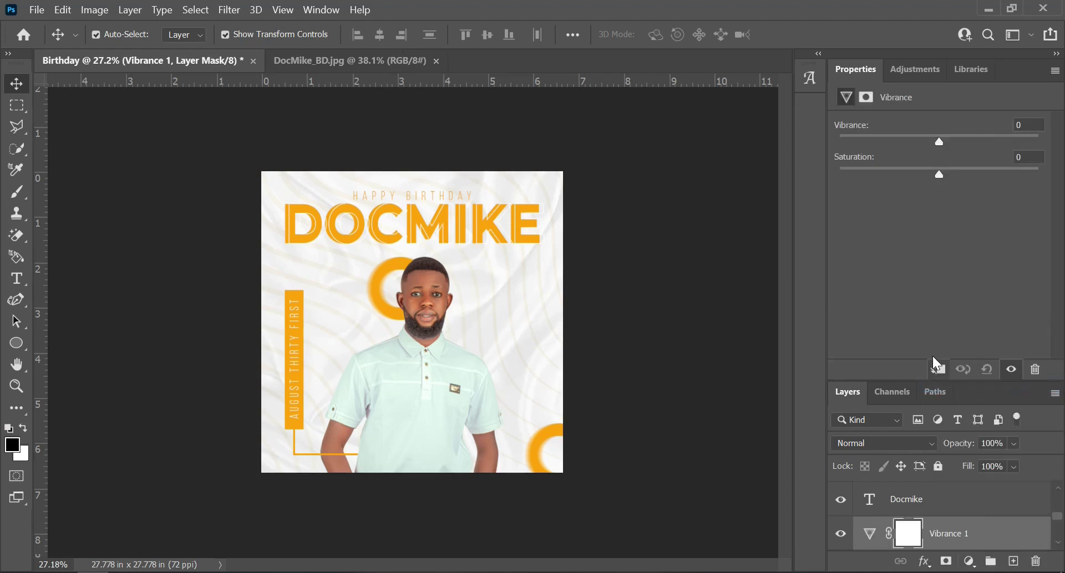
pyautogui.click(938, 370)
pyautogui.moveTo(939, 141); pyautogui.dragTo(1023, 147)
pyautogui.moveTo(939, 175); pyautogui.dragTo(920, 175)
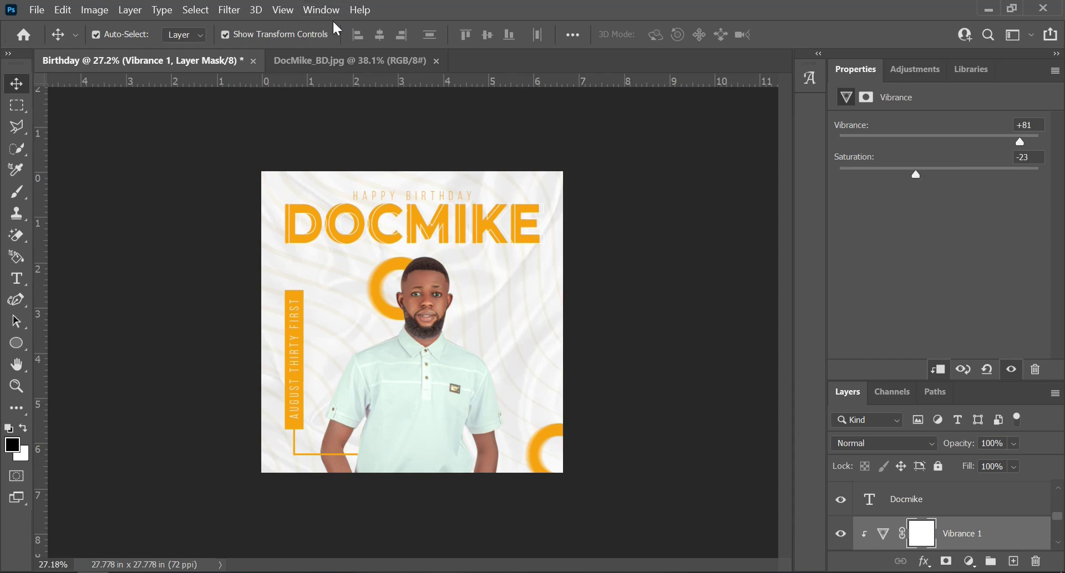
# Apply the Add Noise filter to the man's photo layer with Uniform distribution, judging the amount on the enlarged face
pyautogui.scroll(-1, 891, 504)
pyautogui.click(915, 535)
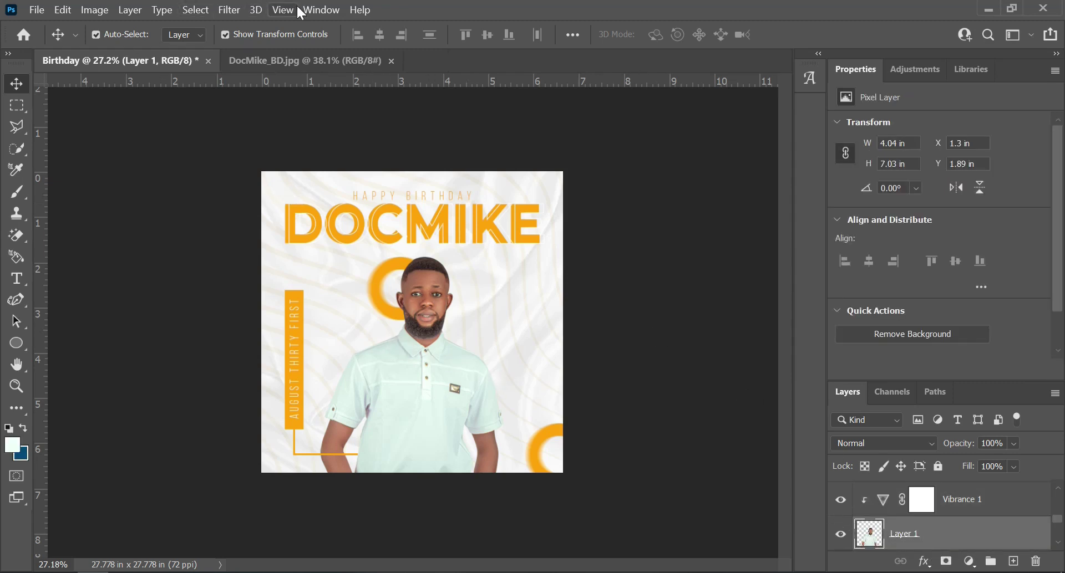
pyautogui.click(230, 11)
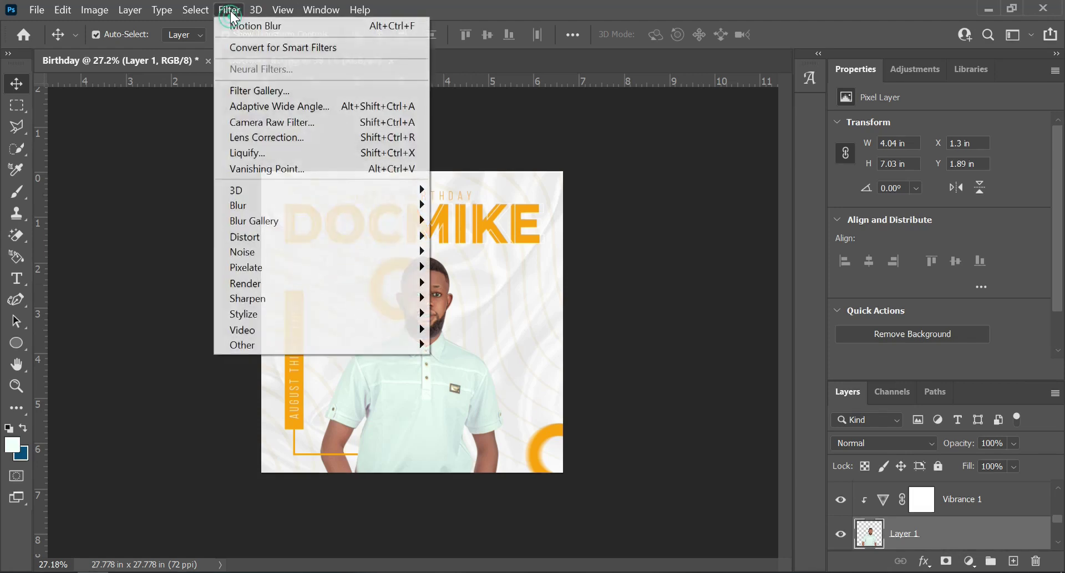
pyautogui.moveTo(283, 257)
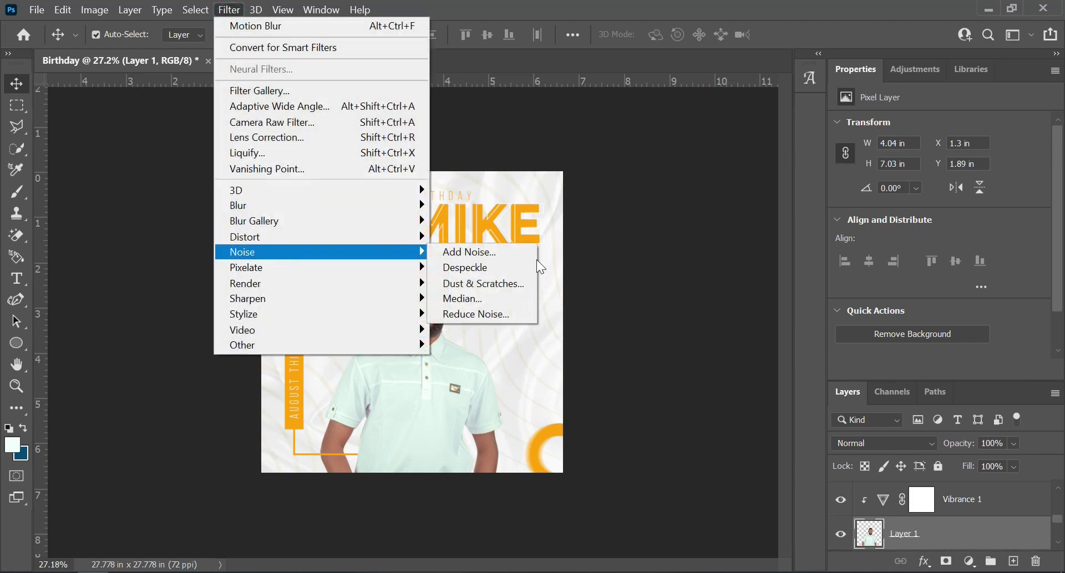
pyautogui.click(522, 254)
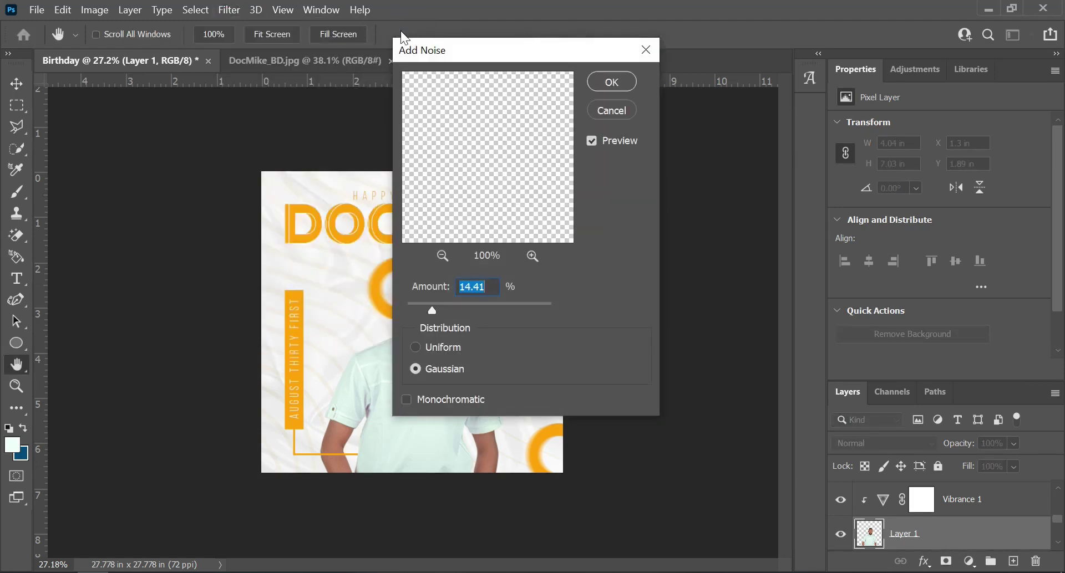
pyautogui.moveTo(478, 45); pyautogui.dragTo(601, 57)
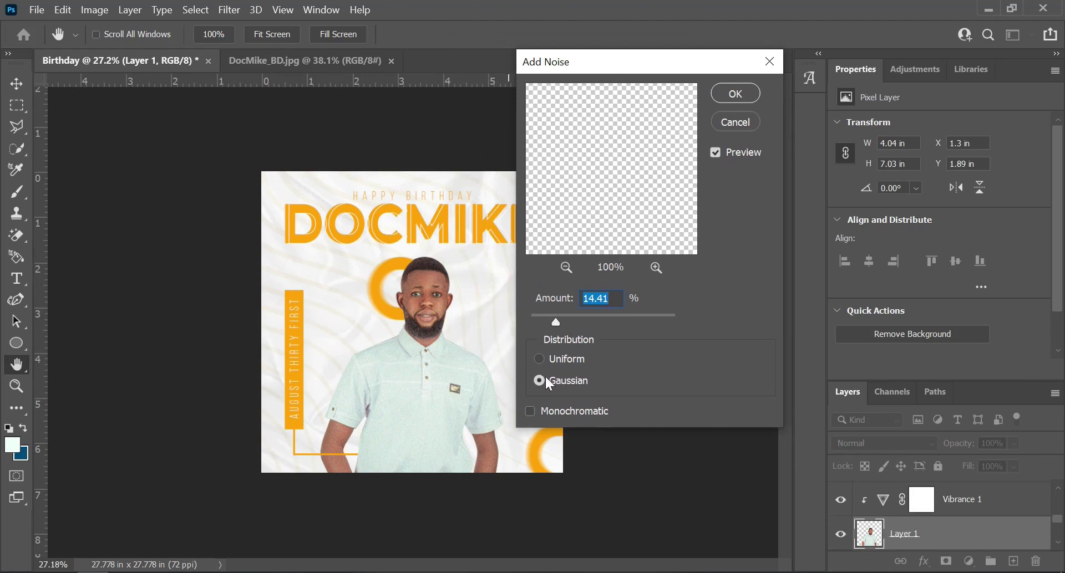
pyautogui.press('alt')
pyautogui.hotkey('ctrl', '1')
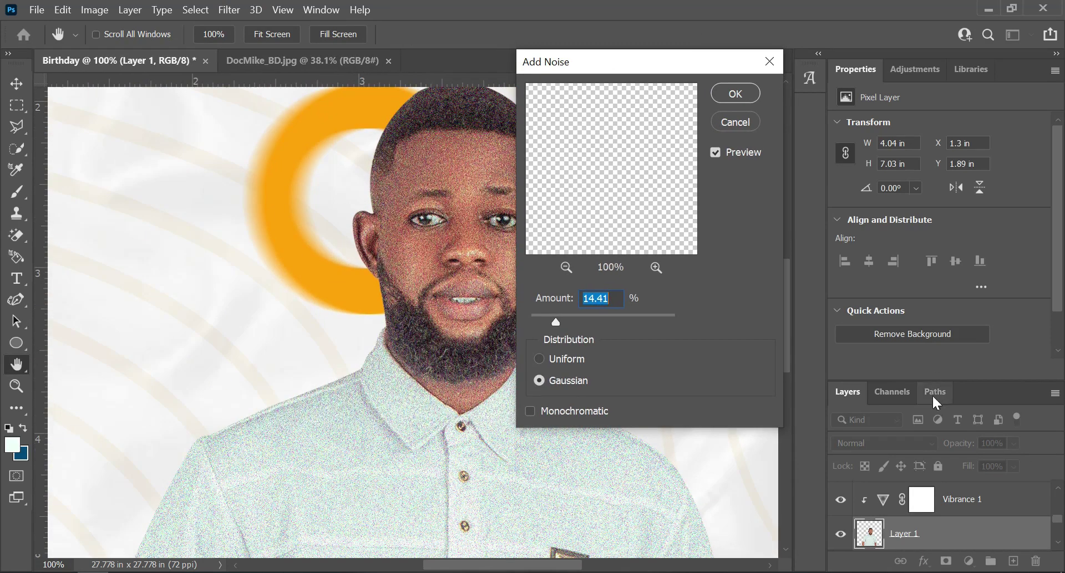
pyautogui.moveTo(554, 321); pyautogui.dragTo(544, 319)
pyautogui.click(543, 360)
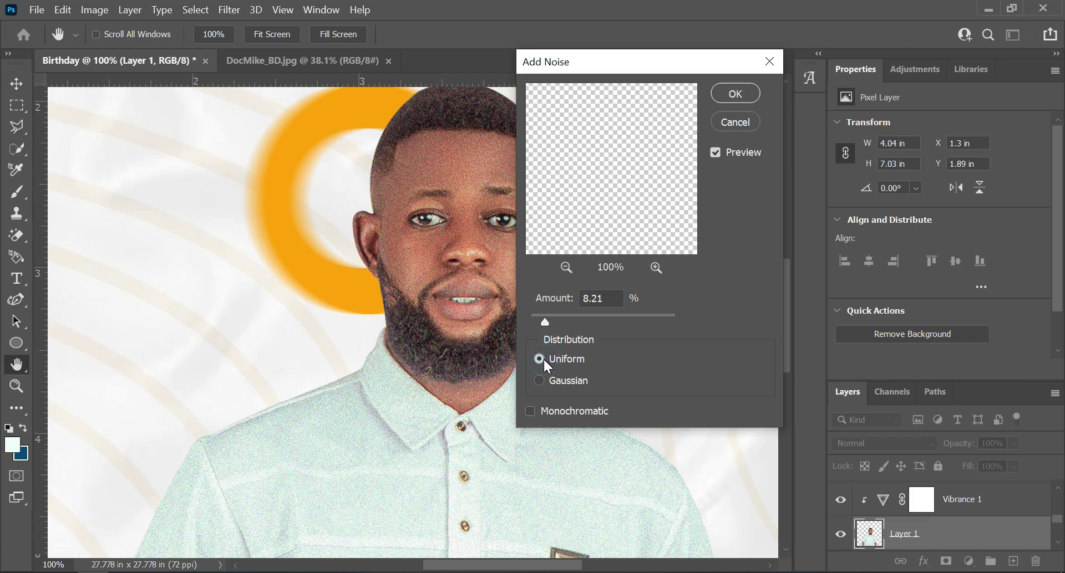
pyautogui.scroll(4, 386, 154)
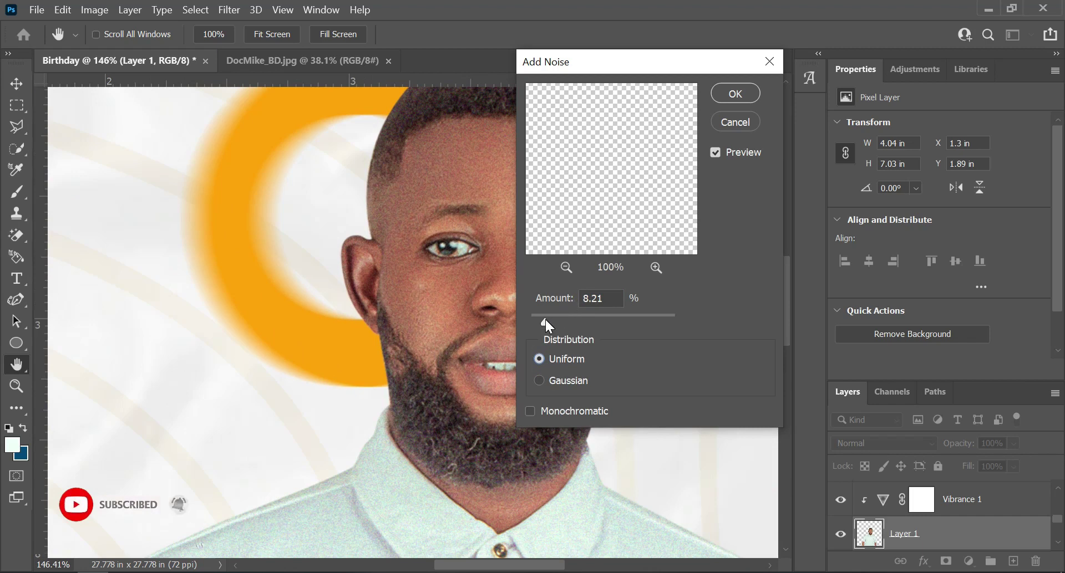
pyautogui.moveTo(545, 321); pyautogui.dragTo(550, 321)
pyautogui.moveTo(550, 320); pyautogui.dragTo(559, 319)
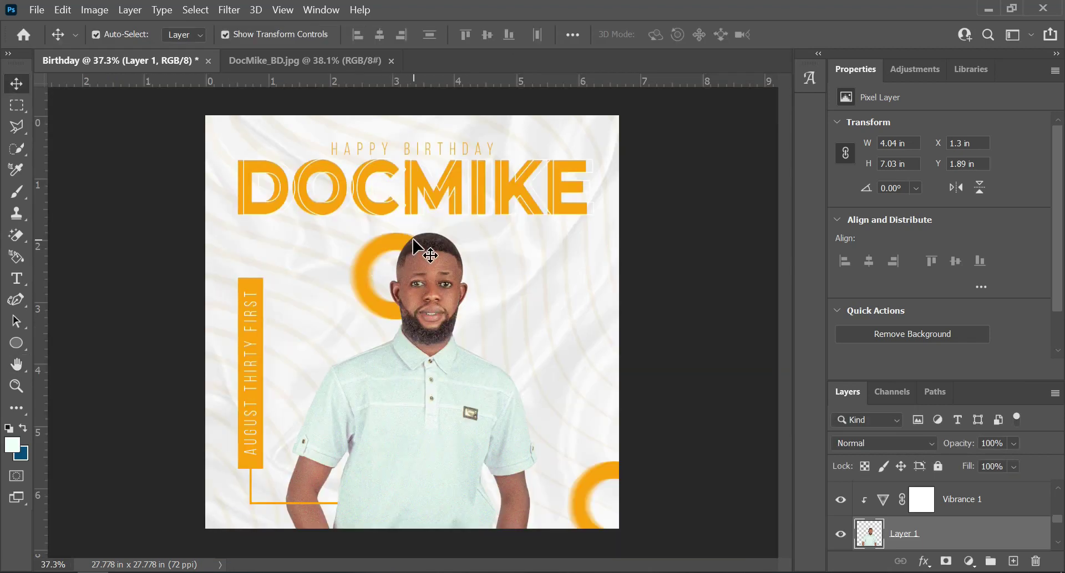
# Open the man's photo layer in the Camera Raw Filter and set Sharpening to 47
pyautogui.click(228, 12)
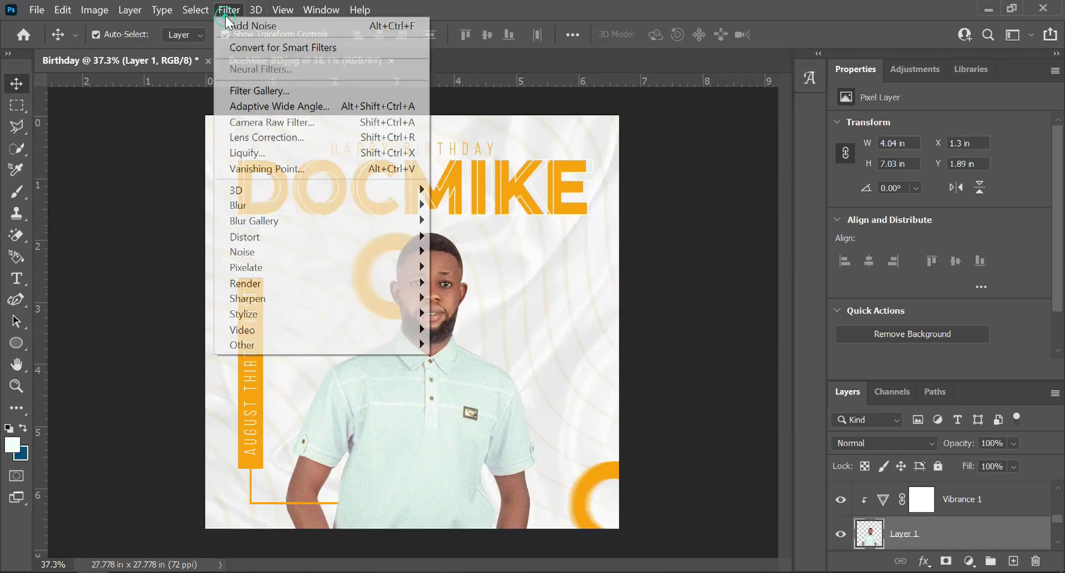
pyautogui.click(368, 122)
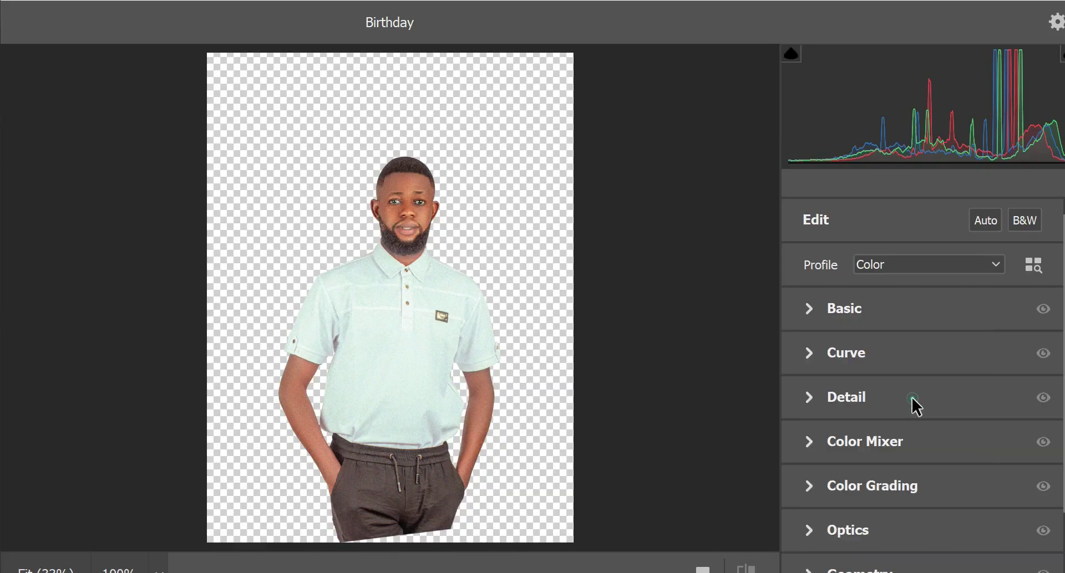
pyautogui.click(912, 399)
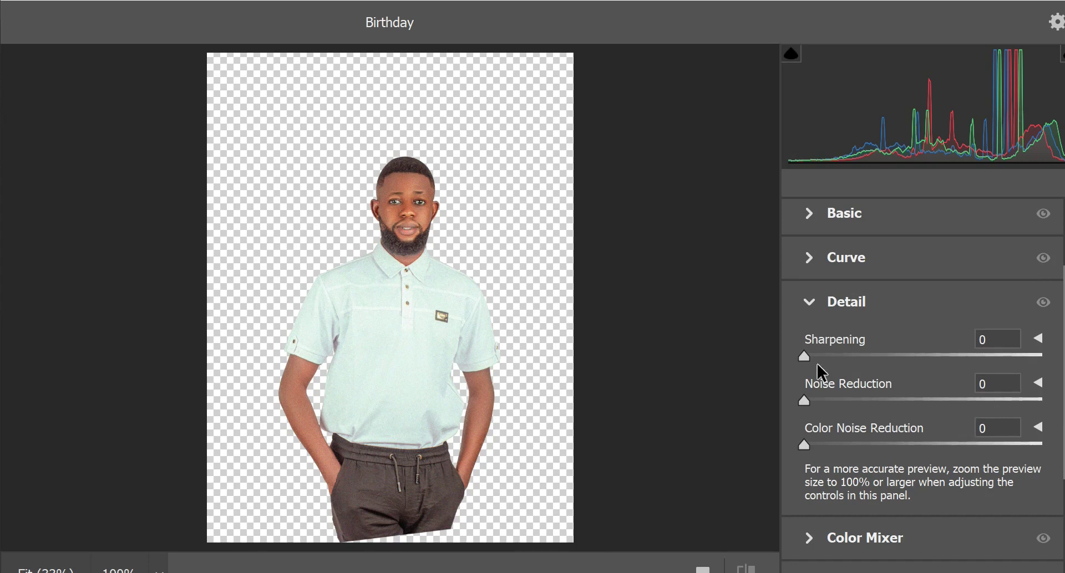
pyautogui.moveTo(815, 363); pyautogui.dragTo(868, 361)
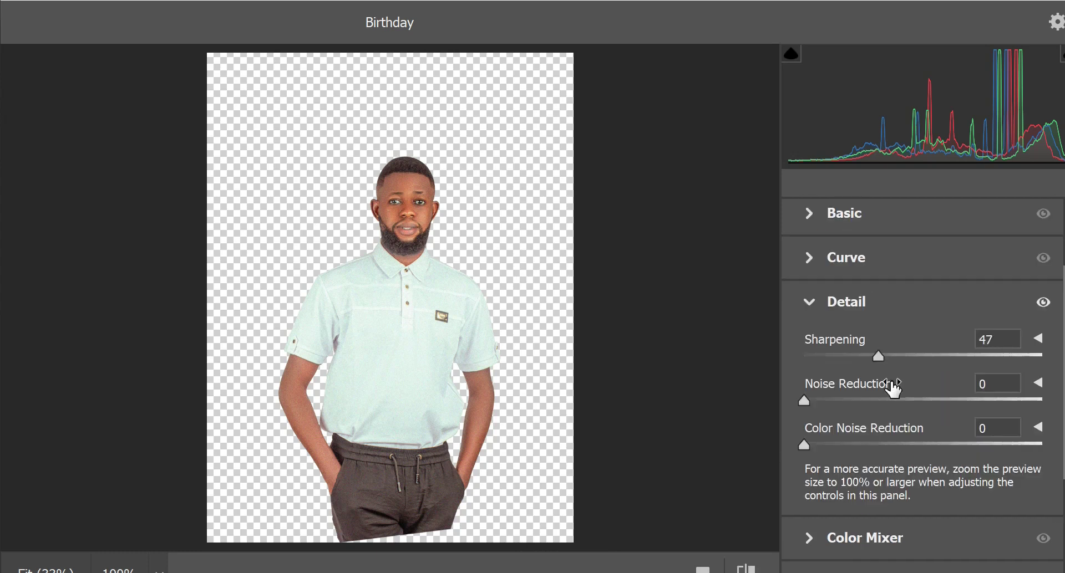
# Adjust the photo's colours in Camera Raw with the Color Mixer and Color Grading settings
pyautogui.scroll(-5, 940, 366)
pyautogui.click(938, 361)
pyautogui.moveTo(922, 450); pyautogui.dragTo(900, 451)
pyautogui.scroll(-1, 898, 471)
pyautogui.click(870, 494)
pyautogui.moveTo(852, 571); pyautogui.dragTo(895, 567)
pyautogui.click(991, 513)
pyautogui.moveTo(992, 513); pyautogui.dragTo(999, 494)
pyautogui.moveTo(992, 572)
pyautogui.mouseDown()
pyautogui.moveTo(1023, 572)
pyautogui.moveTo(1011, 572)
pyautogui.mouseUp()
pyautogui.moveTo(895, 571); pyautogui.dragTo(801, 572)
pyautogui.scroll(-4, 835, 557)
pyautogui.moveTo(923, 425); pyautogui.dragTo(871, 427)
pyautogui.moveTo(923, 458); pyautogui.dragTo(981, 458)
pyautogui.scroll(-3, 943, 469)
pyautogui.click(874, 476)
pyautogui.moveTo(805, 486); pyautogui.dragTo(827, 447)
# Set the photo's Temperature to -6, Exposure to -0.10, Contrast to -29 and Highlights to +44 in Camera Raw
pyautogui.scroll(10, 837, 377)
pyautogui.click(846, 309)
pyautogui.moveTo(958, 308); pyautogui.dragTo(916, 308)
pyautogui.moveTo(923, 398); pyautogui.dragTo(920, 398)
pyautogui.moveTo(923, 433); pyautogui.dragTo(889, 433)
pyautogui.moveTo(923, 467); pyautogui.dragTo(974, 467)
# Set the photo's Shadows to -27, Whites to +59 and Blacks to -64
pyautogui.moveTo(923, 502); pyautogui.dragTo(908, 501)
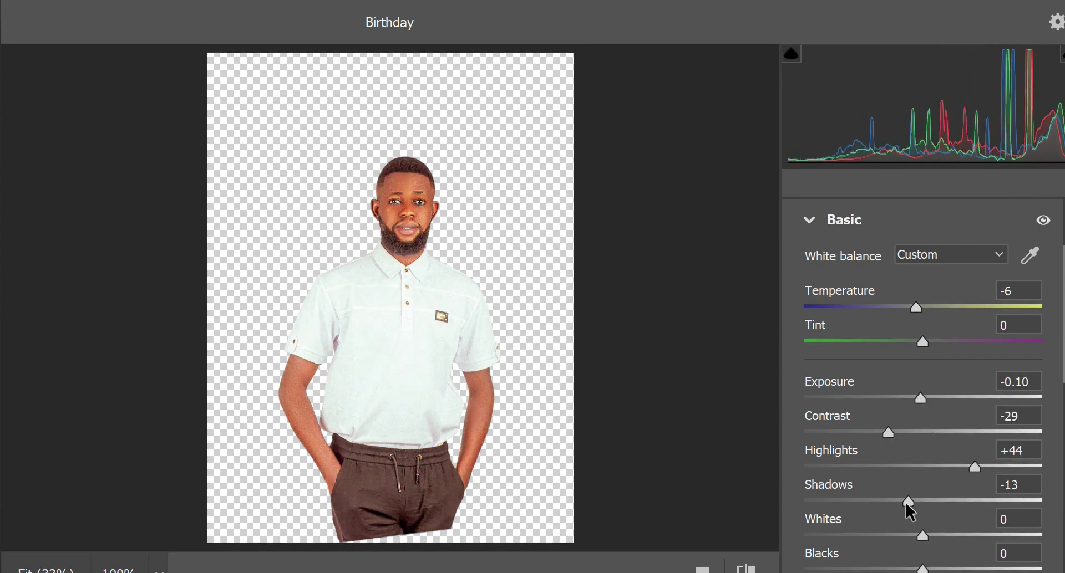
pyautogui.moveTo(923, 535); pyautogui.dragTo(993, 535)
pyautogui.moveTo(910, 501); pyautogui.dragTo(890, 502)
pyautogui.moveTo(923, 568); pyautogui.dragTo(846, 568)
# Set Texture to +27, Clarity to +5, Vibrance to +29 and Saturation to -16, and apply the Camera Raw edits to the photo
pyautogui.scroll(-3, 898, 477)
pyautogui.moveTo(923, 467); pyautogui.dragTo(956, 467)
pyautogui.moveTo(923, 501); pyautogui.dragTo(928, 502)
pyautogui.scroll(-1, 920, 527)
pyautogui.moveTo(922, 538); pyautogui.dragTo(958, 536)
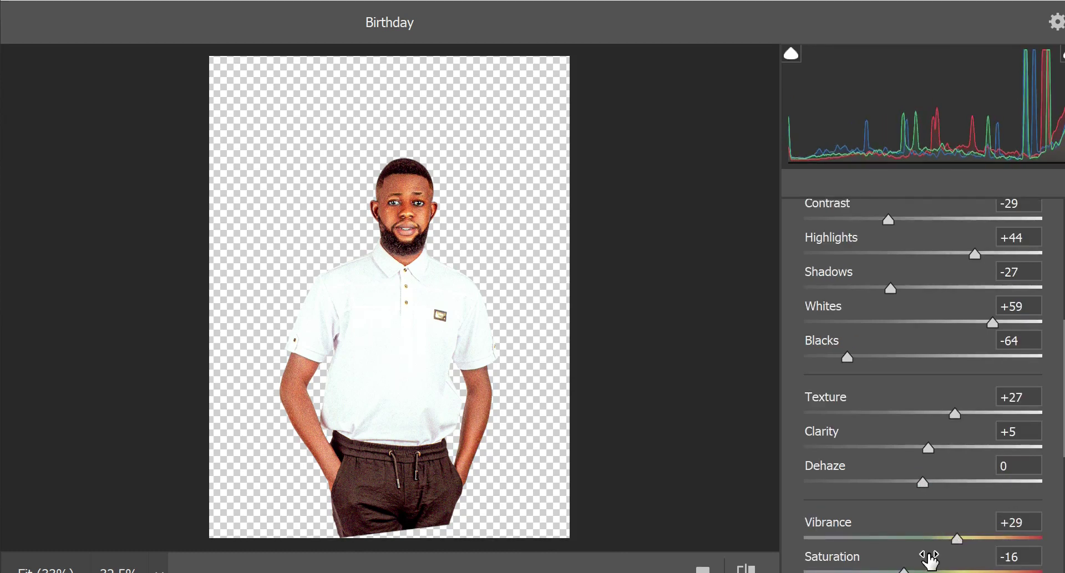
pyautogui.scroll(-1, 929, 560)
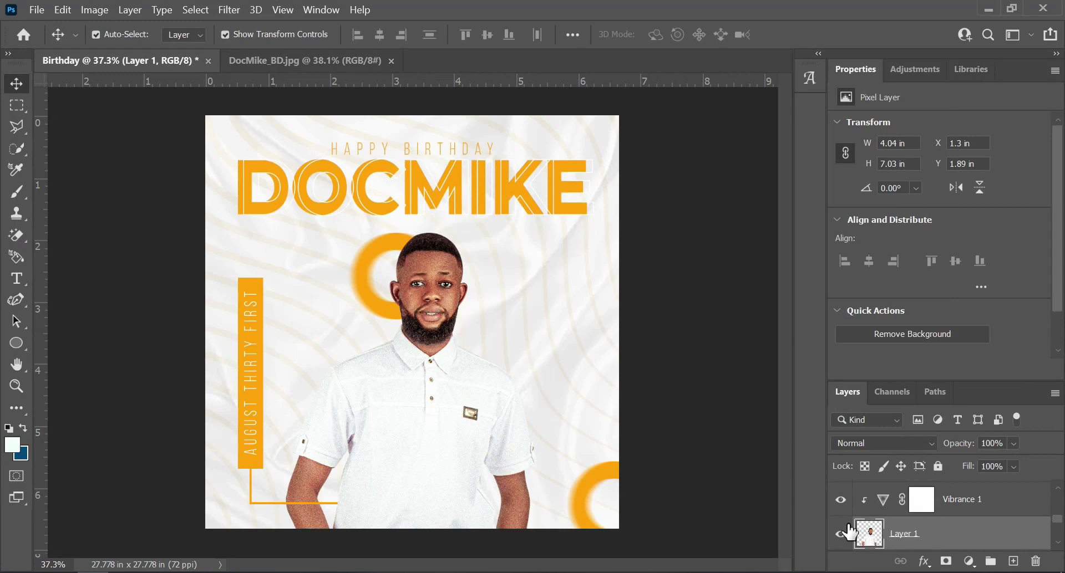
pyautogui.scroll(1, 496, 345)
pyautogui.scroll(1, 497, 335)
pyautogui.scroll(-3, 497, 335)
pyautogui.scroll(5, 486, 334)
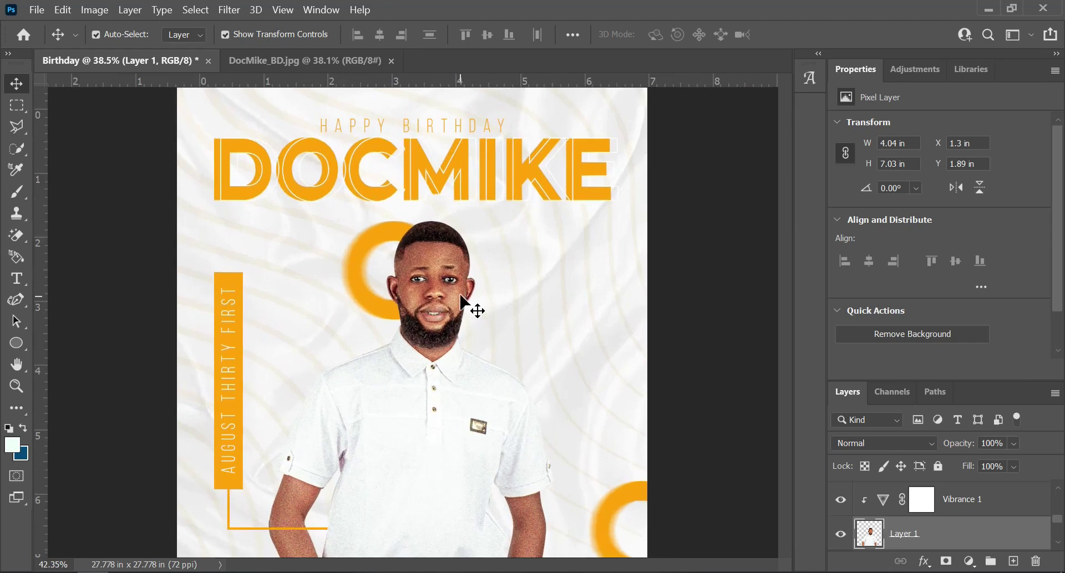
# Set the foreground colour to the orange sampled from the name heading
pyautogui.click(12, 444)
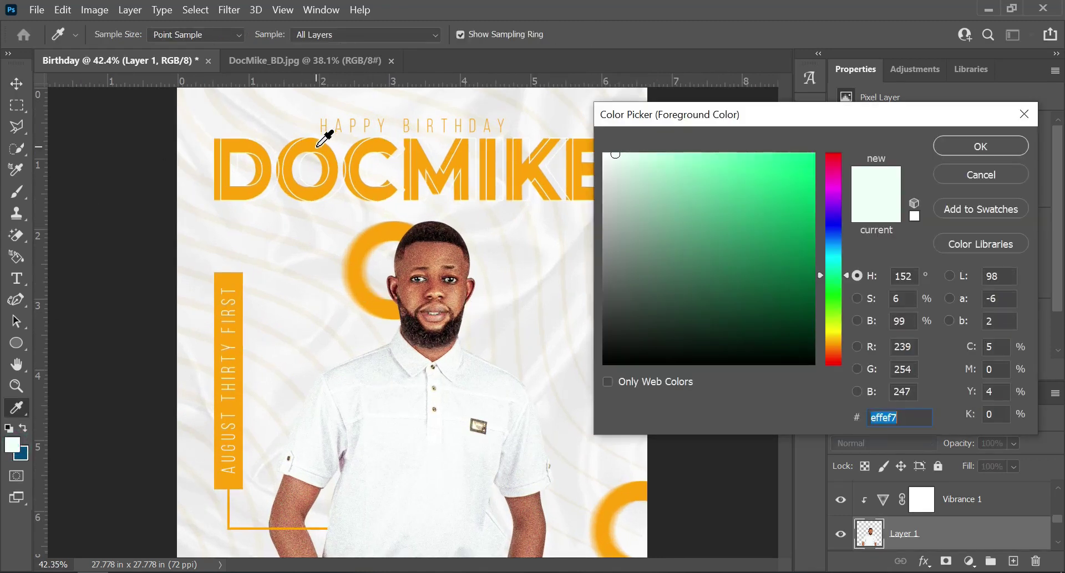
pyautogui.click(321, 141)
pyautogui.click(968, 146)
pyautogui.press('v')
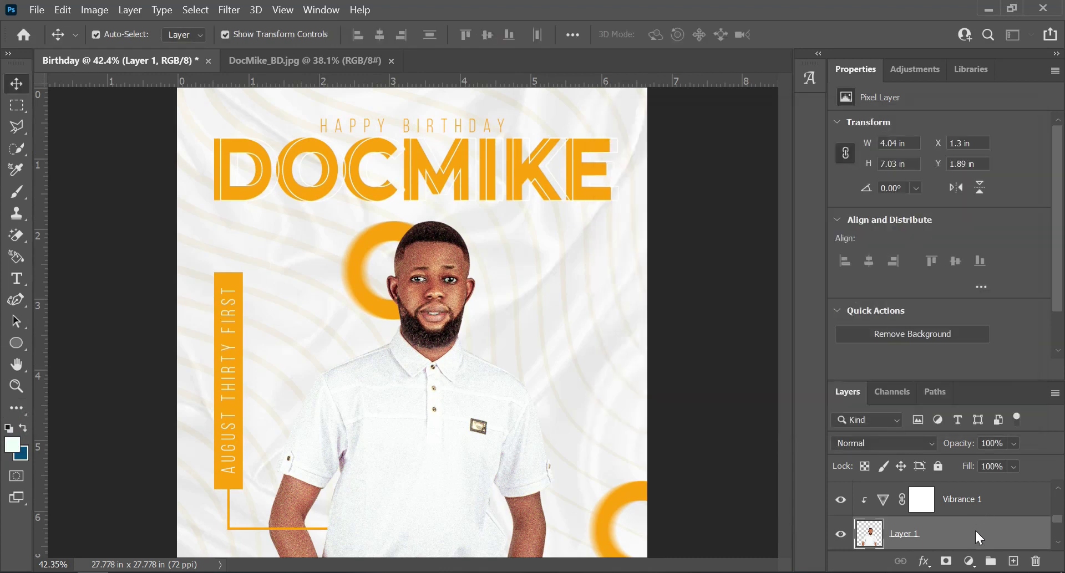
# Create a new empty layer above the photo's Vibrance adjustment layer
pyautogui.scroll(1, 990, 525)
pyautogui.scroll(-1, 990, 526)
pyautogui.click(996, 502)
pyautogui.hotkey('ctrl', 'shift', 'n')
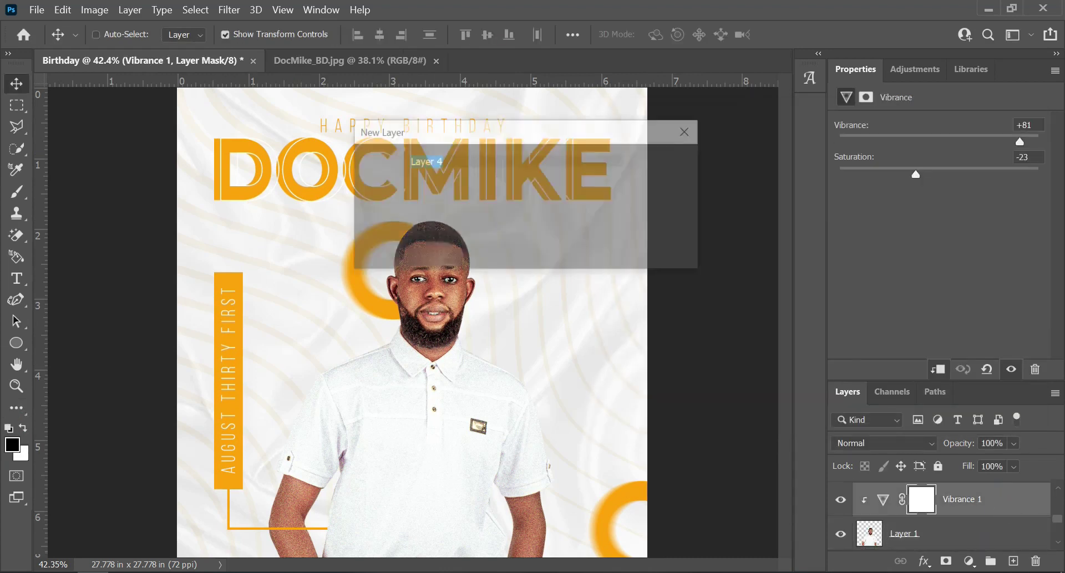
pyautogui.press('Return')
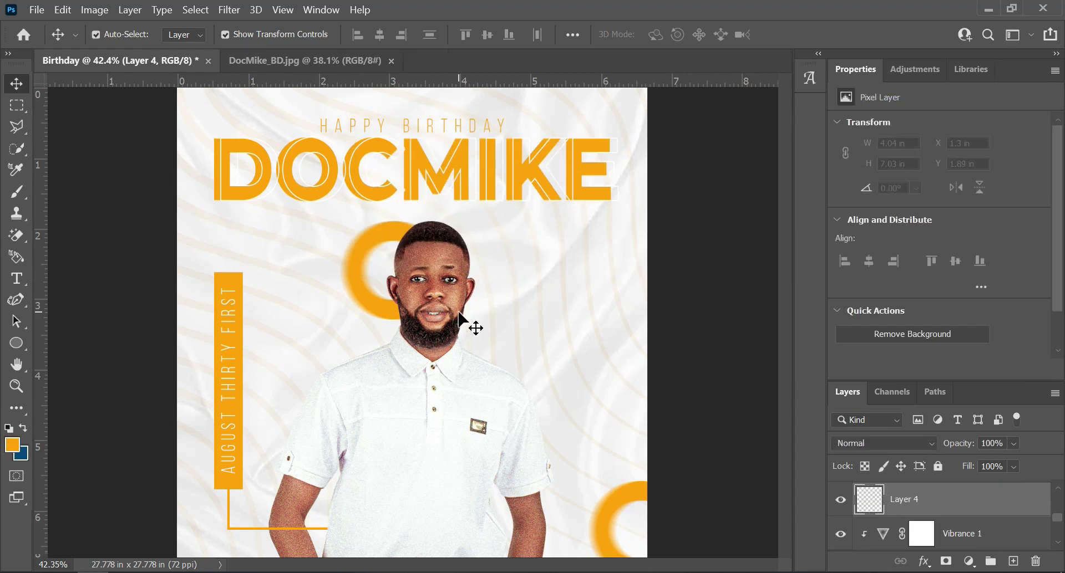
# Set up the soft Brush tool with size 800, 100% opacity and 100% flow
pyautogui.press('b')
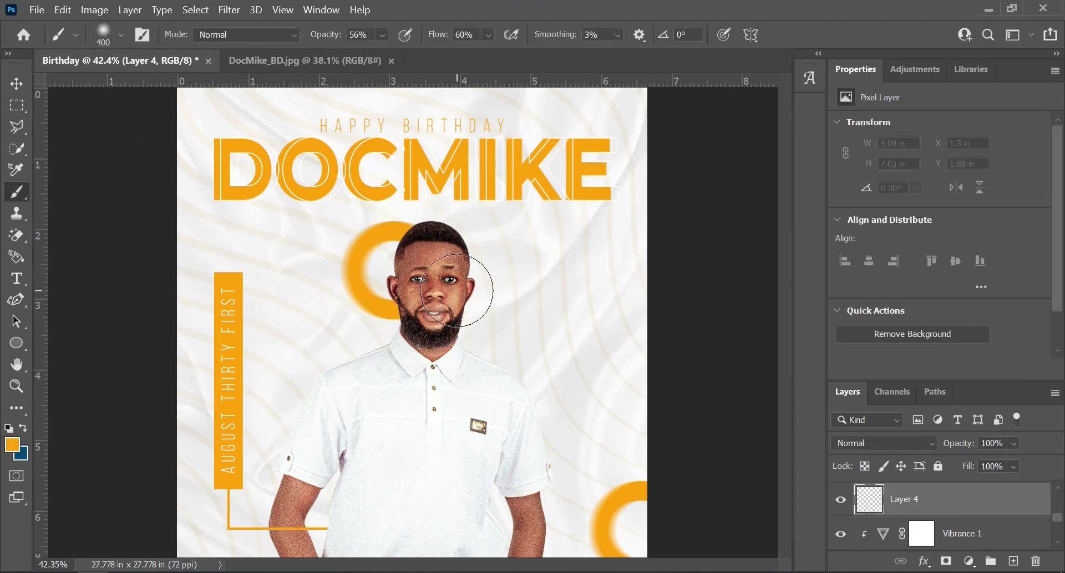
pyautogui.click(382, 34)
pyautogui.moveTo(401, 54); pyautogui.dragTo(502, 66)
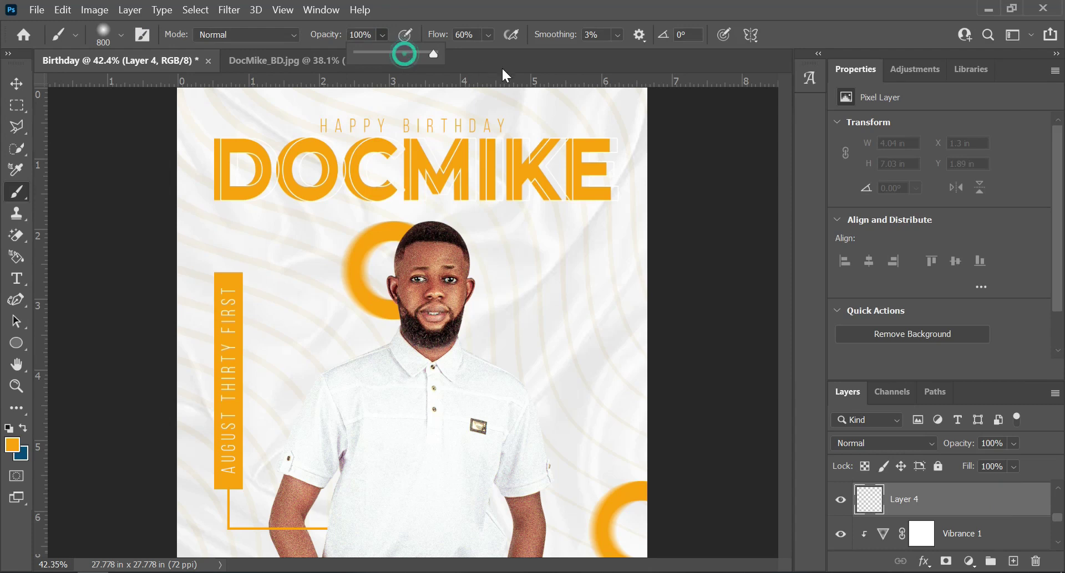
pyautogui.click(487, 34)
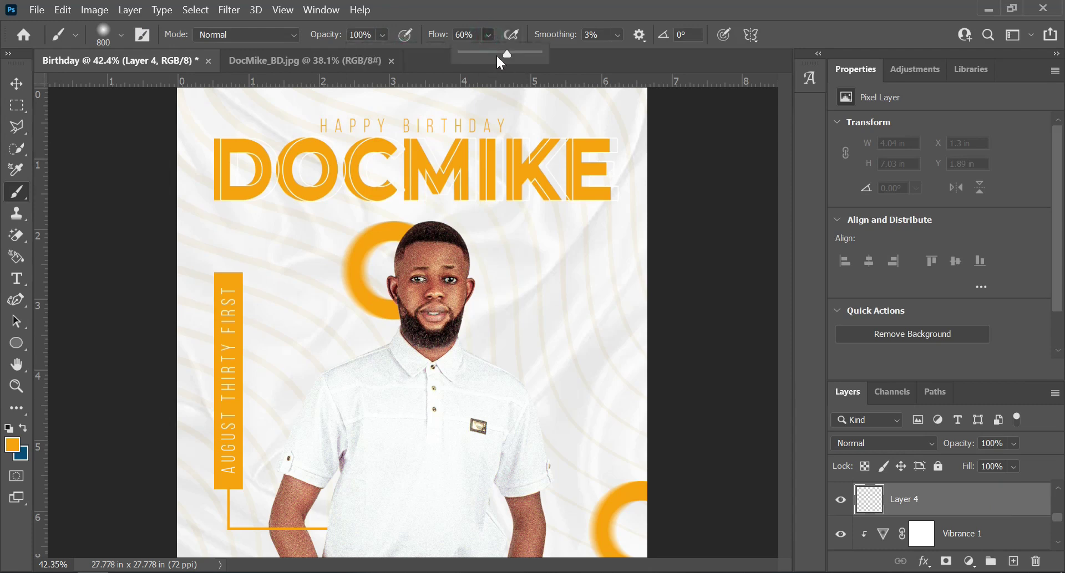
pyautogui.moveTo(506, 55); pyautogui.dragTo(565, 56)
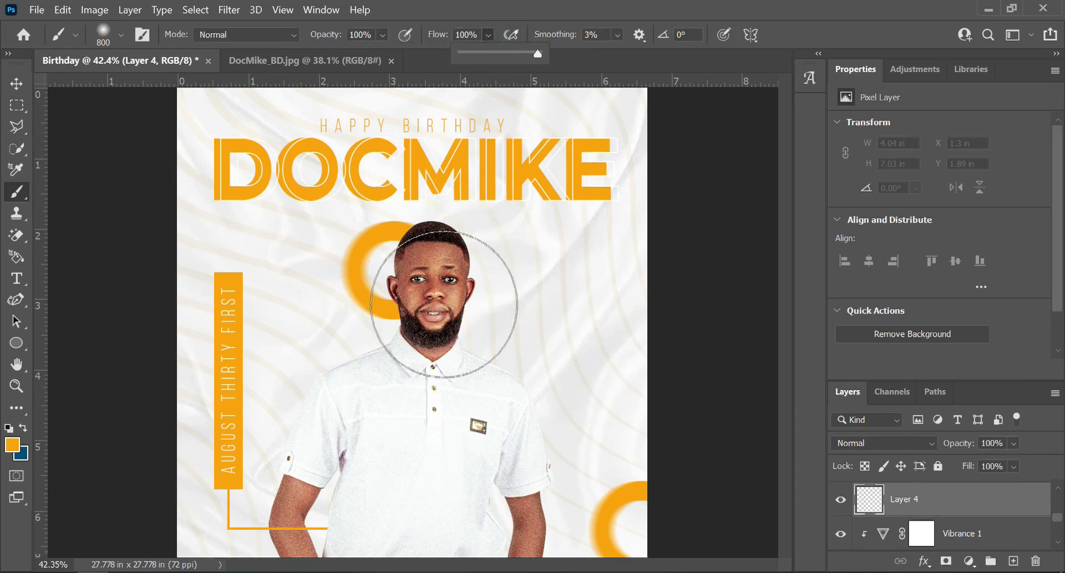
# Paint one soft orange glow spot beside the man's face and move it to about X 2.52 in, Y 0.7 in
pyautogui.keyDown('alt'); pyautogui.scroll(-2, 511, 252); pyautogui.keyUp('alt')
pyautogui.keyDown('alt'); pyautogui.scroll(-1, 512, 251); pyautogui.keyUp('alt')
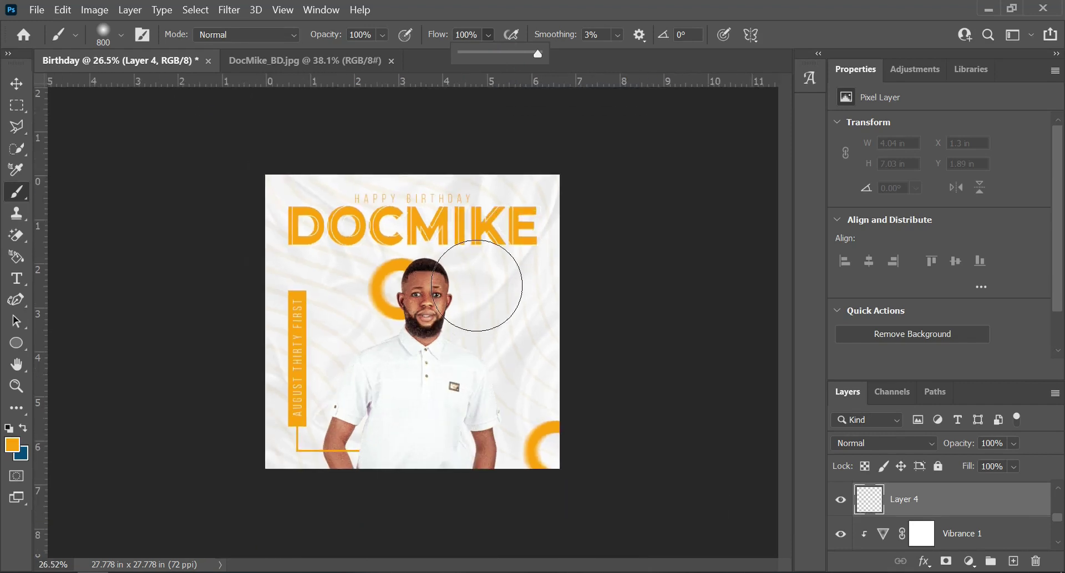
pyautogui.click(477, 288)
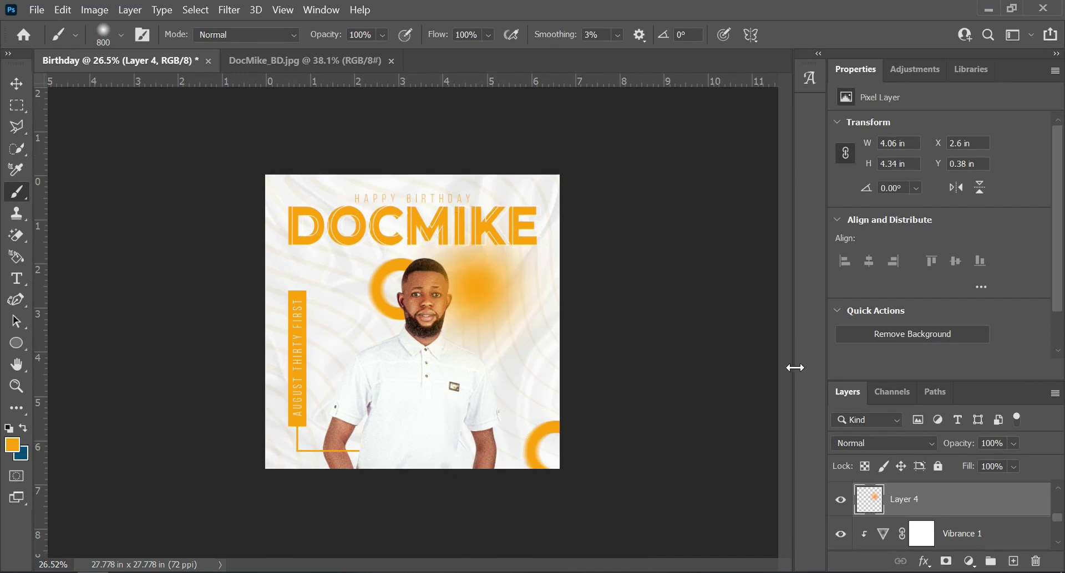
pyautogui.press('v')
pyautogui.moveTo(488, 296)
pyautogui.mouseDown()
pyautogui.moveTo(480, 318)
pyautogui.moveTo(493, 322)
pyautogui.mouseUp()
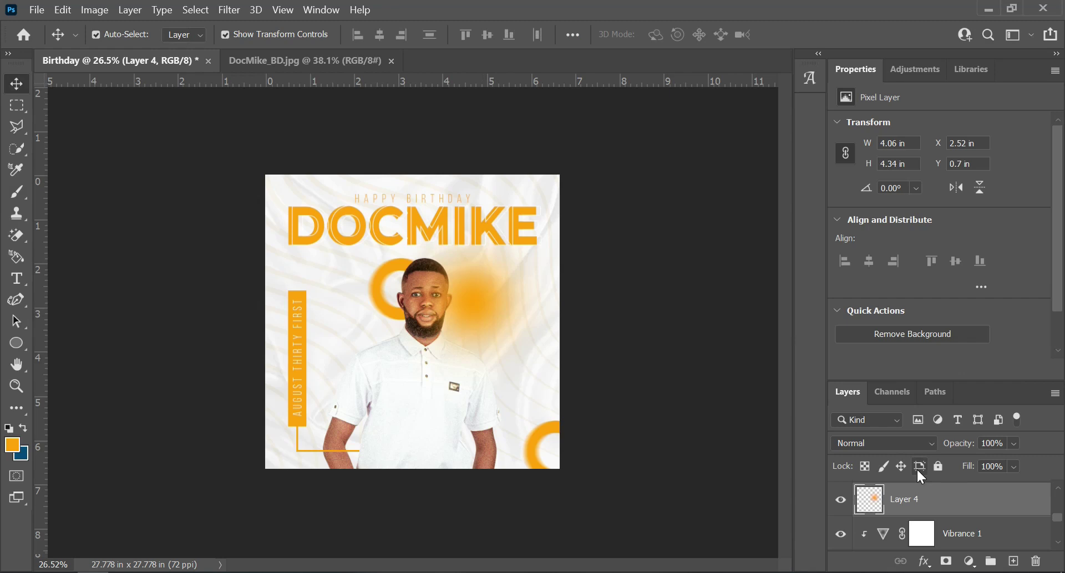
# Set the orange glow layer's blend mode to Screen and enlarge the glow to about 115%, roughly 4.68 by 5.01 in
pyautogui.click(920, 443)
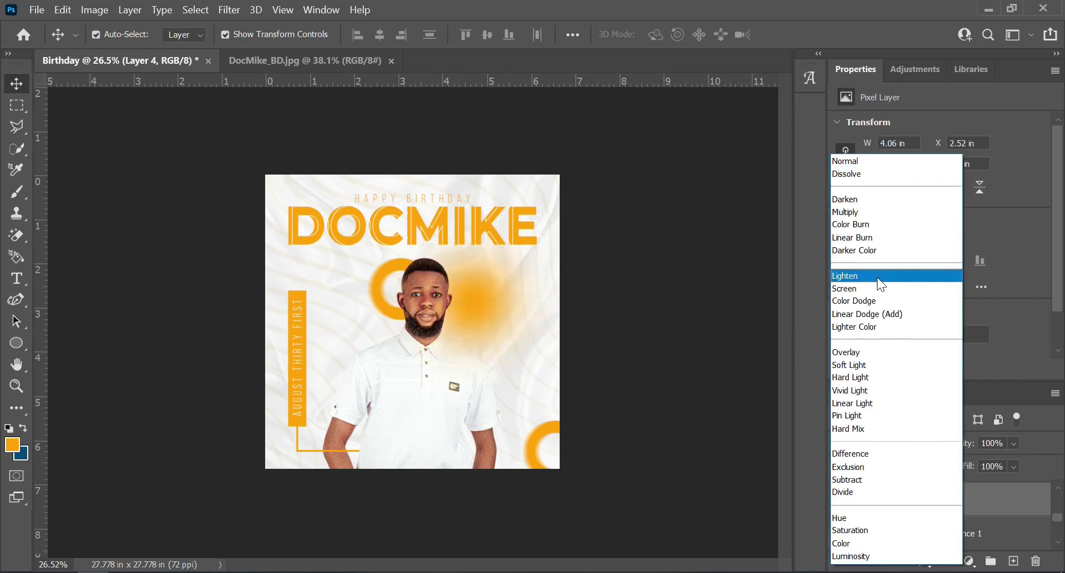
pyautogui.click(873, 288)
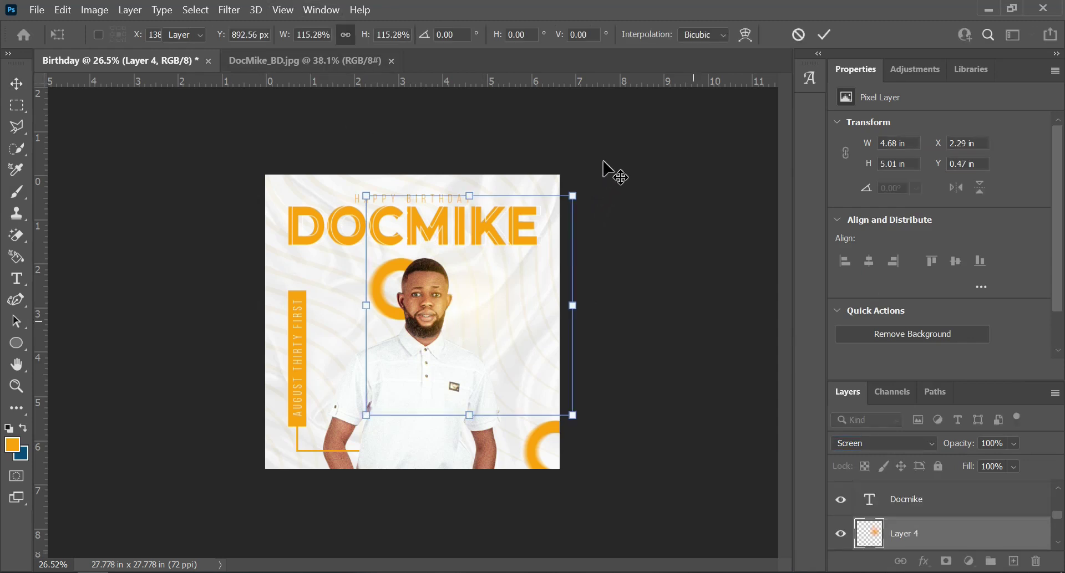
pyautogui.press('Return')
pyautogui.click(613, 131)
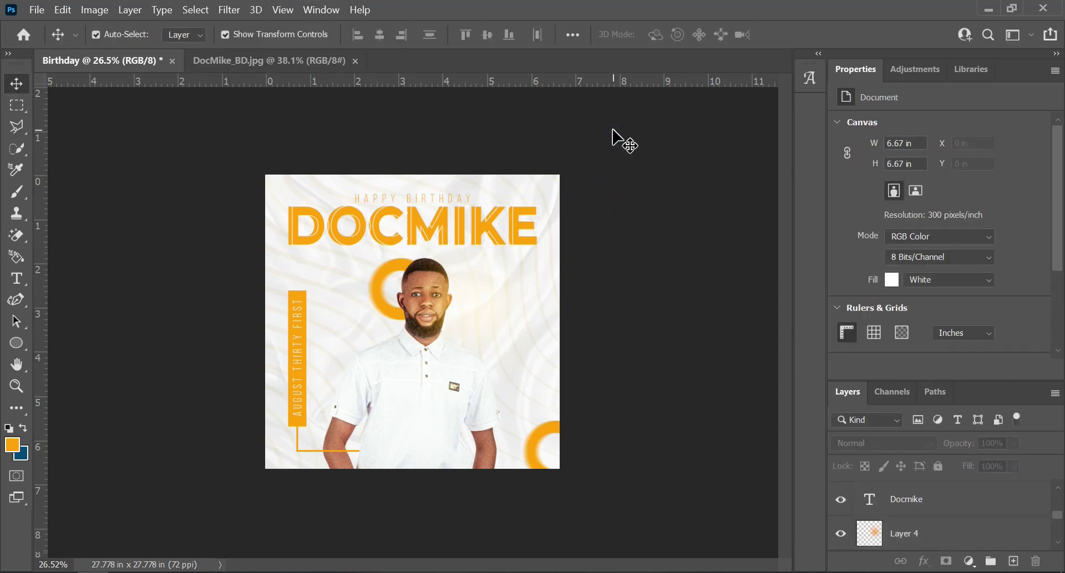
# Examine the glow's effect on the man's face and the overall flyer composition, both close up and in full
pyautogui.scroll(5, 474, 231)
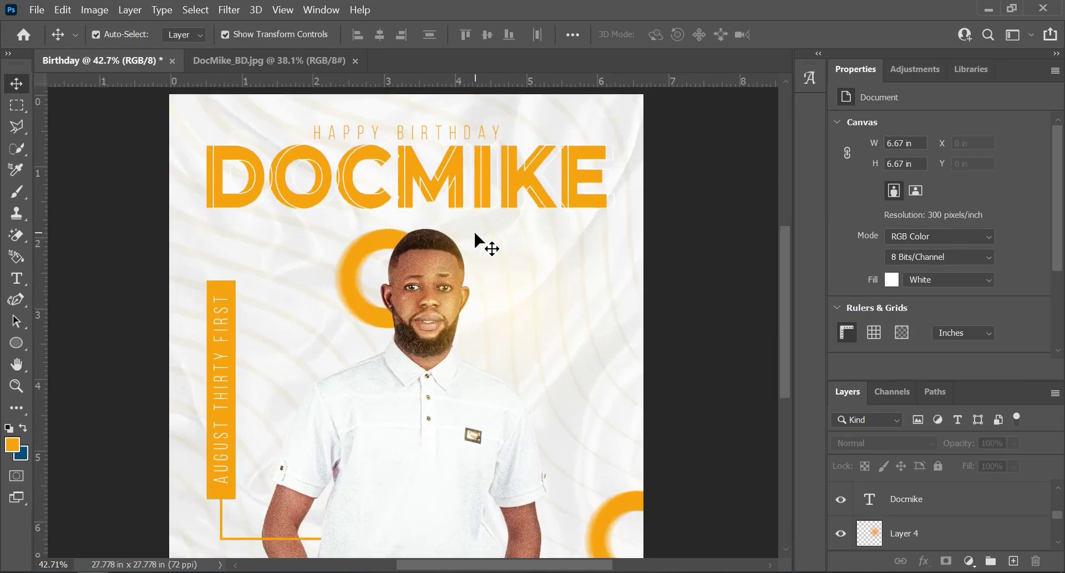
pyautogui.scroll(3, 474, 231)
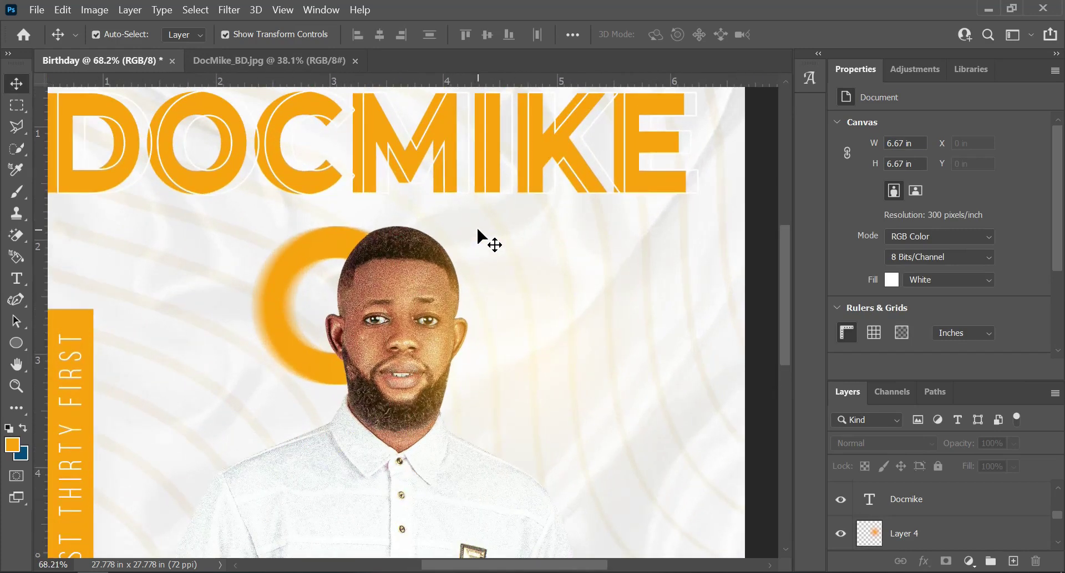
pyautogui.scroll(-8, 479, 230)
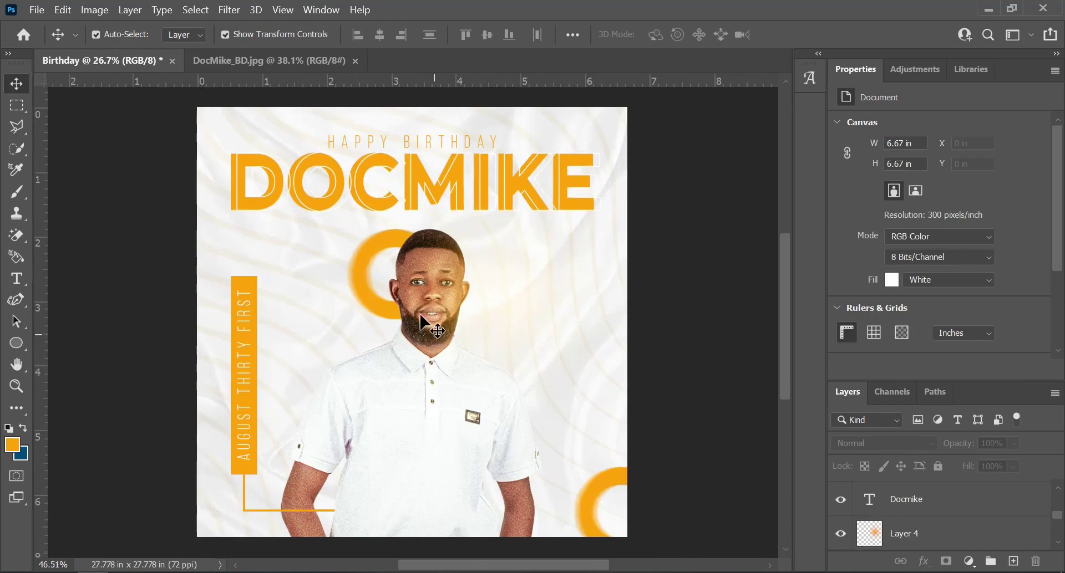
pyautogui.scroll(15, 421, 322)
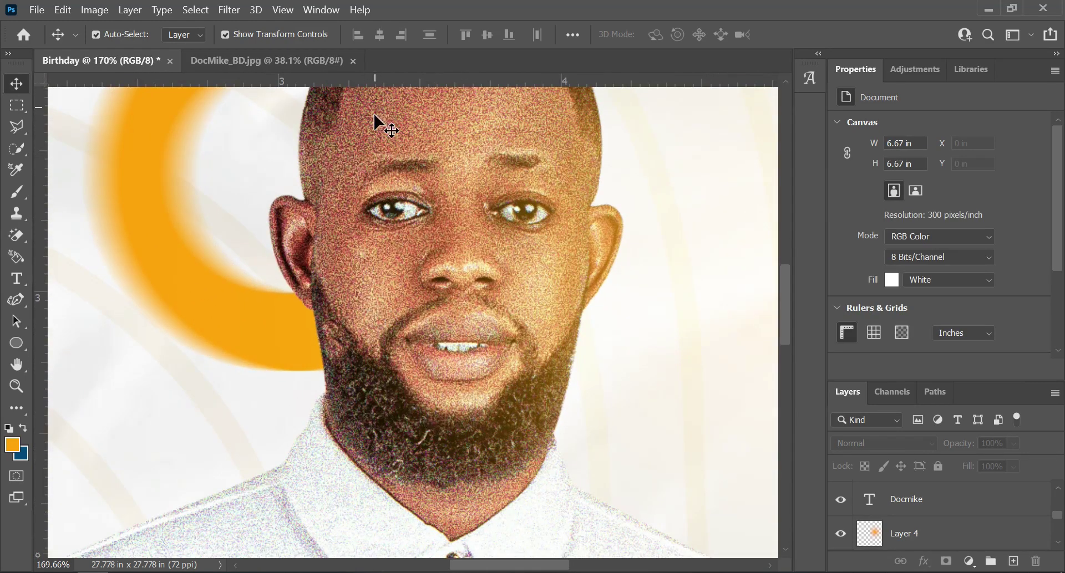
pyautogui.scroll(-10, 451, 238)
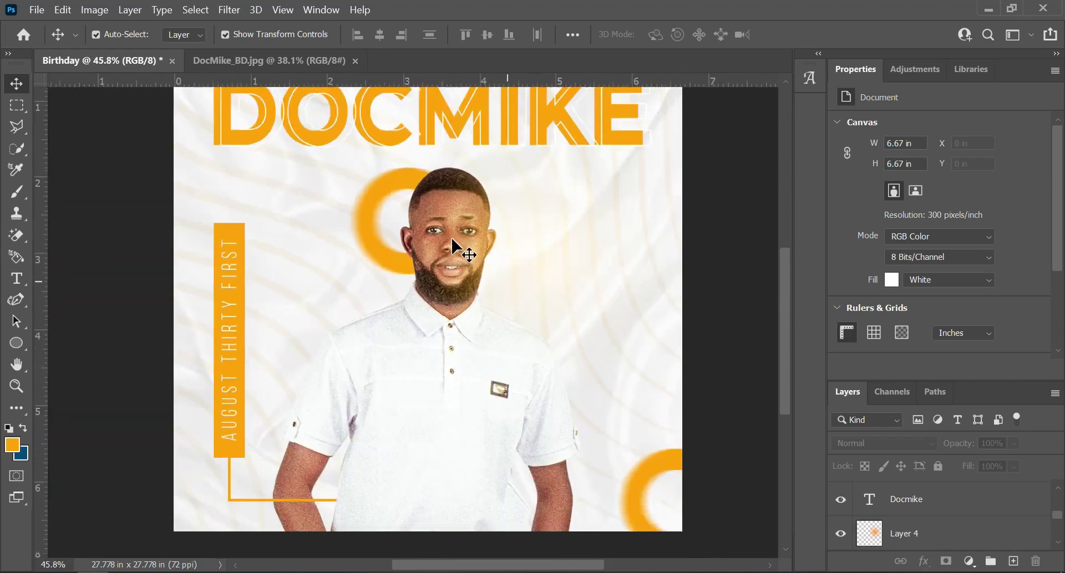
pyautogui.scroll(-3, 451, 237)
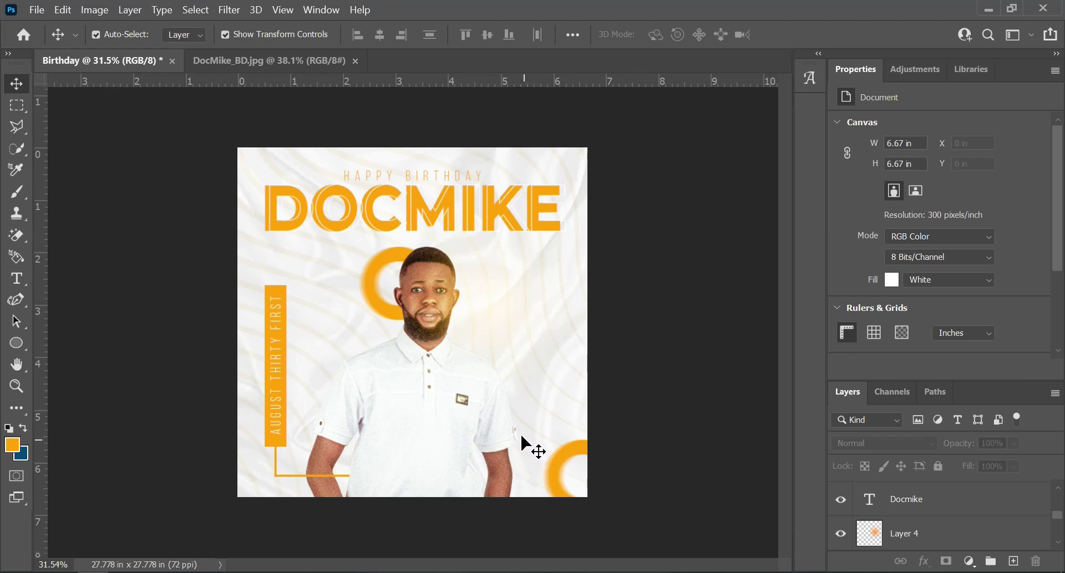
pyautogui.scroll(-1, 410, 319)
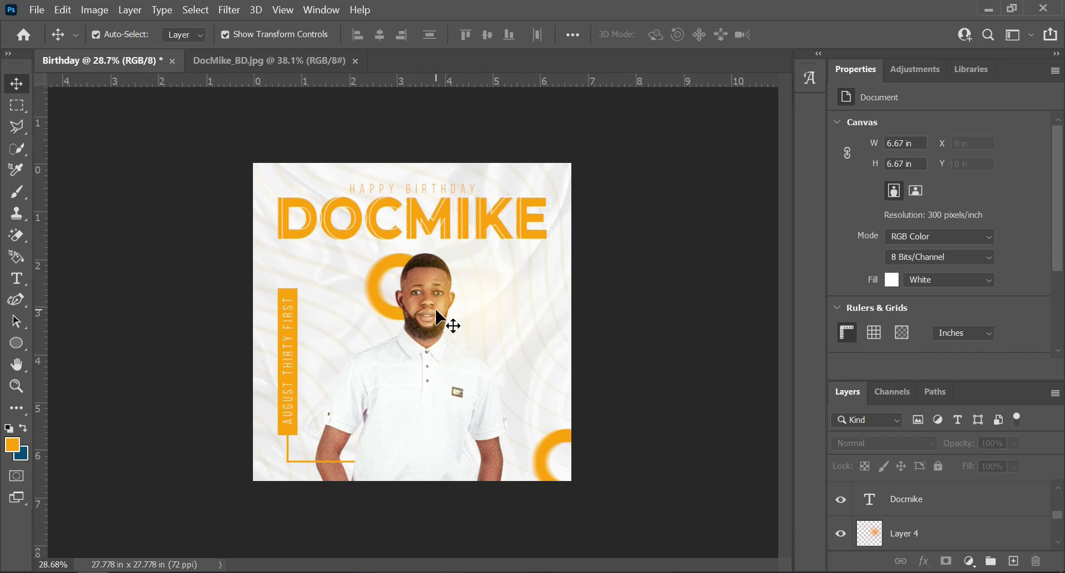
pyautogui.scroll(1, 446, 311)
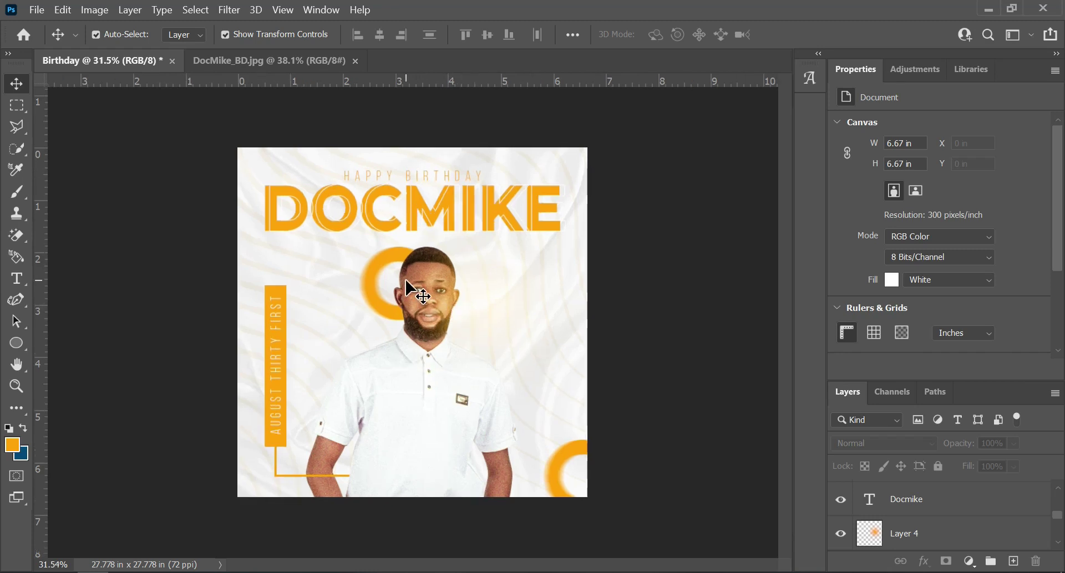